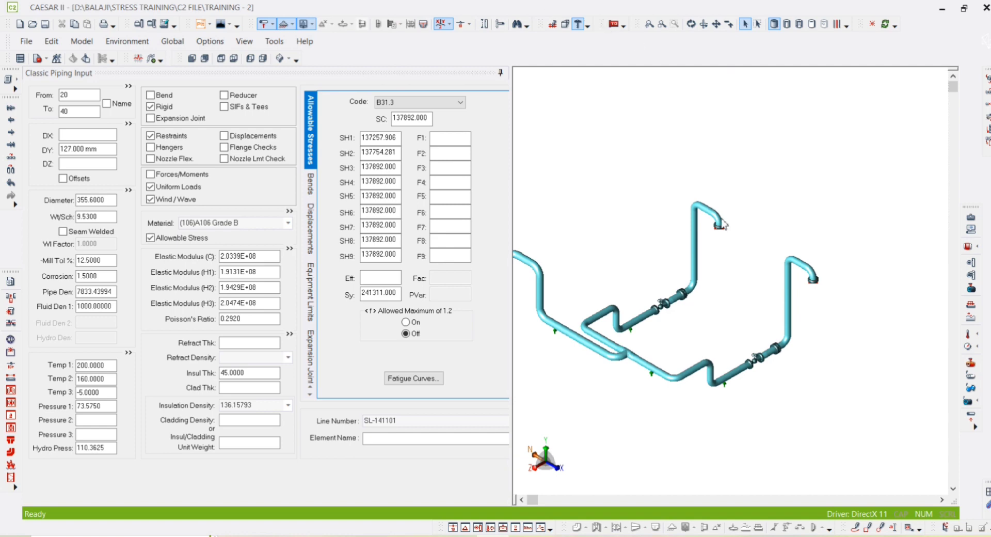
Sketch a freehand markup of the equipment outline and its nozzle stub below the upper riser's flanged end.
{"action": "scroll", "coordinate": [744, 239], "scroll_direction": "up", "scroll_amount": 5}
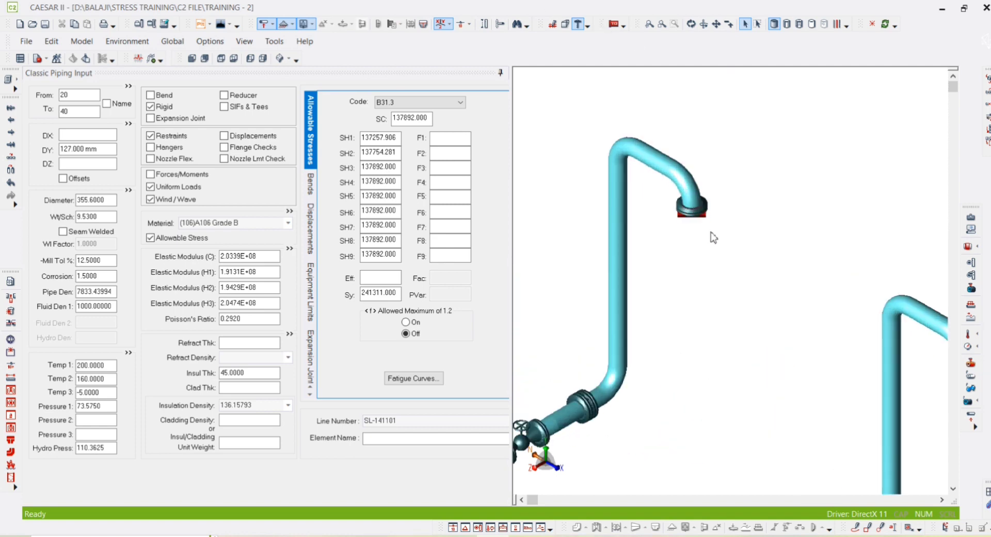
{"action": "scroll", "coordinate": [649, 231], "scroll_direction": "down", "scroll_amount": 2}
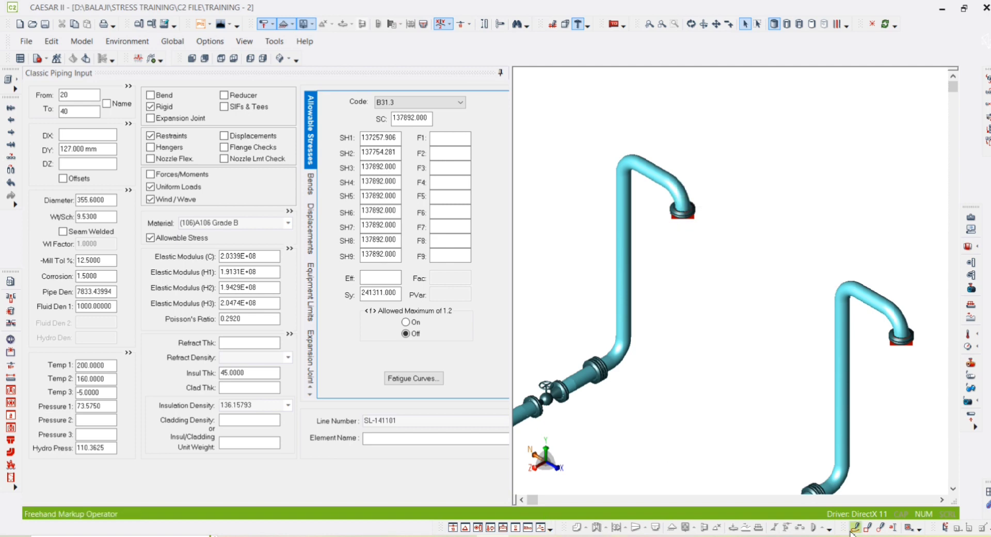
{"action": "left_click", "coordinate": [855, 530]}
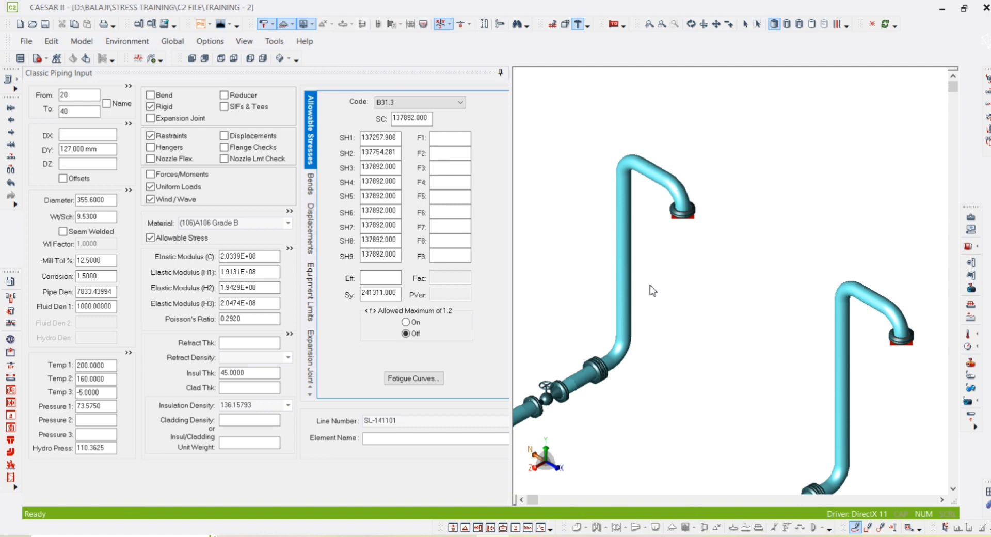
{"action": "left_click_drag", "start_coordinate": [683, 243], "coordinate": [683, 221]}
{"action": "mouse_move", "coordinate": [635, 276]}
{"action": "left_mouse_down"}
{"action": "mouse_move", "coordinate": [740, 221]}
{"action": "mouse_move", "coordinate": [750, 205]}
{"action": "mouse_move", "coordinate": [749, 239]}
{"action": "left_mouse_up"}
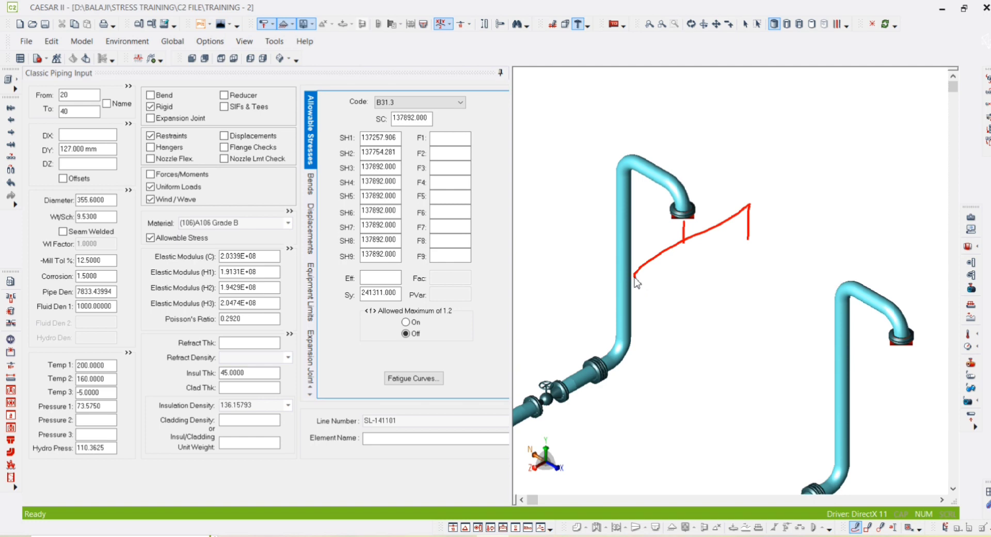
{"action": "mouse_move", "coordinate": [635, 276]}
{"action": "left_mouse_down"}
{"action": "mouse_move", "coordinate": [645, 297]}
{"action": "mouse_move", "coordinate": [740, 257]}
{"action": "mouse_move", "coordinate": [748, 237]}
{"action": "left_mouse_up"}
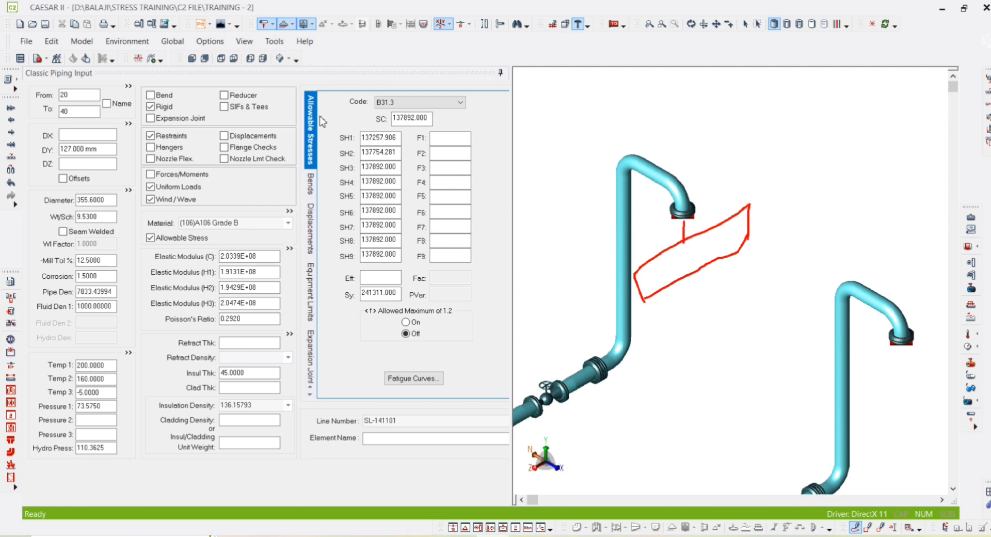
Switch to the File for Viewing Only plant model to view the equipment, and clear the freehand markup in CAESAR II.
{"action": "mouse_move", "coordinate": [558, 535]}
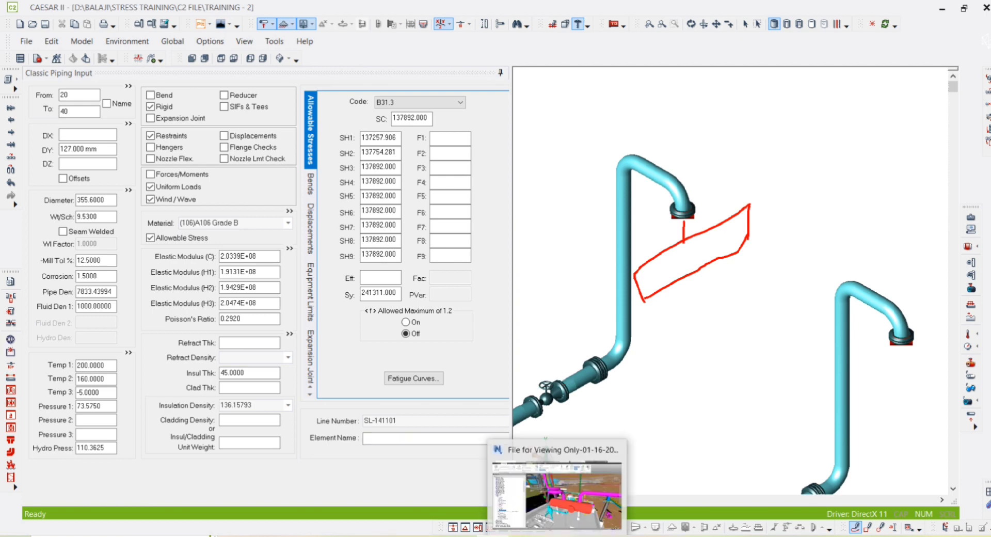
{"action": "left_click", "coordinate": [558, 493]}
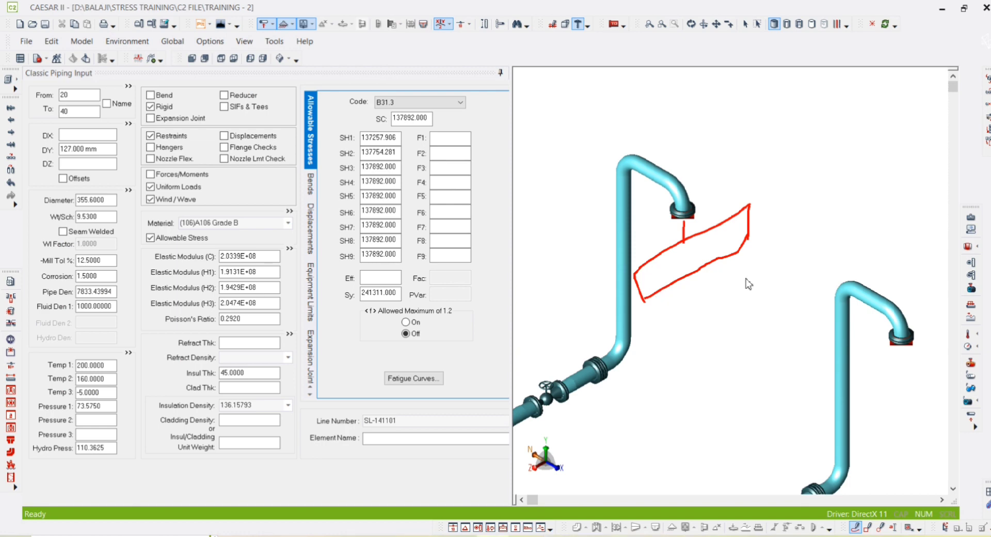
{"action": "key", "text": "Escape"}
{"action": "scroll", "coordinate": [687, 212], "scroll_direction": "up", "scroll_amount": 1}
Switch to PDF-XChange Editor and examine the equipment connection at nodes 510 and 1160 on the isometric.
{"action": "mouse_move", "coordinate": [429, 536]}
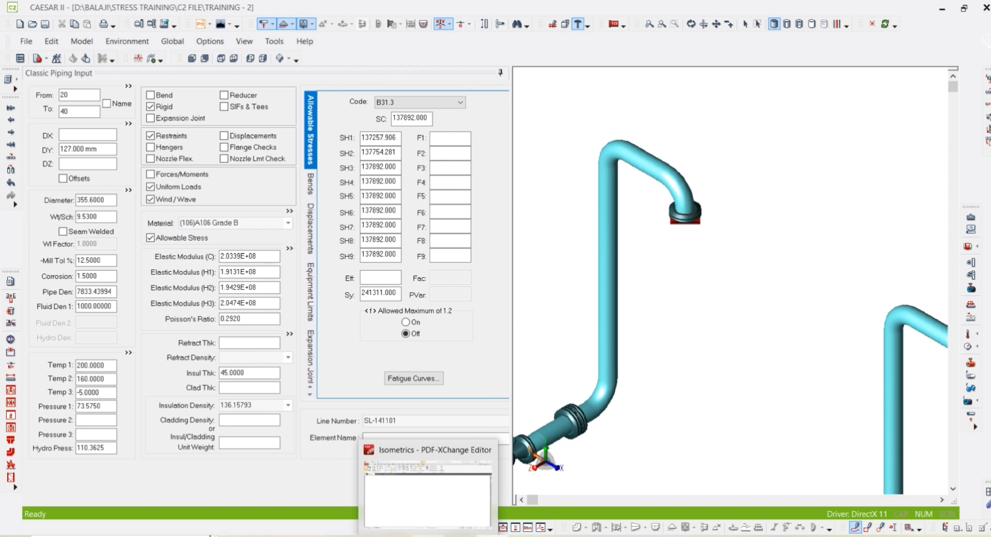
{"action": "left_click", "coordinate": [428, 493]}
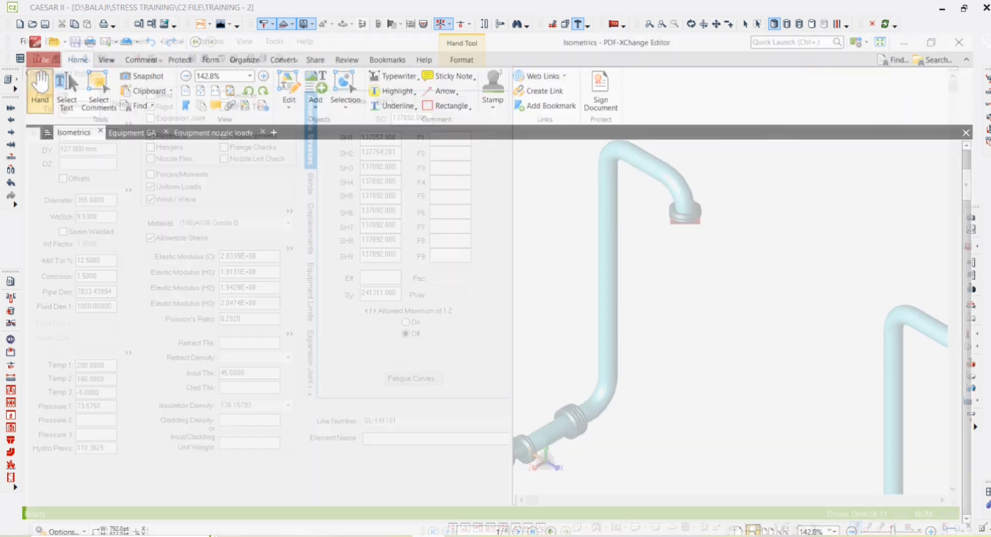
{"action": "scroll", "coordinate": [500, 272], "scroll_direction": "up", "scroll_amount": 1}
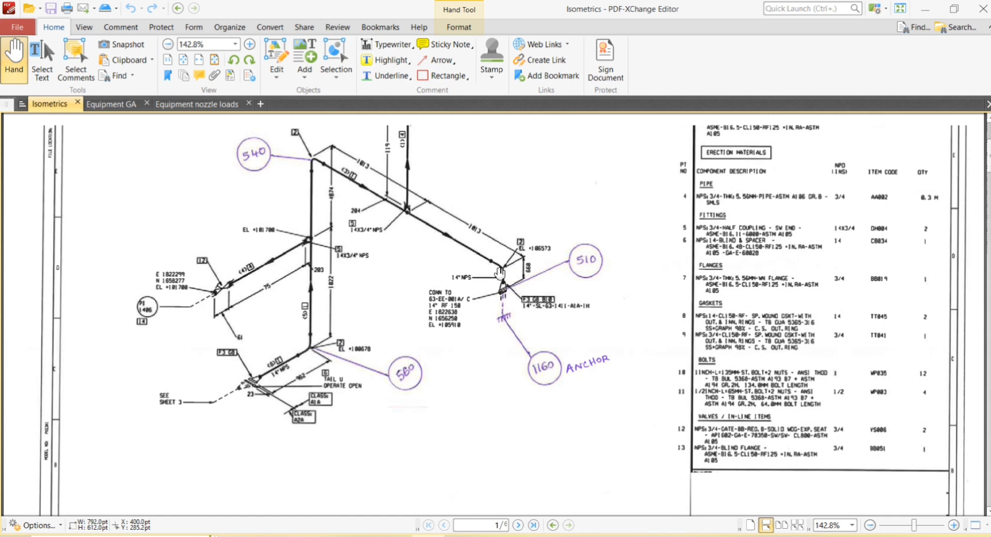
{"action": "scroll", "coordinate": [500, 273], "scroll_direction": "up", "scroll_amount": 4, "text": "ctrl"}
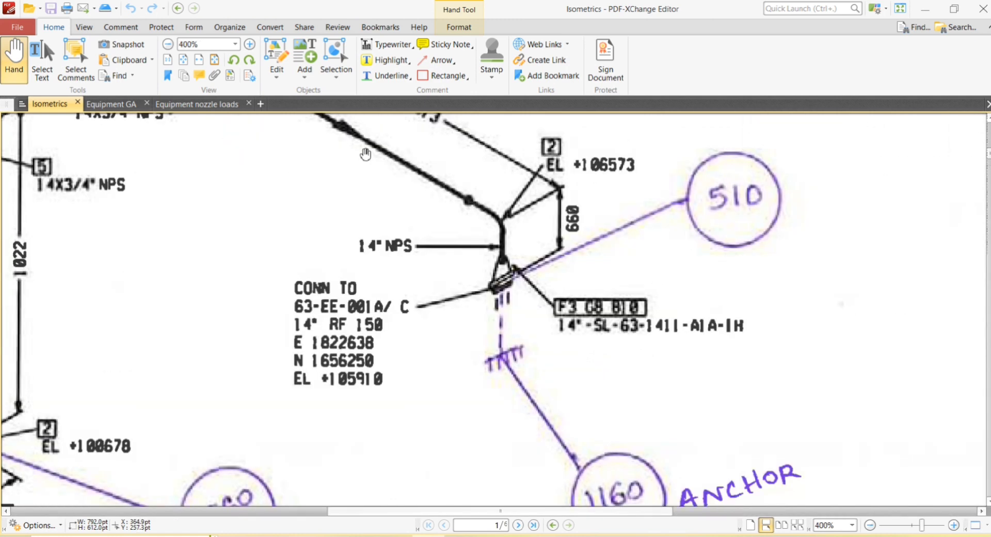
{"action": "scroll", "coordinate": [376, 248], "scroll_direction": "down", "scroll_amount": 2, "text": "ctrl"}
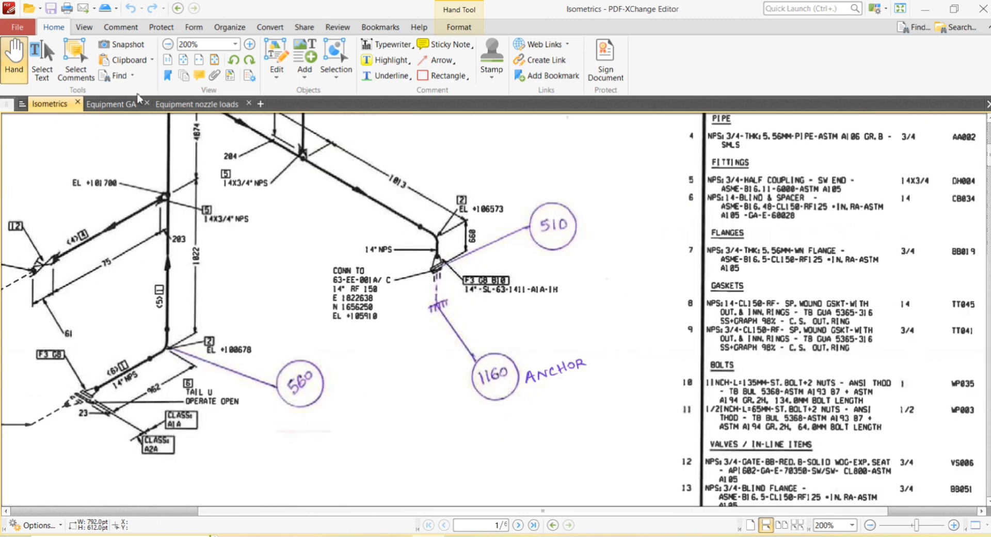
Examine the shell elevation in the Equipment GA drawing to locate nozzle C and its dimensions from the supports.
{"action": "left_click", "coordinate": [111, 105]}
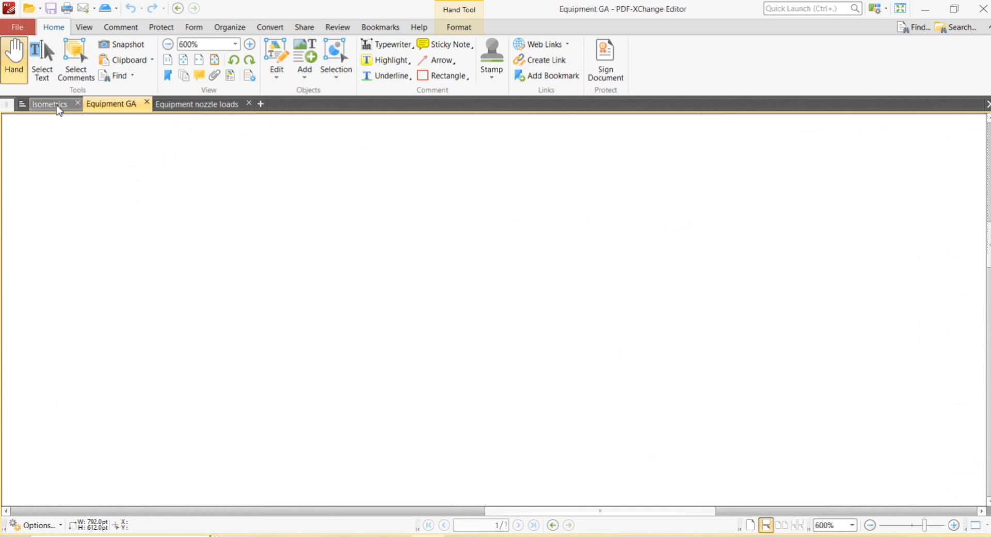
{"action": "left_click", "coordinate": [57, 105]}
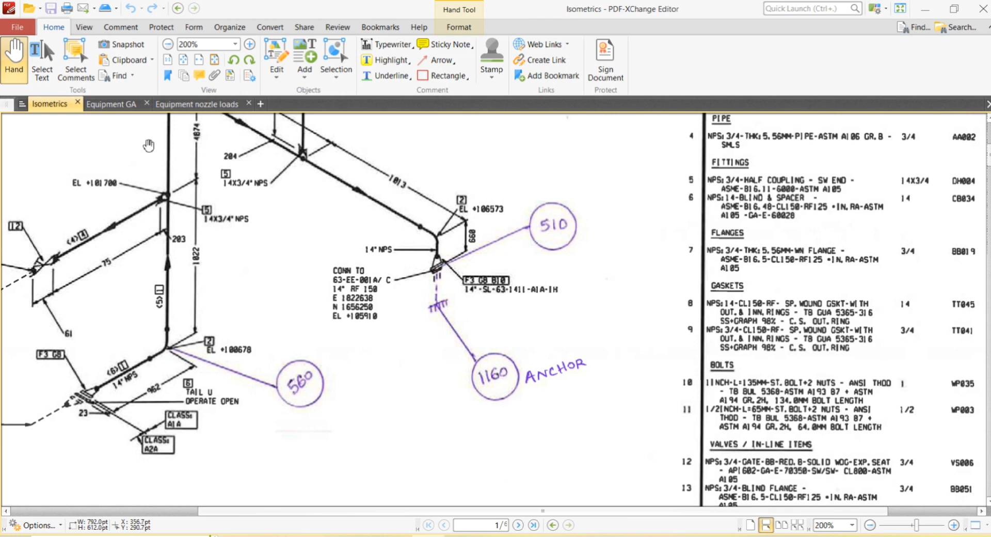
{"action": "left_click", "coordinate": [128, 104]}
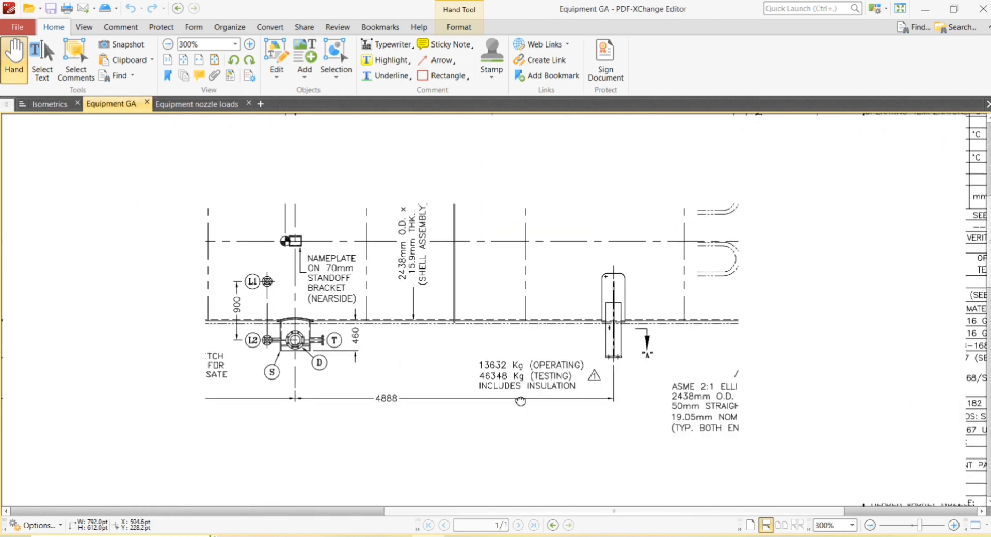
{"action": "scroll", "coordinate": [519, 384], "scroll_direction": "down", "scroll_amount": 2, "text": "ctrl"}
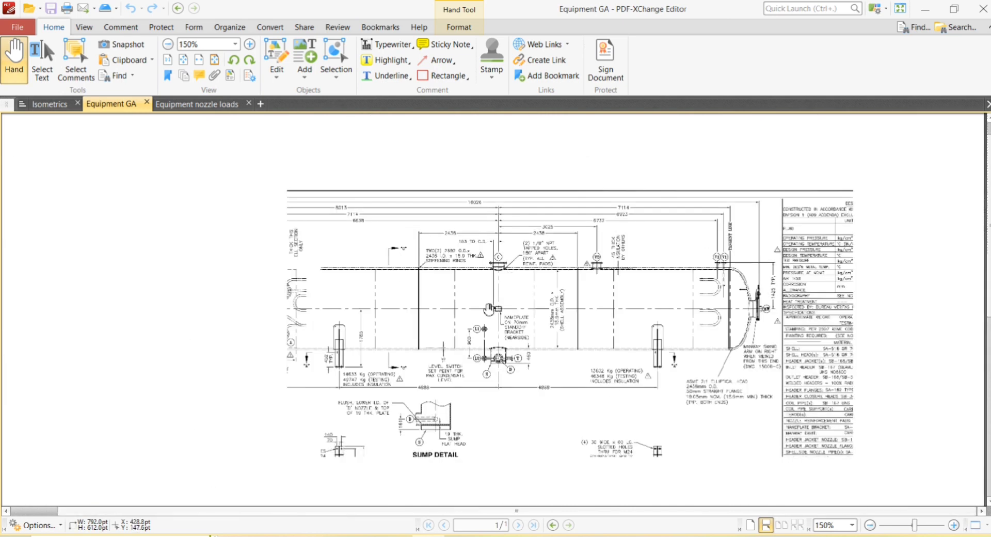
{"action": "scroll", "coordinate": [420, 291], "scroll_direction": "up", "scroll_amount": 2, "text": "ctrl"}
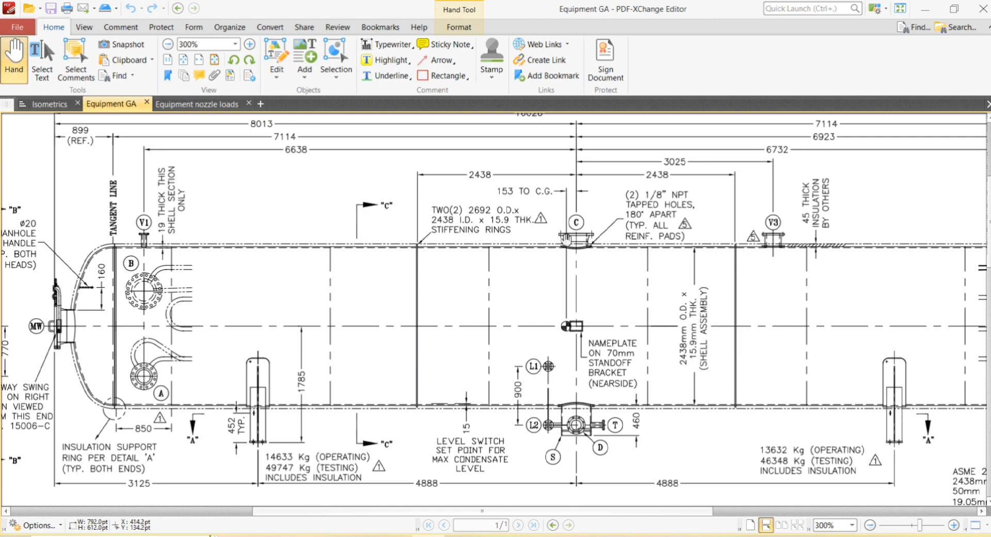
{"action": "left_click_drag", "start_coordinate": [567, 238], "coordinate": [436, 252]}
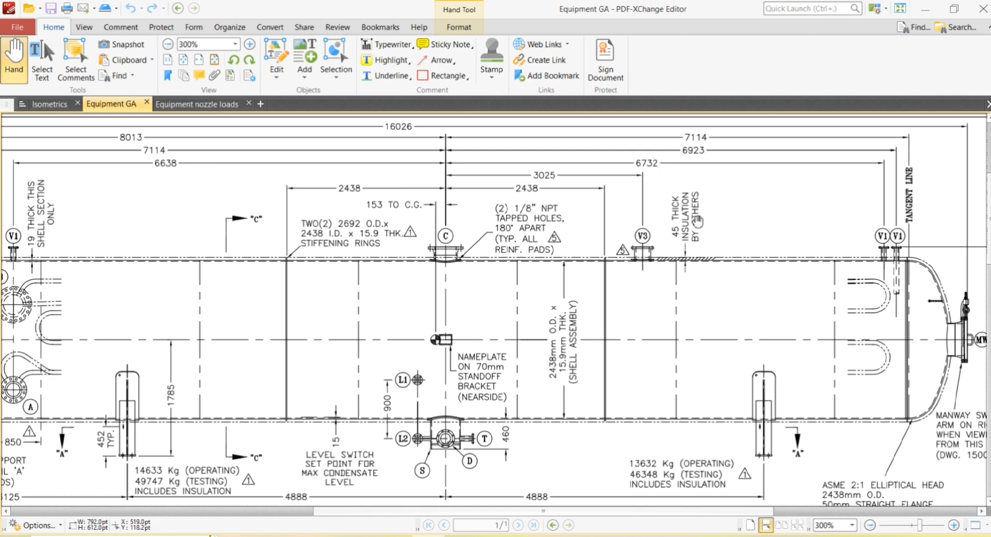
{"action": "scroll", "coordinate": [856, 346], "scroll_direction": "right", "scroll_amount": 3}
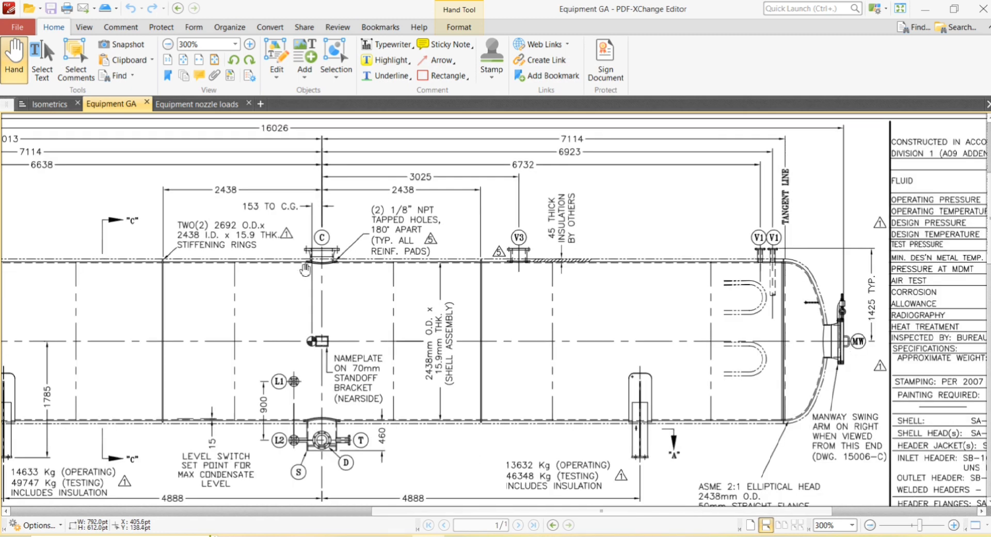
{"action": "left_click_drag", "start_coordinate": [335, 287], "coordinate": [396, 306]}
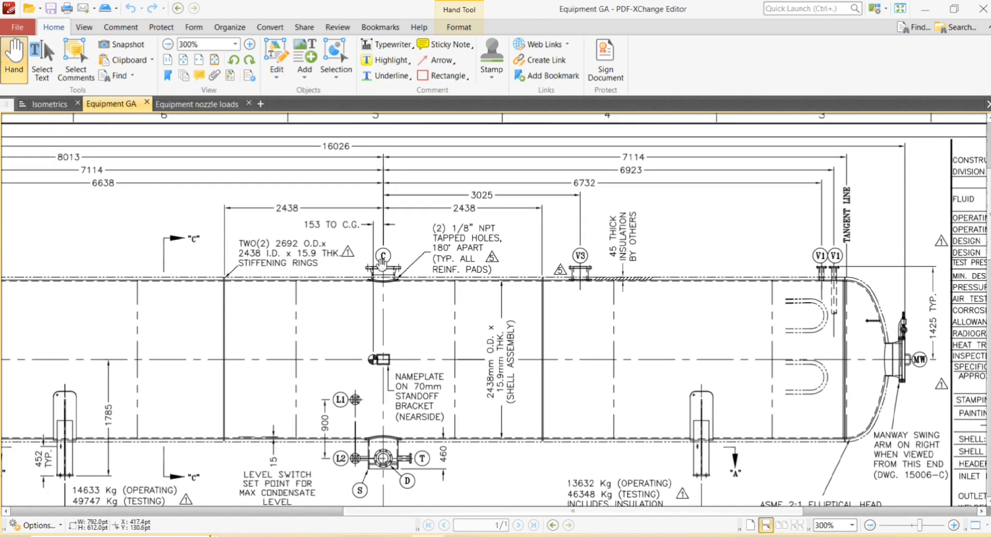
Examine the maximum allowable nozzle loads and the nozzle tabulation entry for steam inlet nozzle C in the Equipment GA.
{"action": "scroll", "coordinate": [277, 353], "scroll_direction": "down", "scroll_amount": 2, "text": "ctrl"}
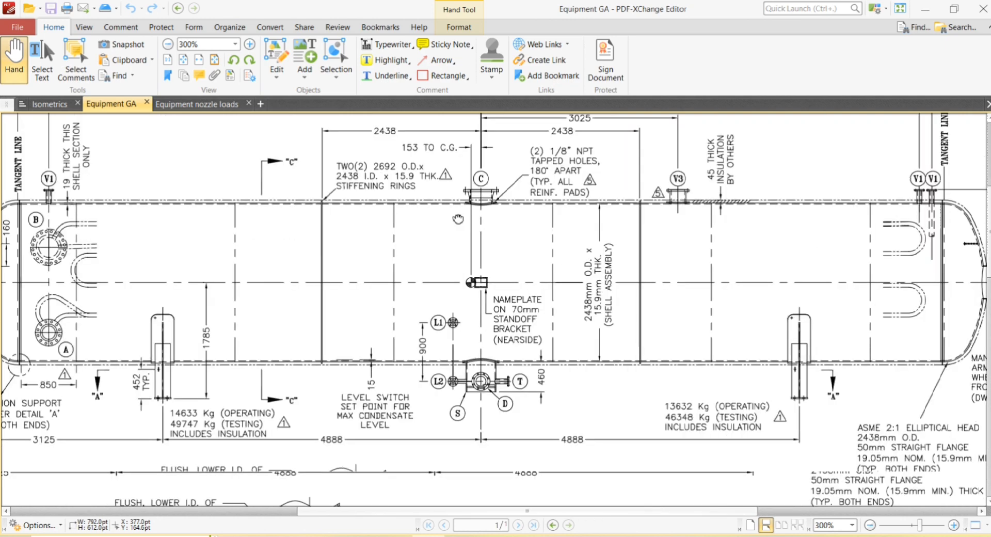
{"action": "scroll", "coordinate": [330, 320], "scroll_direction": "down", "scroll_amount": 10}
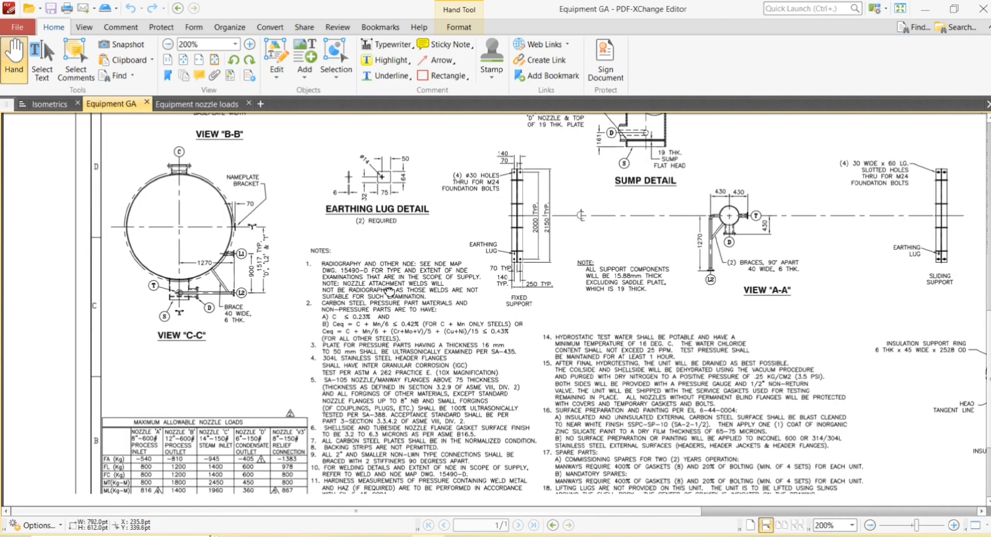
{"action": "scroll", "coordinate": [389, 292], "scroll_direction": "down", "scroll_amount": 3}
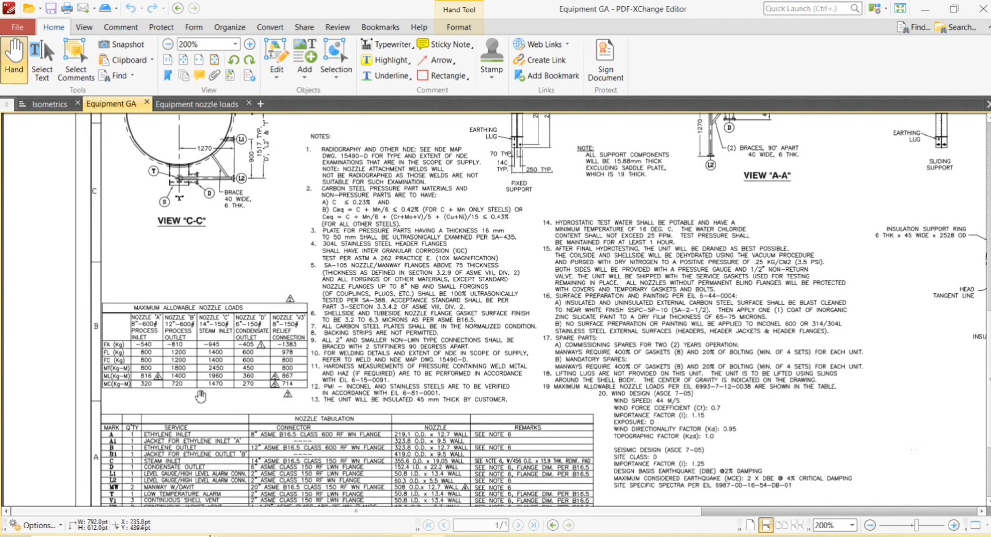
{"action": "scroll", "coordinate": [222, 346], "scroll_direction": "up", "scroll_amount": 2, "text": "ctrl"}
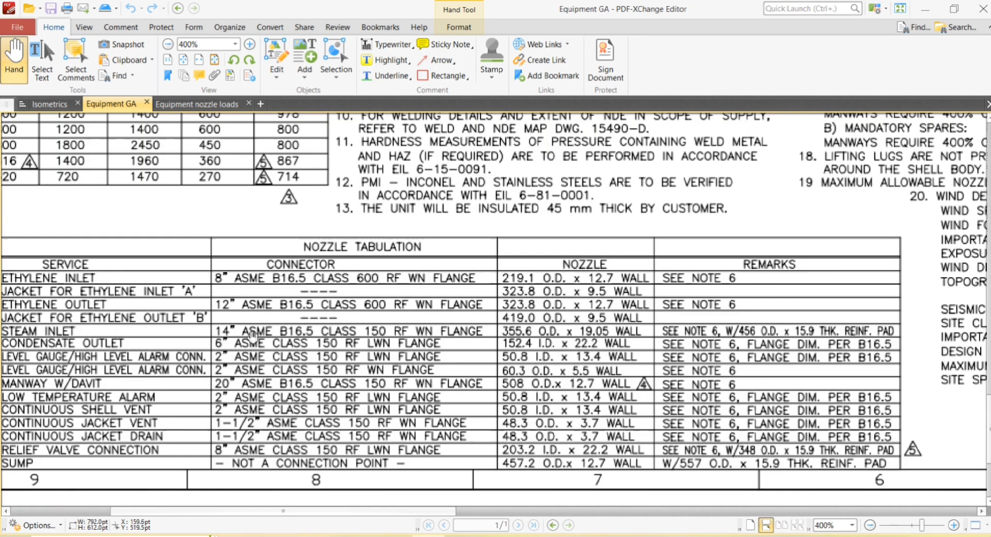
{"action": "scroll", "coordinate": [403, 306], "scroll_direction": "left", "scroll_amount": 4}
{"action": "scroll", "coordinate": [402, 306], "scroll_direction": "down", "scroll_amount": 1}
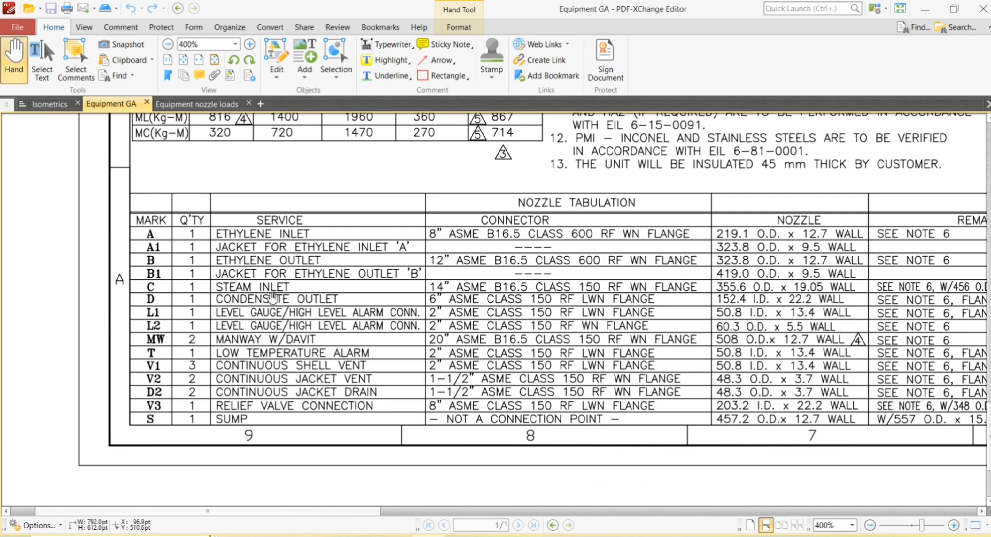
{"action": "left_click_drag", "start_coordinate": [353, 297], "coordinate": [428, 318]}
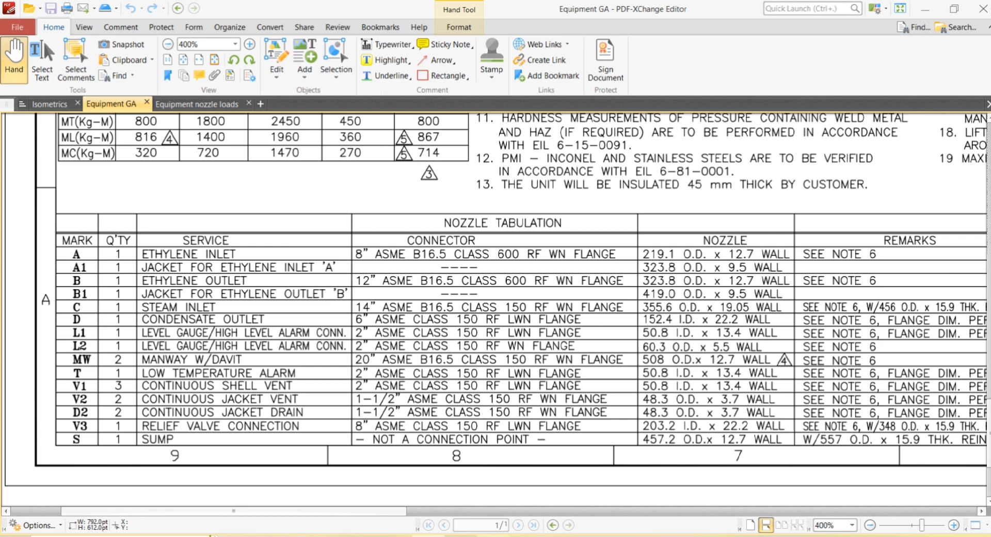
Switch to CAESAR II and assign connecting node 21 to the anchor at node 20 of the flange element 20 to 40.
{"action": "mouse_move", "coordinate": [492, 536]}
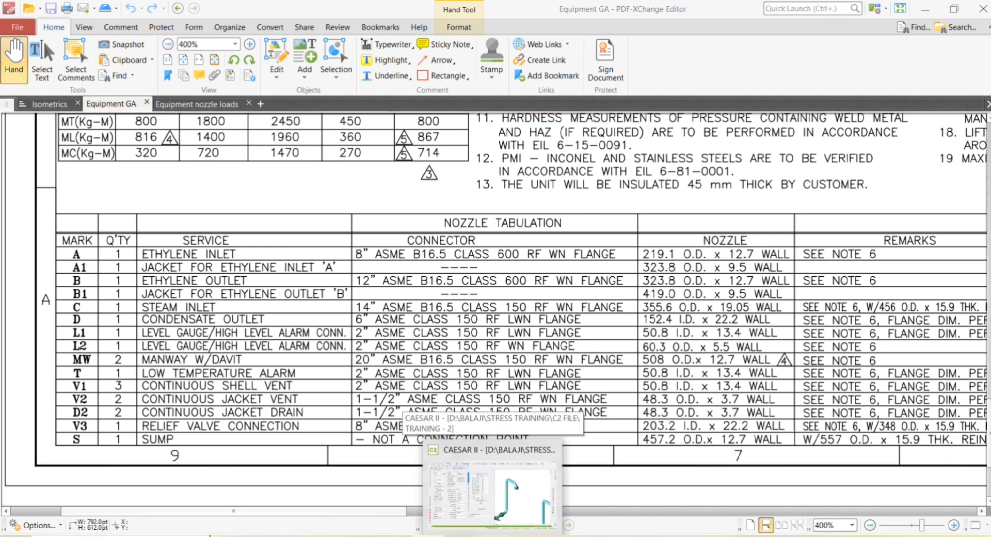
{"action": "left_click", "coordinate": [498, 517]}
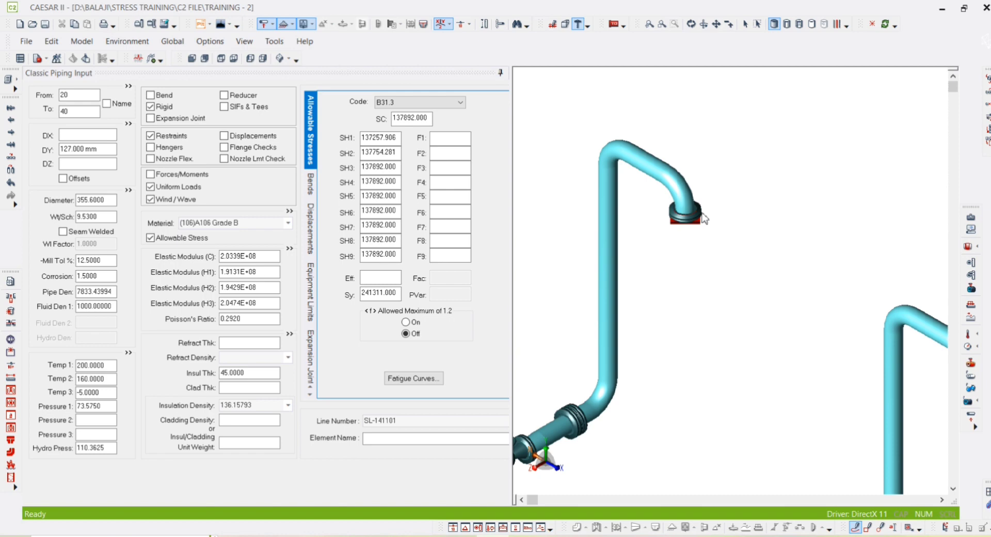
{"action": "left_click", "coordinate": [745, 23]}
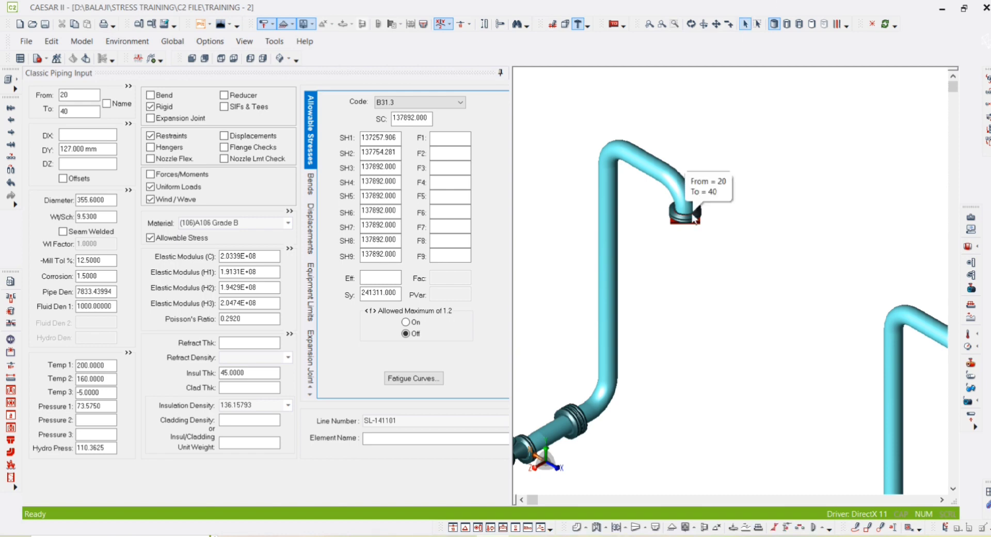
{"action": "left_click", "coordinate": [705, 202]}
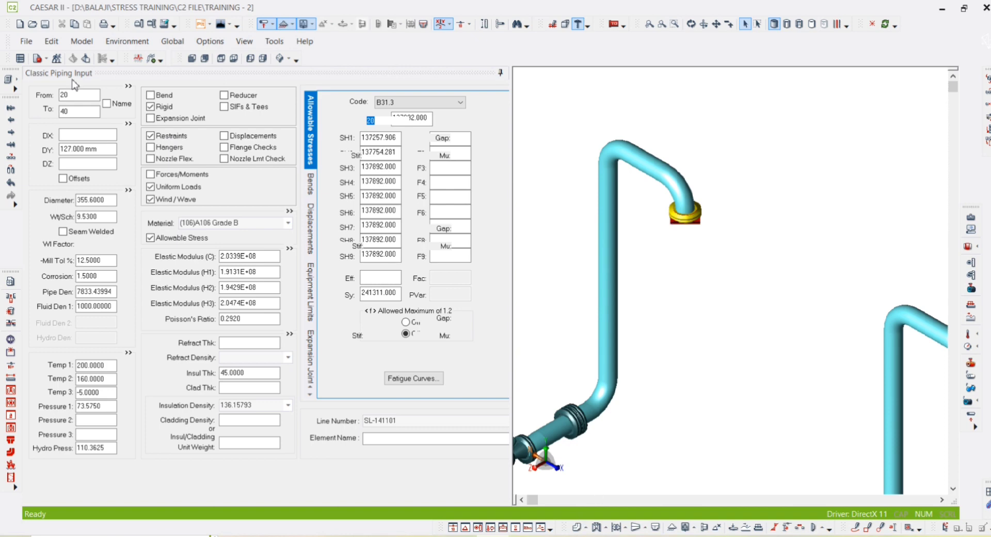
{"action": "left_click", "coordinate": [75, 114]}
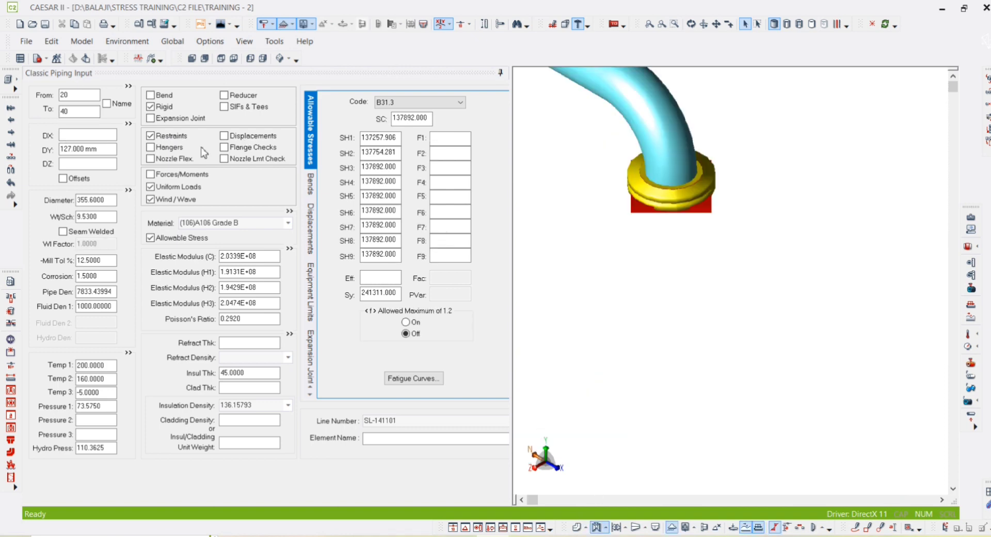
{"action": "double_click", "coordinate": [174, 137]}
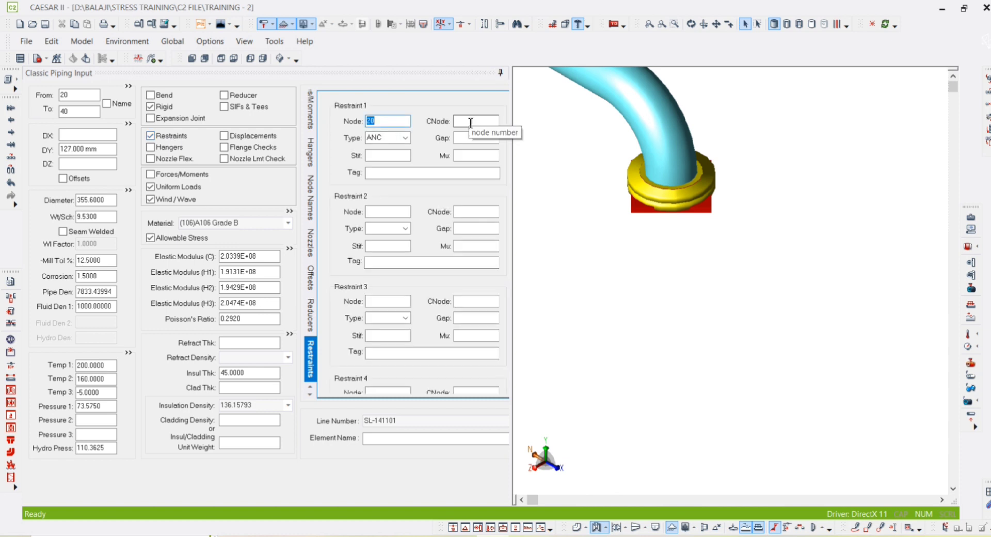
{"action": "left_click", "coordinate": [476, 123]}
{"action": "type", "text": "21"}
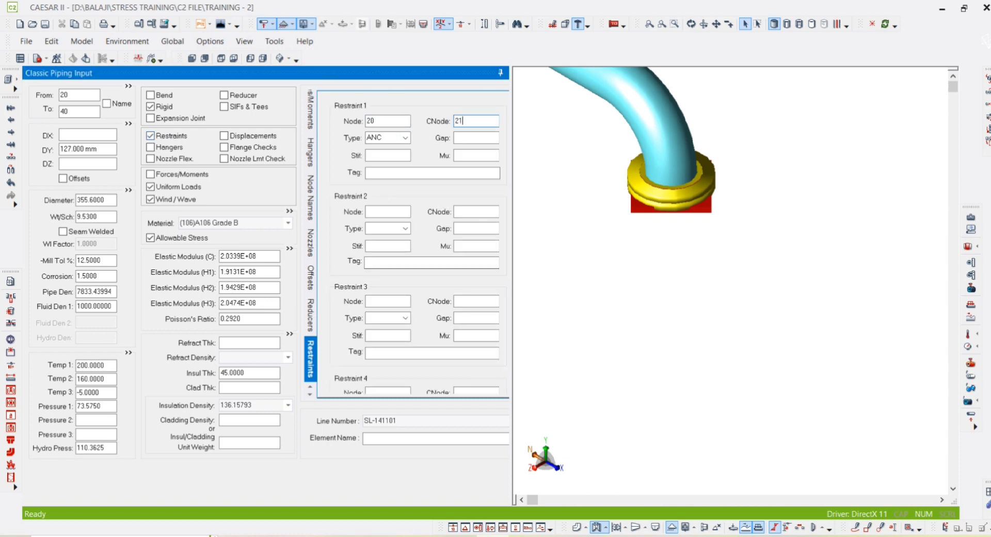
{"action": "key", "text": "Tab"}
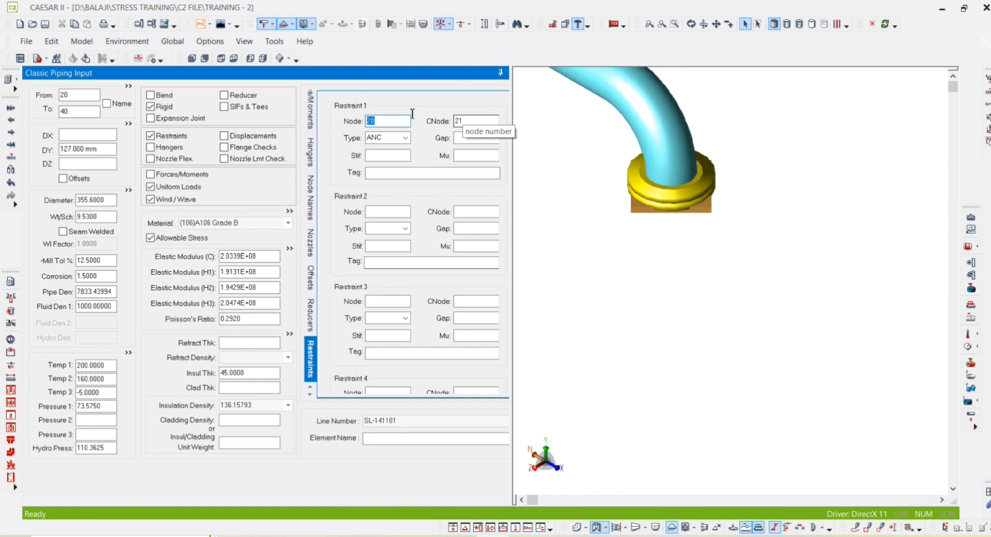
{"action": "left_click", "coordinate": [89, 113]}
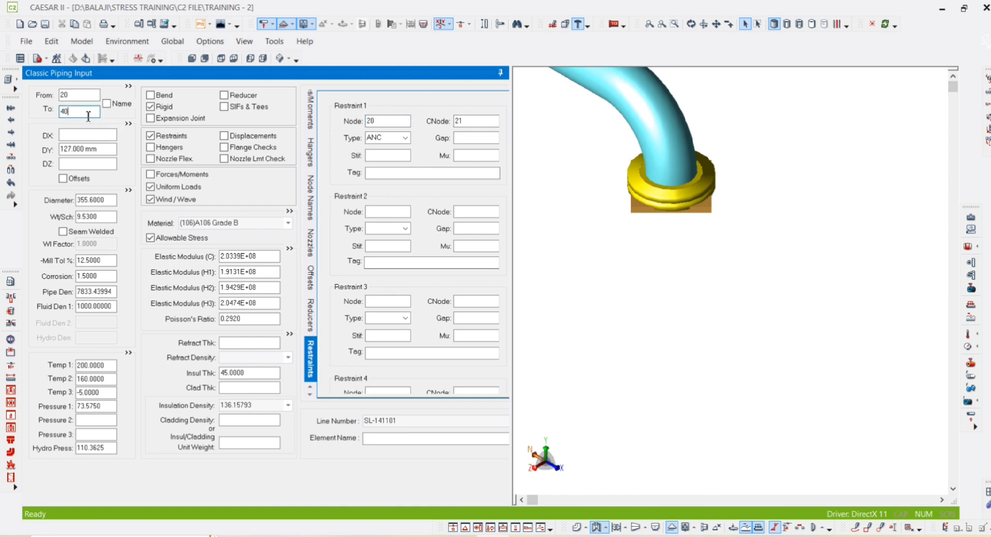
Go to the last element of the piping model and start a new element after it.
{"action": "double_click", "coordinate": [89, 114]}
{"action": "key", "text": "ctrl+End"}
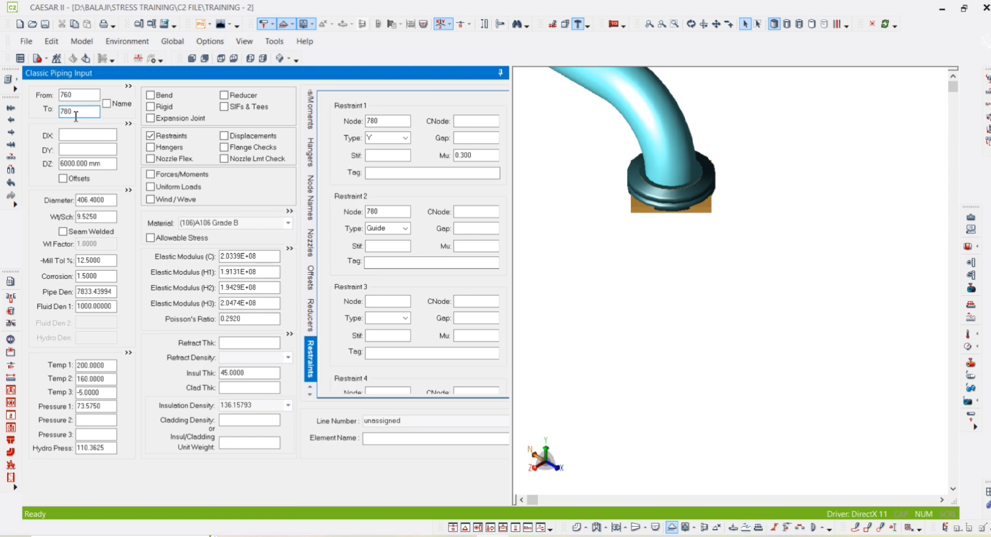
{"action": "double_click", "coordinate": [76, 116]}
Switch to PDF-XChange Editor and examine nozzle C on top of the shell in the Equipment GA elevation.
{"action": "left_click", "coordinate": [428, 536]}
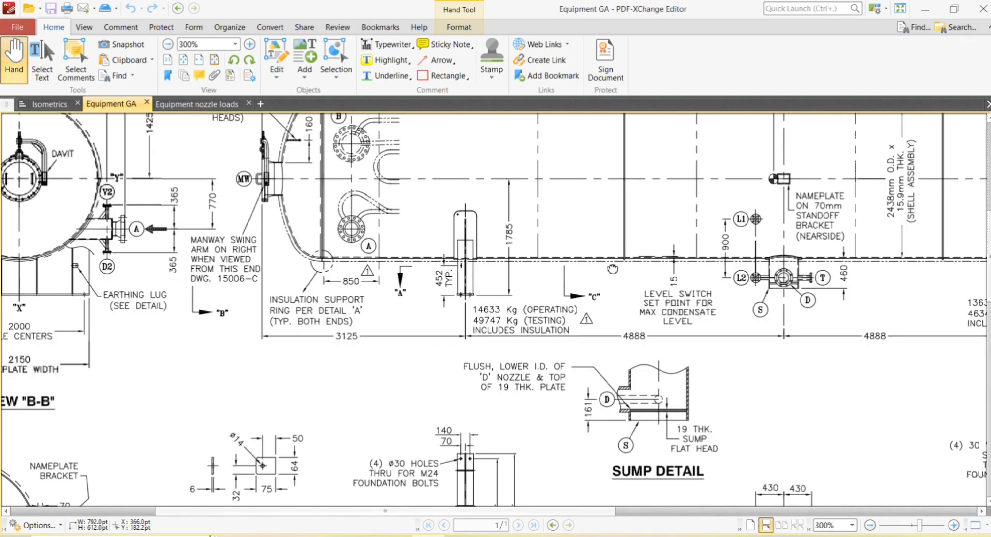
{"action": "left_click_drag", "start_coordinate": [613, 269], "coordinate": [490, 415]}
{"action": "scroll", "coordinate": [670, 250], "scroll_direction": "up", "scroll_amount": 2, "text": "ctrl"}
{"action": "scroll", "coordinate": [670, 250], "scroll_direction": "up", "scroll_amount": 1, "text": "ctrl"}
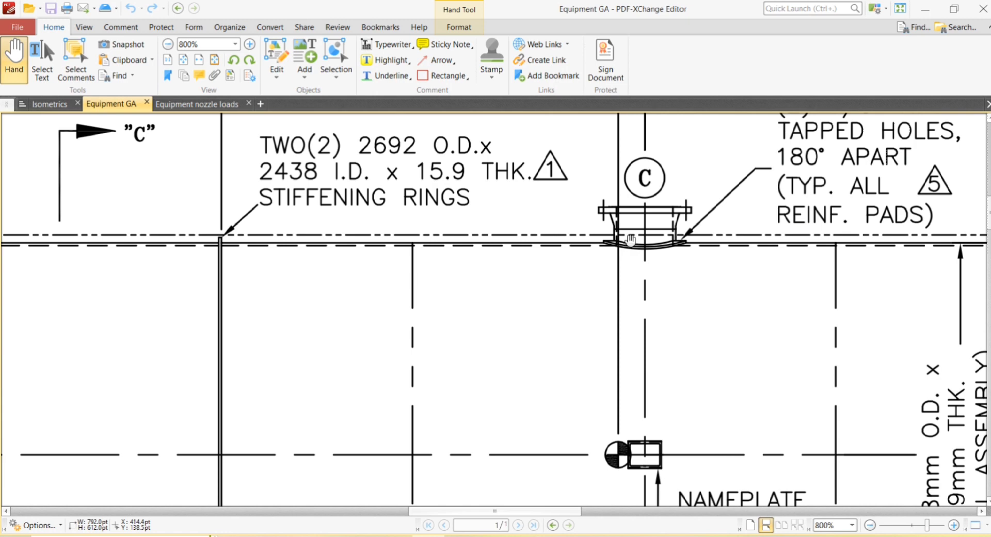
{"action": "scroll", "coordinate": [633, 258], "scroll_direction": "down", "scroll_amount": 2, "text": "ctrl"}
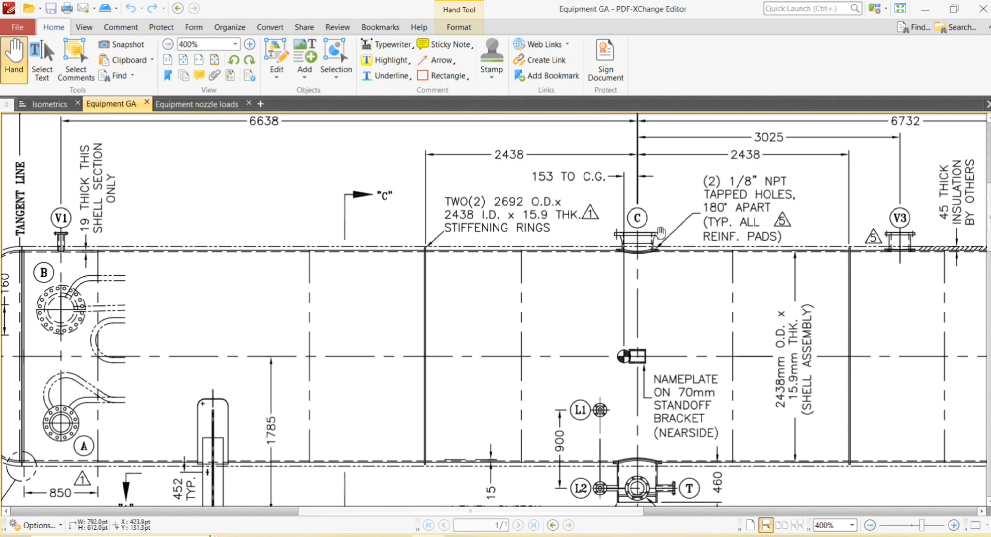
Switch to CAESAR II and define the new element from node 21 to node 10010.
{"action": "key", "text": "alt+Tab"}
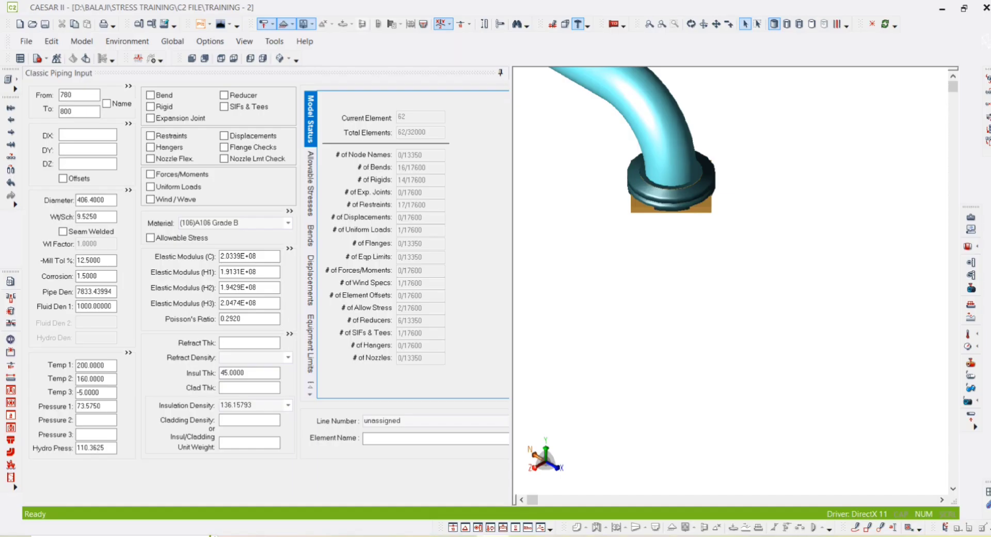
{"action": "left_click", "coordinate": [39, 73]}
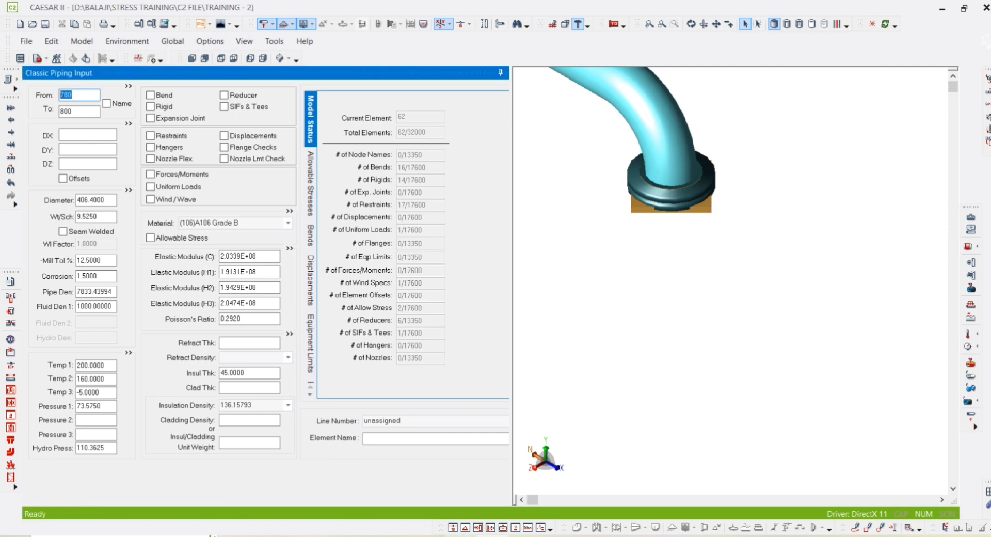
{"action": "type", "text": "21"}
{"action": "key", "text": "Tab"}
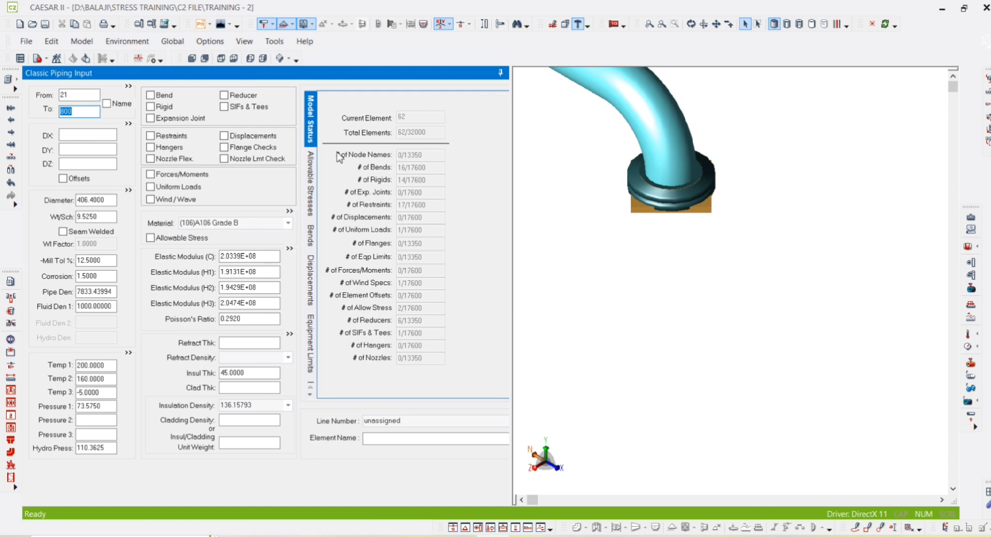
{"action": "type", "text": "10010"}
{"action": "key", "text": "Tab"}
{"action": "left_click", "coordinate": [76, 146]}
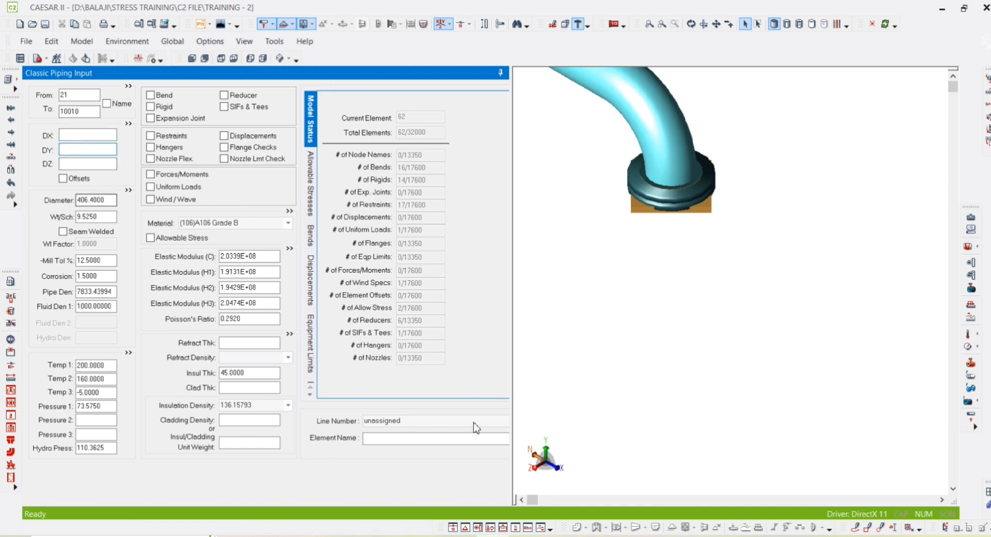
Set the diameter of element 21 to 10010 to nominal size 14.
{"action": "left_click", "coordinate": [108, 203]}
{"action": "double_click", "coordinate": [107, 203]}
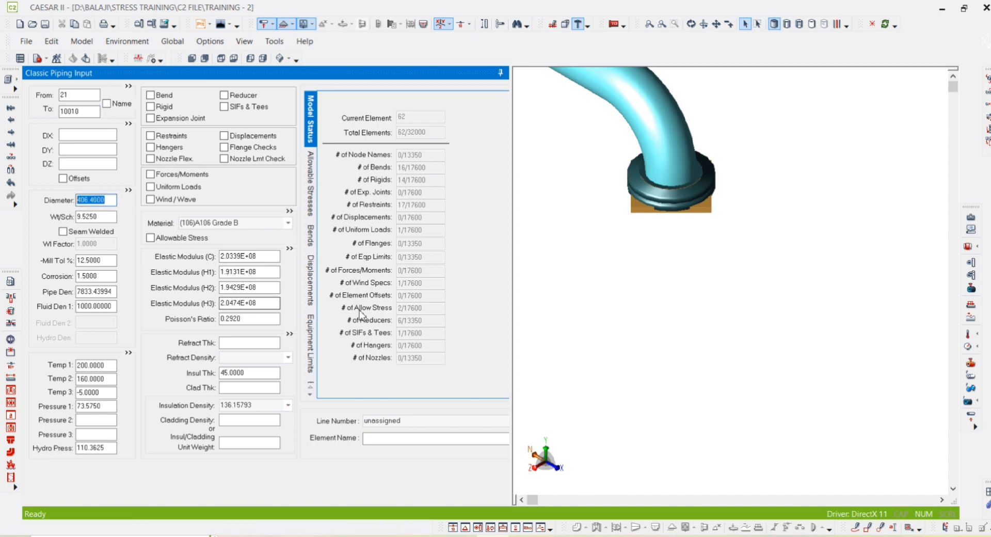
{"action": "type", "text": "14"}
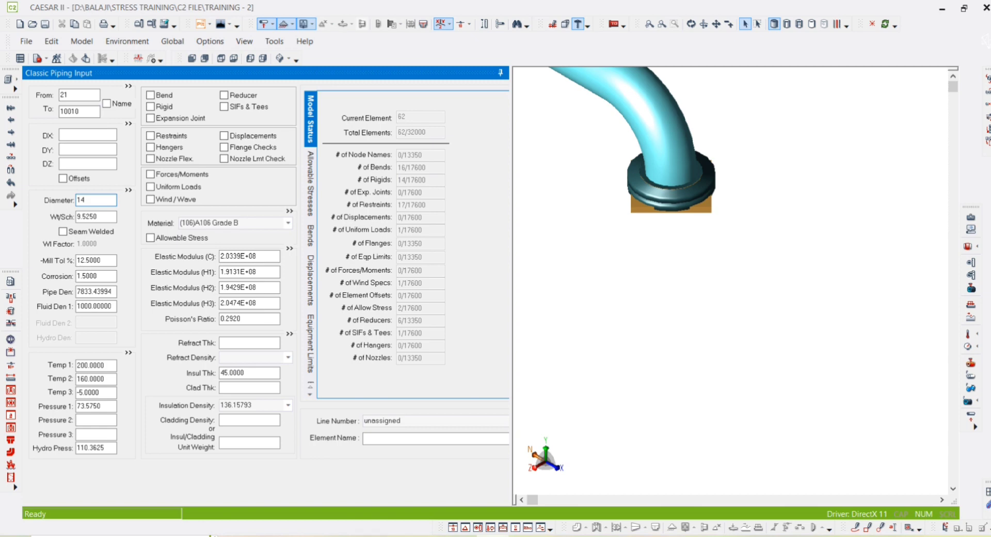
{"action": "key", "text": "Tab"}
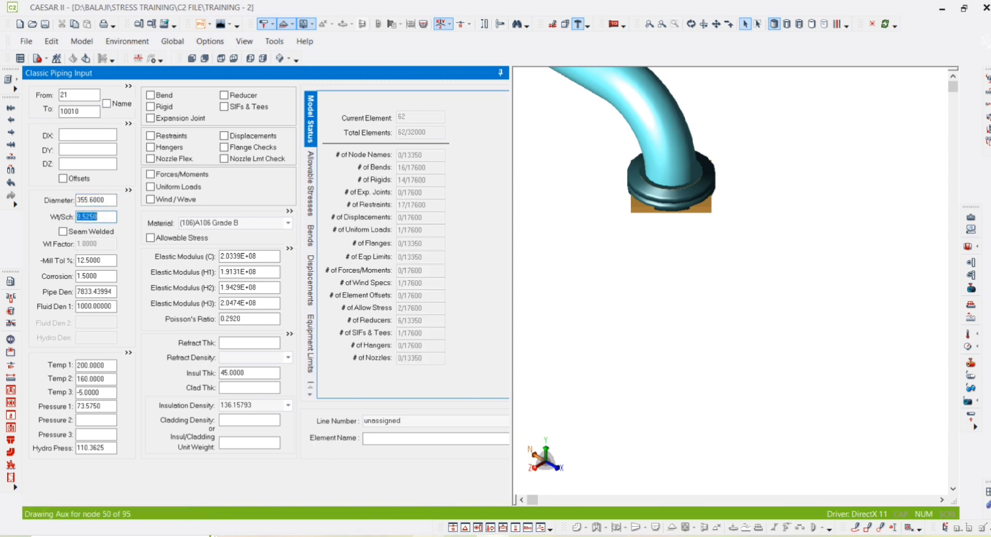
Switch to PDF-XChange Editor to view the shell elevation, and close the Navisworks model without saving changes.
{"action": "key", "text": "alt+Tab"}
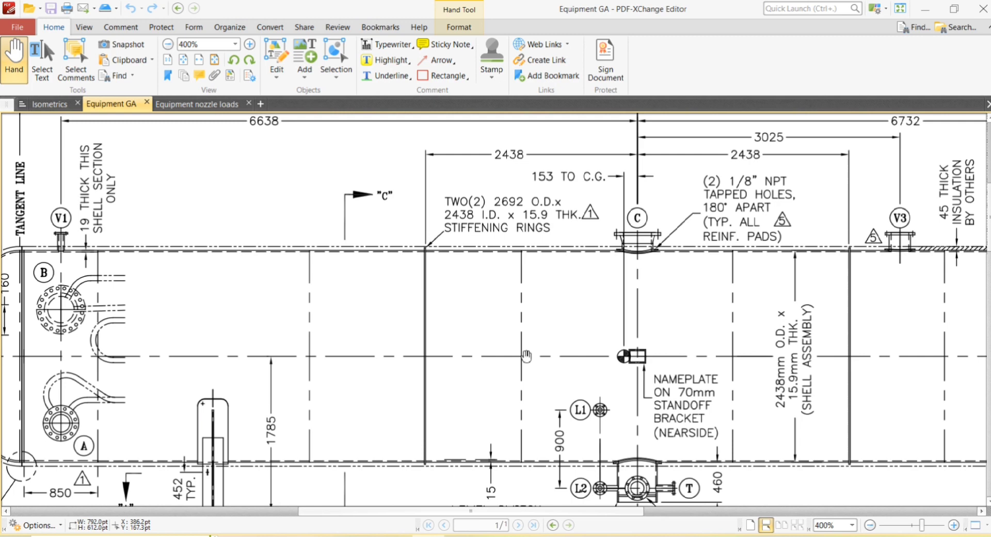
{"action": "left_click_drag", "start_coordinate": [496, 465], "coordinate": [527, 345]}
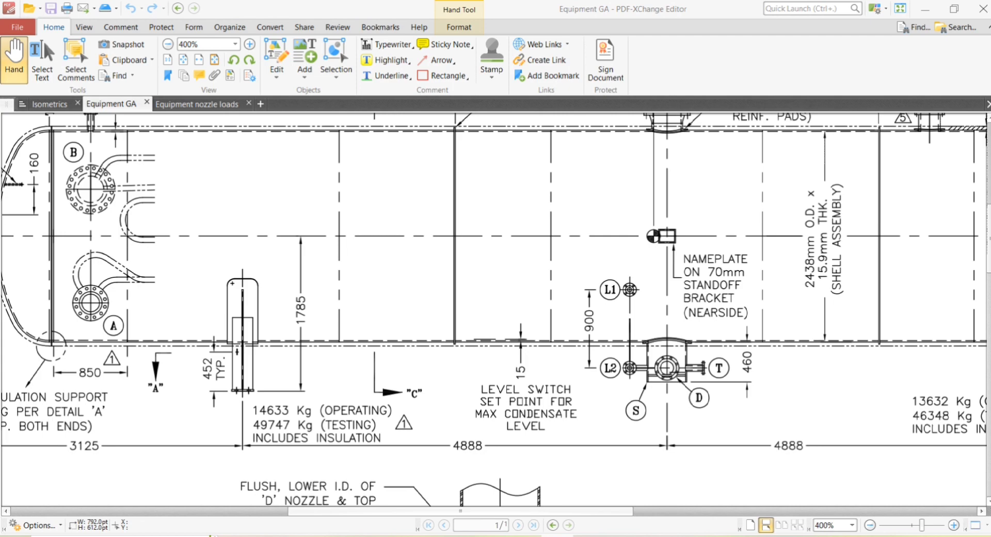
{"action": "right_click", "coordinate": [539, 534]}
{"action": "left_click", "coordinate": [539, 534]}
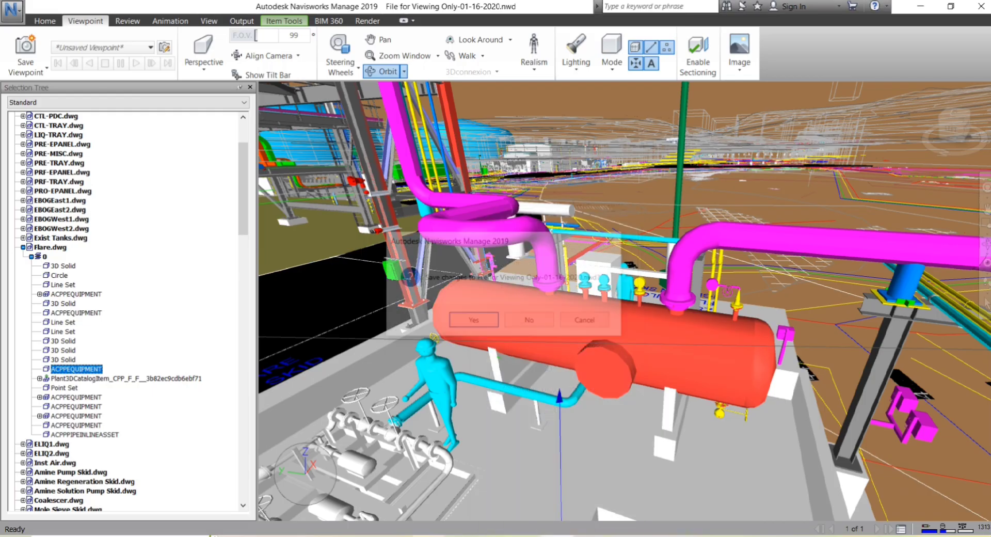
{"action": "left_click", "coordinate": [518, 325]}
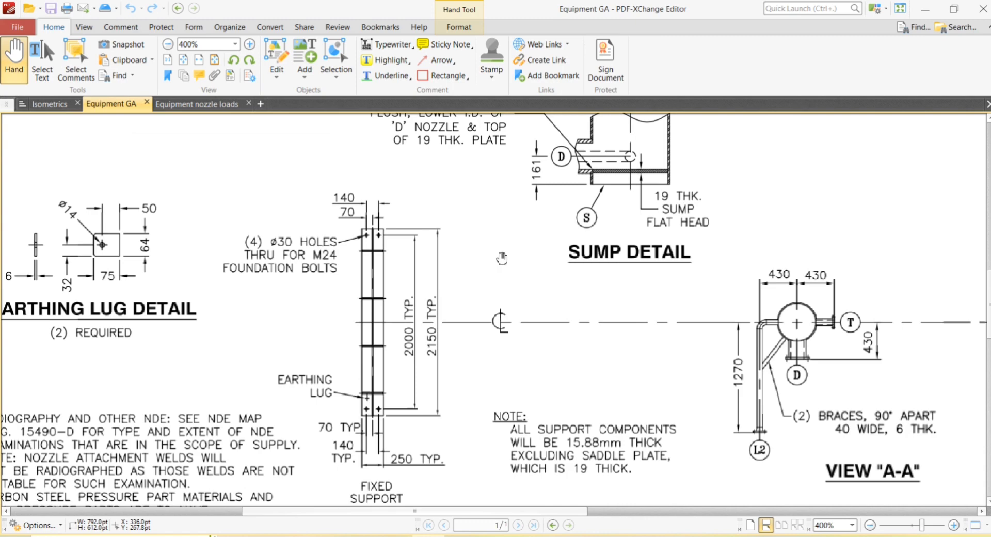
Mark the steam inlet nozzle C row in the Equipment GA's nozzle tabulation with a pencil line.
{"action": "scroll", "coordinate": [502, 258], "scroll_direction": "down", "scroll_amount": 3}
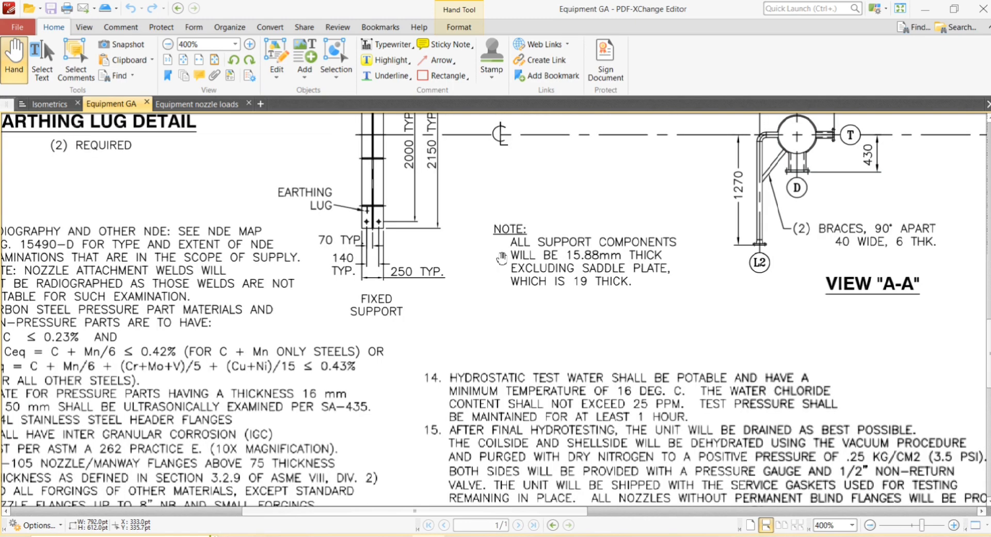
{"action": "scroll", "coordinate": [570, 256], "scroll_direction": "down", "scroll_amount": 2, "text": "ctrl"}
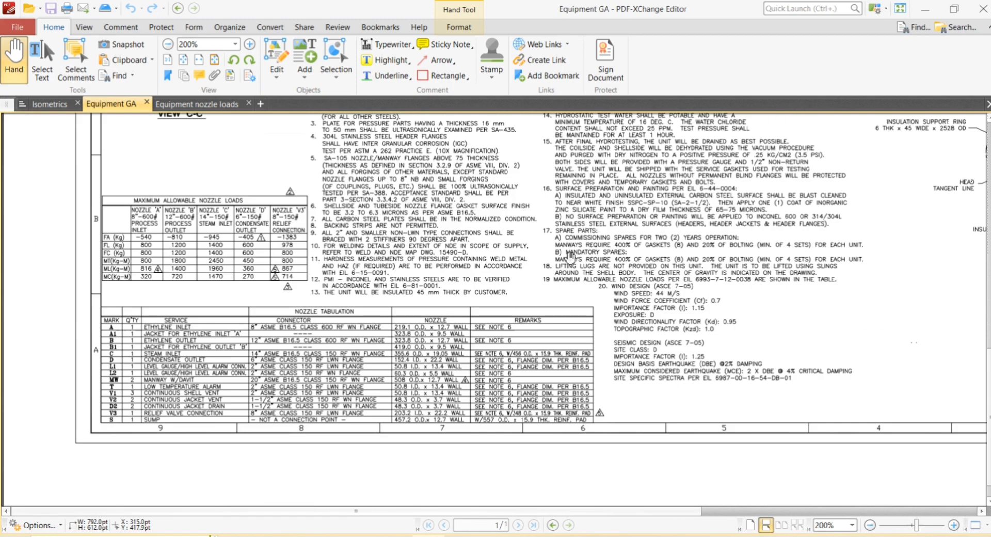
{"action": "scroll", "coordinate": [151, 375], "scroll_direction": "up", "scroll_amount": 2, "text": "ctrl"}
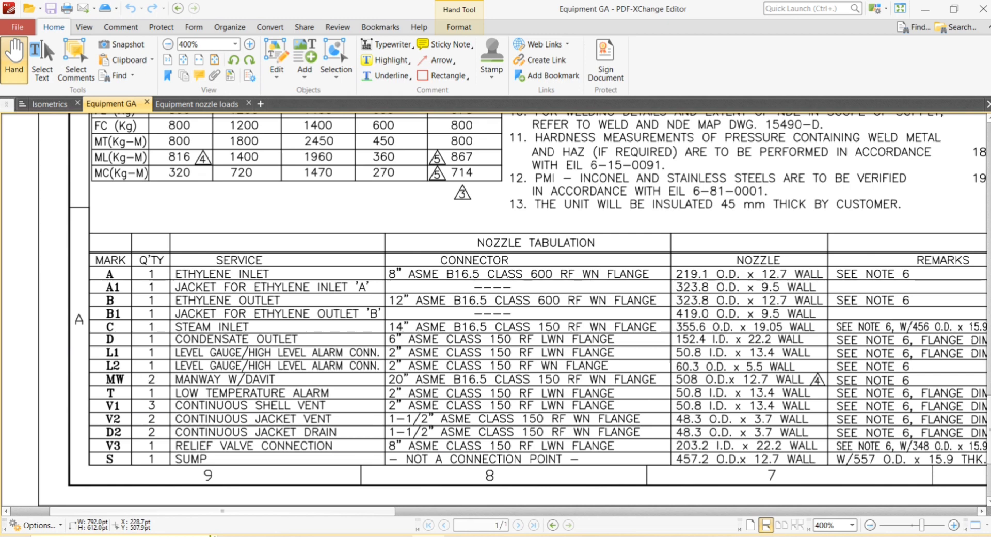
{"action": "left_click", "coordinate": [121, 27]}
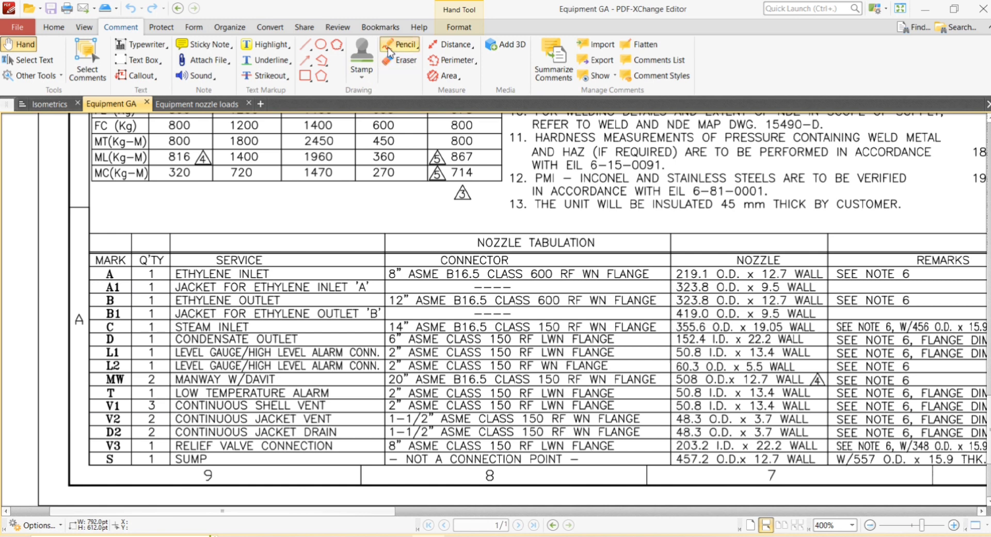
{"action": "left_click", "coordinate": [388, 49]}
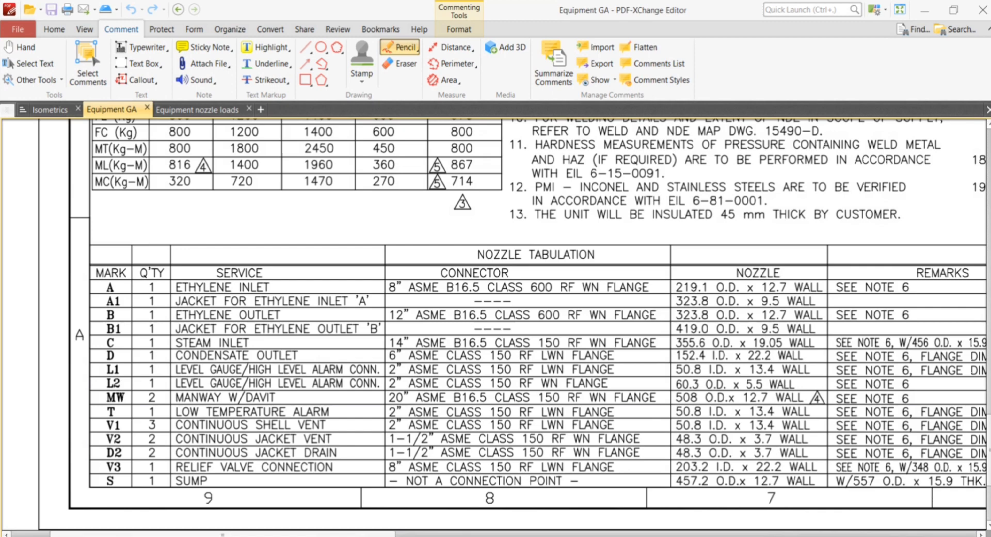
{"action": "left_click_drag", "start_coordinate": [109, 343], "coordinate": [715, 341]}
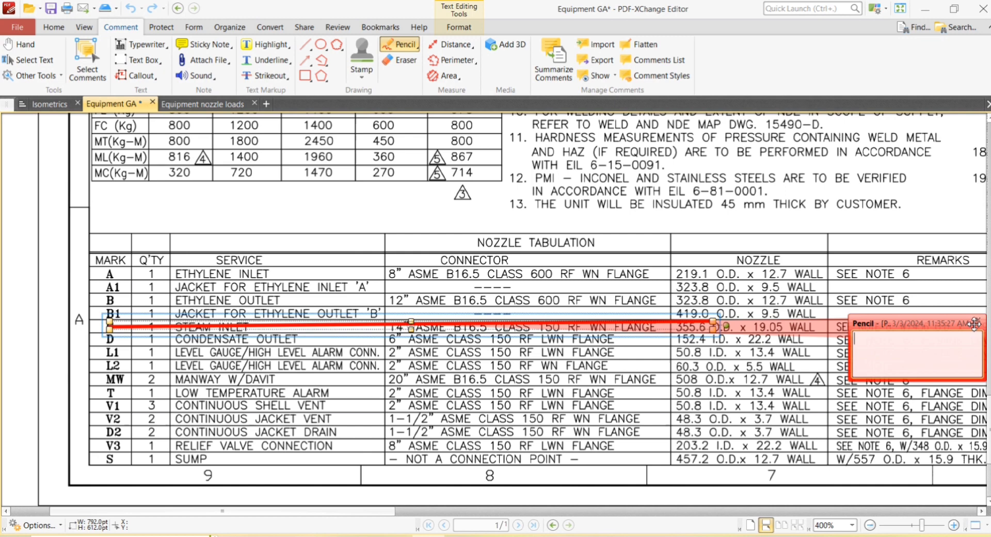
{"action": "left_click", "coordinate": [975, 321]}
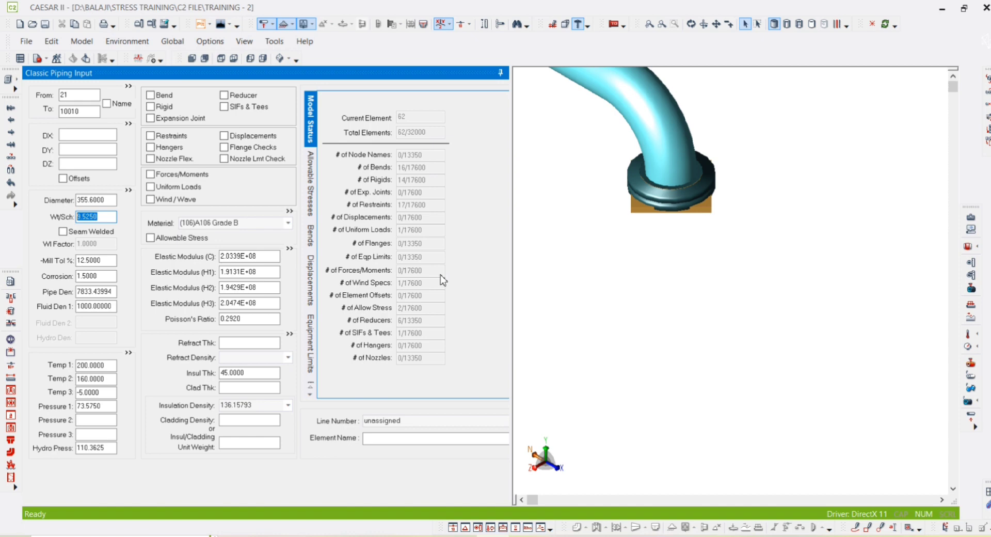
Switch to CAESAR II and set the wall thickness of element 21 to 10010 to 19.05 mm.
{"action": "type", "text": "19.05"}
{"action": "key", "text": "Tab"}
{"action": "left_click", "coordinate": [107, 277]}
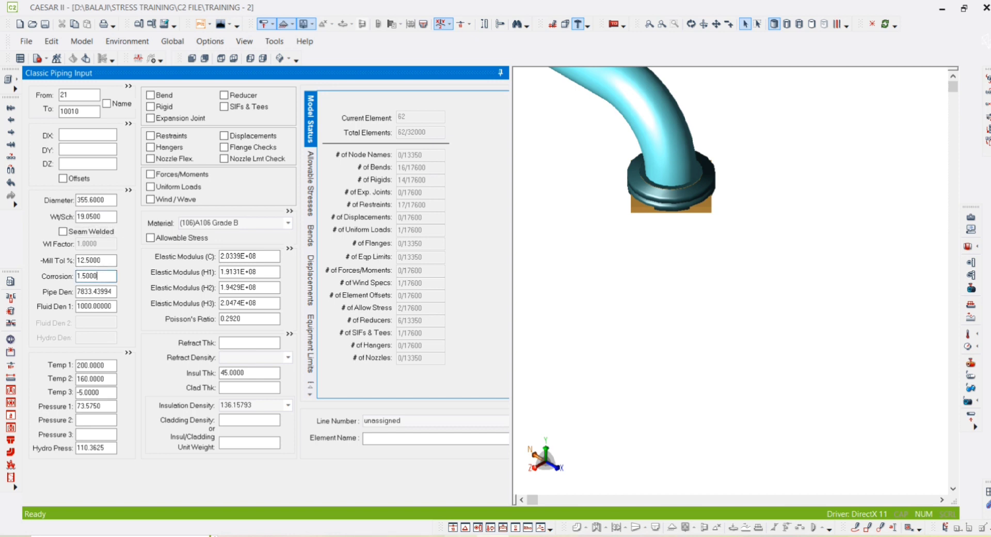
Switch to PDF-XChange Editor and examine the Equipment GA's design data table for the shellside corrosion allowance.
{"action": "left_click", "coordinate": [584, 485]}
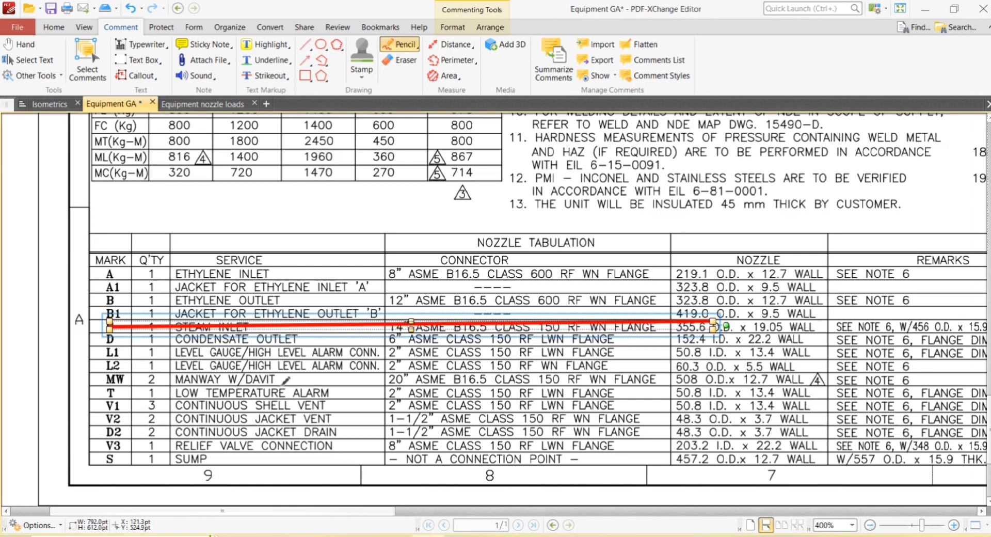
{"action": "scroll", "coordinate": [285, 380], "scroll_direction": "down", "scroll_amount": 4, "text": "ctrl"}
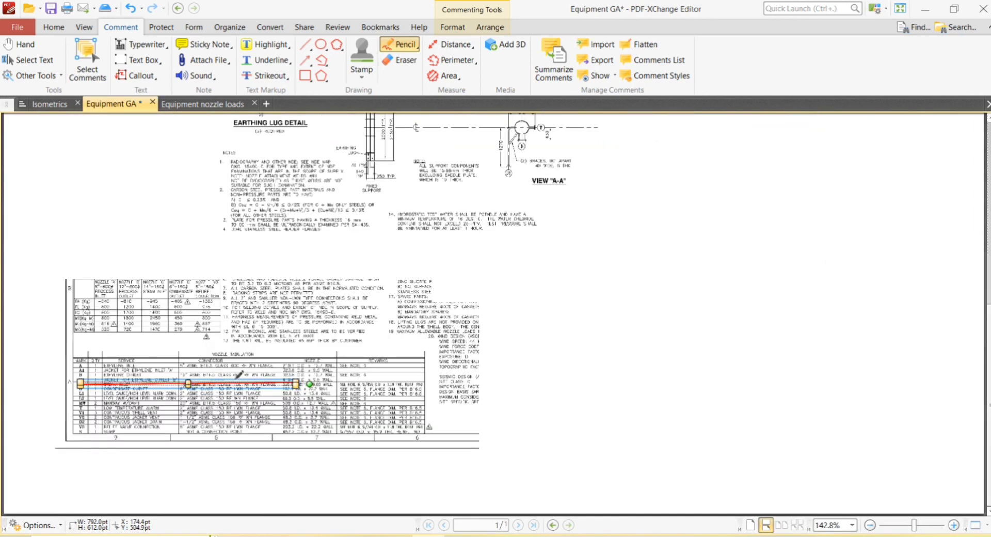
{"action": "scroll", "coordinate": [701, 310], "scroll_direction": "up", "scroll_amount": 1}
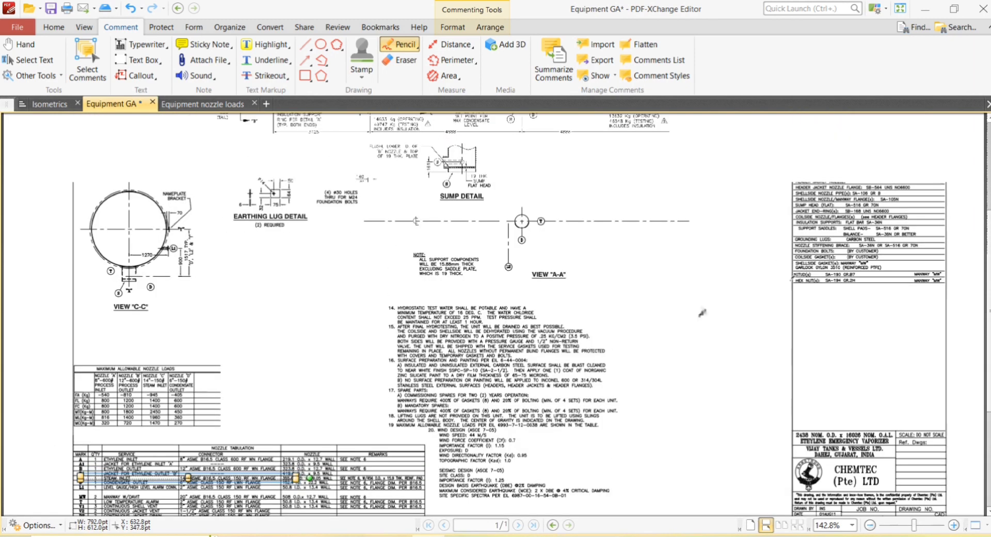
{"action": "scroll", "coordinate": [527, 257], "scroll_direction": "up", "scroll_amount": 6, "text": "ctrl"}
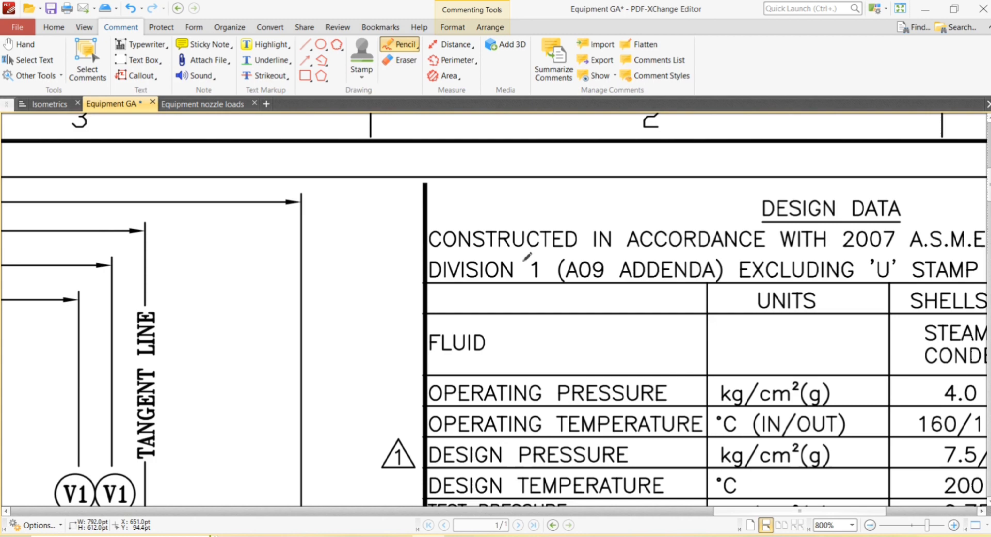
{"action": "scroll", "coordinate": [526, 257], "scroll_direction": "down", "scroll_amount": 2}
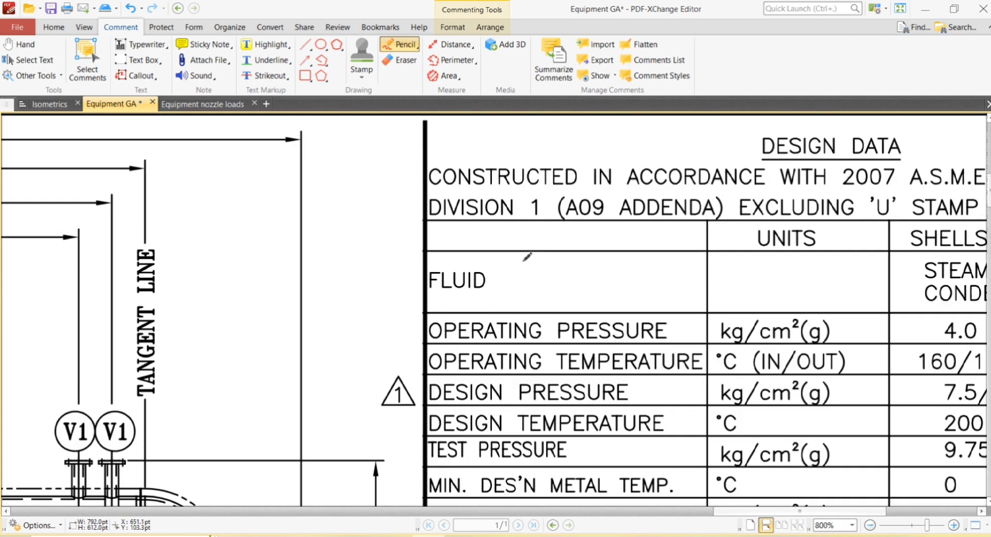
{"action": "scroll", "coordinate": [527, 257], "scroll_direction": "down", "scroll_amount": 3, "text": "ctrl"}
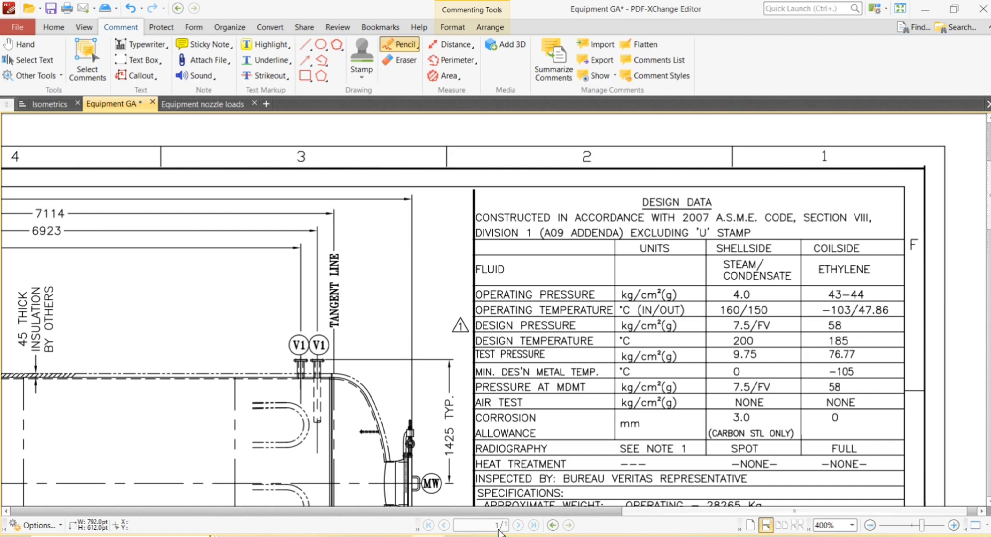
Switch to CAESAR II and set the corrosion allowance of element 21 to 10010 to 3 mm.
{"action": "key", "text": "alt+Tab"}
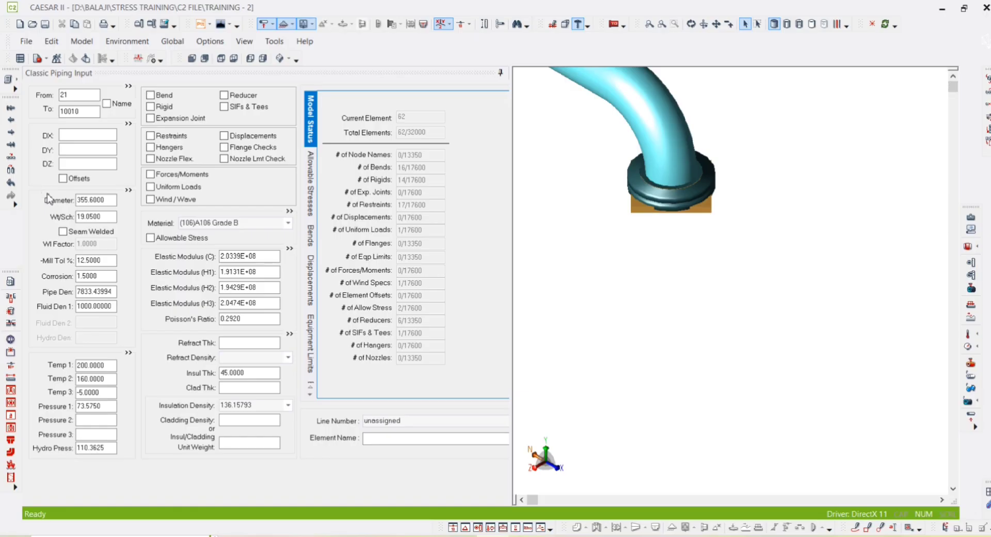
{"action": "left_click", "coordinate": [110, 278]}
{"action": "type", "text": "3"}
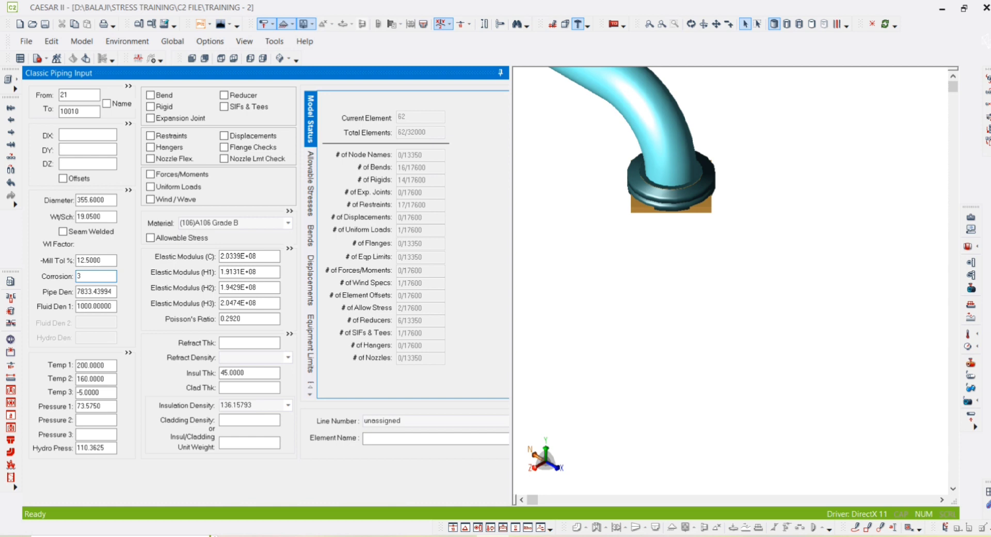
{"action": "key", "text": "Tab"}
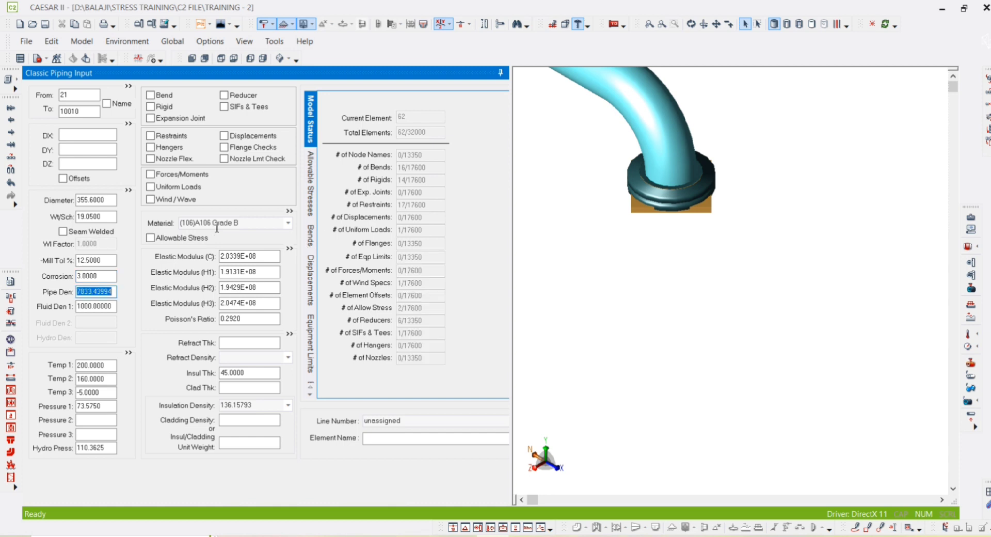
Switch to PDF-XChange Editor and examine the Equipment GA's material specifications for the shellside nozzle pipe material.
{"action": "left_click", "coordinate": [439, 532]}
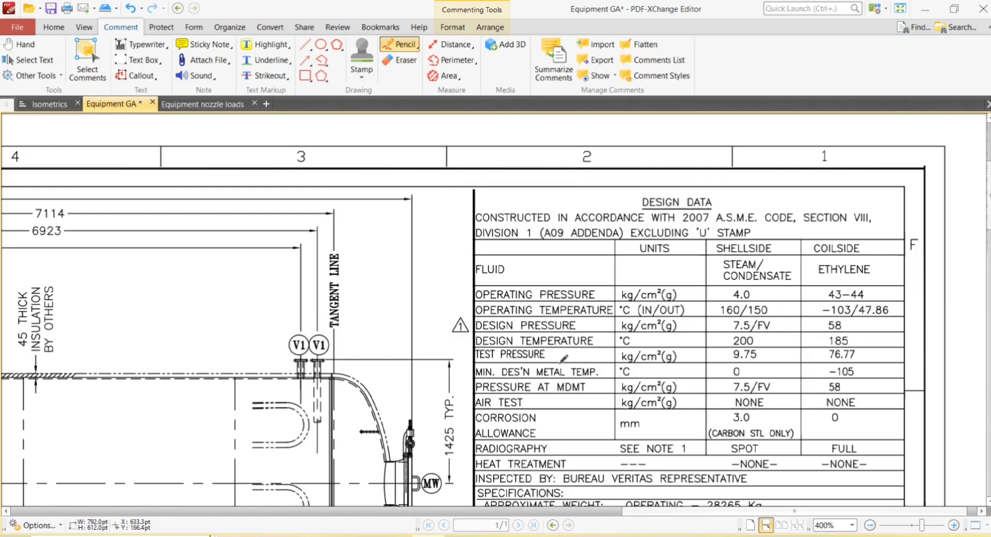
{"action": "scroll", "coordinate": [631, 308], "scroll_direction": "down", "scroll_amount": 2}
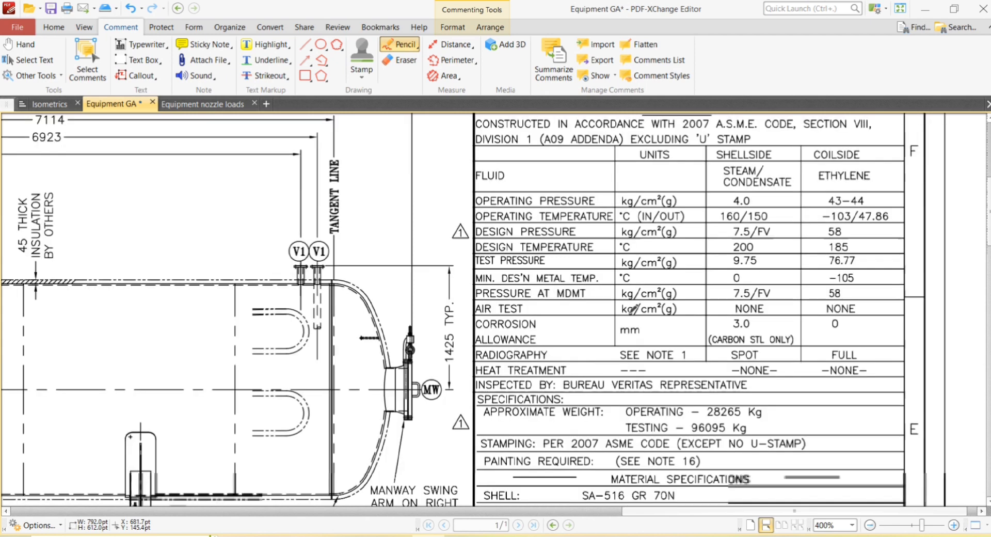
{"action": "scroll", "coordinate": [631, 308], "scroll_direction": "down", "scroll_amount": 2}
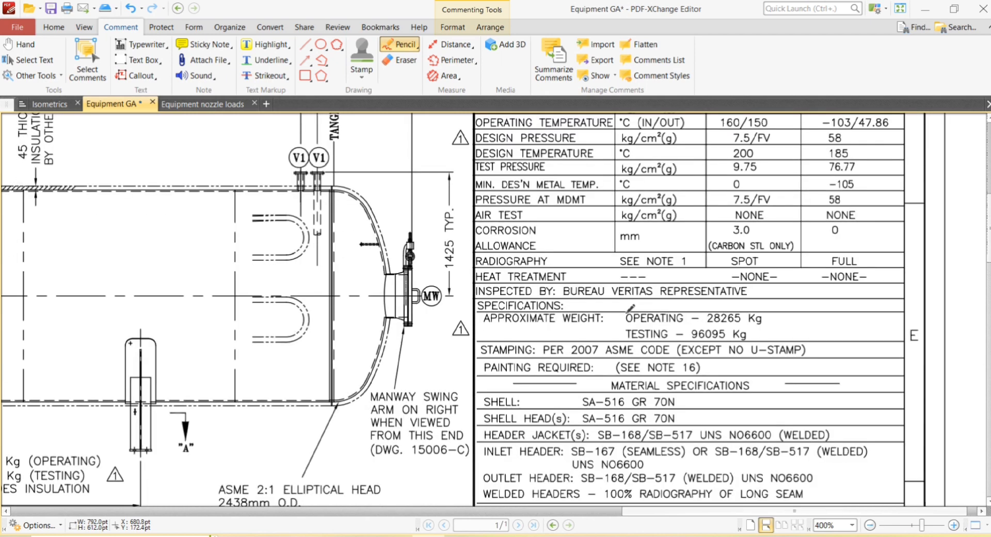
{"action": "scroll", "coordinate": [630, 308], "scroll_direction": "up", "scroll_amount": 1}
{"action": "scroll", "coordinate": [630, 308], "scroll_direction": "down", "scroll_amount": 2}
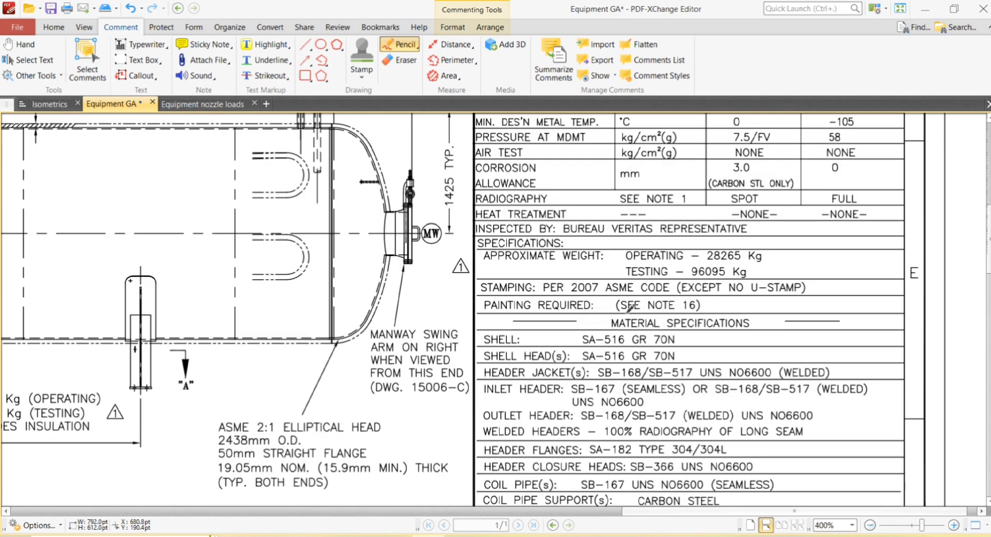
{"action": "scroll", "coordinate": [630, 308], "scroll_direction": "down", "scroll_amount": 1}
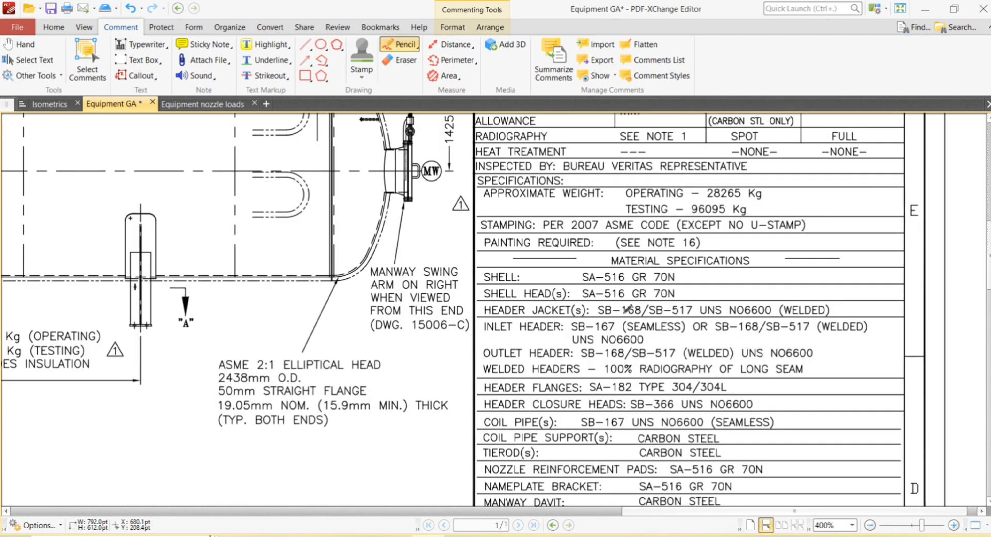
{"action": "scroll", "coordinate": [625, 308], "scroll_direction": "down", "scroll_amount": 2}
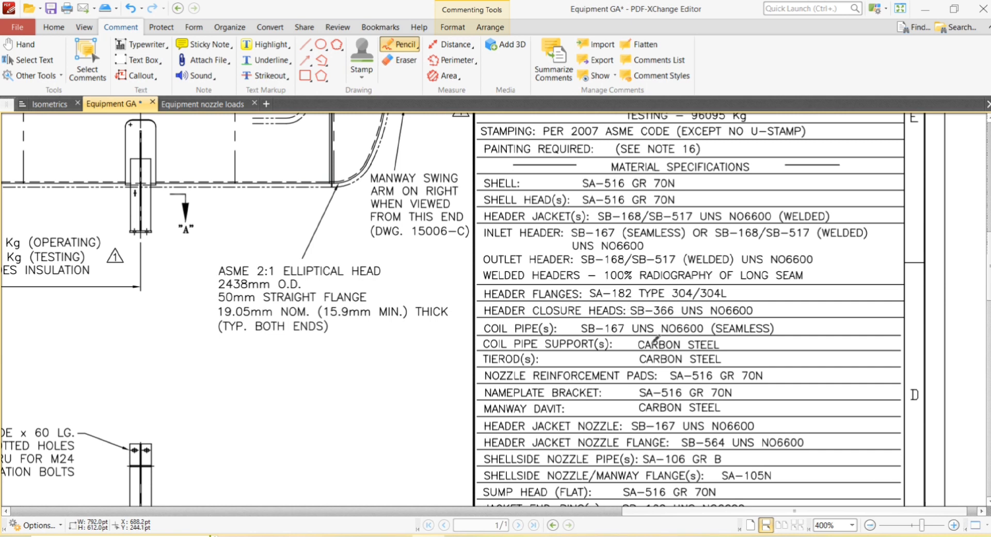
{"action": "scroll", "coordinate": [616, 346], "scroll_direction": "down", "scroll_amount": 1}
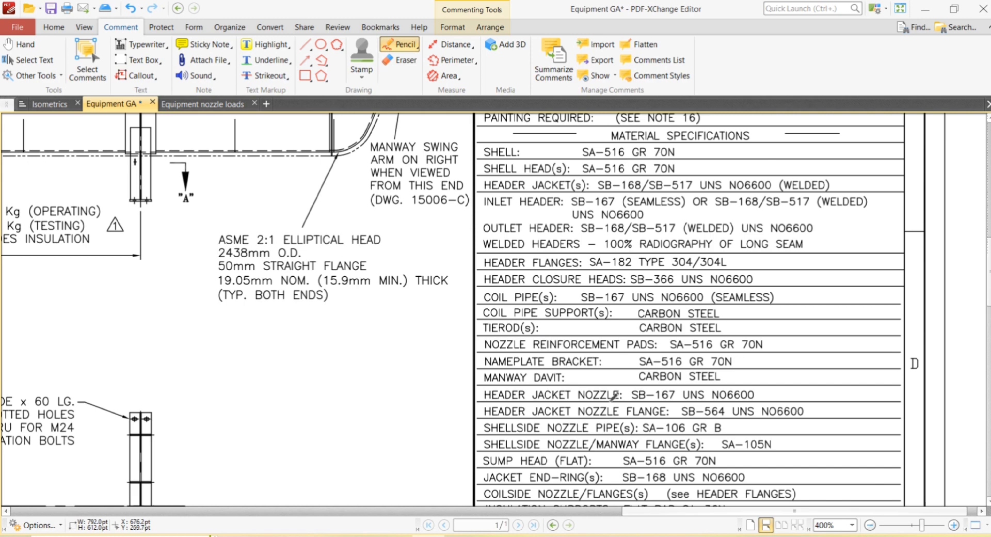
{"action": "scroll", "coordinate": [614, 396], "scroll_direction": "down", "scroll_amount": 1}
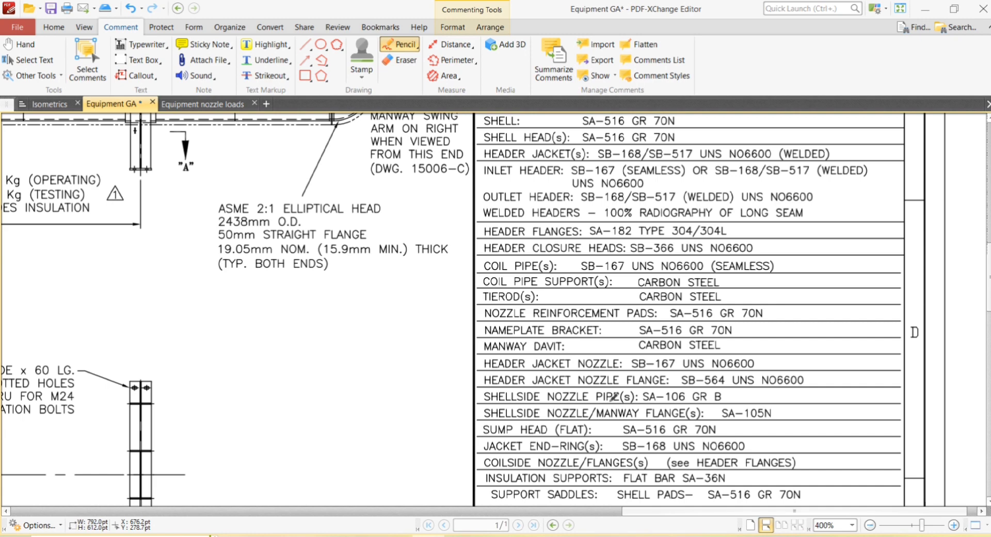
{"action": "scroll", "coordinate": [613, 397], "scroll_direction": "down", "scroll_amount": 1}
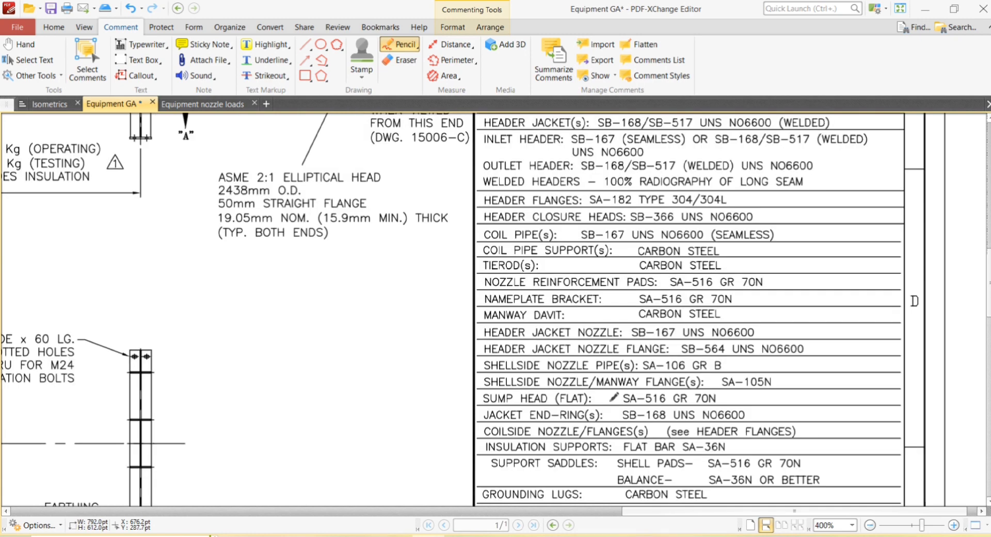
{"action": "scroll", "coordinate": [614, 397], "scroll_direction": "down", "scroll_amount": 1}
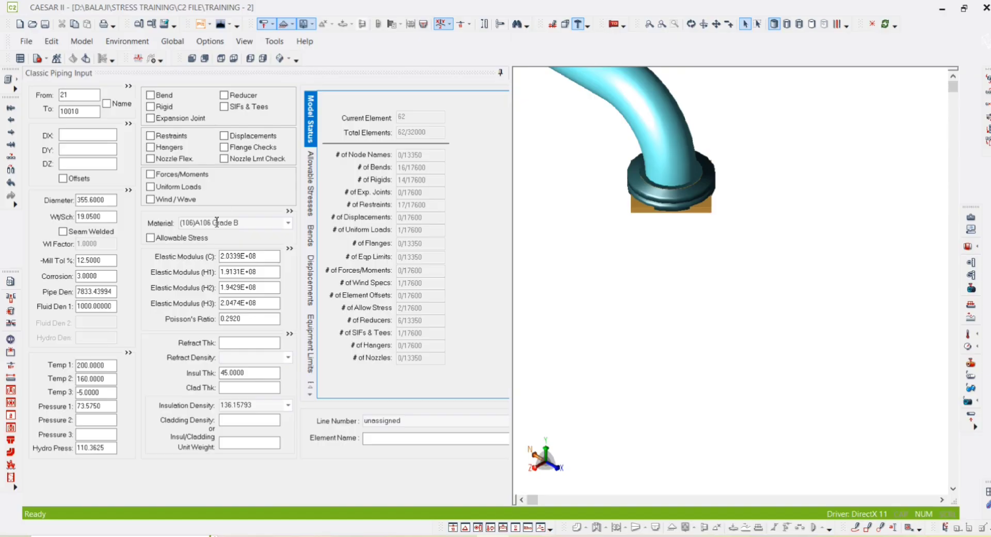
Review the fluid density and temperature inputs in CAESAR II against the shellside design data in the Equipment GA in PDF-XChange Editor.
{"action": "left_click", "coordinate": [112, 307]}
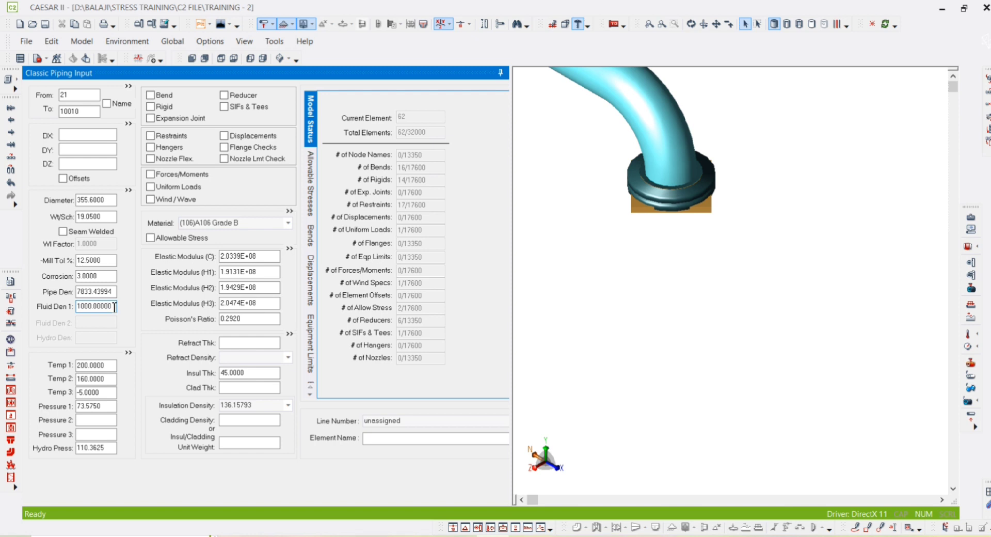
{"action": "left_click_drag", "start_coordinate": [113, 306], "coordinate": [75, 312]}
{"action": "left_click", "coordinate": [93, 365]}
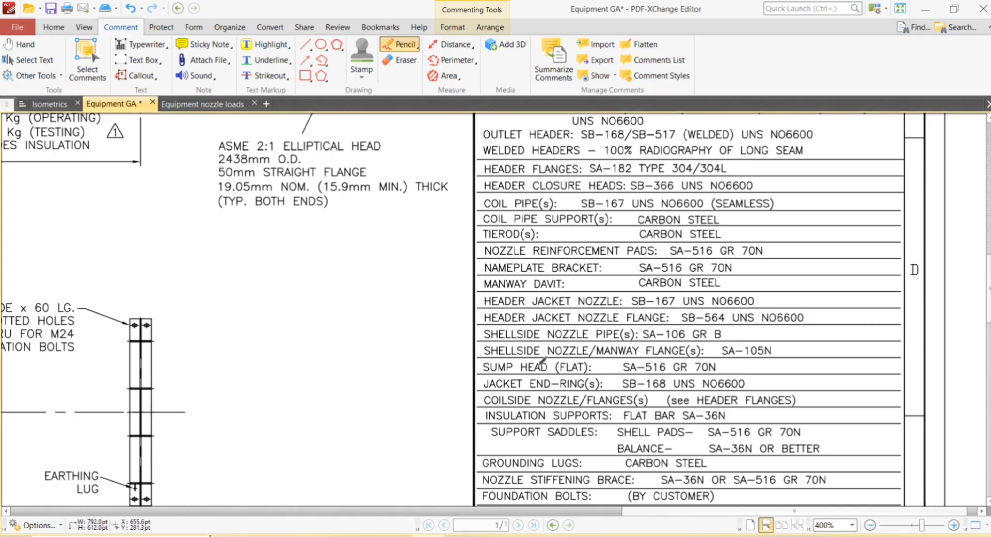
{"action": "key", "text": "Escape"}
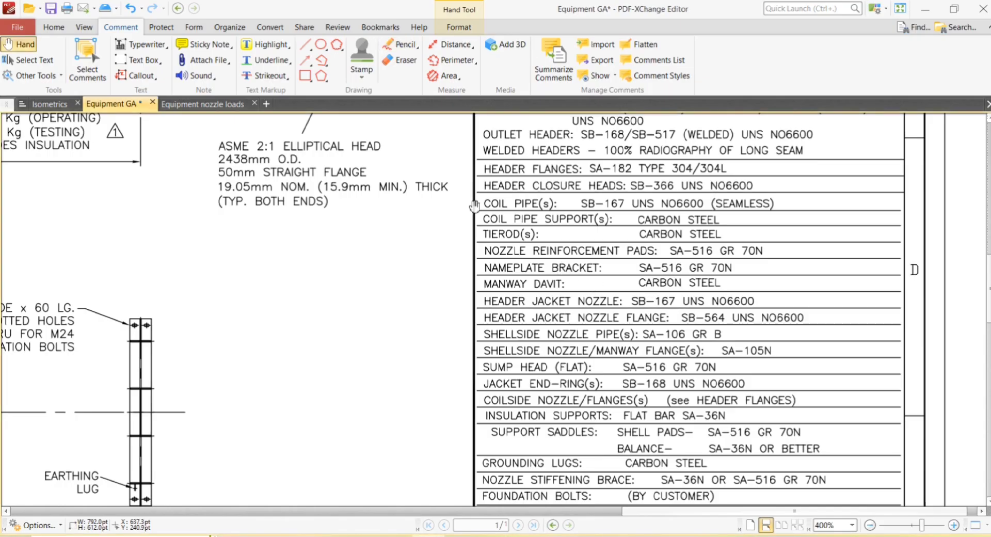
{"action": "left_click_drag", "start_coordinate": [474, 206], "coordinate": [460, 438]}
{"action": "left_click_drag", "start_coordinate": [587, 274], "coordinate": [574, 445]}
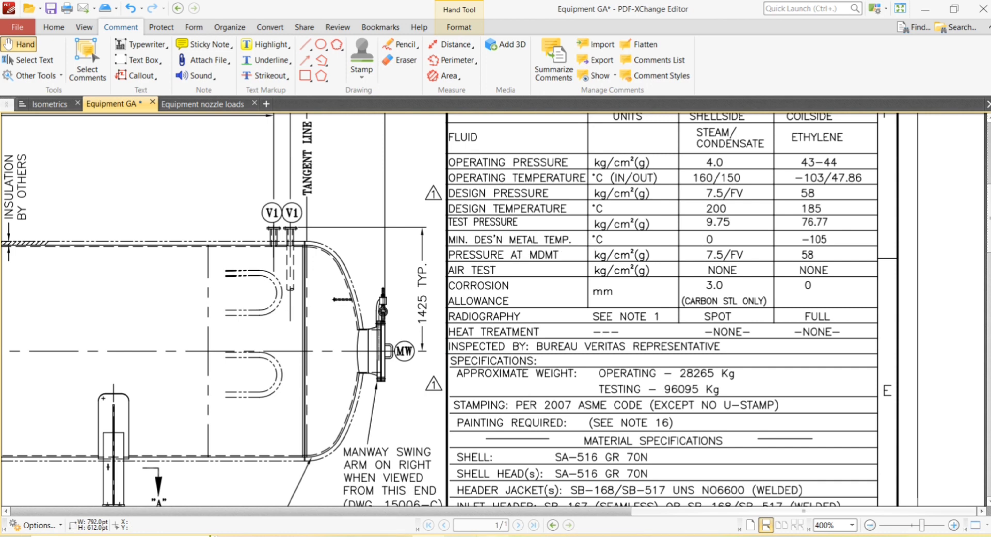
Switch to CAESAR II, open the operating conditions of element 21 to 10010 and set temperature 3 to 0.
{"action": "left_click", "coordinate": [492, 536]}
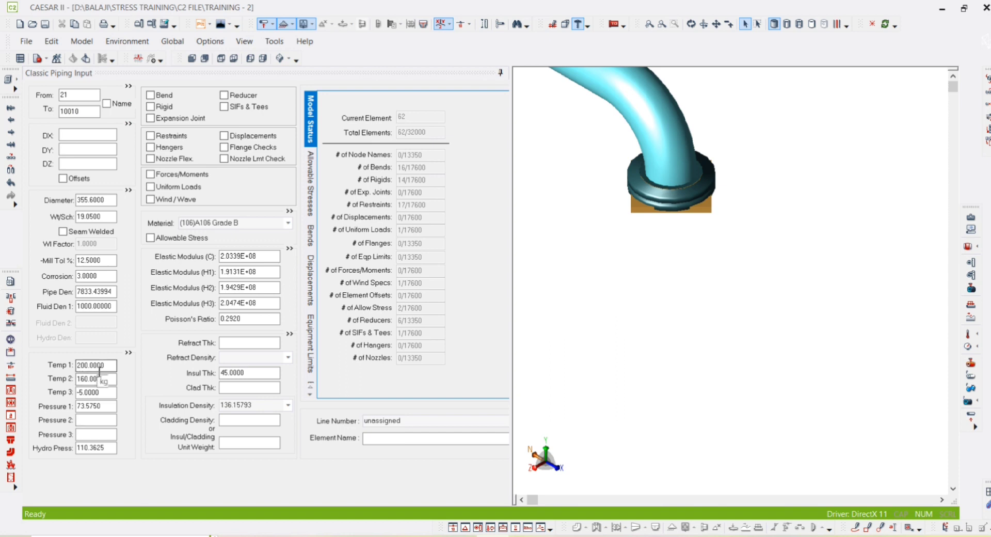
{"action": "left_click", "coordinate": [128, 352]}
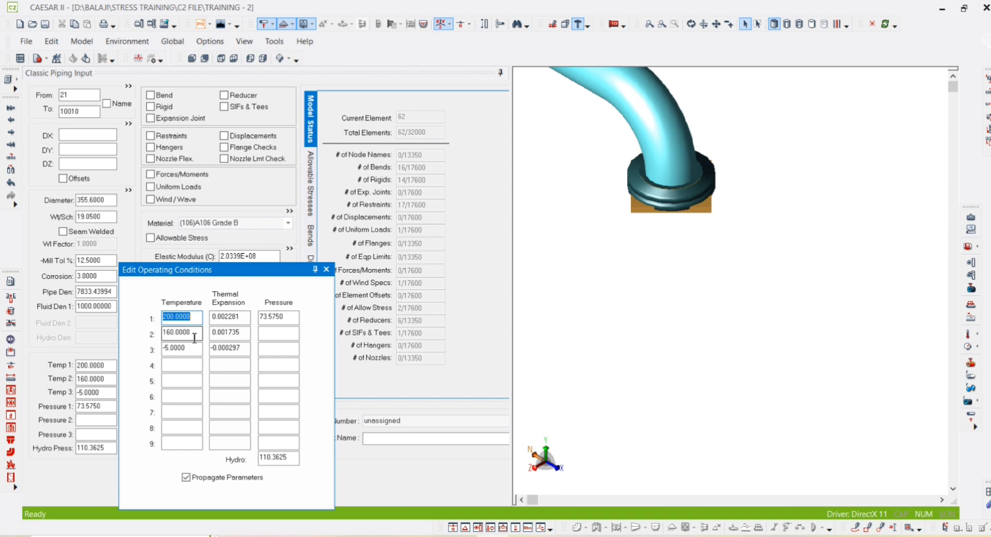
{"action": "double_click", "coordinate": [179, 332]}
{"action": "double_click", "coordinate": [182, 347]}
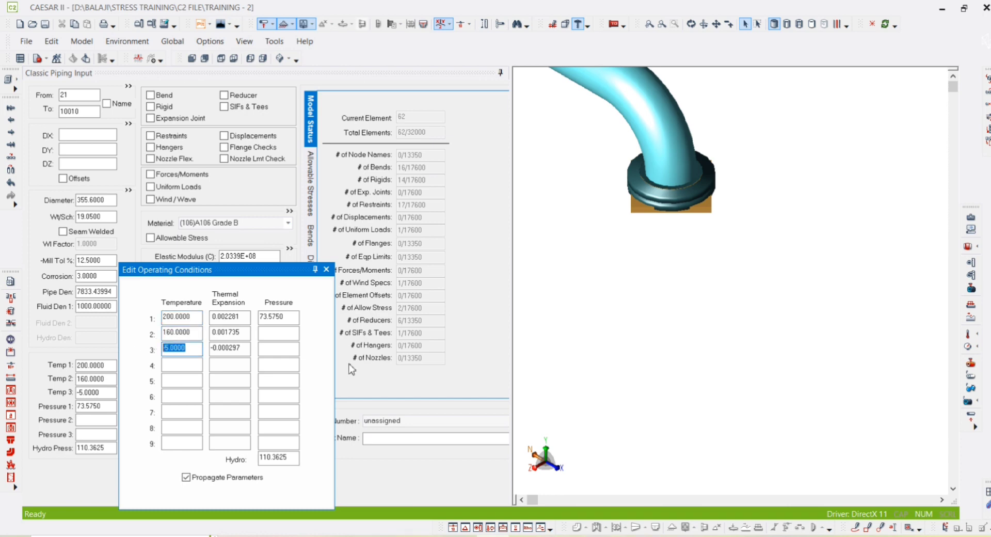
{"action": "type", "text": "0"}
{"action": "key", "text": "super"}
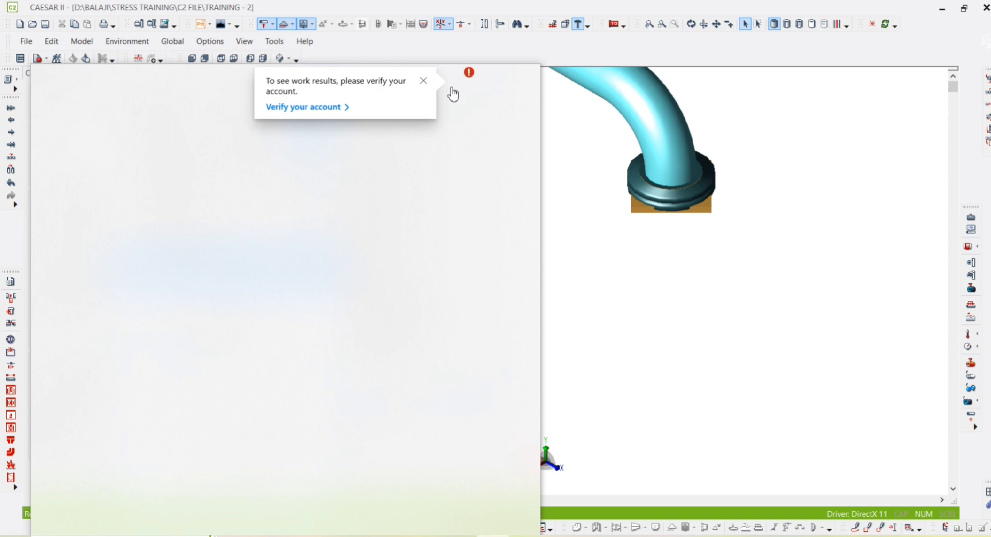
{"action": "left_click", "coordinate": [424, 82]}
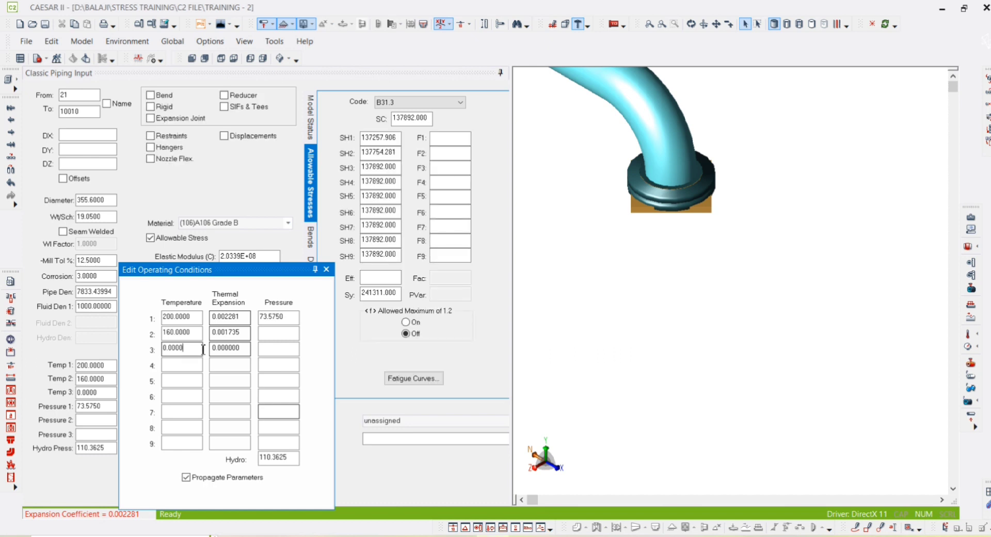
Change temperature 3 in the operating conditions of element 21 to 10010 to 0.1.
{"action": "mouse_move", "coordinate": [558, 536]}
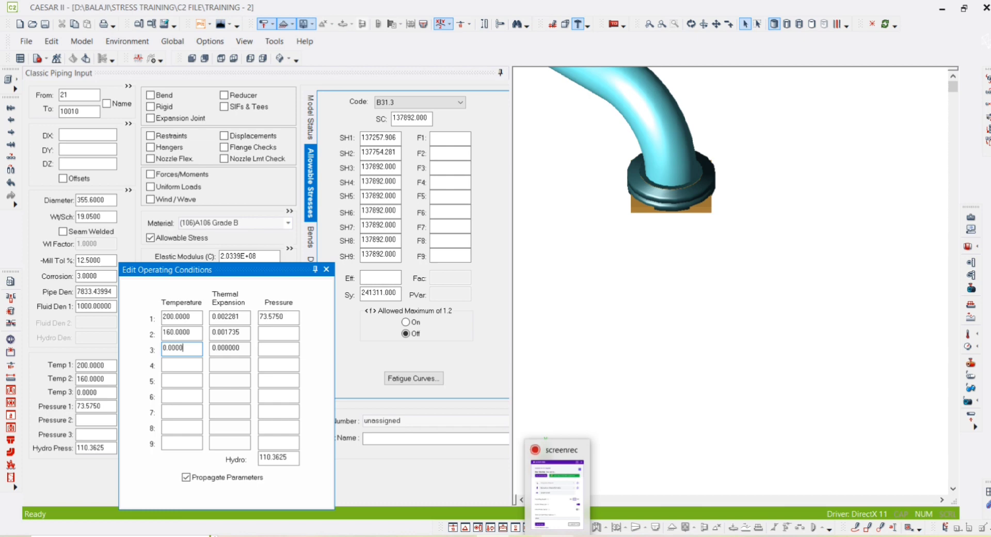
{"action": "key", "text": "BackSpace"}
{"action": "key", "text": "BackSpace"}
{"action": "key", "text": "BackSpace"}
{"action": "key", "text": "BackSpace"}
{"action": "type", "text": "1"}
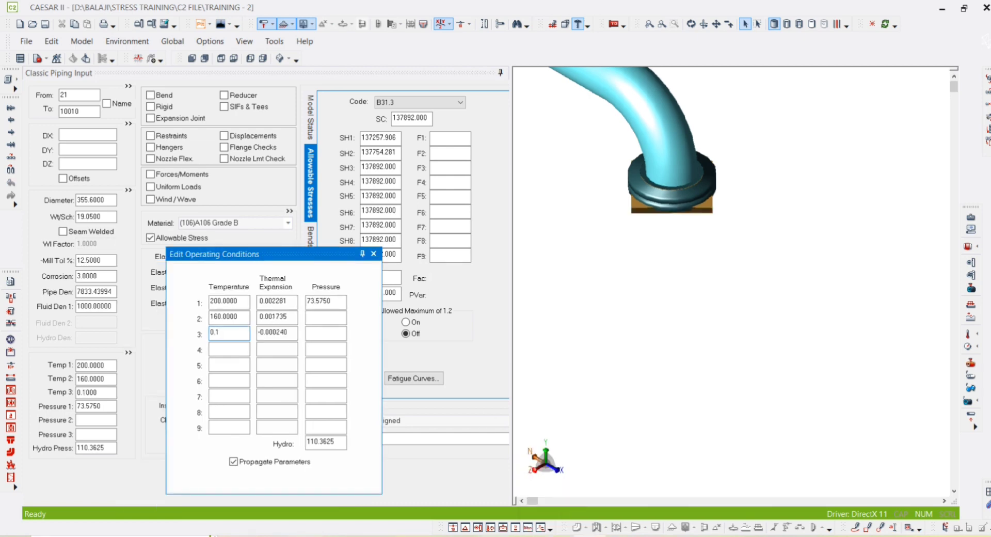
{"action": "key", "text": "Tab"}
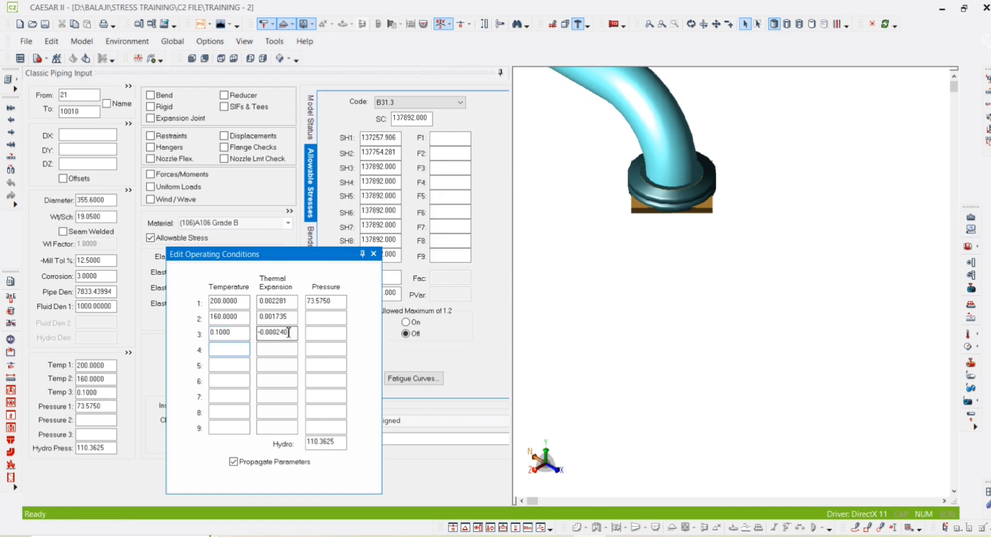
Check the element's pressures against the Equipment GA's shellside design data in PDF-XChange Editor, and close the operating conditions back in CAESAR II.
{"action": "left_click_drag", "start_coordinate": [325, 300], "coordinate": [292, 300]}
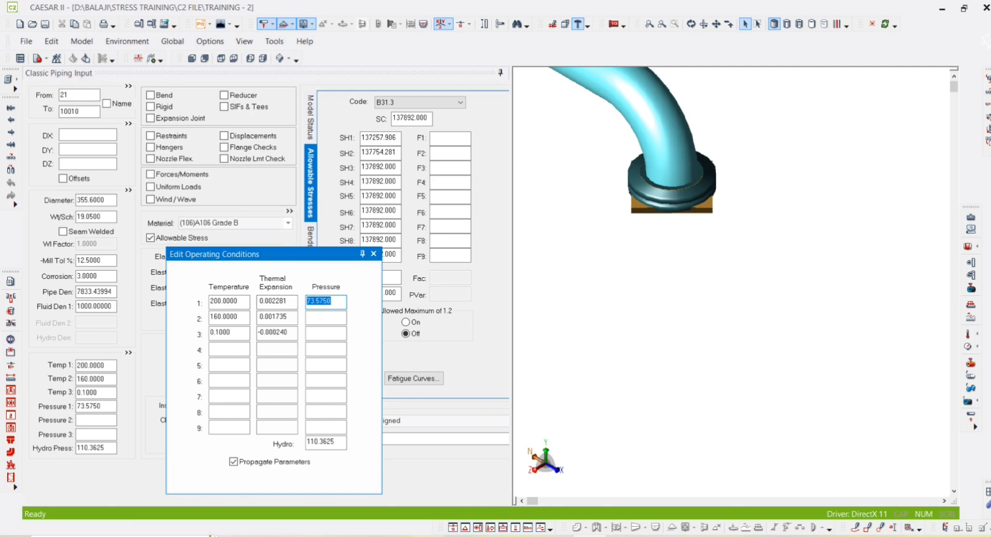
{"action": "key", "text": "alt+Tab"}
{"action": "scroll", "coordinate": [343, 376], "scroll_direction": "down", "scroll_amount": 3, "text": "ctrl"}
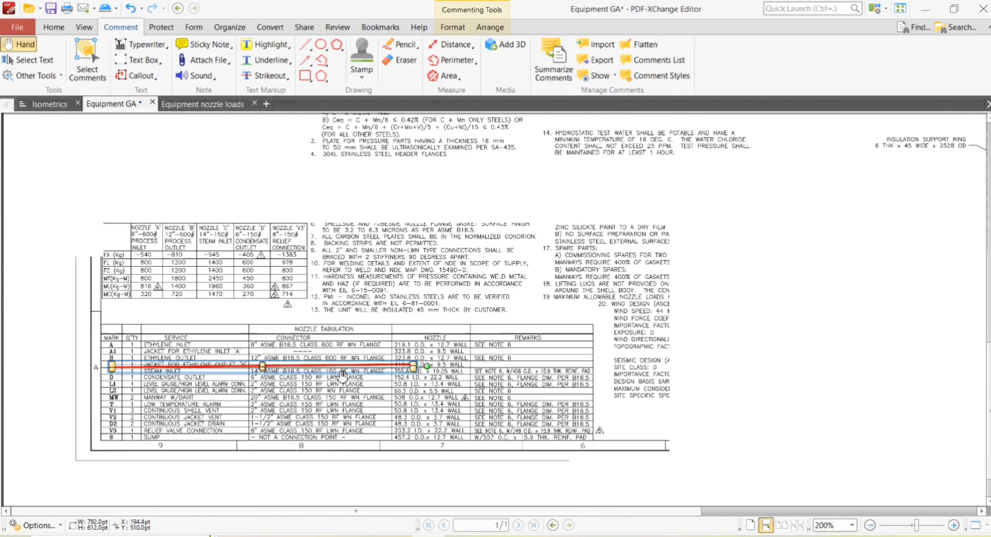
{"action": "scroll", "coordinate": [625, 368], "scroll_direction": "up", "scroll_amount": 4}
{"action": "scroll", "coordinate": [626, 367], "scroll_direction": "up", "scroll_amount": 10}
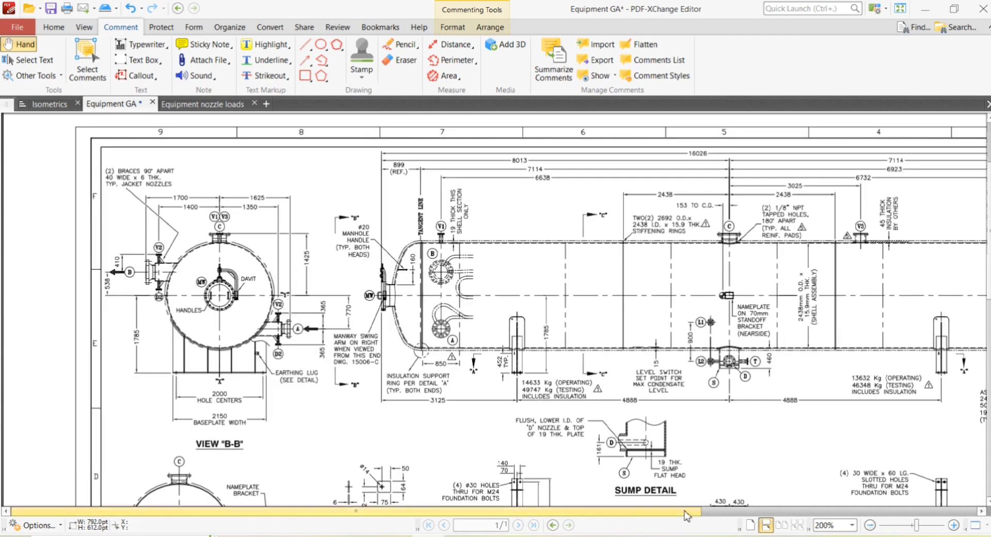
{"action": "left_click", "coordinate": [873, 515]}
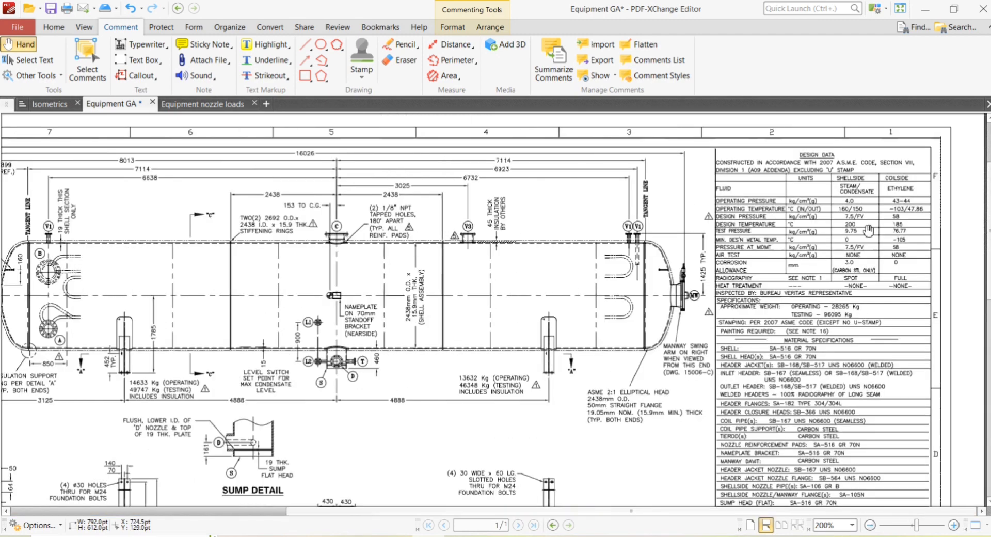
{"action": "scroll", "coordinate": [870, 229], "scroll_direction": "up", "scroll_amount": 2, "text": "ctrl"}
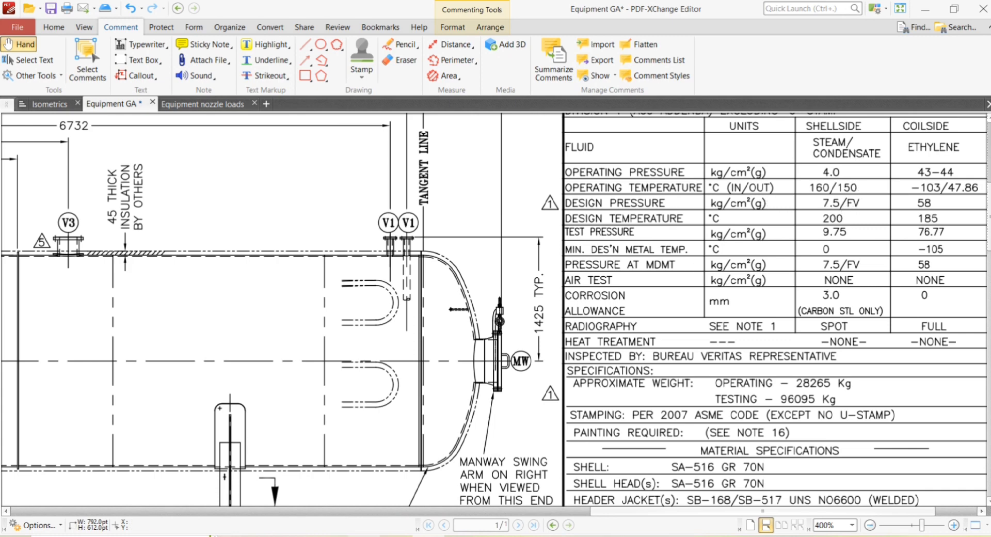
{"action": "left_click", "coordinate": [590, 536]}
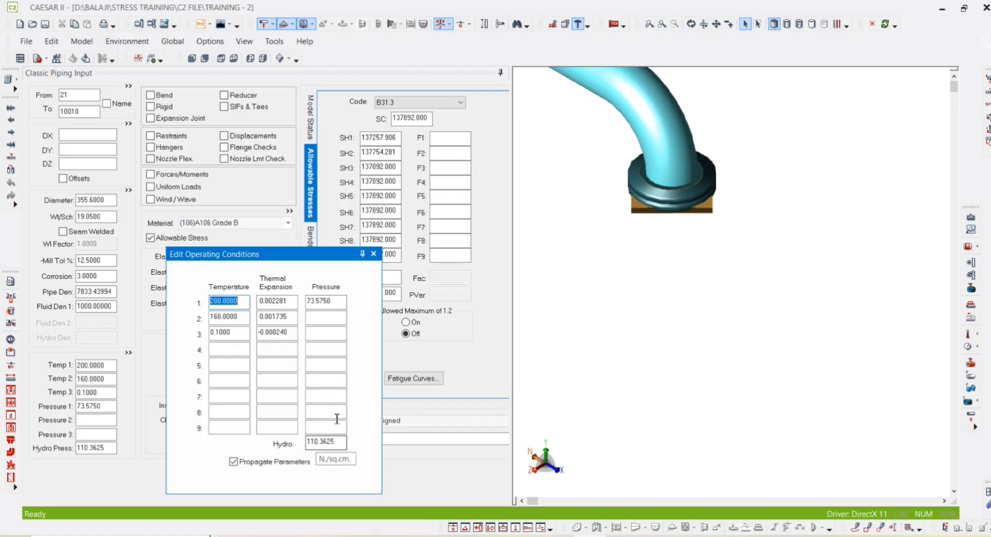
{"action": "left_click", "coordinate": [374, 254]}
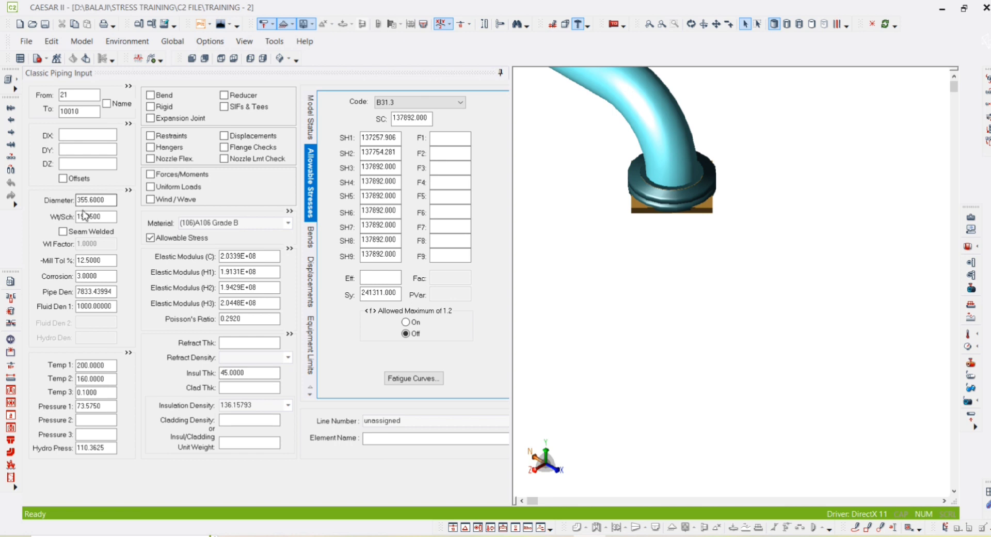
Look through the Equipment GA in PDF-XChange Editor for the nozzle length needed for DY, and switch to Pipedata-Pro for the flange dimensions.
{"action": "left_click", "coordinate": [90, 149]}
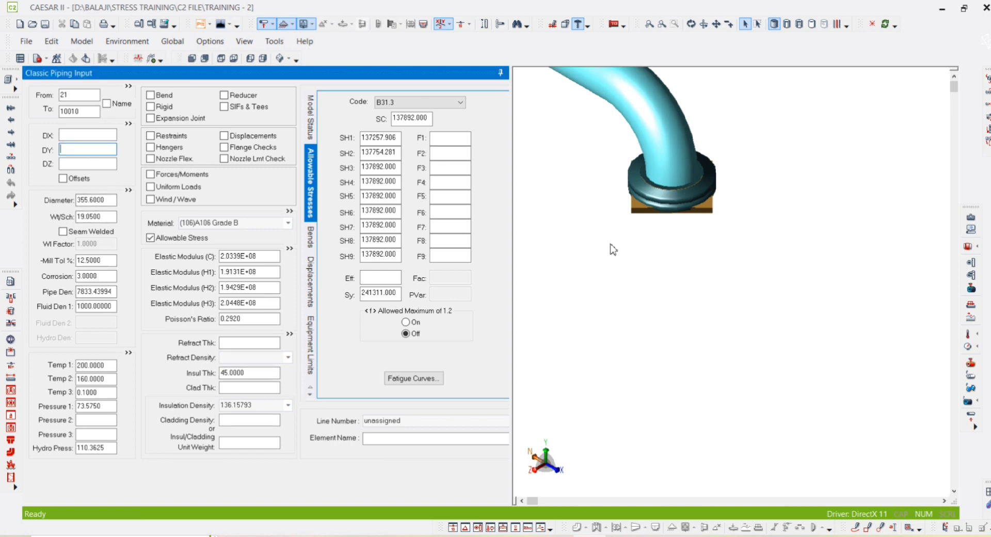
{"action": "left_click", "coordinate": [493, 535]}
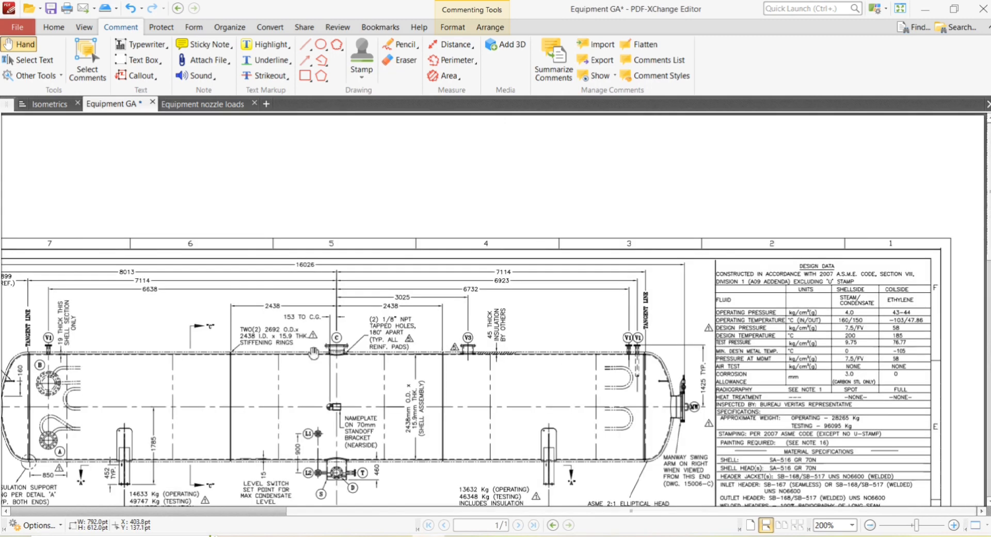
{"action": "scroll", "coordinate": [463, 321], "scroll_direction": "down", "scroll_amount": 3}
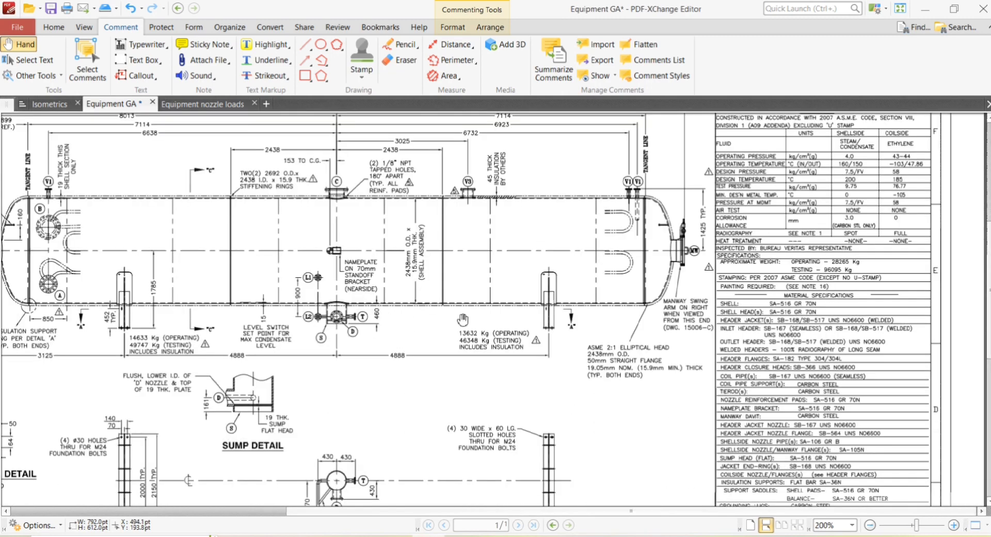
{"action": "scroll", "coordinate": [462, 320], "scroll_direction": "down", "scroll_amount": 8}
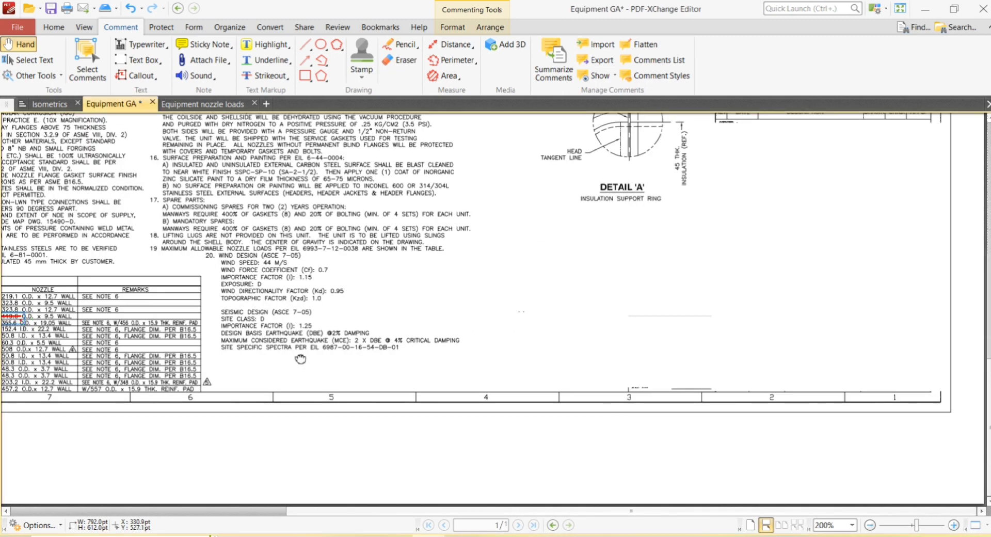
{"action": "left_click_drag", "start_coordinate": [222, 362], "coordinate": [336, 362]}
{"action": "mouse_move", "coordinate": [526, 536]}
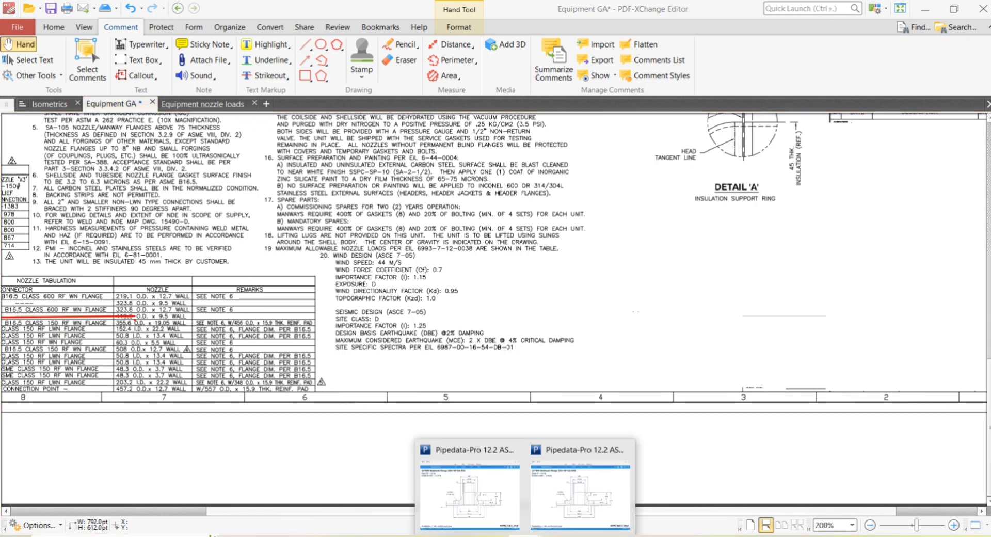
{"action": "left_click", "coordinate": [568, 504]}
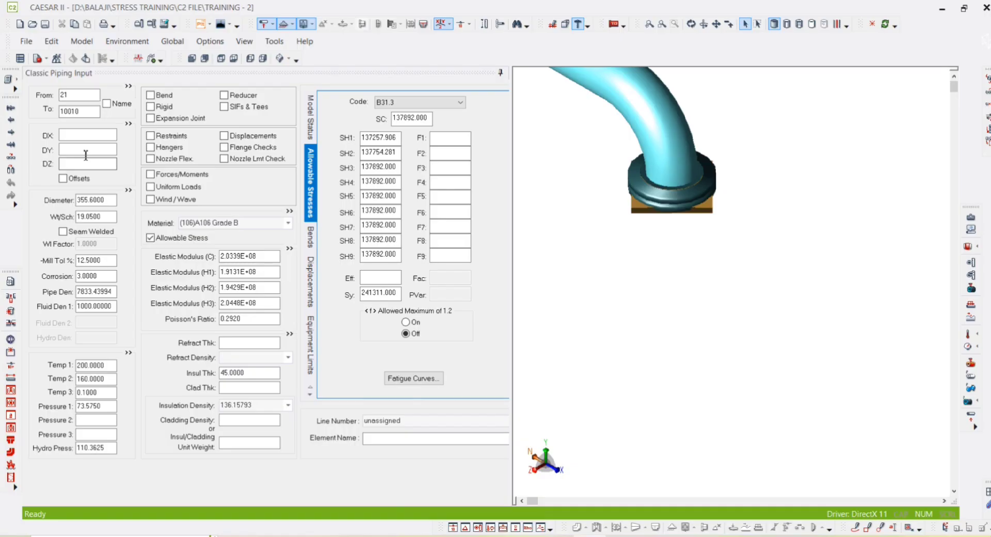
Set DY of element 21 to 10010 to -127 mm and define the element as rigid.
{"action": "left_click", "coordinate": [86, 154]}
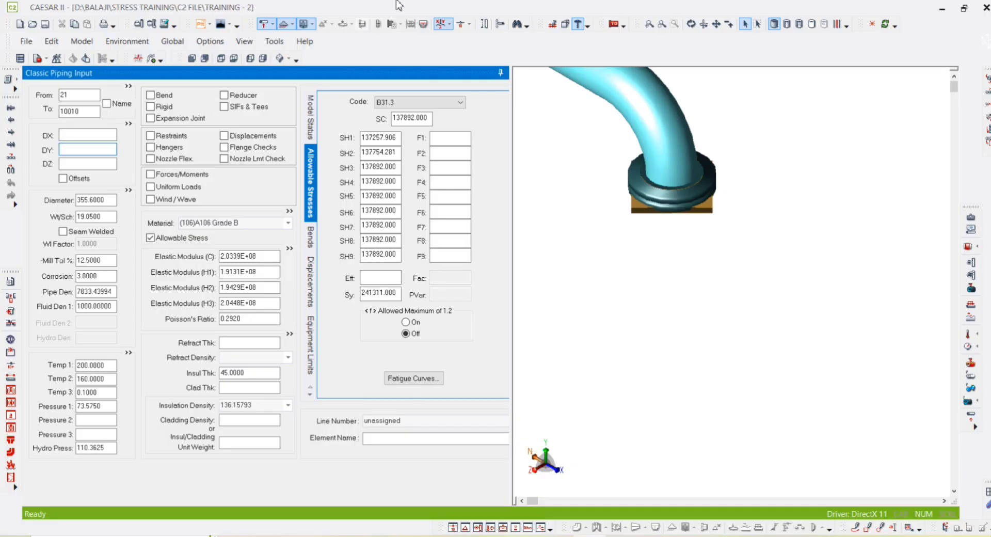
{"action": "type", "text": "-127"}
{"action": "key", "text": "Tab"}
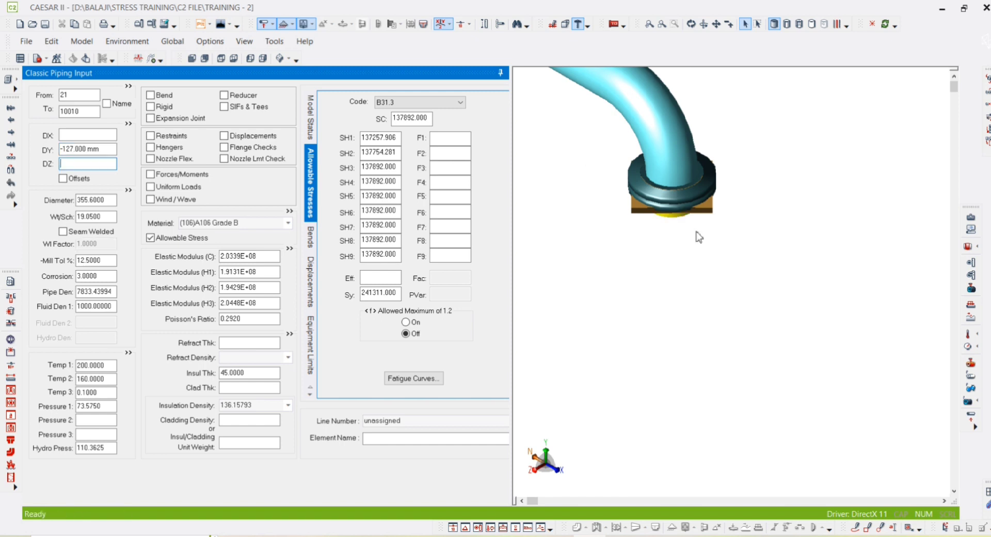
{"action": "left_click", "coordinate": [691, 24]}
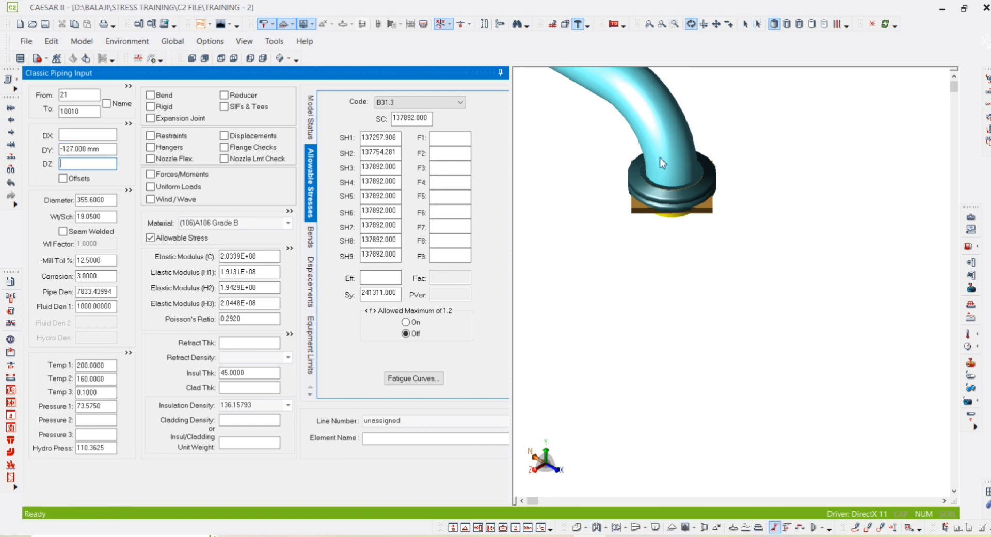
{"action": "left_click_drag", "start_coordinate": [679, 227], "coordinate": [681, 207]}
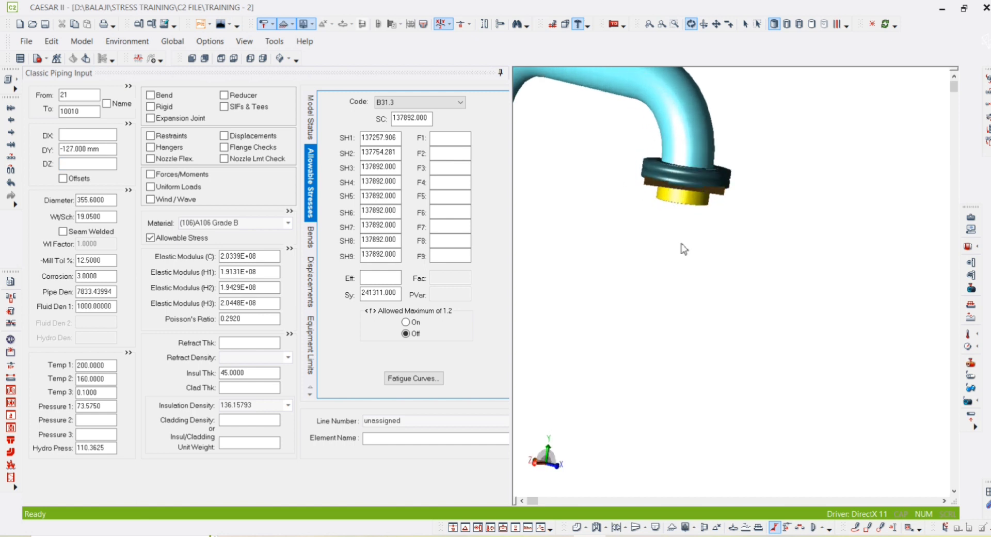
{"action": "left_click", "coordinate": [158, 109]}
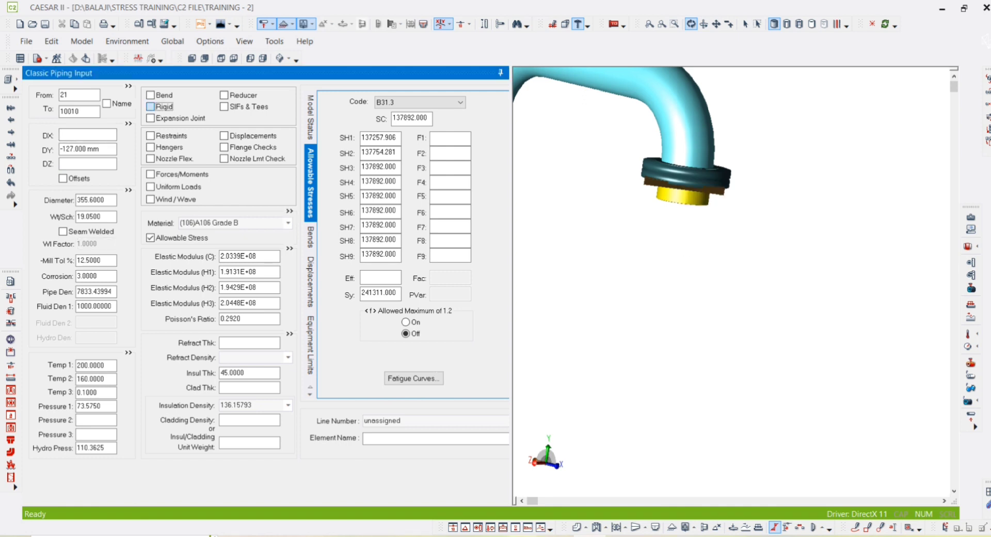
Look up the 14" 150# weldneck flange in Pipedata-Pro and add its flange and bolt weights, 50.5 + 11.04, in Calculator.
{"action": "mouse_move", "coordinate": [525, 535]}
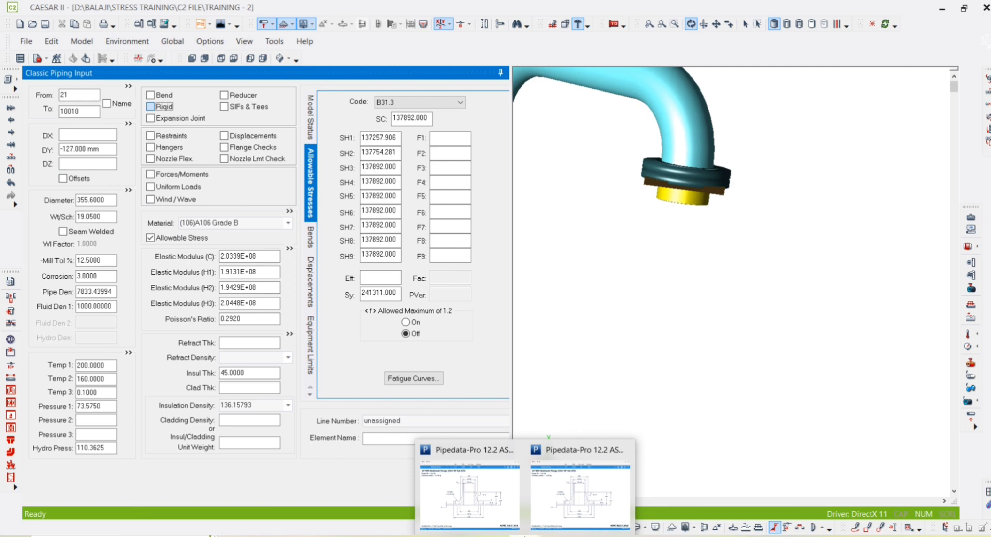
{"action": "left_click", "coordinate": [581, 495]}
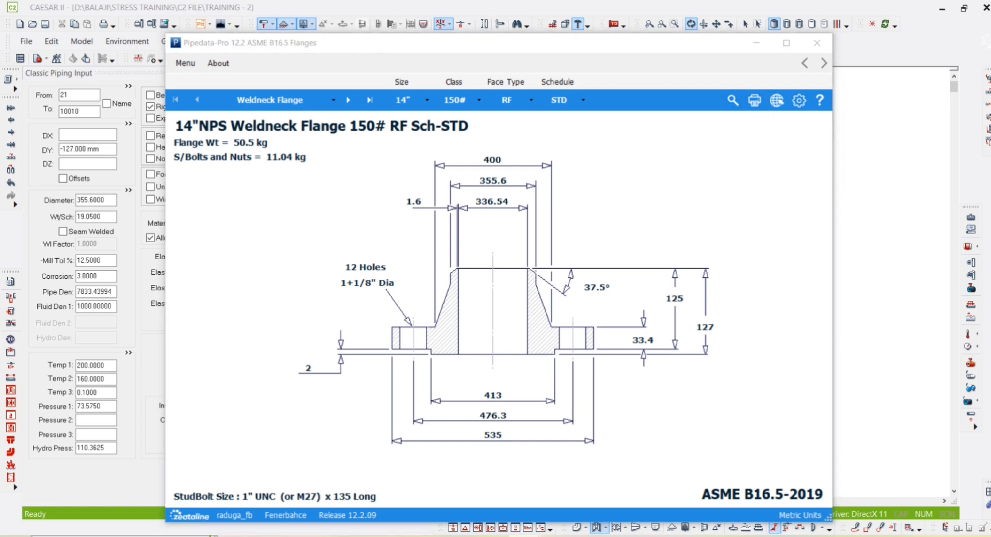
{"action": "type", "text": "a"}
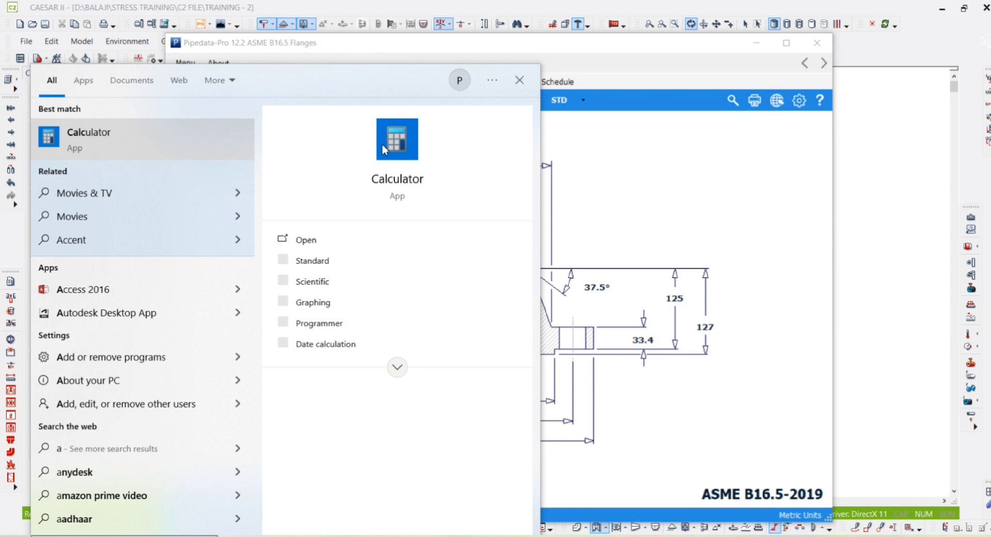
{"action": "left_click", "coordinate": [382, 145]}
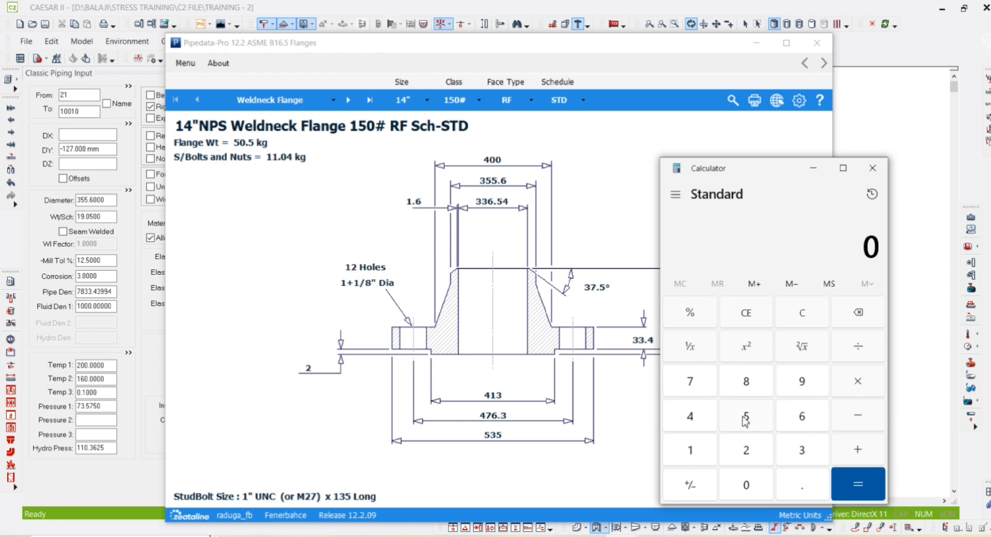
{"action": "left_click", "coordinate": [745, 421]}
{"action": "type", "text": "0.5"}
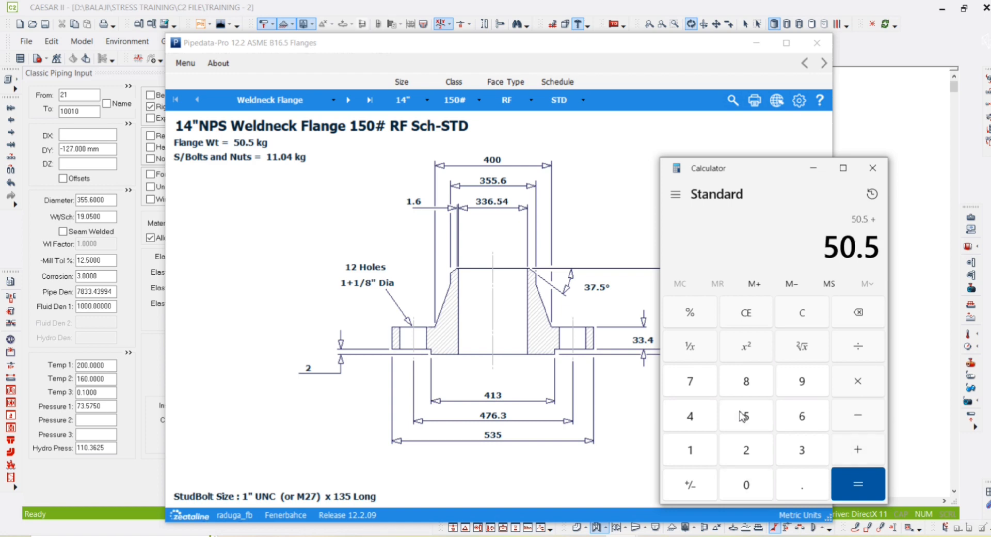
{"action": "type", "text": " + 11.04"}
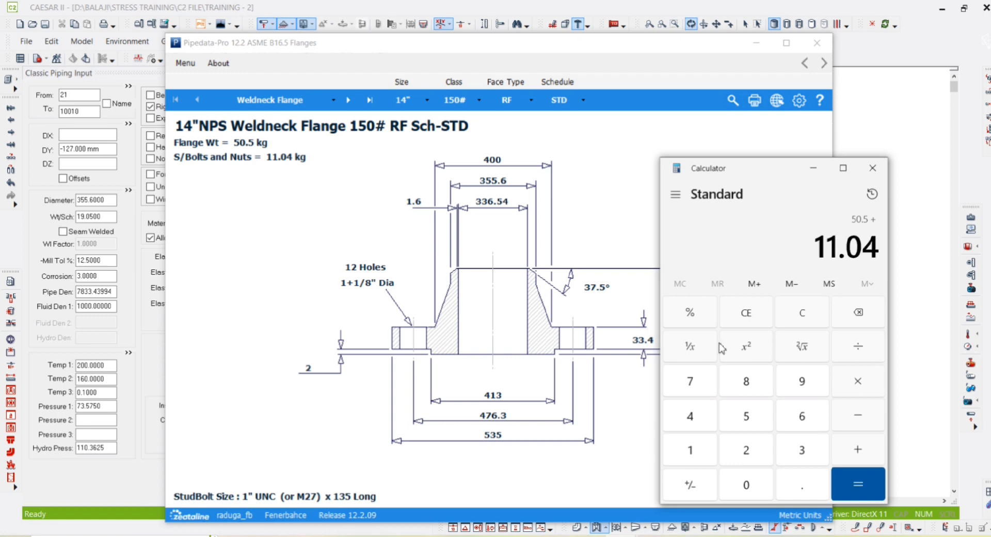
{"action": "key", "text": "Return"}
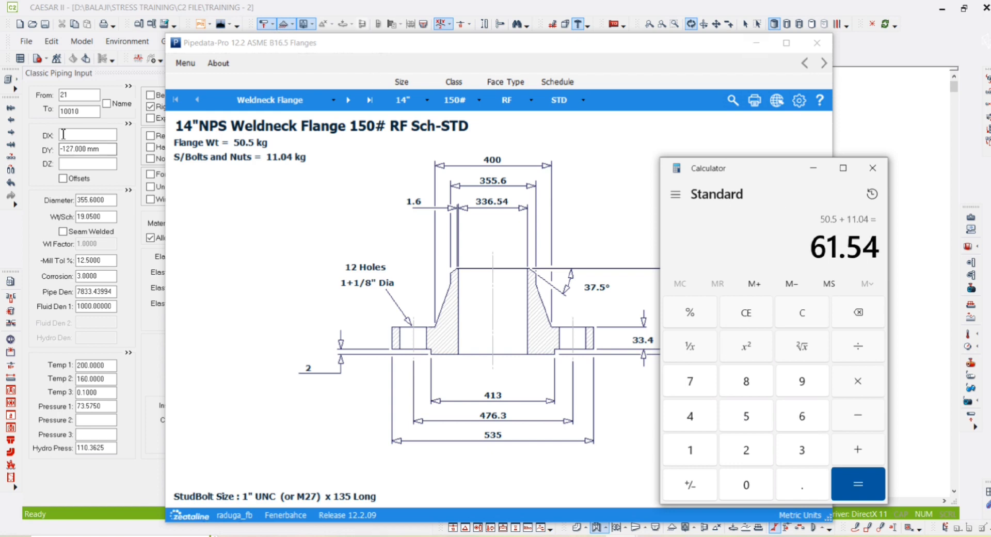
Back in CAESAR II, enter the rigid weight of element 21 to 10010 as 61.54*9.81, and round it up to 605.
{"action": "left_click", "coordinate": [155, 118]}
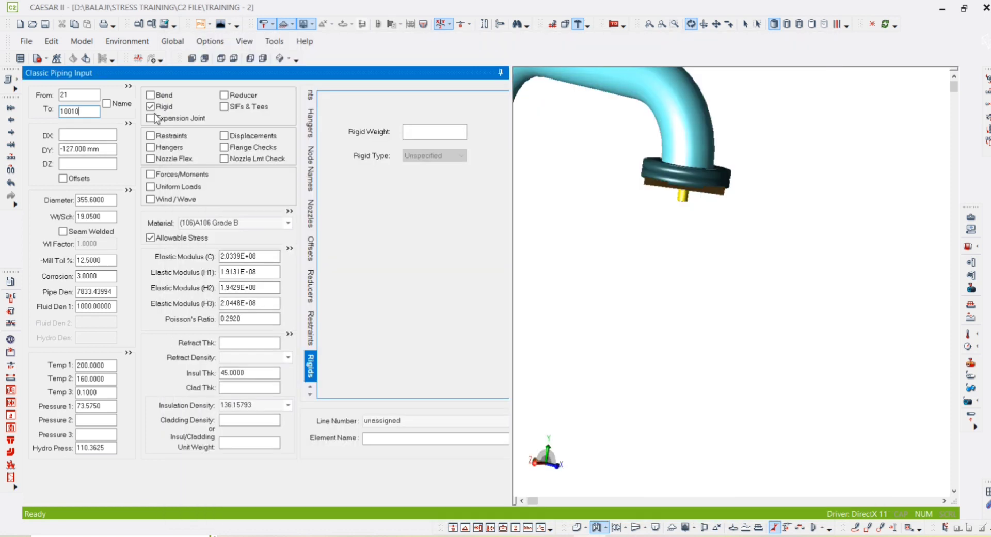
{"action": "left_click", "coordinate": [458, 133]}
{"action": "type", "text": "6"}
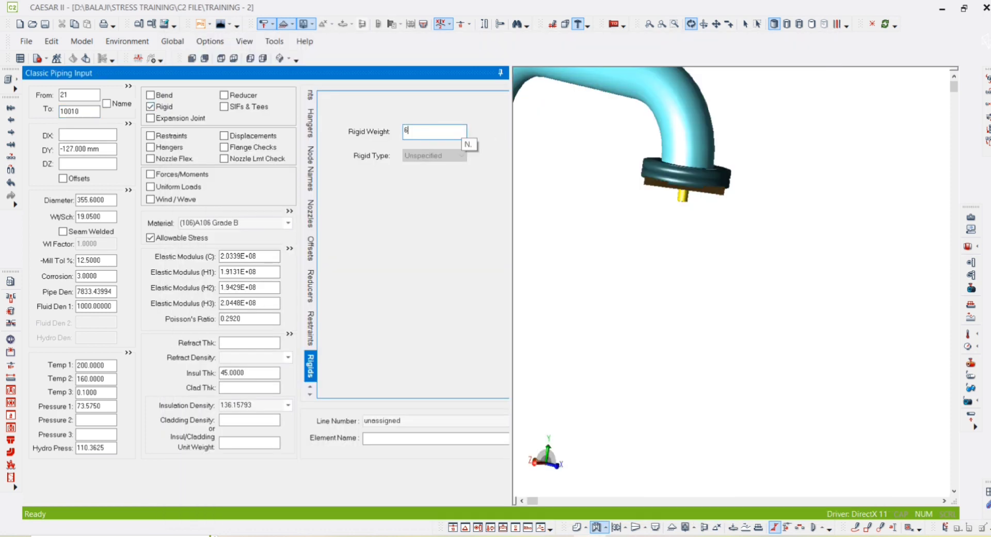
{"action": "type", "text": "1.54*9.81"}
{"action": "key", "text": "Tab"}
{"action": "left_click", "coordinate": [459, 129]}
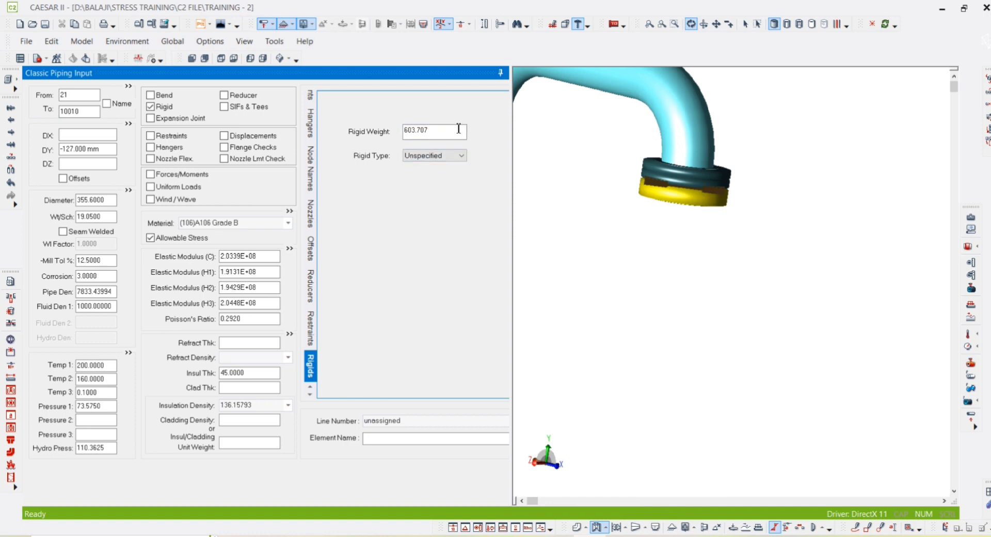
{"action": "double_click", "coordinate": [458, 129]}
{"action": "type", "text": "605"}
{"action": "key", "text": "Tab"}
Look up the connected equipment's tag on the Isometrics drawing in PDF-XChange Editor, and return to CAESAR II.
{"action": "double_click", "coordinate": [404, 421]}
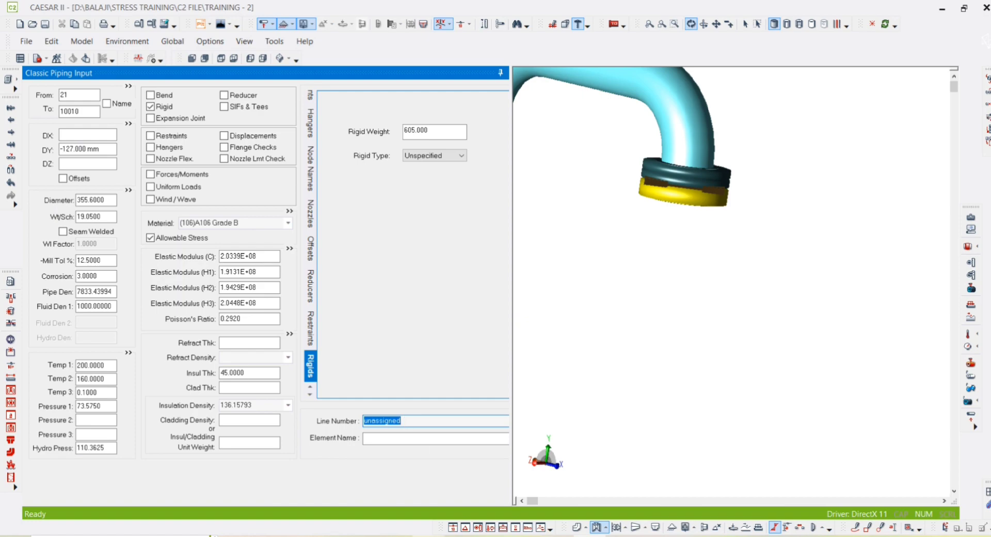
{"action": "key", "text": "alt+Tab"}
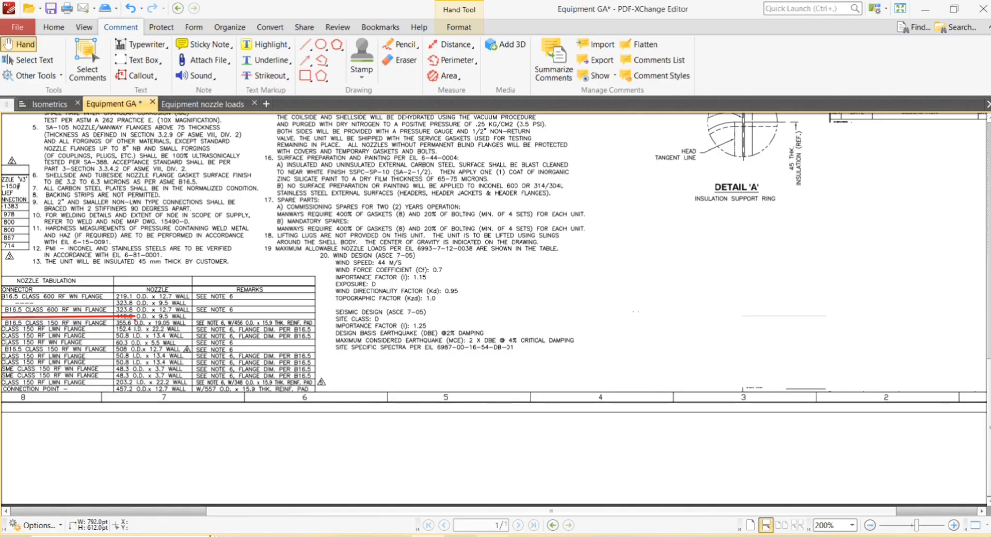
{"action": "mouse_move", "coordinate": [592, 536]}
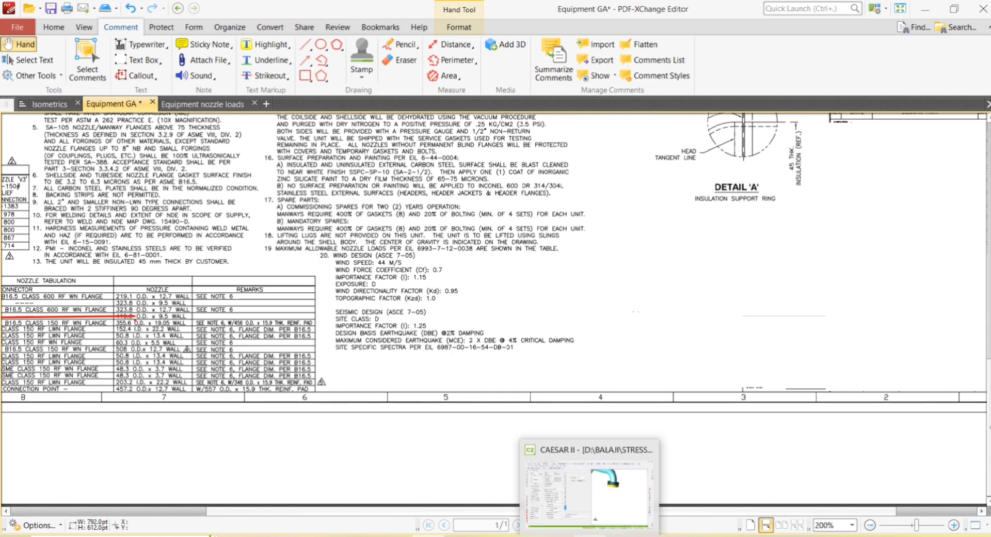
{"action": "left_click", "coordinate": [49, 104]}
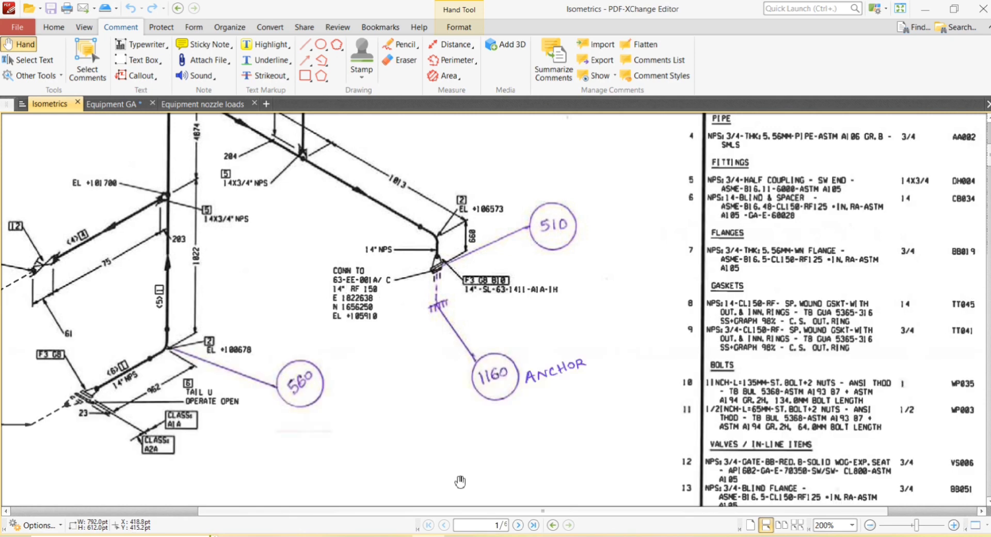
{"action": "left_click", "coordinate": [589, 536]}
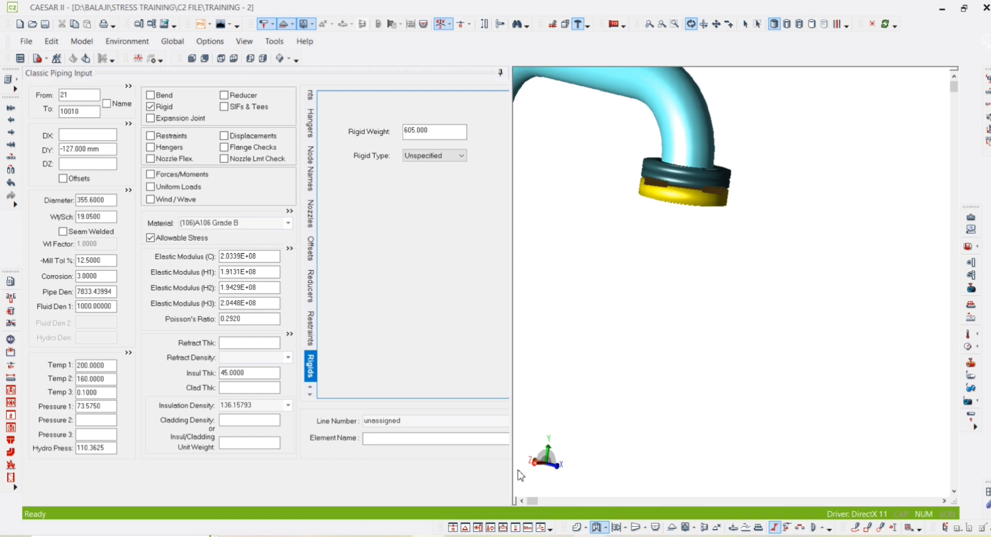
Set the line number of element 21 to 10010 to 63-EE-001A and save the job.
{"action": "double_click", "coordinate": [385, 420]}
{"action": "type", "text": "63"}
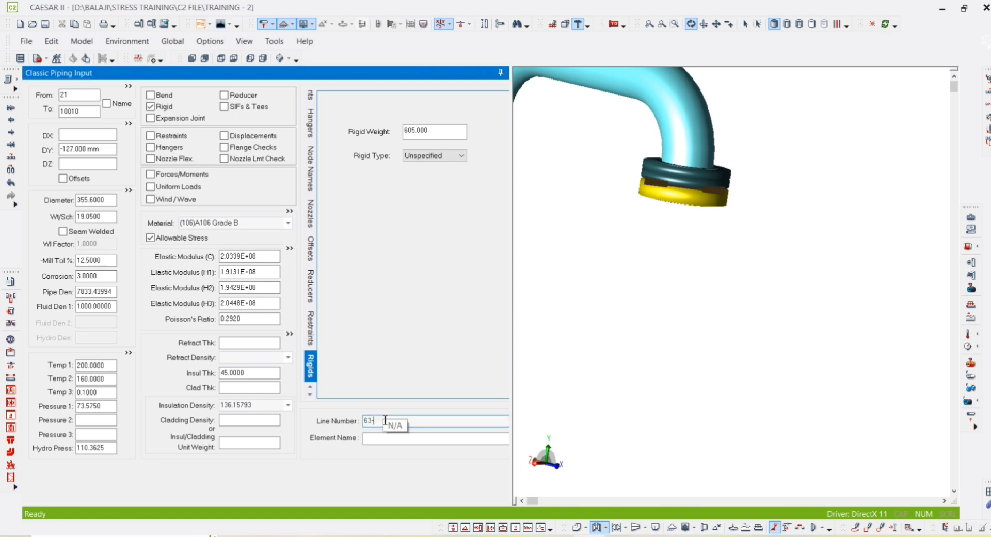
{"action": "type", "text": "-EE-001A"}
{"action": "left_click", "coordinate": [611, 257]}
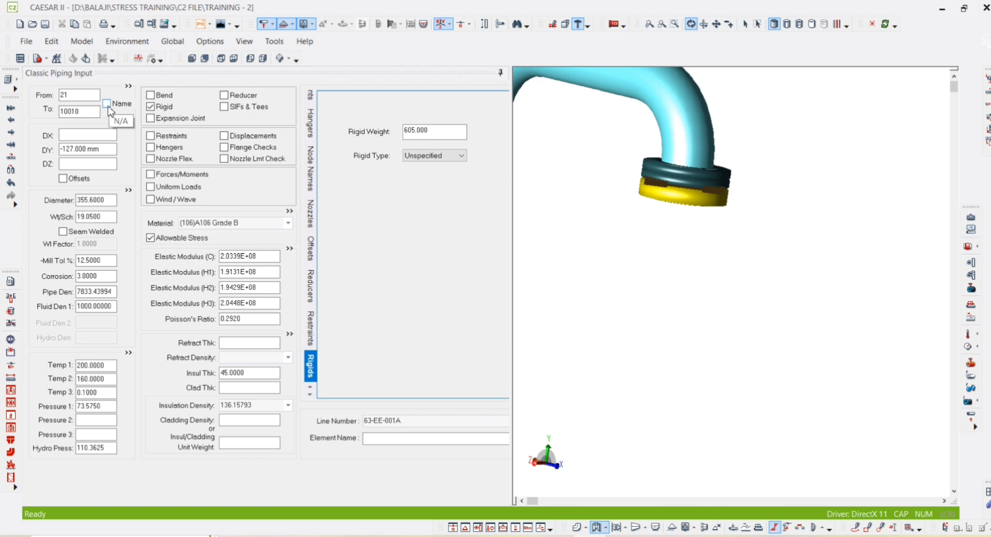
{"action": "left_click", "coordinate": [45, 24]}
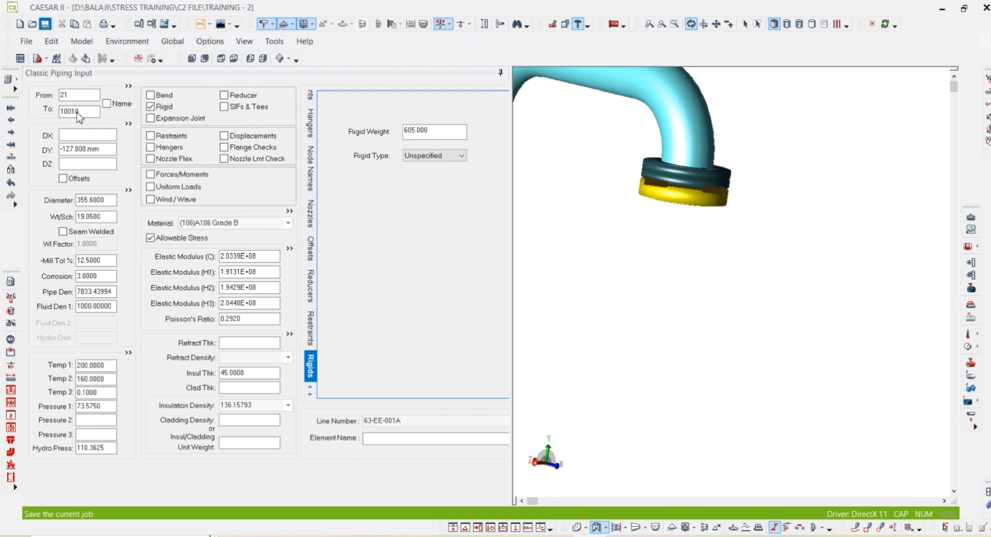
Switch to the Equipment GA in PDF-XChange Editor and examine nozzle C and its connection to the shell in the elevation.
{"action": "left_click", "coordinate": [83, 111]}
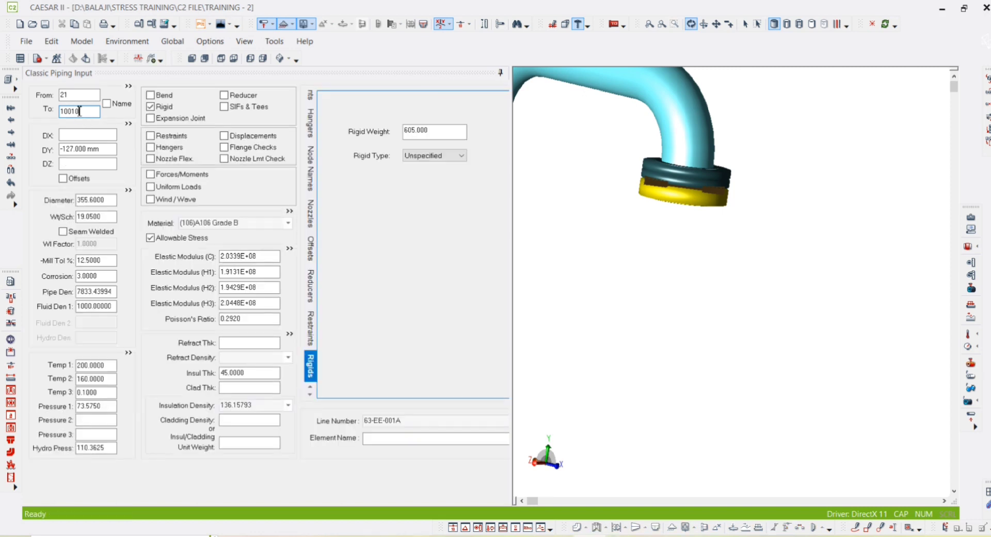
{"action": "double_click", "coordinate": [79, 111]}
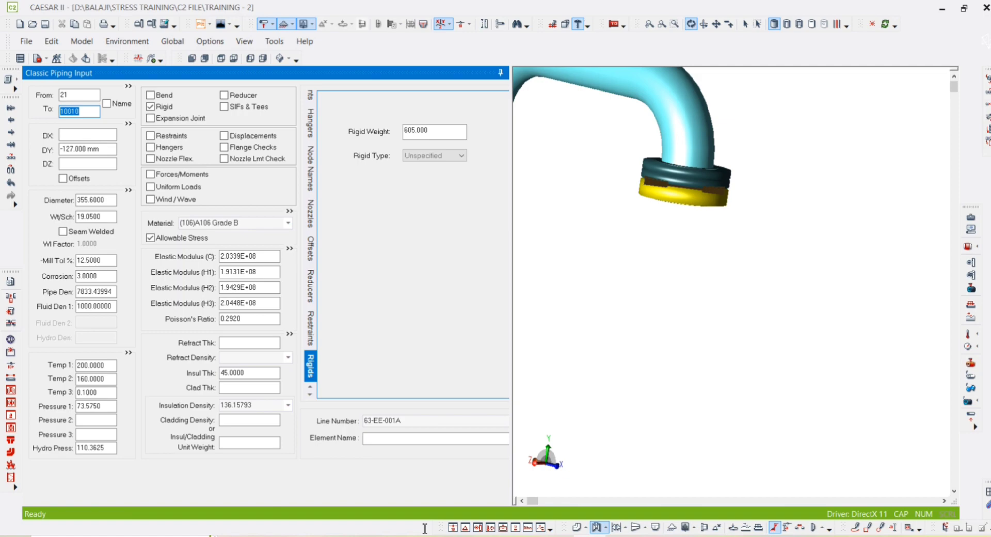
{"action": "key", "text": "alt+Tab"}
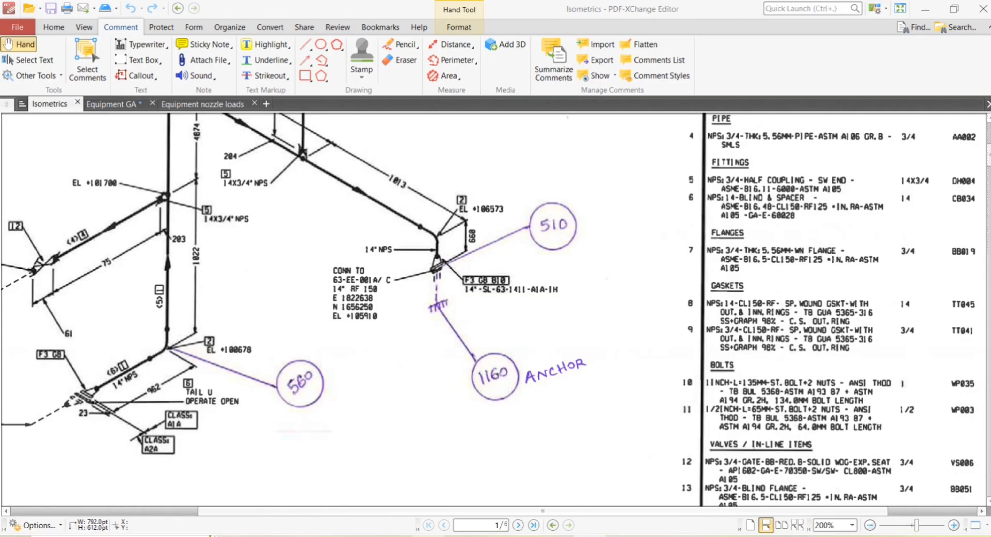
{"action": "left_click", "coordinate": [126, 105]}
{"action": "scroll", "coordinate": [548, 351], "scroll_direction": "down", "scroll_amount": 3, "text": "ctrl"}
{"action": "scroll", "coordinate": [542, 326], "scroll_direction": "up", "scroll_amount": 2, "text": "ctrl"}
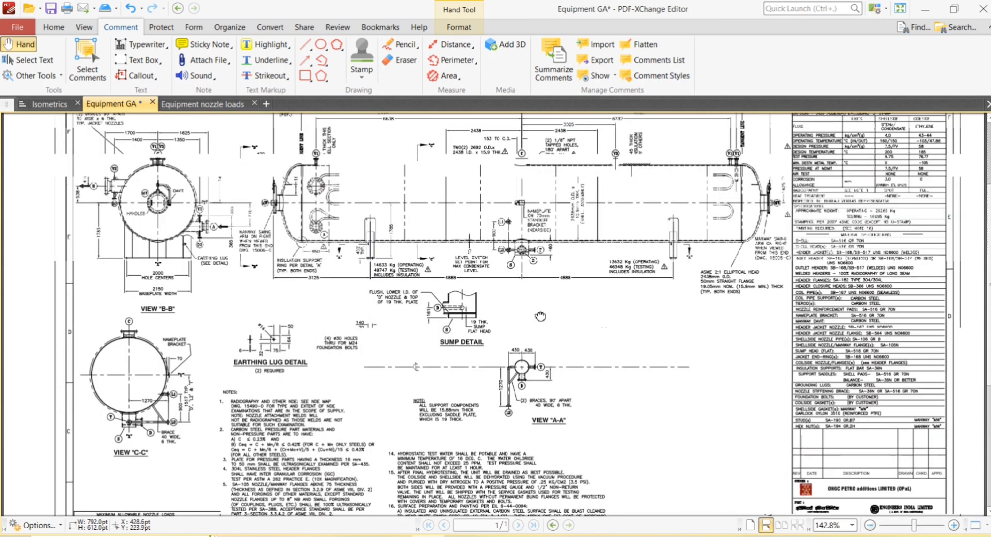
{"action": "scroll", "coordinate": [541, 316], "scroll_direction": "down", "scroll_amount": 2, "text": "ctrl"}
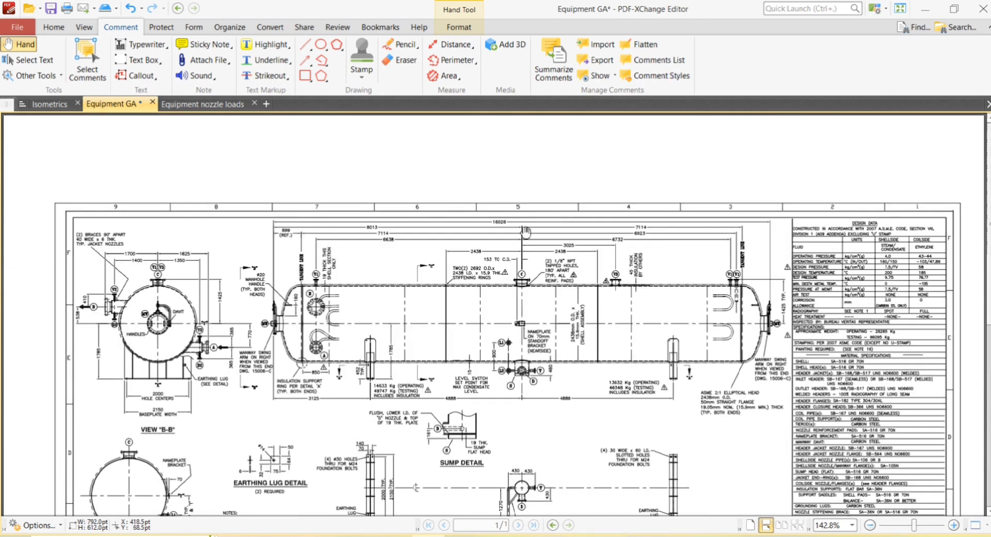
{"action": "scroll", "coordinate": [480, 291], "scroll_direction": "up", "scroll_amount": 6, "text": "ctrl"}
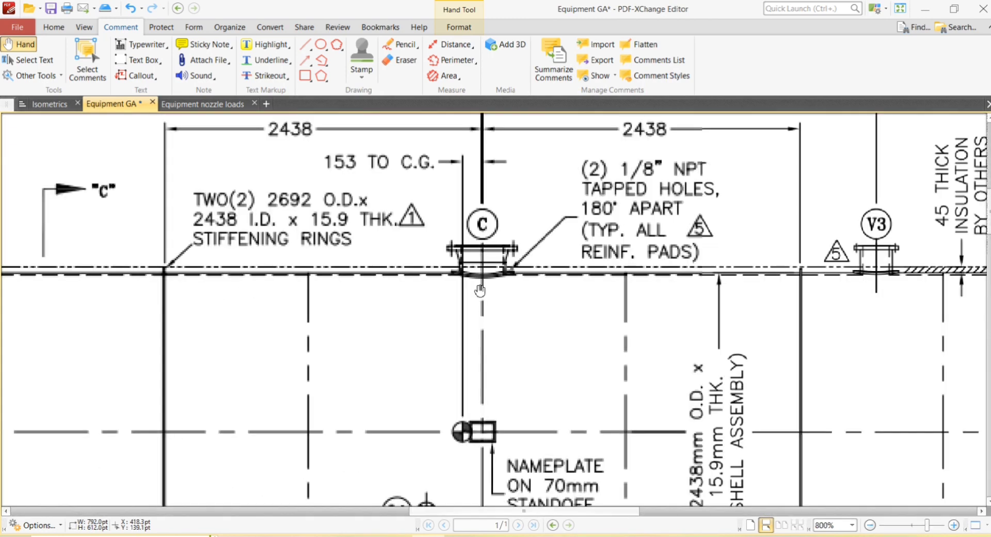
{"action": "scroll", "coordinate": [480, 291], "scroll_direction": "down", "scroll_amount": 4, "text": "ctrl"}
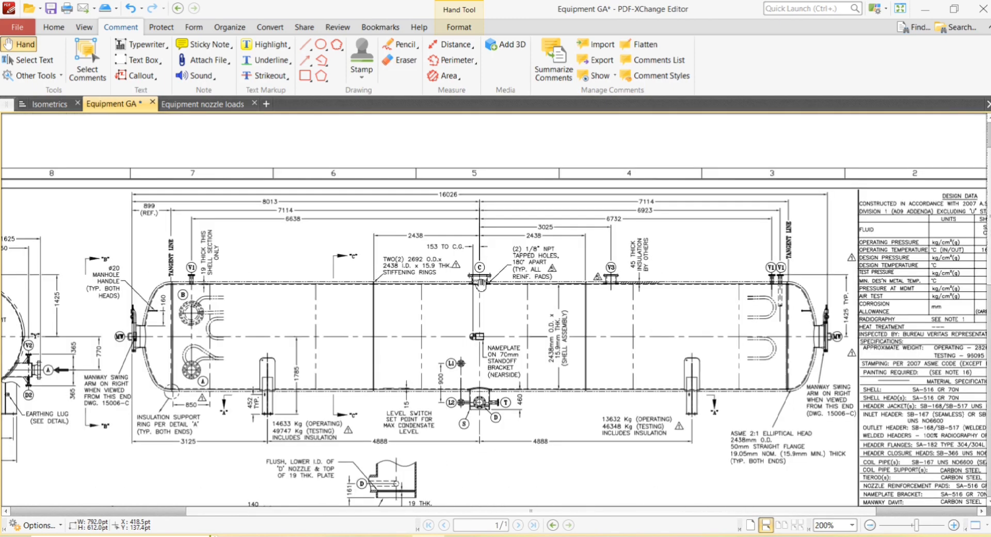
{"action": "scroll", "coordinate": [352, 421], "scroll_direction": "down", "scroll_amount": 1, "text": "ctrl"}
Check nozzle C's row in the nozzle tabulation and its height above the shell centreline in View "B-B" of the Equipment GA.
{"action": "scroll", "coordinate": [353, 421], "scroll_direction": "down", "scroll_amount": 4}
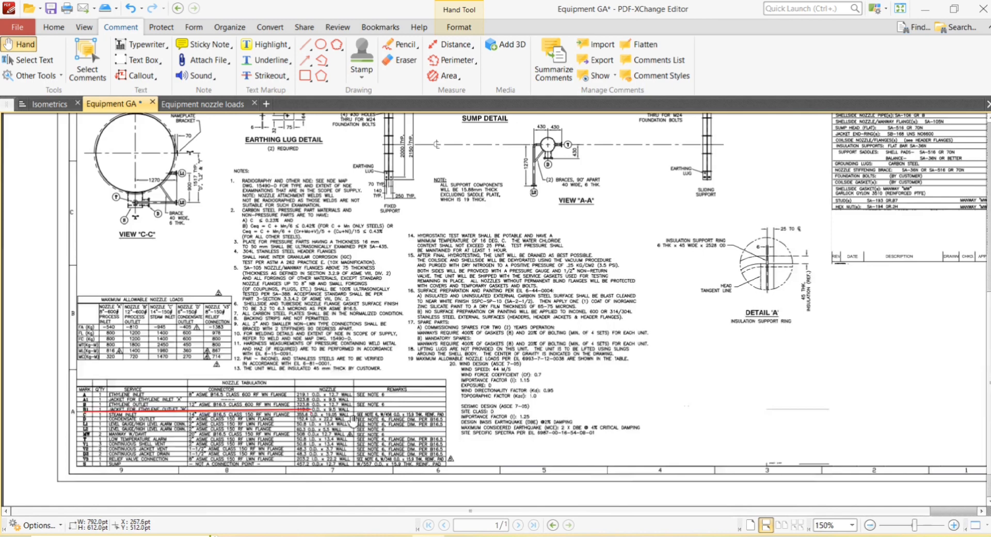
{"action": "scroll", "coordinate": [352, 421], "scroll_direction": "up", "scroll_amount": 3, "text": "ctrl"}
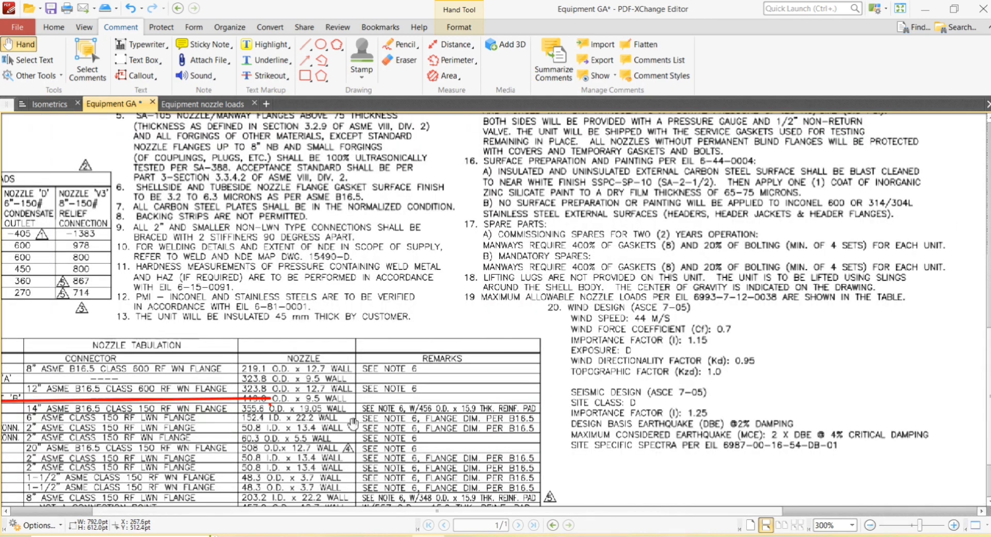
{"action": "scroll", "coordinate": [362, 428], "scroll_direction": "down", "scroll_amount": 2, "text": "ctrl"}
{"action": "scroll", "coordinate": [318, 302], "scroll_direction": "up", "scroll_amount": 3}
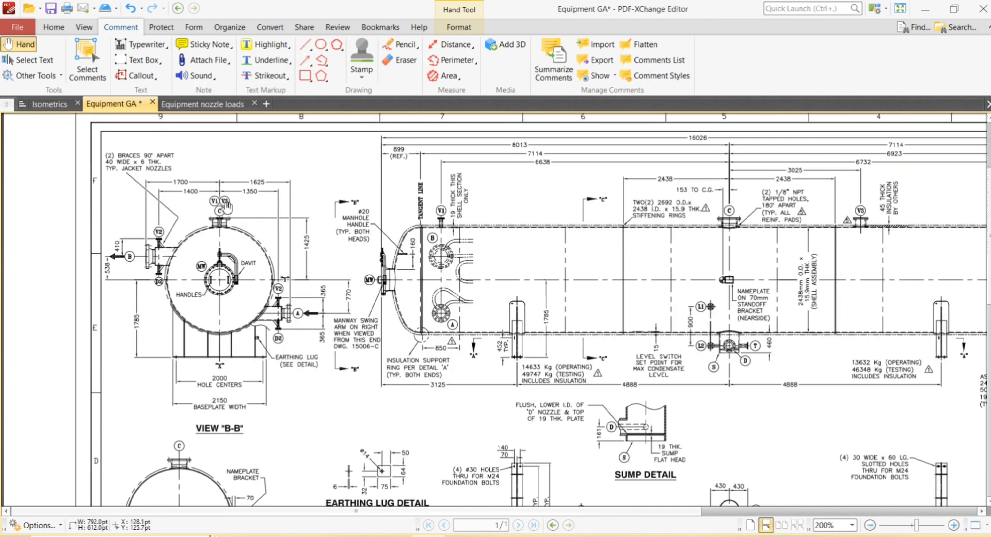
{"action": "scroll", "coordinate": [227, 209], "scroll_direction": "up", "scroll_amount": 2, "text": "ctrl"}
{"action": "scroll", "coordinate": [268, 244], "scroll_direction": "left", "scroll_amount": 2}
{"action": "scroll", "coordinate": [268, 244], "scroll_direction": "down", "scroll_amount": 1}
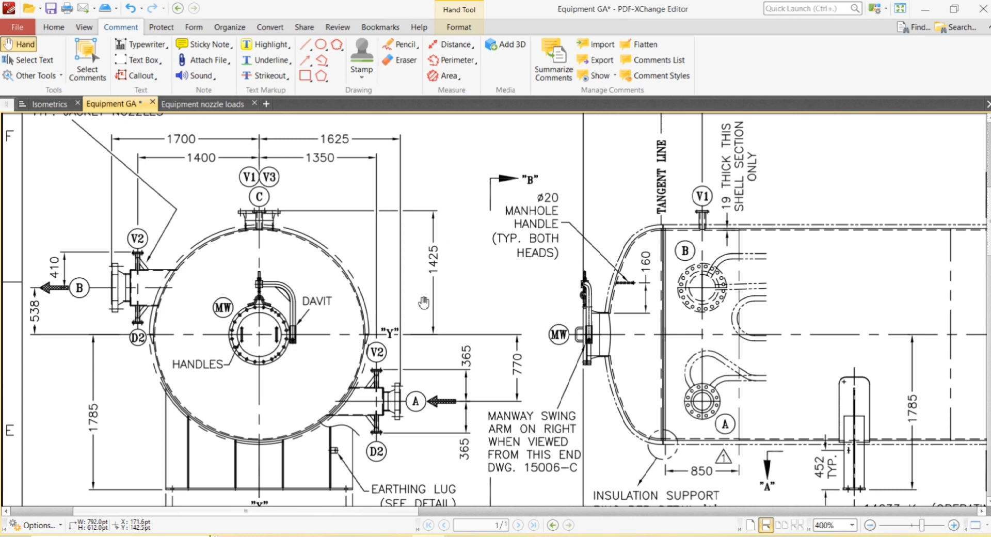
{"action": "left_click_drag", "start_coordinate": [621, 326], "coordinate": [487, 316]}
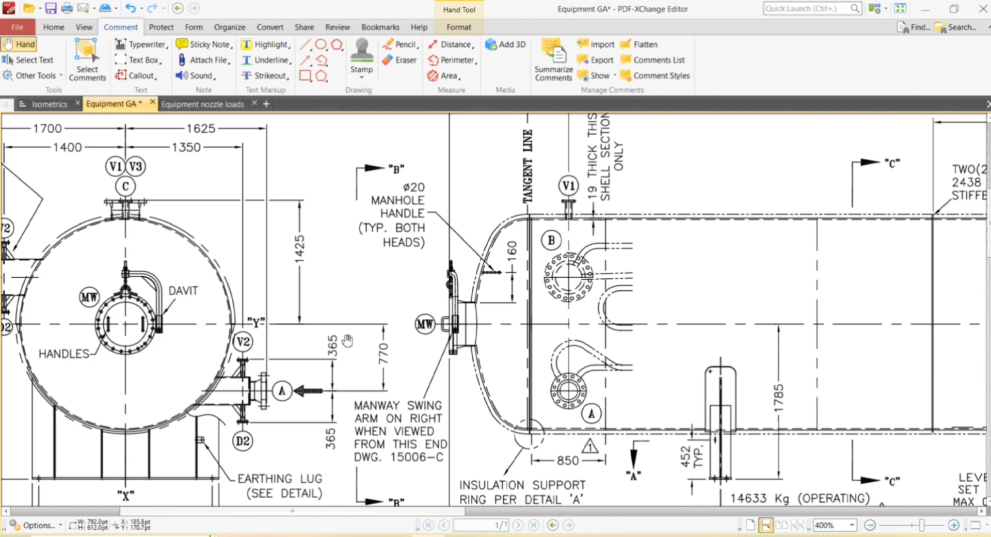
Find the shell's outside diameter on the Equipment GA and divide 2438 by 2 in Calculator.
{"action": "scroll", "coordinate": [348, 341], "scroll_direction": "down", "scroll_amount": 1, "text": "ctrl"}
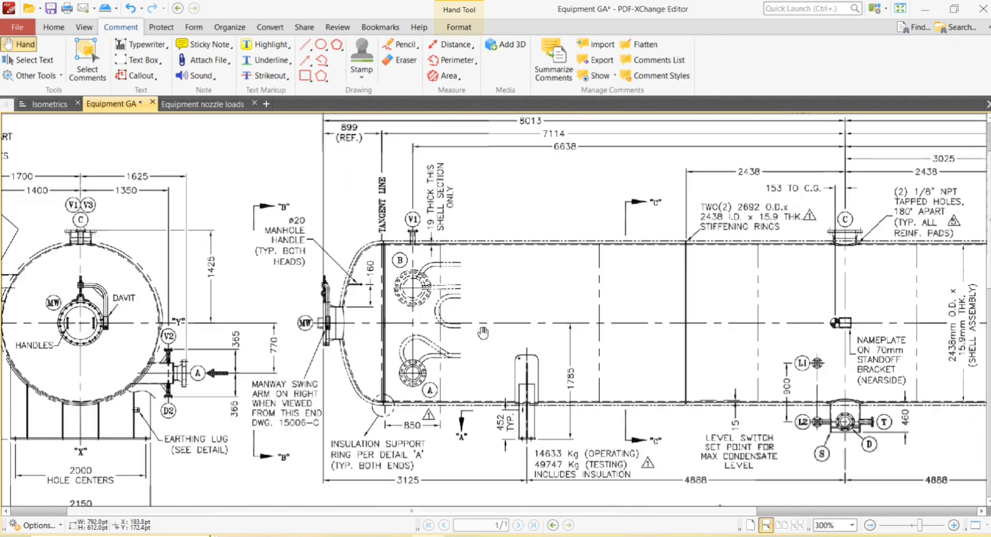
{"action": "scroll", "coordinate": [482, 334], "scroll_direction": "down", "scroll_amount": 3, "text": "ctrl"}
{"action": "scroll", "coordinate": [744, 362], "scroll_direction": "up", "scroll_amount": 4, "text": "ctrl"}
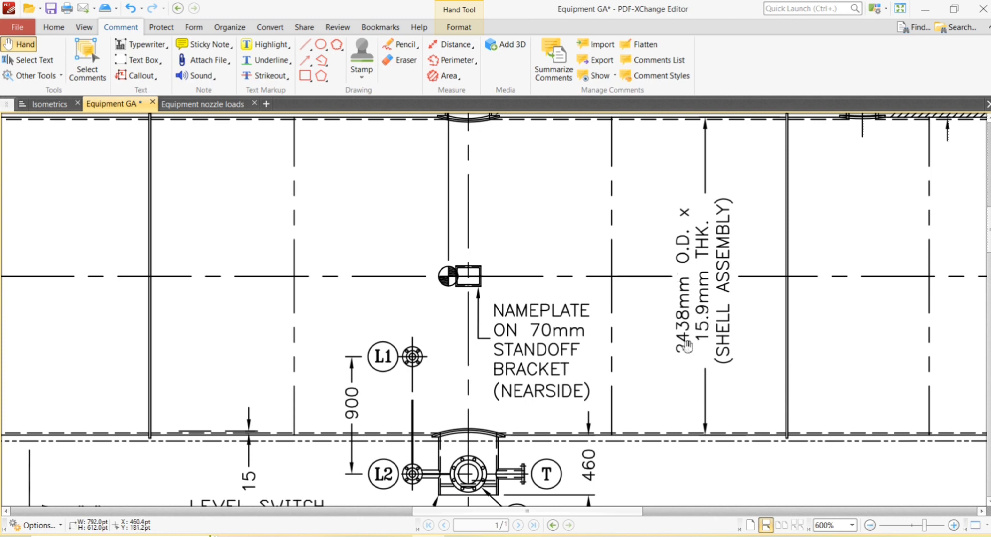
{"action": "scroll", "coordinate": [665, 313], "scroll_direction": "down", "scroll_amount": 1, "text": "ctrl"}
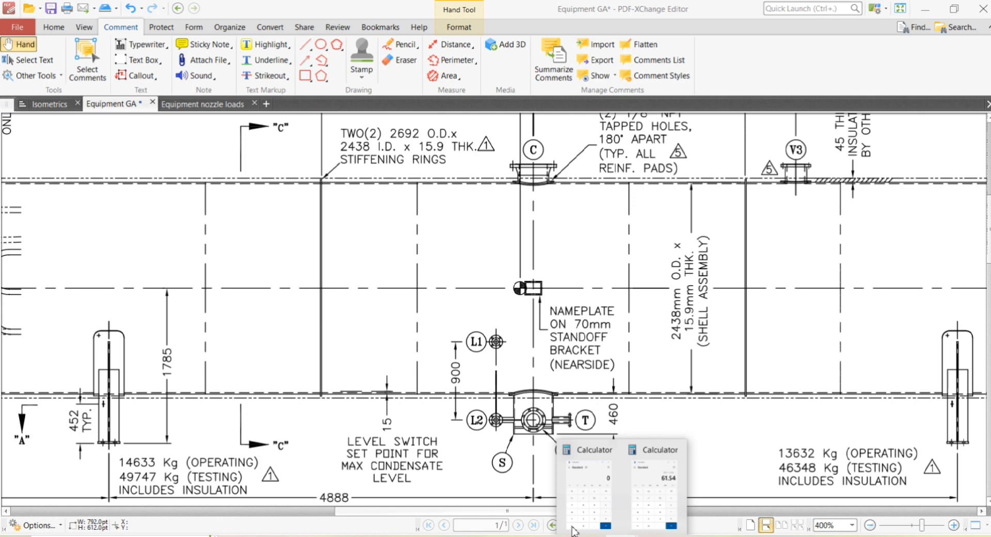
{"action": "mouse_move", "coordinate": [631, 511]}
{"action": "left_click", "coordinate": [644, 496]}
{"action": "left_click", "coordinate": [612, 520]}
{"action": "type", "text": "243"}
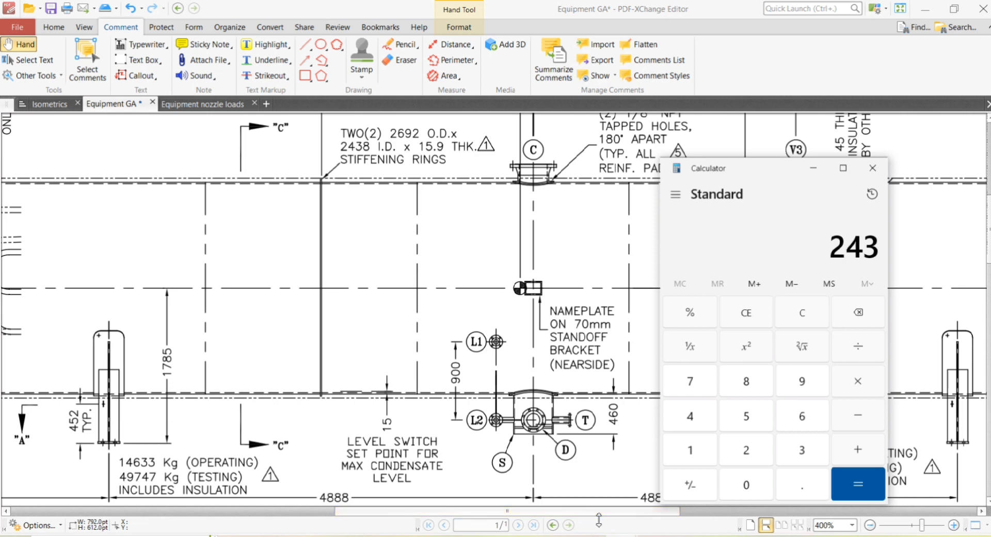
{"action": "type", "text": "8"}
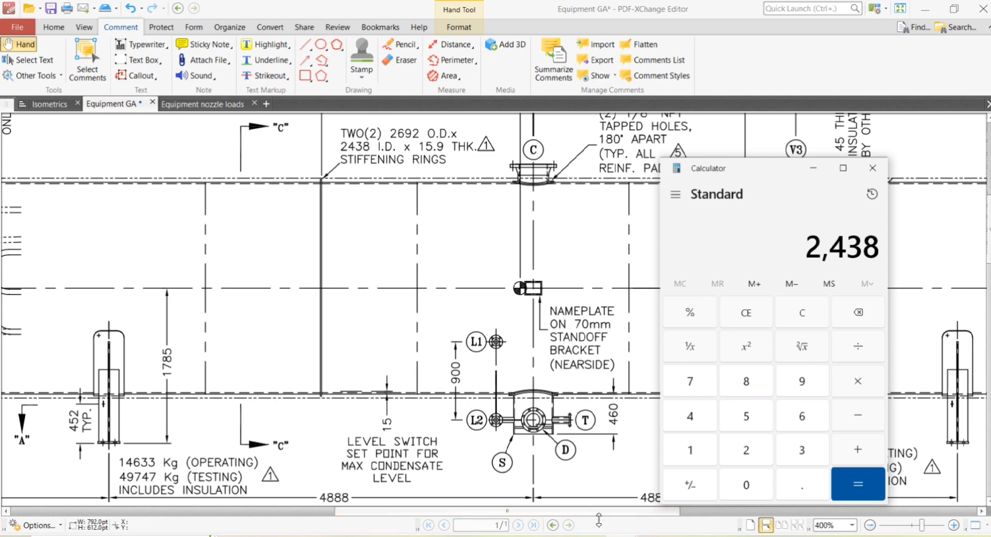
{"action": "type", "text": "/2"}
{"action": "key", "text": "Return"}
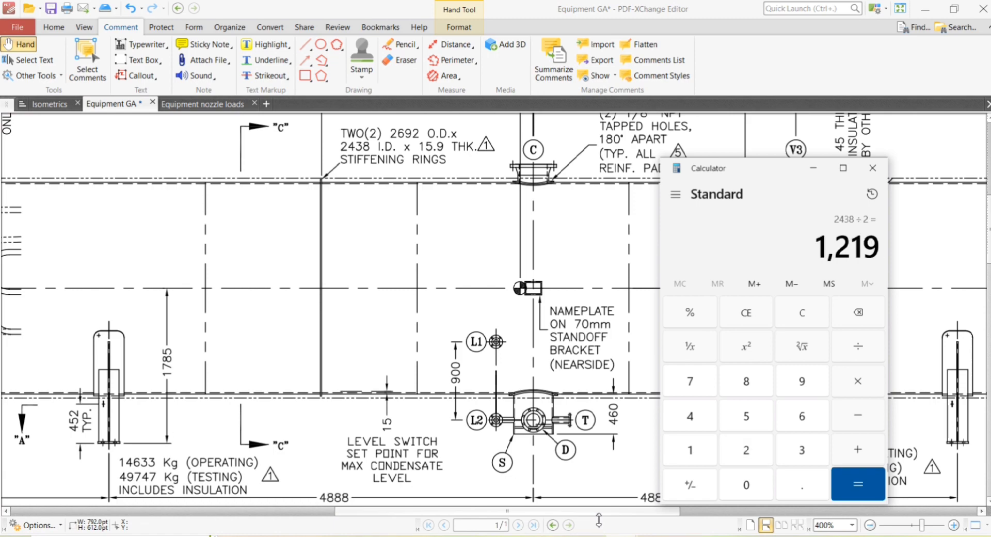
Check nozzle C's height in View "B-B", close the spare Calculator window, and subtract 1425 from the shell radius in the other one.
{"action": "left_click", "coordinate": [599, 520]}
{"action": "left_click_drag", "start_coordinate": [175, 281], "coordinate": [664, 335]}
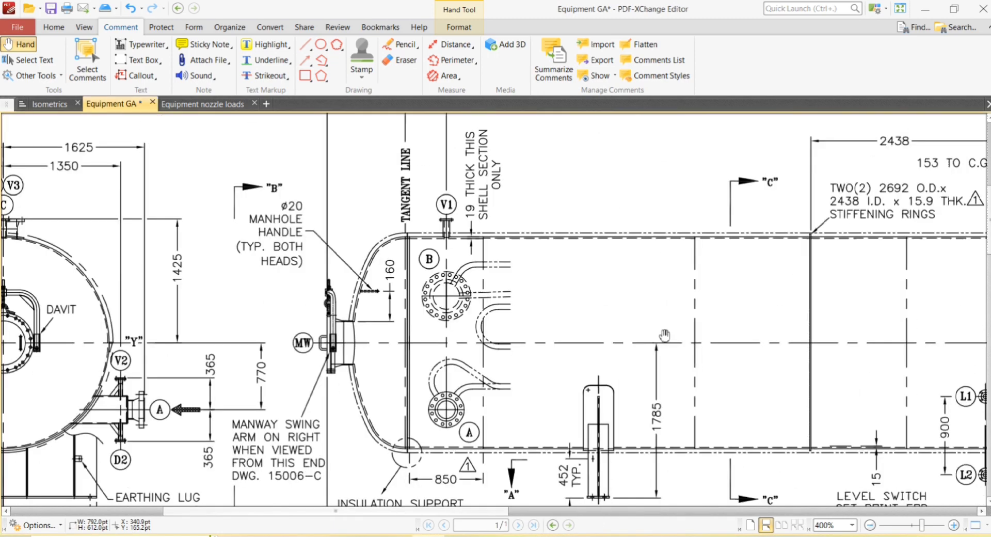
{"action": "scroll", "coordinate": [310, 333], "scroll_direction": "left", "scroll_amount": 3}
{"action": "scroll", "coordinate": [212, 320], "scroll_direction": "up", "scroll_amount": 1, "text": "ctrl"}
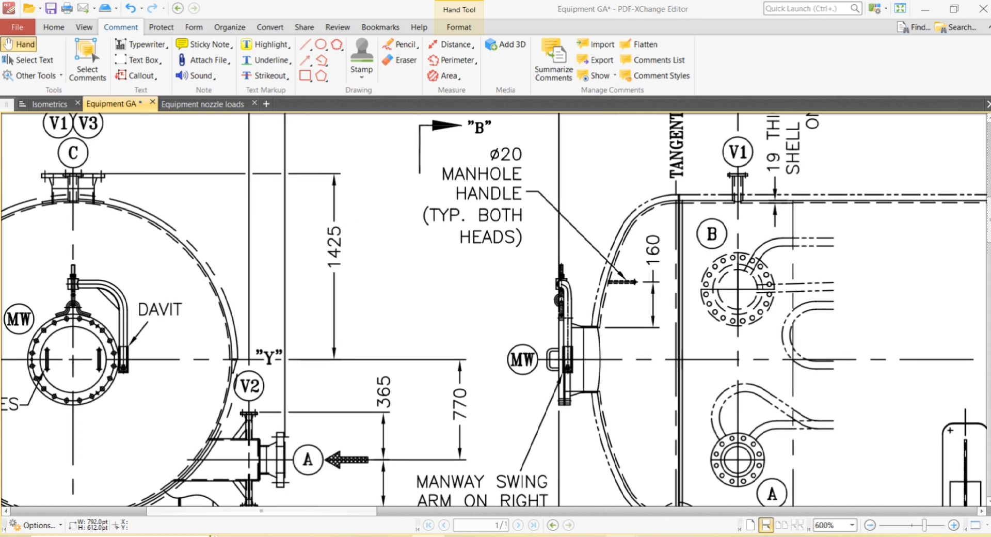
{"action": "mouse_move", "coordinate": [622, 536]}
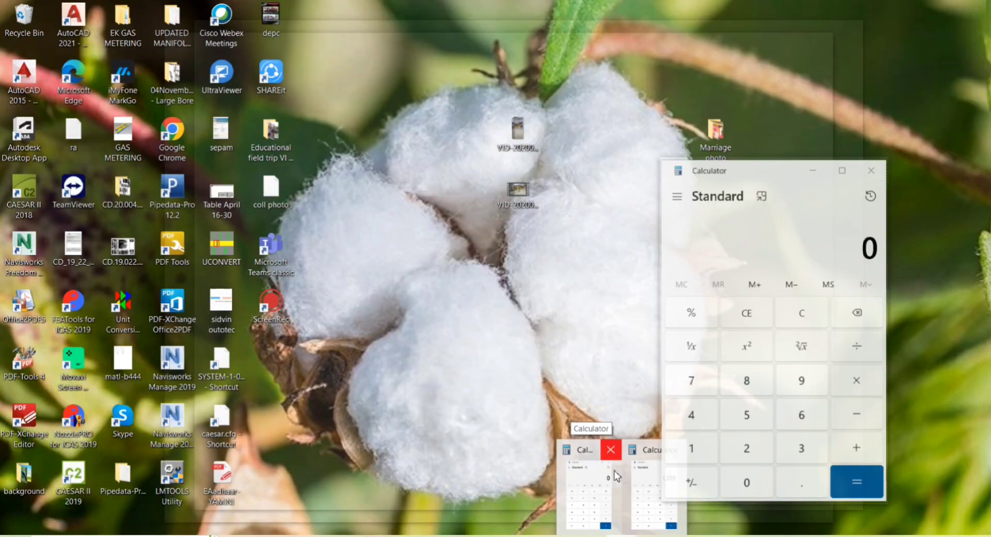
{"action": "left_click", "coordinate": [611, 450]}
{"action": "left_click", "coordinate": [635, 489]}
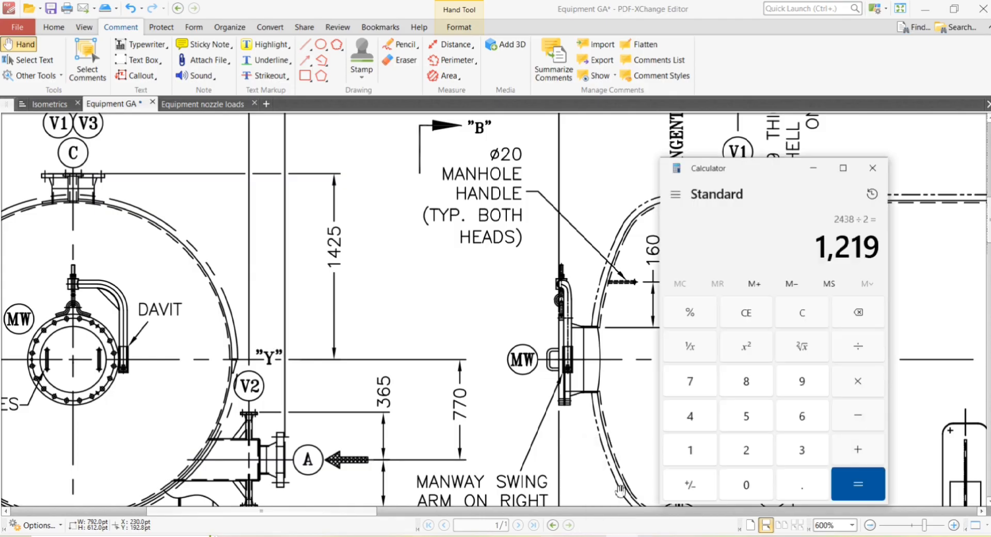
{"action": "type", "text": "-1425"}
{"action": "key", "text": "Return"}
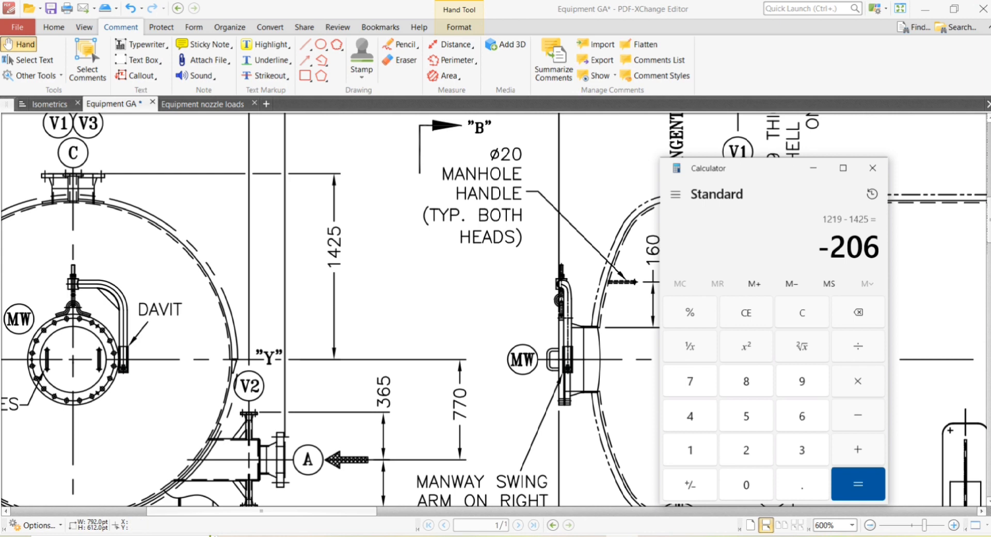
Calculate 206 minus 127 in Calculator for the remaining nozzle neck length.
{"action": "mouse_move", "coordinate": [589, 536]}
{"action": "key", "text": "Escape"}
{"action": "type", "text": "6 - "}
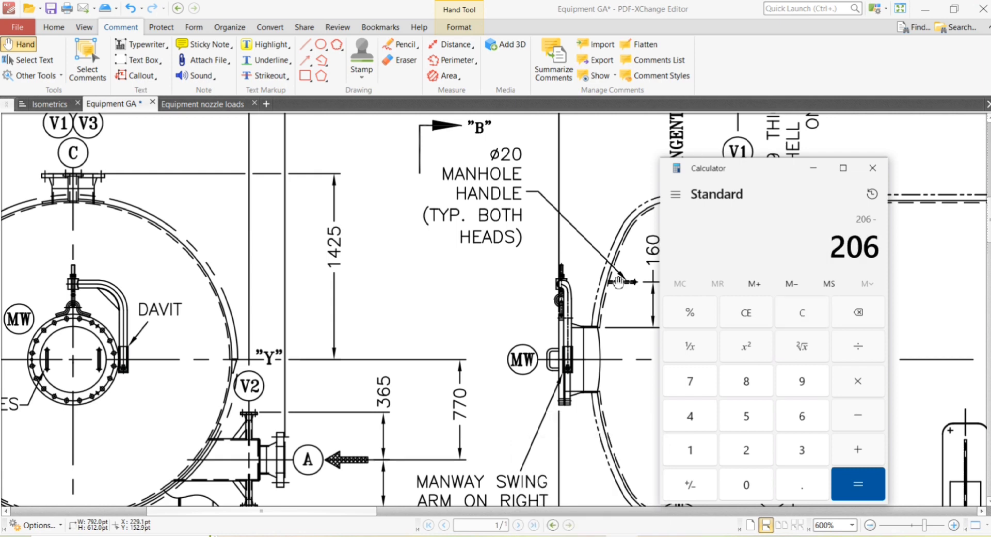
{"action": "type", "text": "127"}
{"action": "key", "text": "Return"}
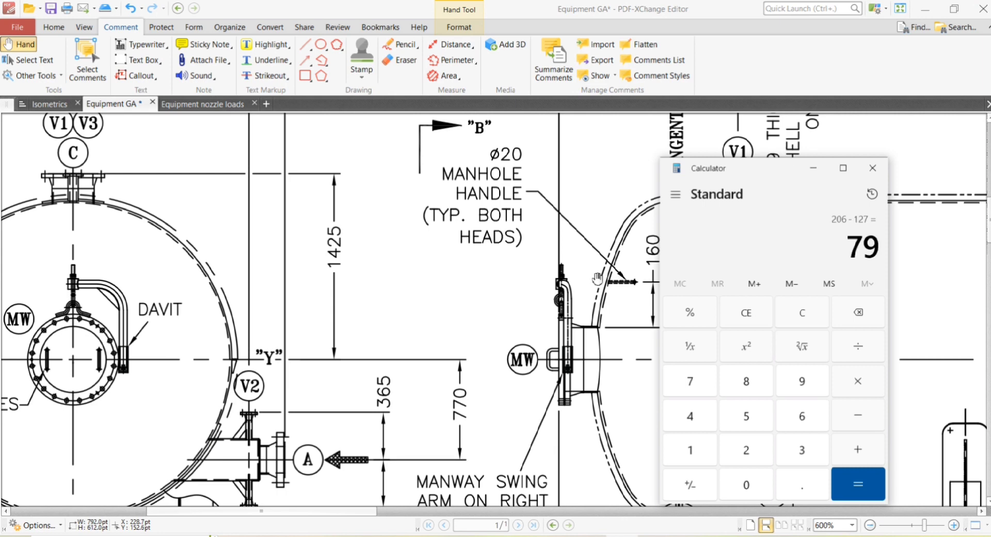
Switch to CAESAR II and set DY of element 10010 to 10030 to -79 mm.
{"action": "mouse_move", "coordinate": [589, 536]}
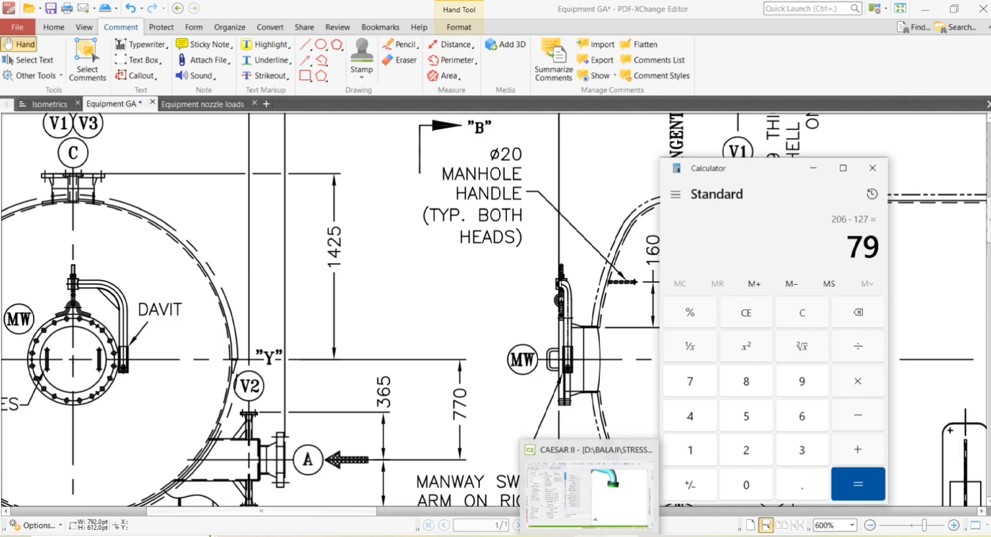
{"action": "left_click", "coordinate": [589, 491]}
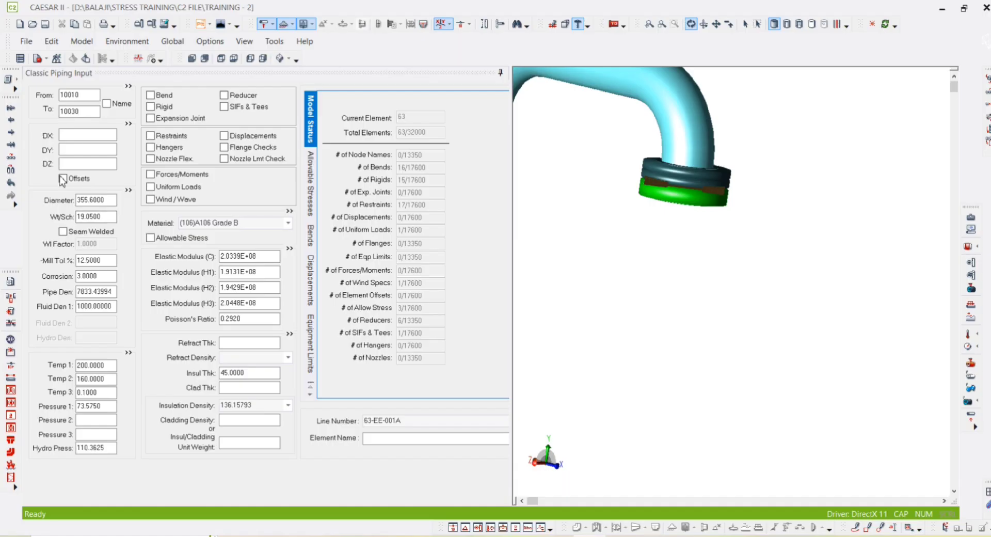
{"action": "left_click", "coordinate": [83, 150]}
{"action": "type", "text": "-79"}
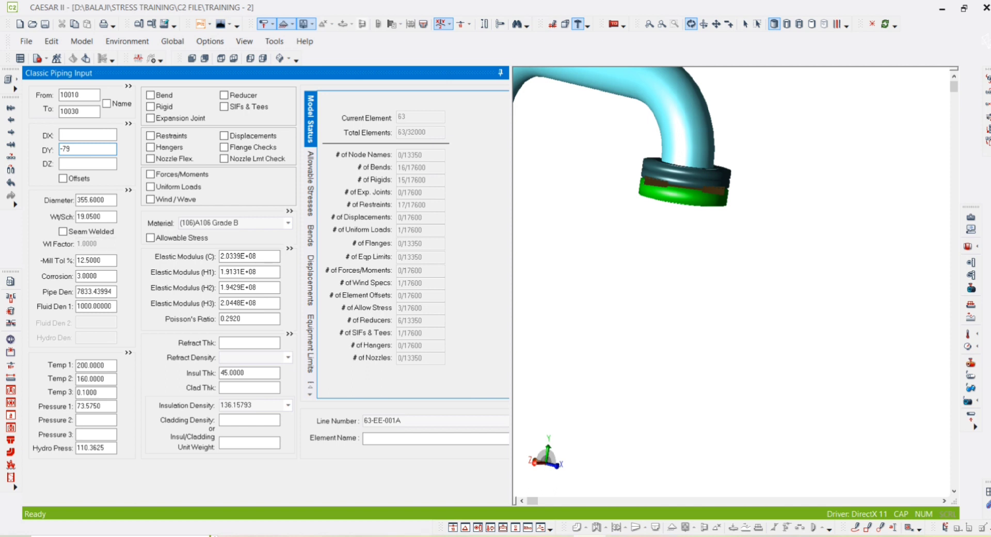
{"action": "key", "text": "Tab"}
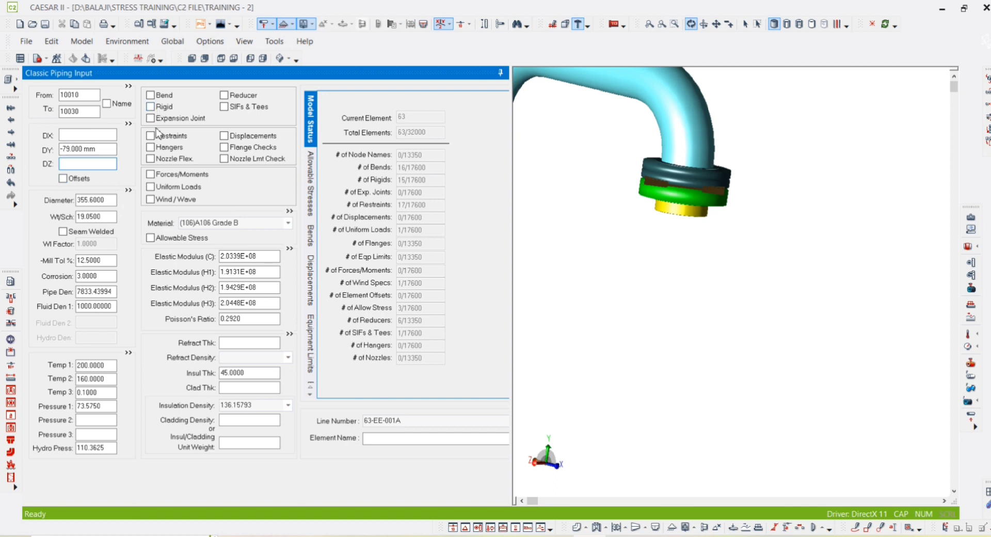
Inspect the new nozzle neck in the 3D view and mark its lower end and the flange joint with freehand annotation lines.
{"action": "scroll", "coordinate": [697, 237], "scroll_direction": "down", "scroll_amount": 2}
{"action": "scroll", "coordinate": [700, 235], "scroll_direction": "up", "scroll_amount": 2}
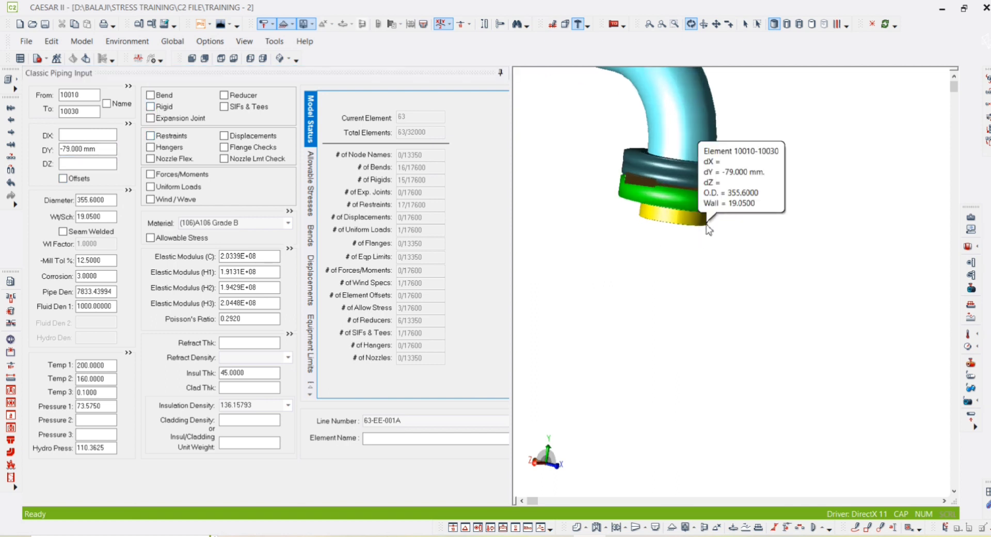
{"action": "scroll", "coordinate": [707, 227], "scroll_direction": "down", "scroll_amount": 1}
{"action": "left_click", "coordinate": [747, 25]}
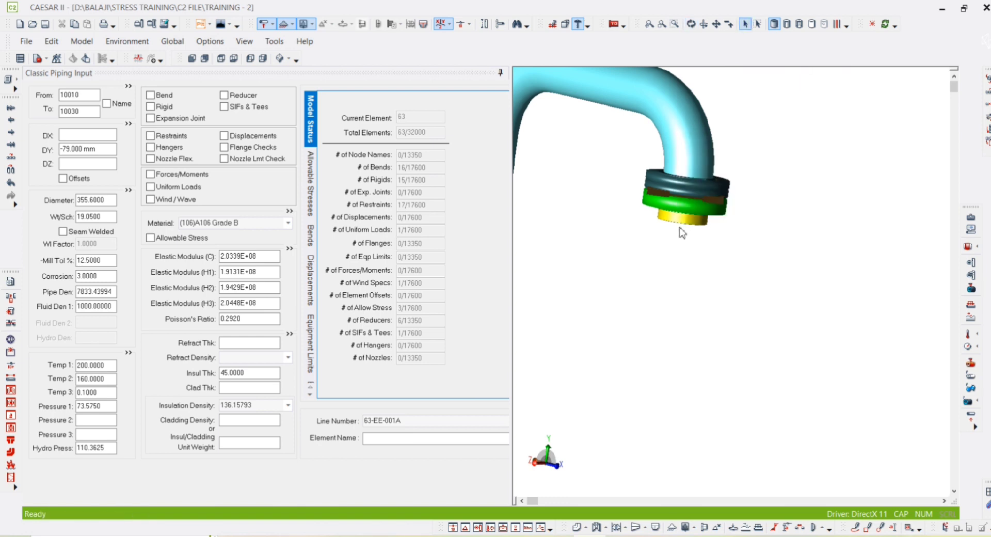
{"action": "left_click", "coordinate": [856, 527]}
{"action": "mouse_move", "coordinate": [678, 231]}
{"action": "mouse_move", "coordinate": [705, 264]}
{"action": "left_mouse_down"}
{"action": "mouse_move", "coordinate": [678, 224]}
{"action": "mouse_move", "coordinate": [739, 171]}
{"action": "mouse_move", "coordinate": [814, 148]}
{"action": "left_mouse_up"}
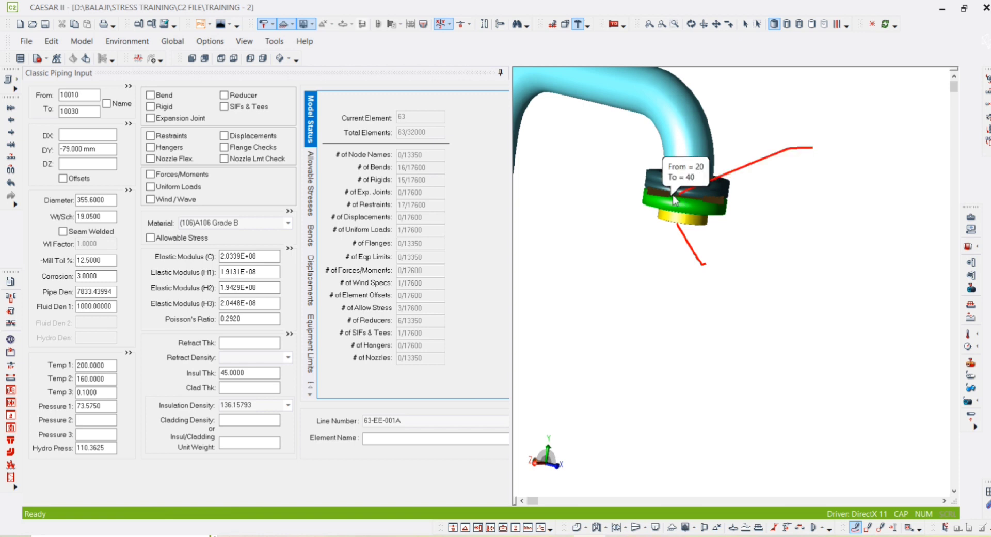
{"action": "key", "text": "Escape"}
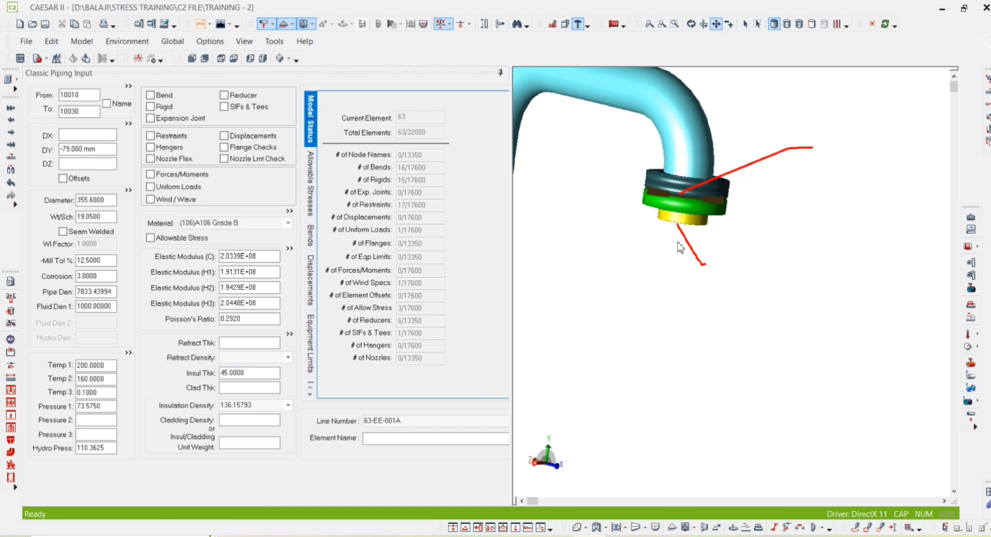
{"action": "scroll", "coordinate": [681, 228], "scroll_direction": "up", "scroll_amount": 2}
{"action": "left_click_drag", "start_coordinate": [686, 218], "coordinate": [703, 233]}
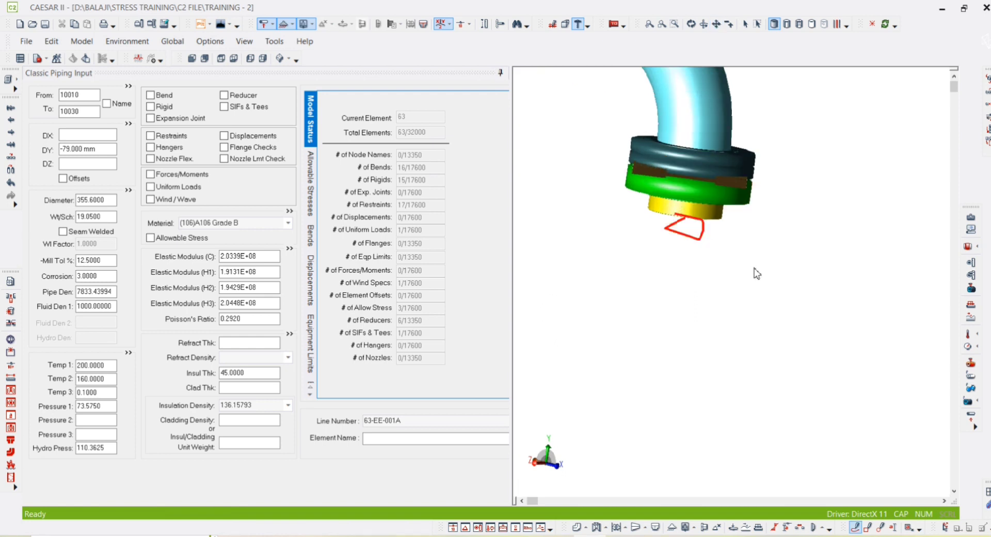
Add an ANC restraint at node 10030 with connecting node 10031.
{"action": "left_click", "coordinate": [83, 112]}
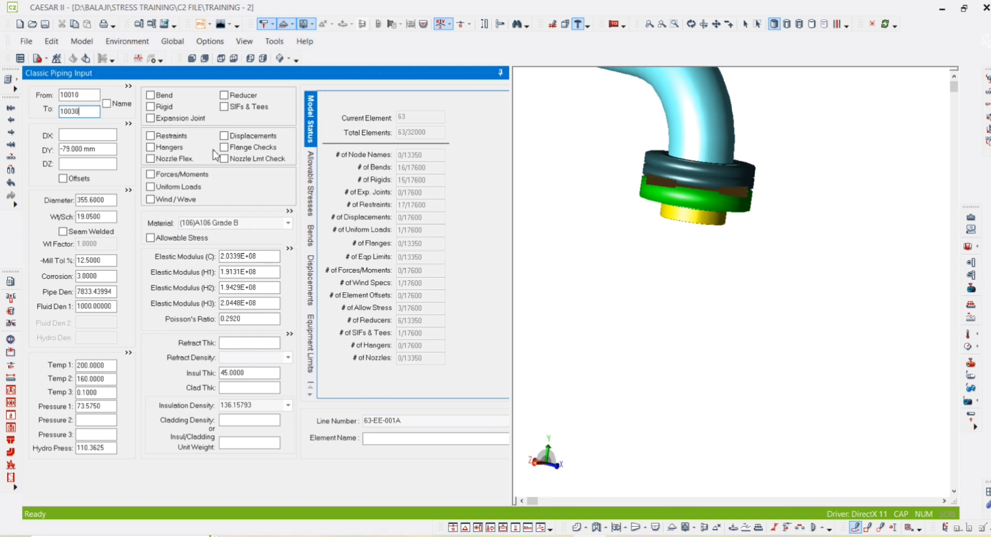
{"action": "left_click", "coordinate": [164, 137]}
{"action": "left_click", "coordinate": [386, 138]}
{"action": "type", "text": "A"}
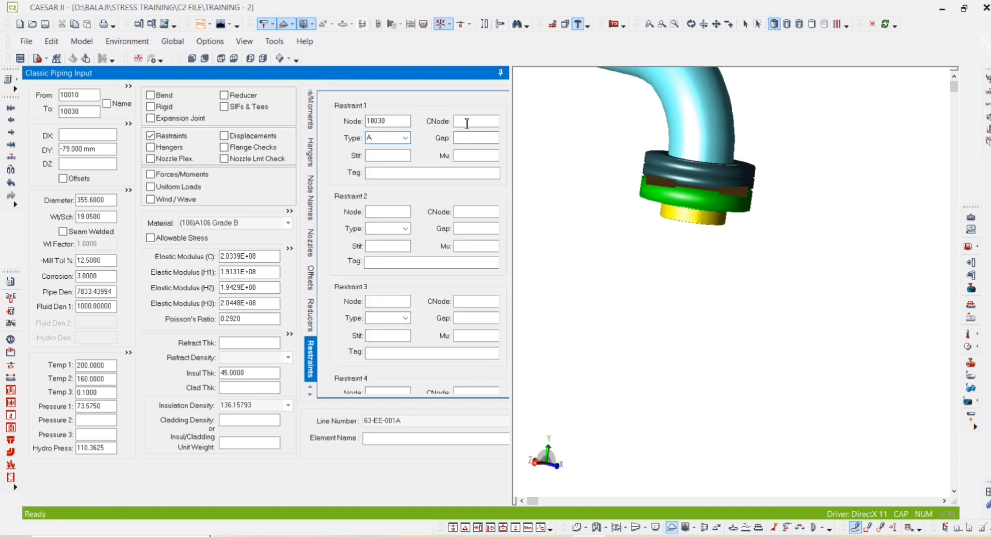
{"action": "type", "text": "NC"}
{"action": "left_click", "coordinate": [467, 122]}
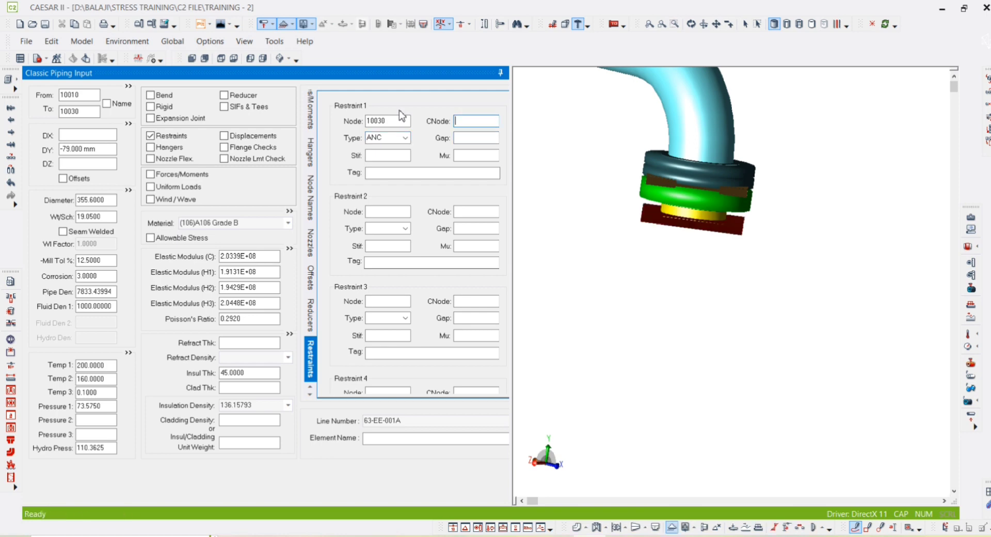
{"action": "type", "text": "10031"}
{"action": "key", "text": "Tab"}
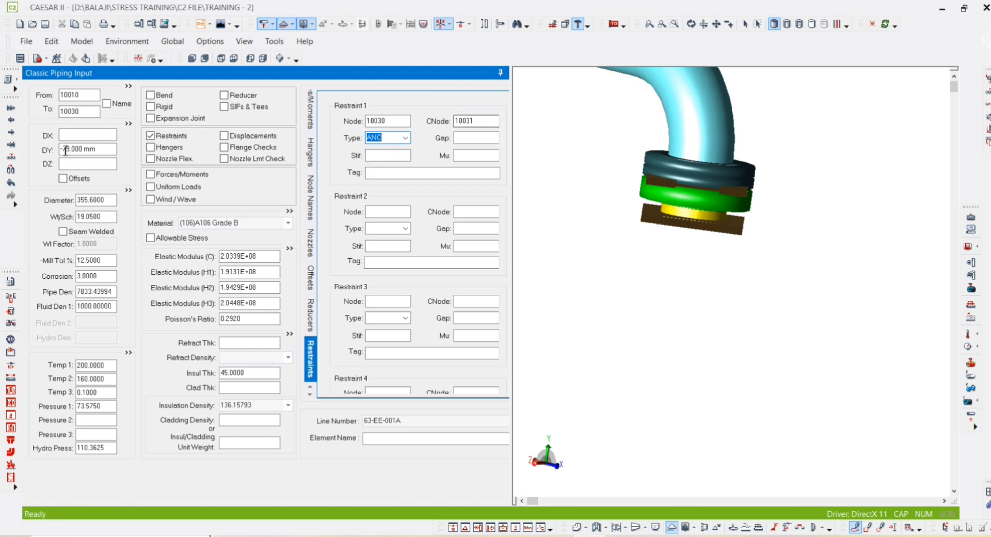
Continue to a new element running from node 10031 to node 10050.
{"action": "left_click", "coordinate": [79, 111]}
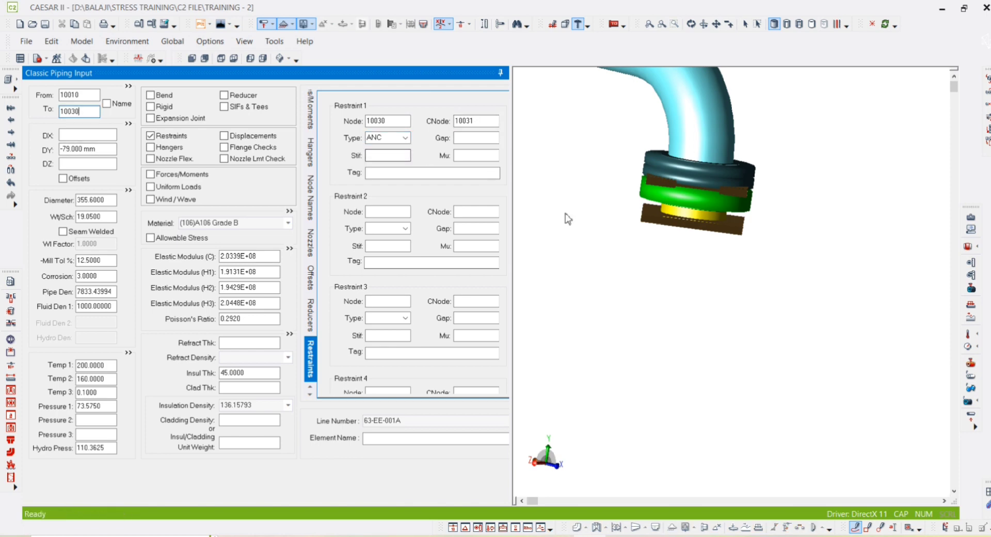
{"action": "double_click", "coordinate": [70, 111]}
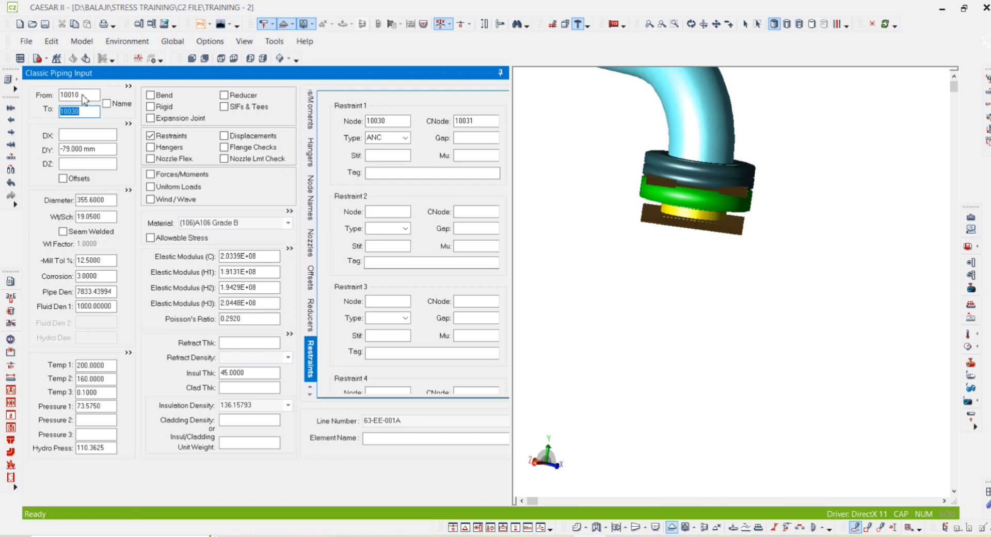
{"action": "key", "text": "alt+c"}
{"action": "double_click", "coordinate": [94, 95]}
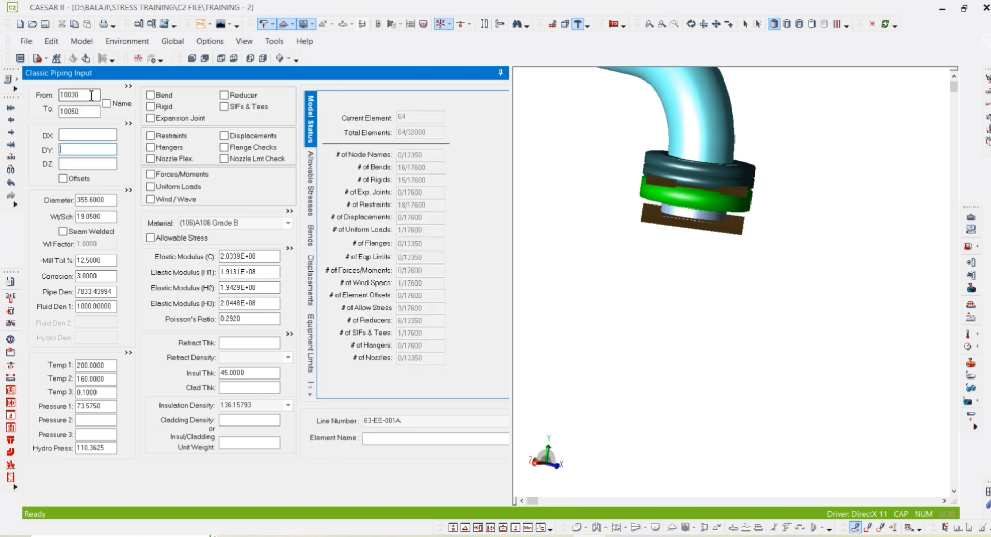
{"action": "type", "text": "10031"}
{"action": "double_click", "coordinate": [86, 110]}
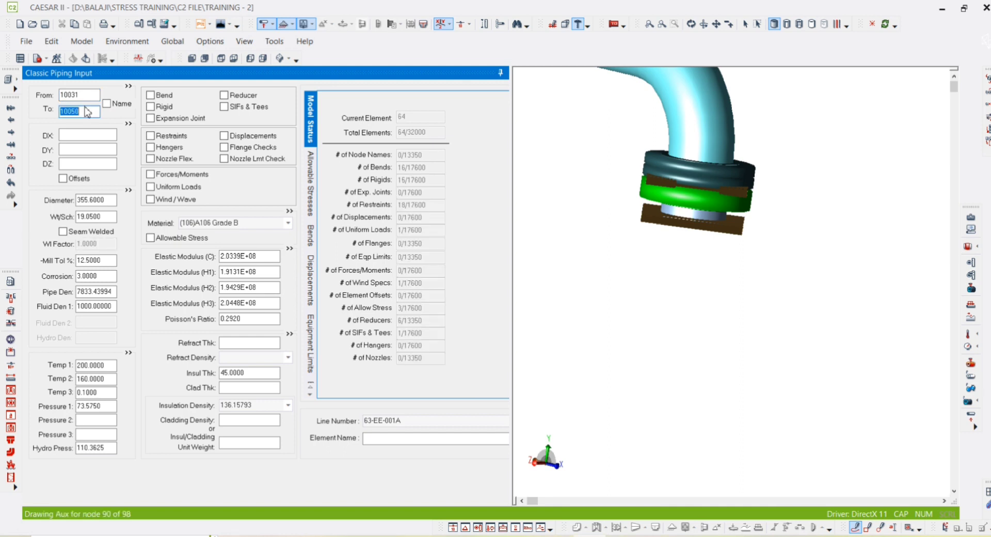
{"action": "left_click", "coordinate": [85, 149]}
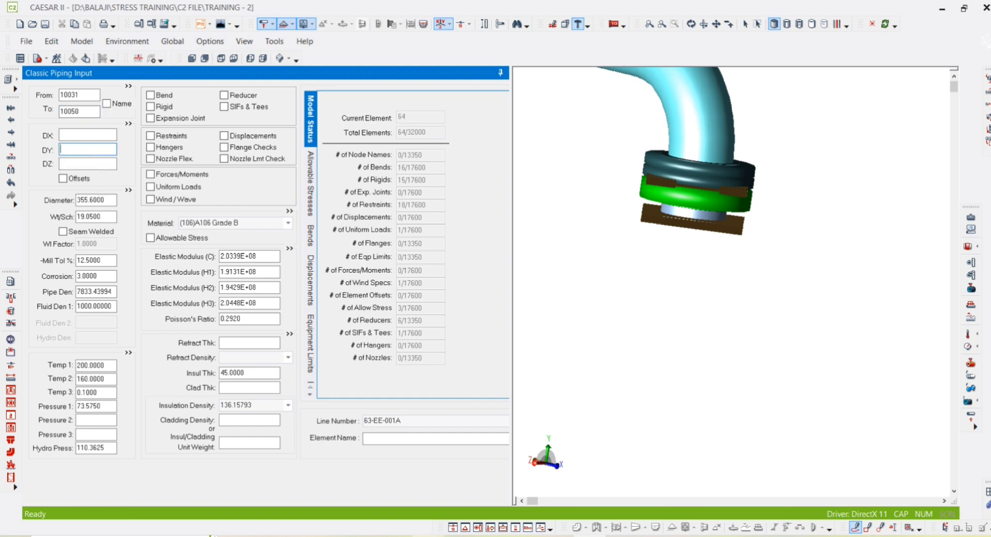
Switch to the Equipment GA in PDF-XChange Editor and draw a line from nozzle C's shell junction down to the shell centreline.
{"action": "left_click", "coordinate": [429, 536]}
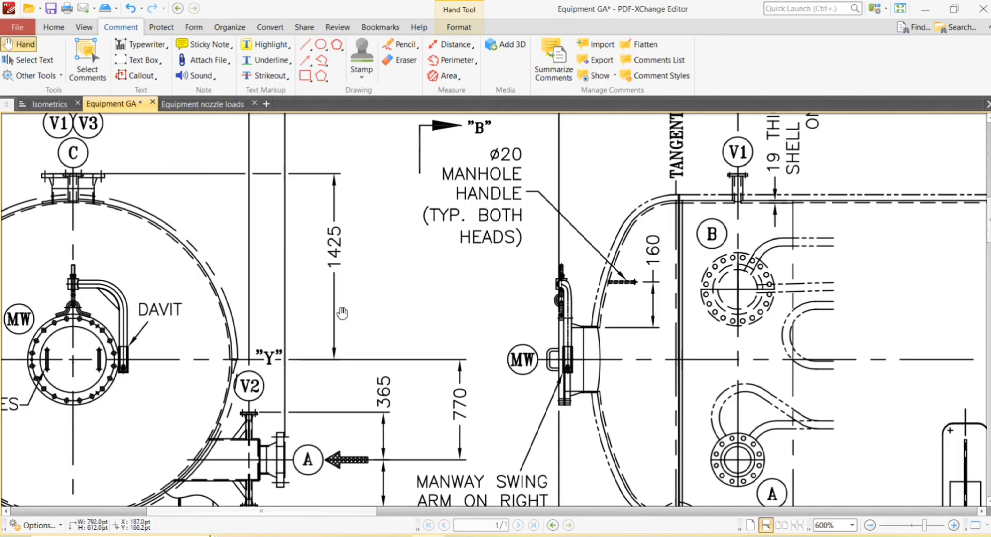
{"action": "scroll", "coordinate": [294, 261], "scroll_direction": "down", "scroll_amount": 4, "text": "ctrl"}
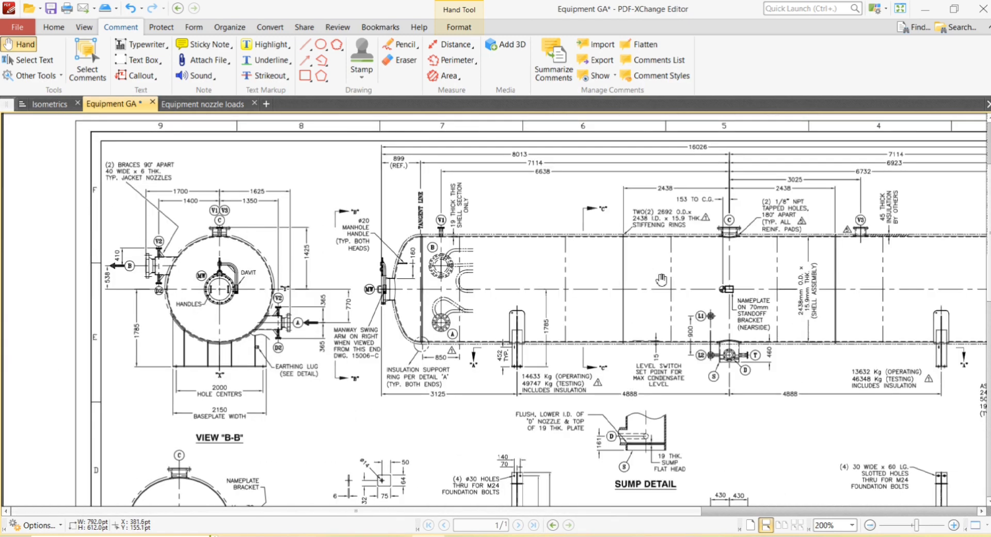
{"action": "scroll", "coordinate": [620, 259], "scroll_direction": "down", "scroll_amount": 1, "text": "ctrl"}
{"action": "scroll", "coordinate": [563, 234], "scroll_direction": "up", "scroll_amount": 3, "text": "ctrl"}
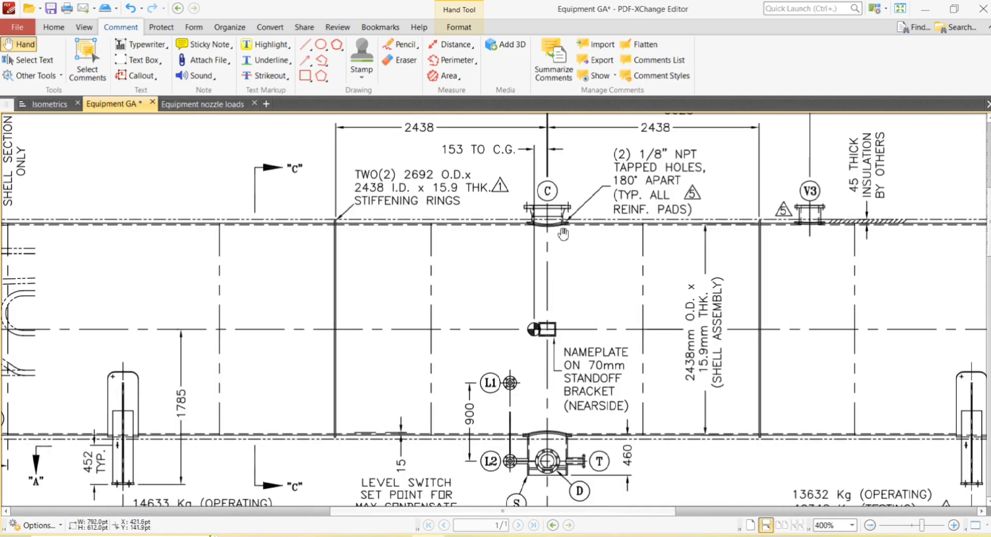
{"action": "left_click", "coordinate": [306, 45]}
{"action": "left_click_drag", "start_coordinate": [548, 227], "coordinate": [548, 329]}
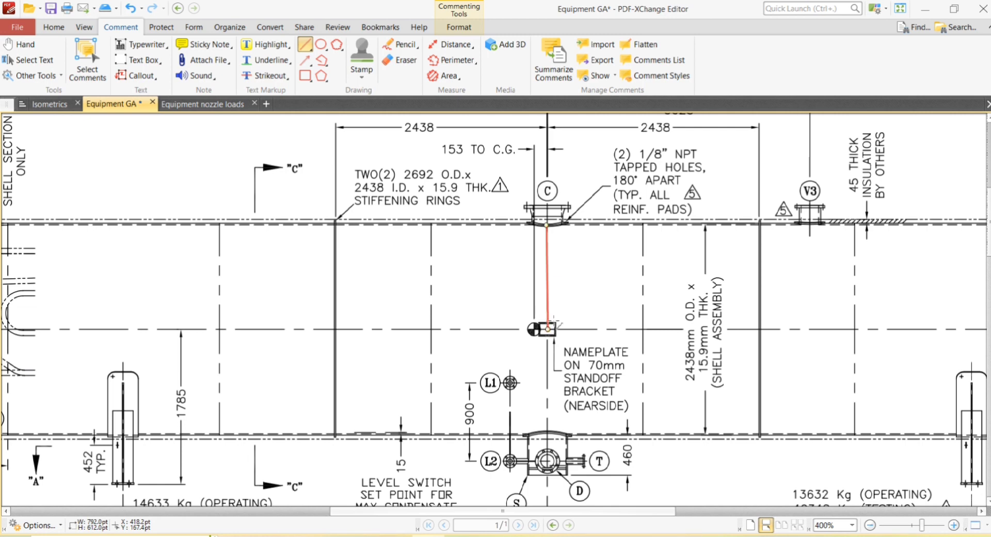
Examine the Equipment GA's shell elevation, saddle supports, fixed and sliding support details and shell dimensions around nozzle C.
{"action": "key", "text": "ctrl+0"}
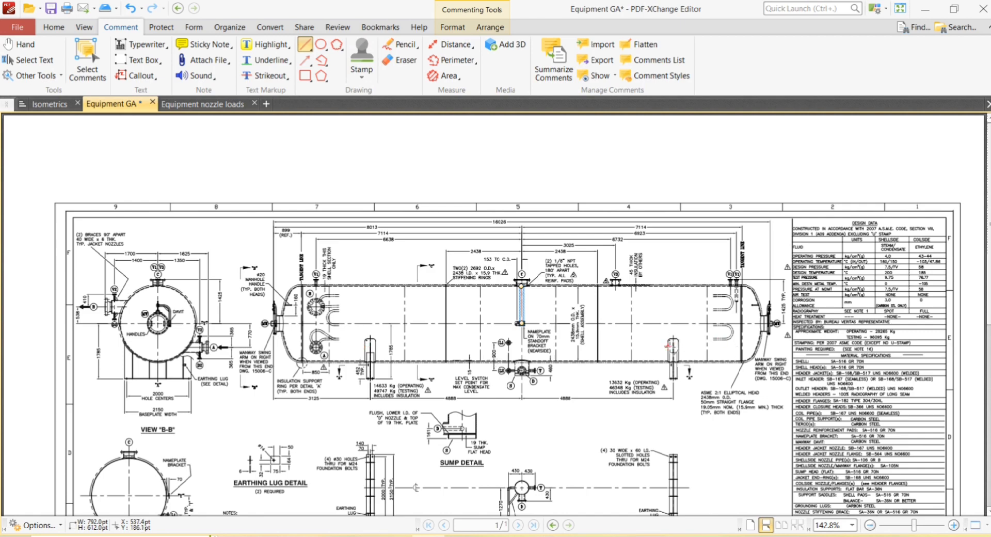
{"action": "scroll", "coordinate": [610, 445], "scroll_direction": "up", "scroll_amount": 2, "text": "ctrl"}
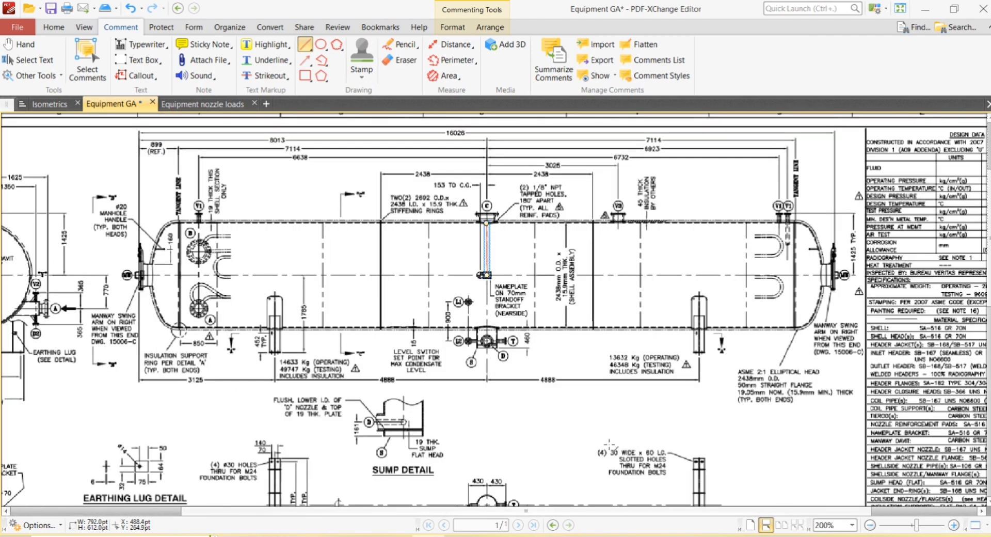
{"action": "scroll", "coordinate": [618, 420], "scroll_direction": "down", "scroll_amount": 2}
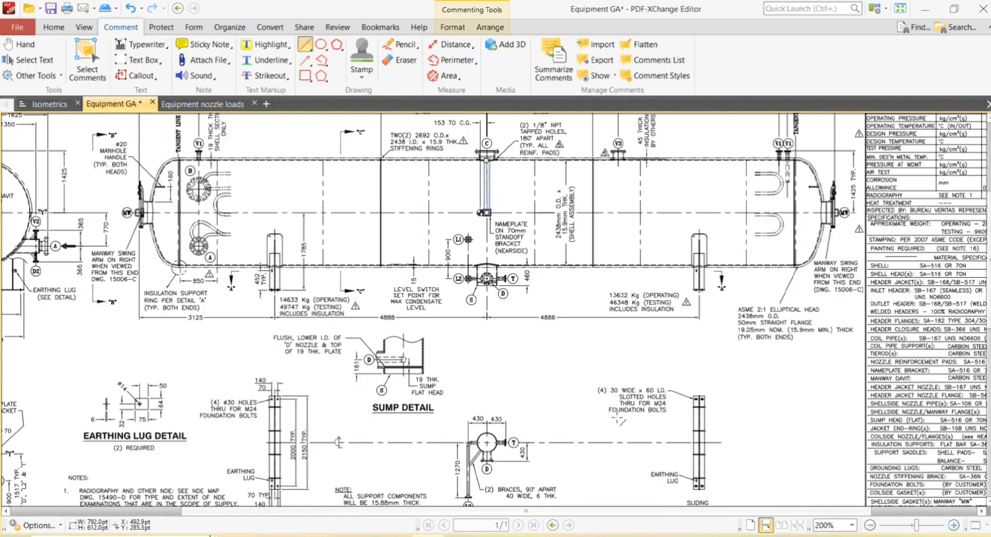
{"action": "scroll", "coordinate": [619, 420], "scroll_direction": "down", "scroll_amount": 2}
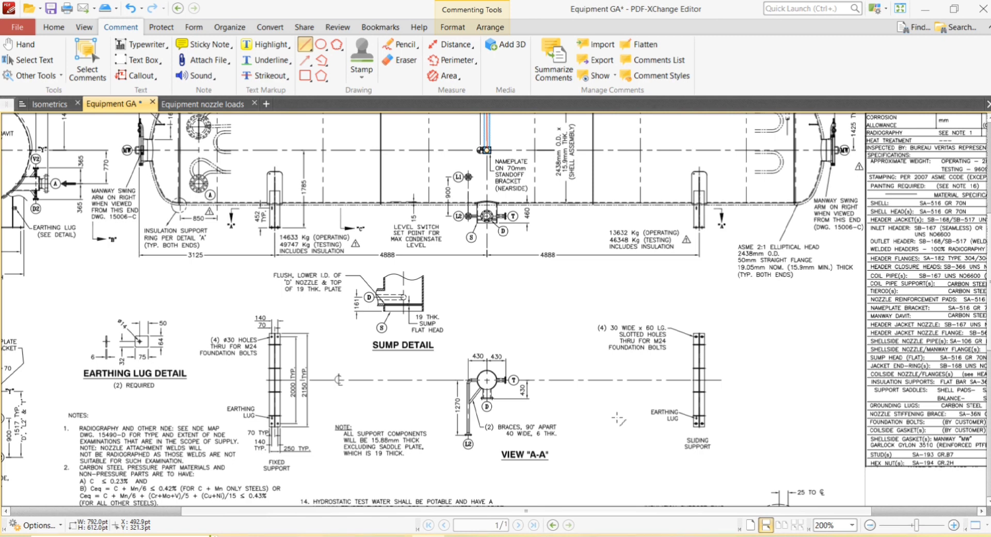
{"action": "left_click_drag", "start_coordinate": [267, 462], "coordinate": [272, 468]}
{"action": "key", "text": "Escape"}
{"action": "scroll", "coordinate": [712, 449], "scroll_direction": "up", "scroll_amount": 2}
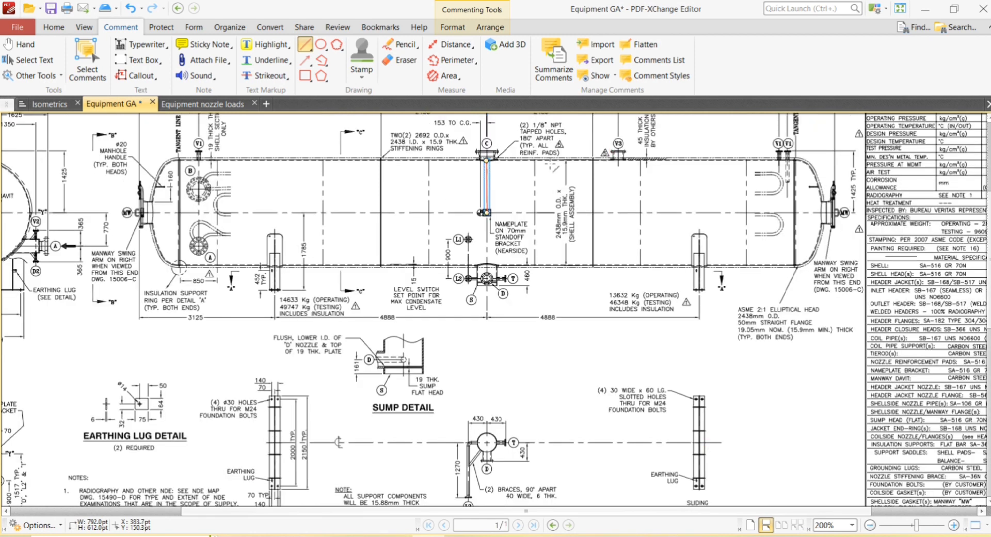
{"action": "scroll", "coordinate": [567, 108], "scroll_direction": "up", "scroll_amount": 1, "text": "ctrl"}
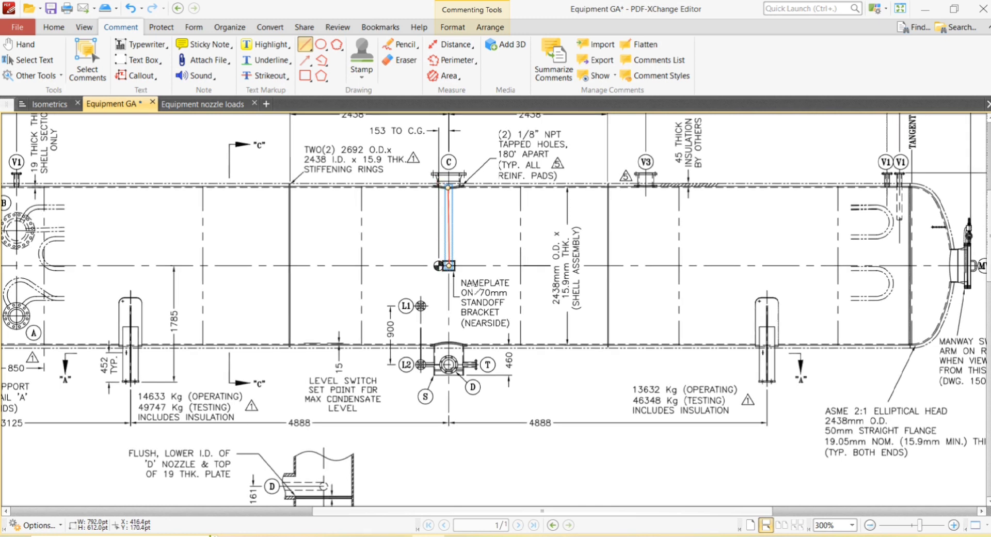
Switch to CAESAR II and set the DY of element 10031 to 10050 to -2438/2 mm.
{"action": "left_click", "coordinate": [590, 536]}
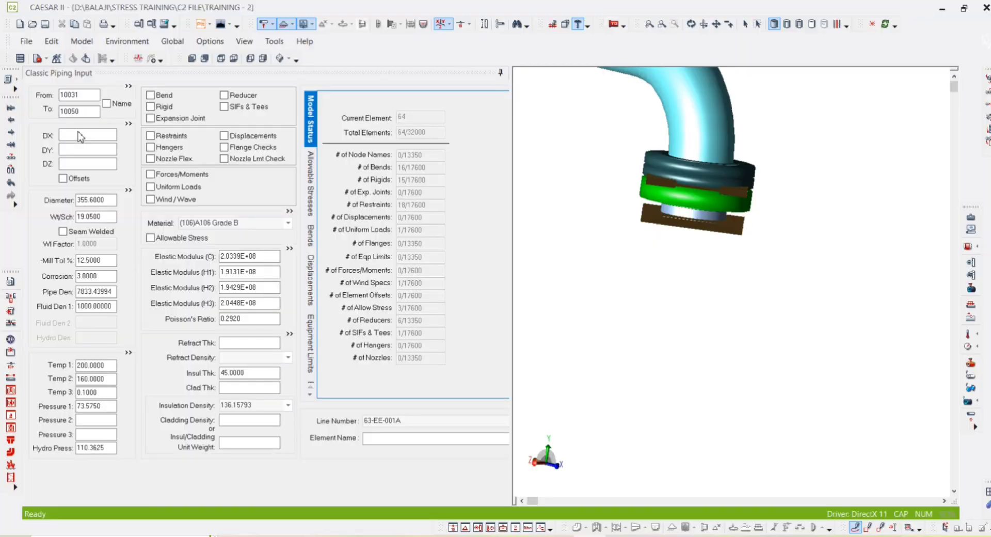
{"action": "left_click", "coordinate": [87, 148]}
{"action": "type", "text": "-"}
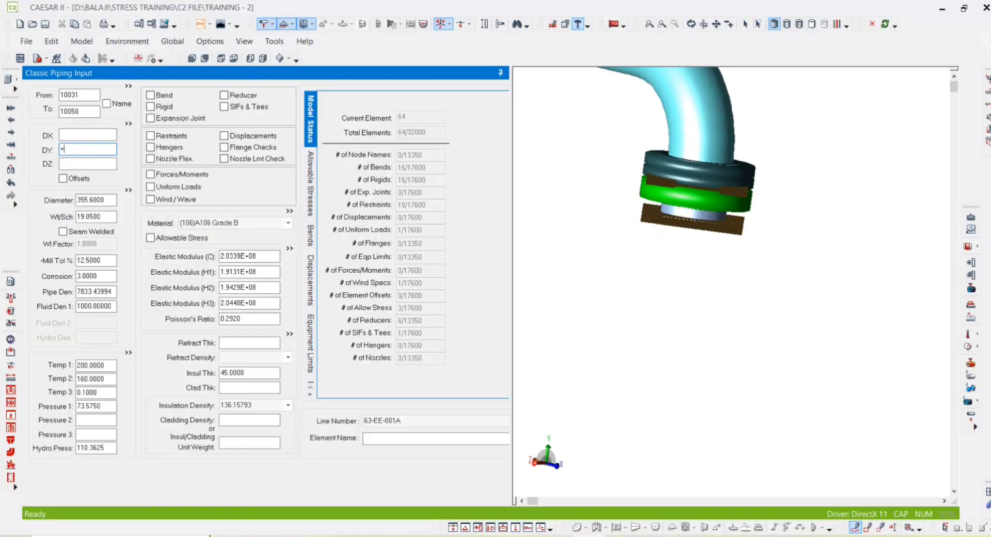
{"action": "type", "text": "2438/2"}
{"action": "key", "text": "Tab"}
Set the element's diameter to 2438 mm and its wall thickness to 15.9 mm, checking the shell size on the Equipment GA.
{"action": "left_click_drag", "start_coordinate": [115, 201], "coordinate": [74, 205]}
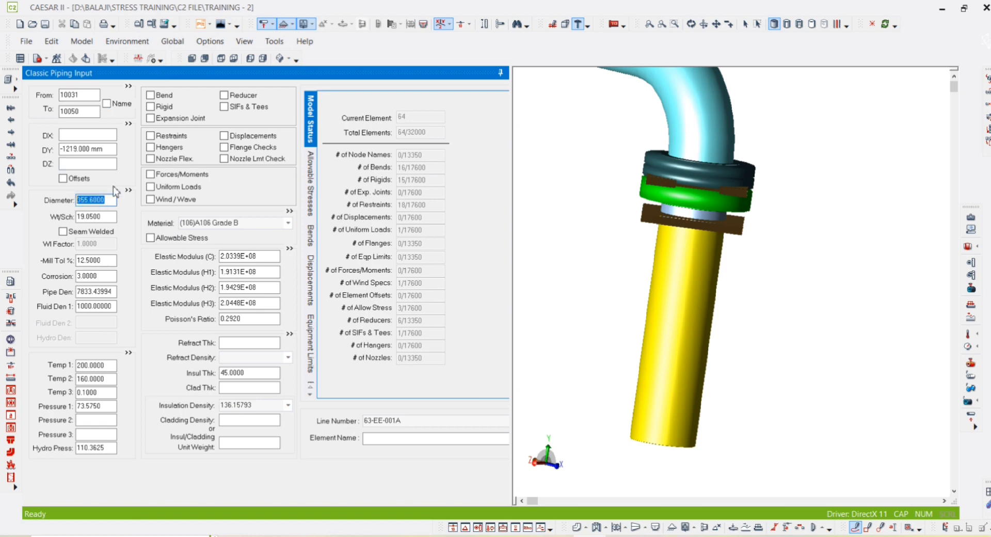
{"action": "type", "text": "2438"}
{"action": "key", "text": "Tab"}
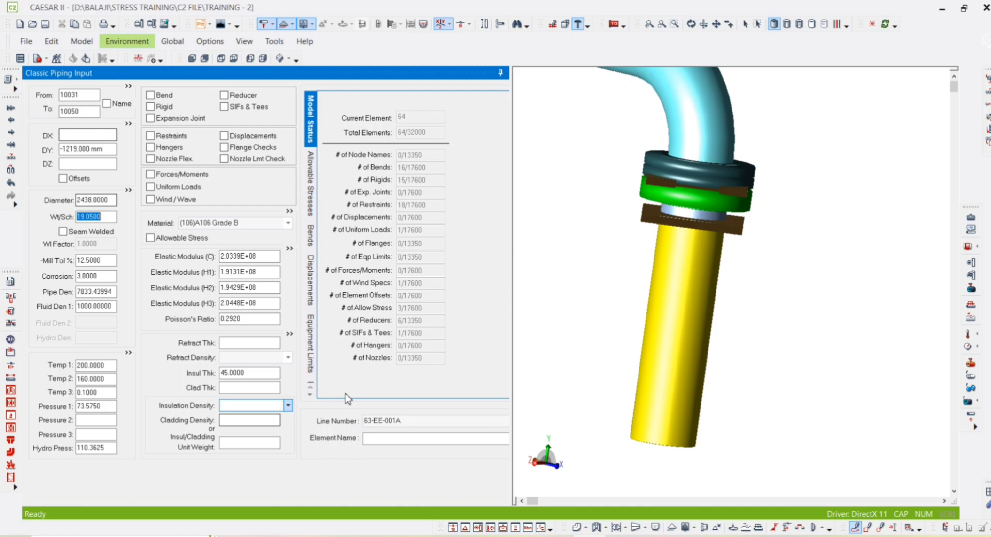
{"action": "key", "text": "alt+Tab"}
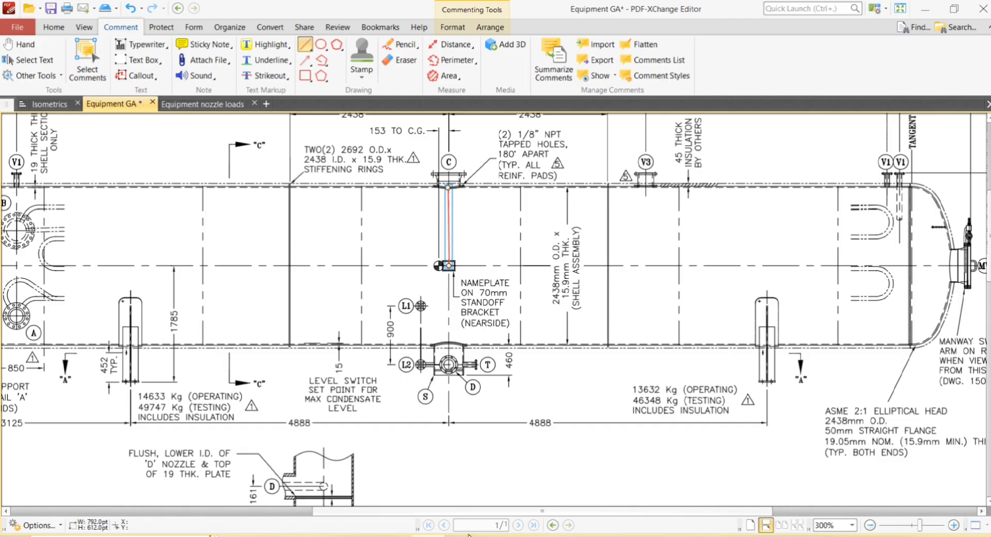
{"action": "key", "text": "alt+Tab"}
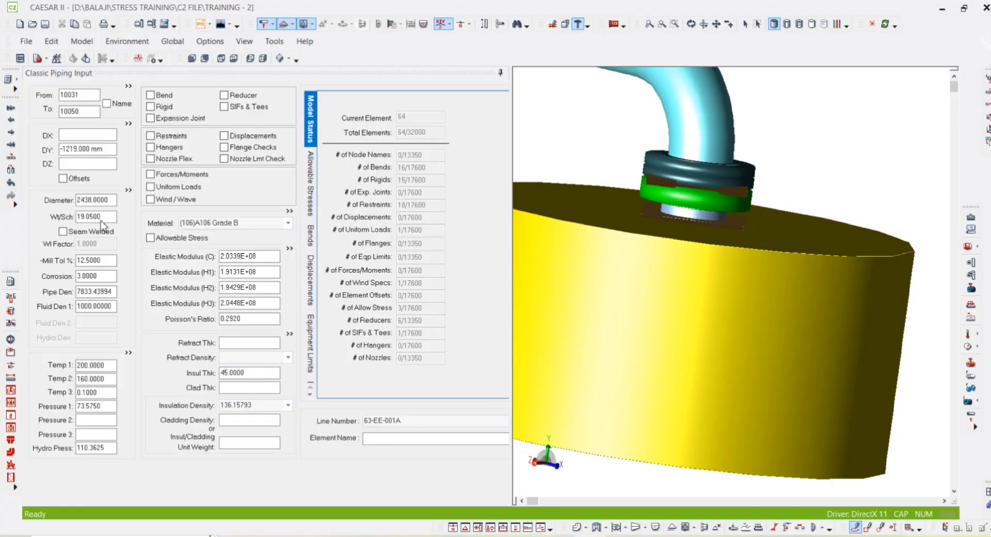
{"action": "double_click", "coordinate": [107, 218]}
{"action": "type", "text": "15.9"}
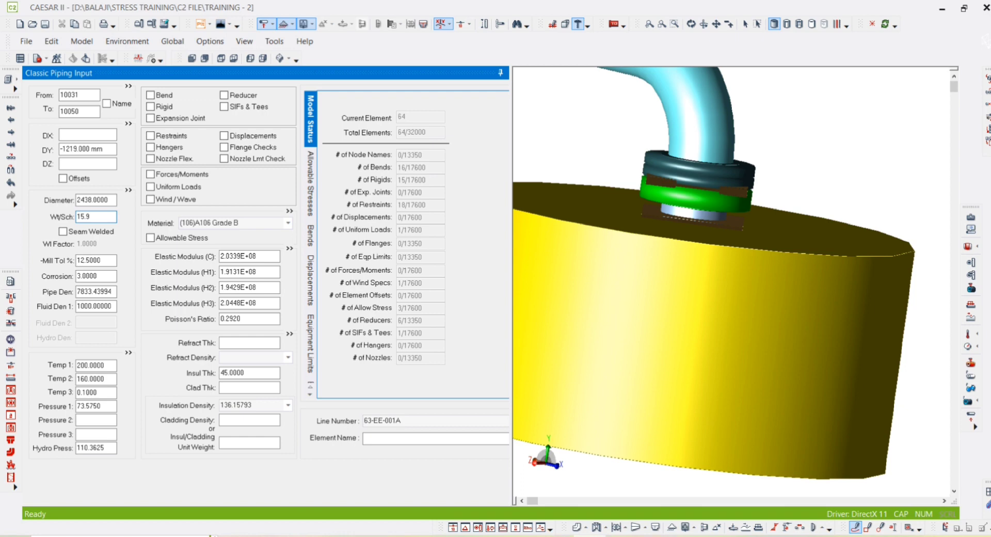
{"action": "key", "text": "Tab"}
{"action": "key", "text": "Tab"}
{"action": "key", "text": "Tab"}
{"action": "key", "text": "Tab"}
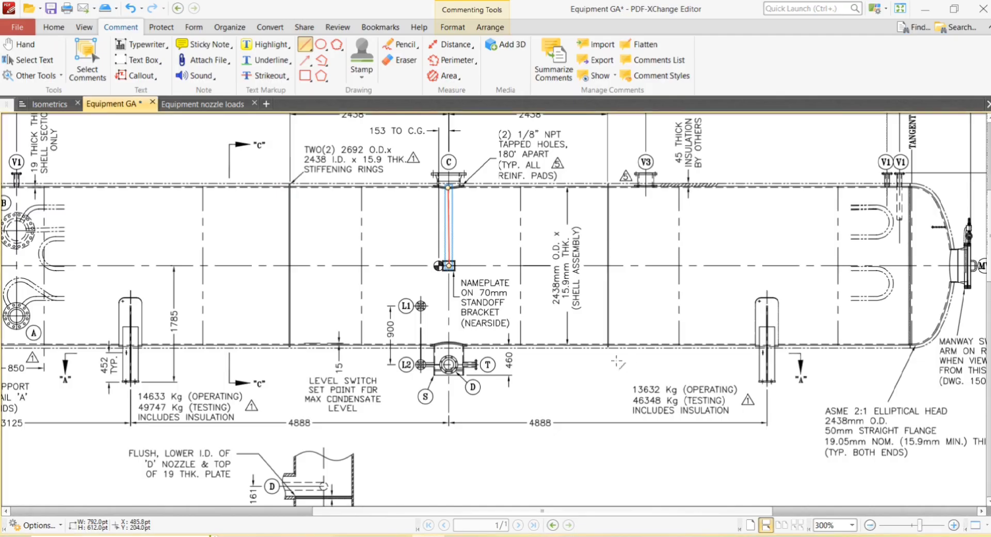
Check the shell material on the Equipment GA and choose A516 70 as the element's material in CAESAR II.
{"action": "key", "text": "h"}
{"action": "scroll", "coordinate": [578, 370], "scroll_direction": "right", "scroll_amount": 8, "text": "shift"}
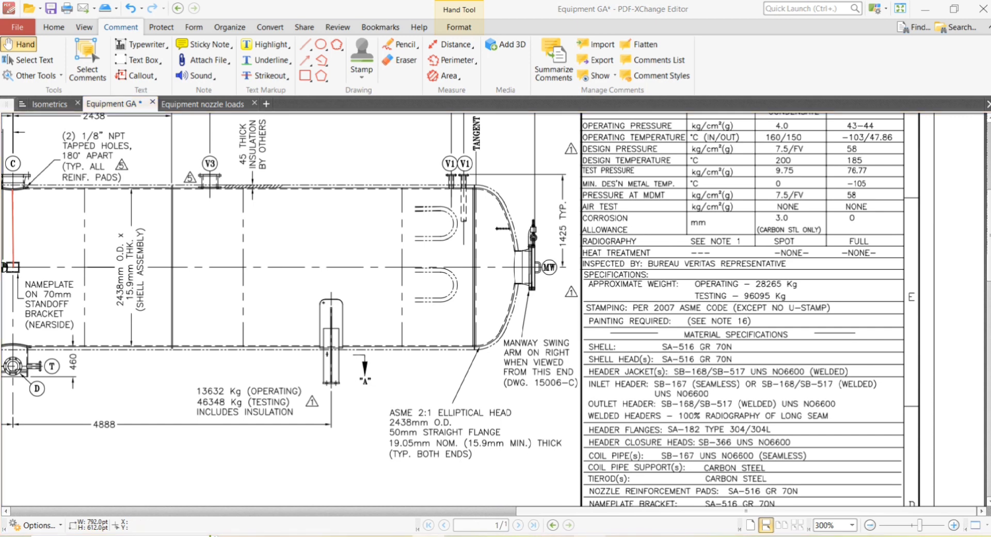
{"action": "key", "text": "alt+Tab"}
{"action": "left_click", "coordinate": [225, 225]}
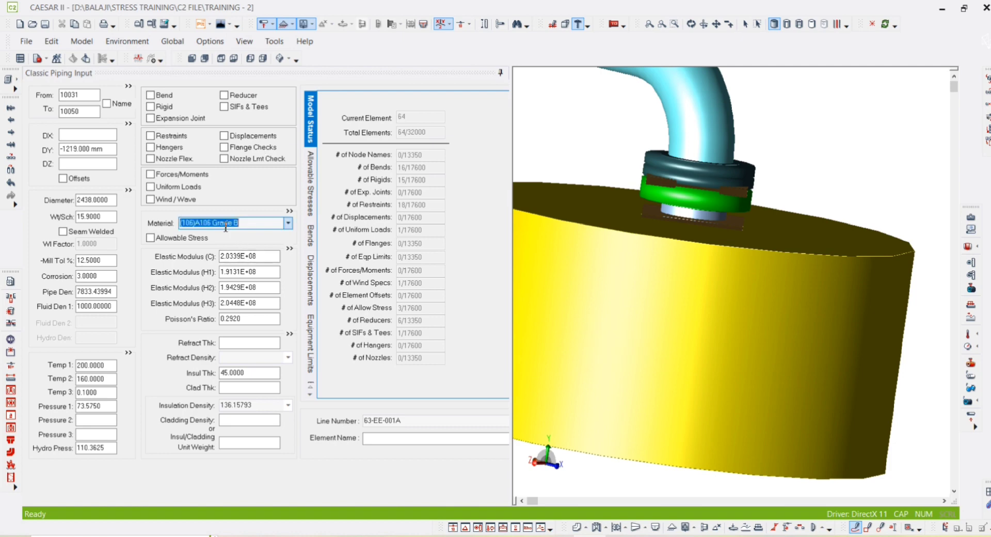
{"action": "type", "text": "A516"}
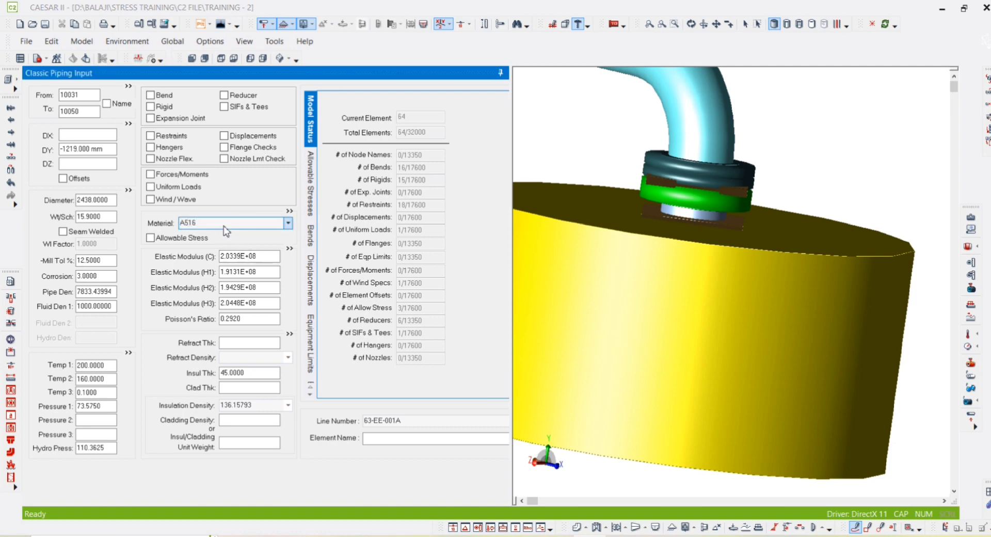
{"action": "key", "text": "Return"}
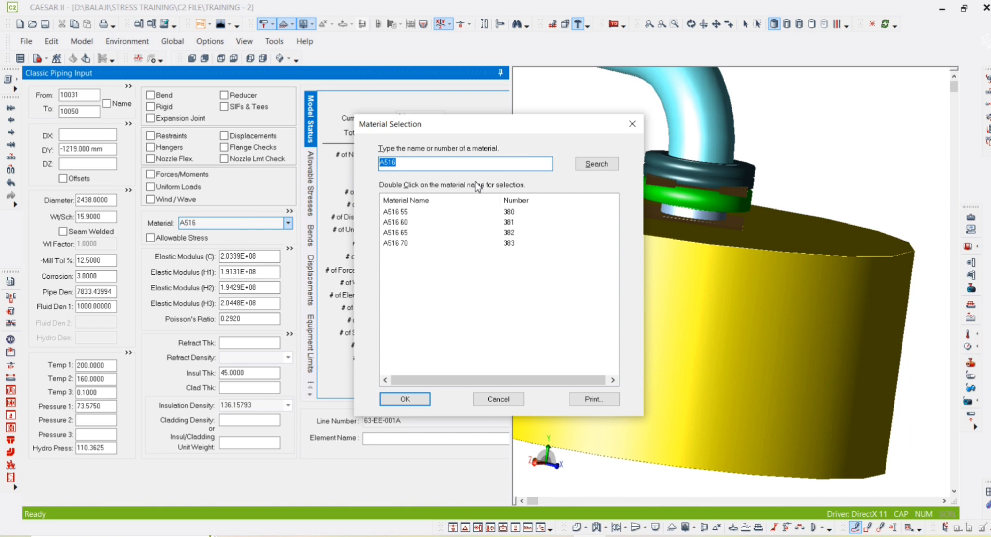
{"action": "double_click", "coordinate": [384, 244]}
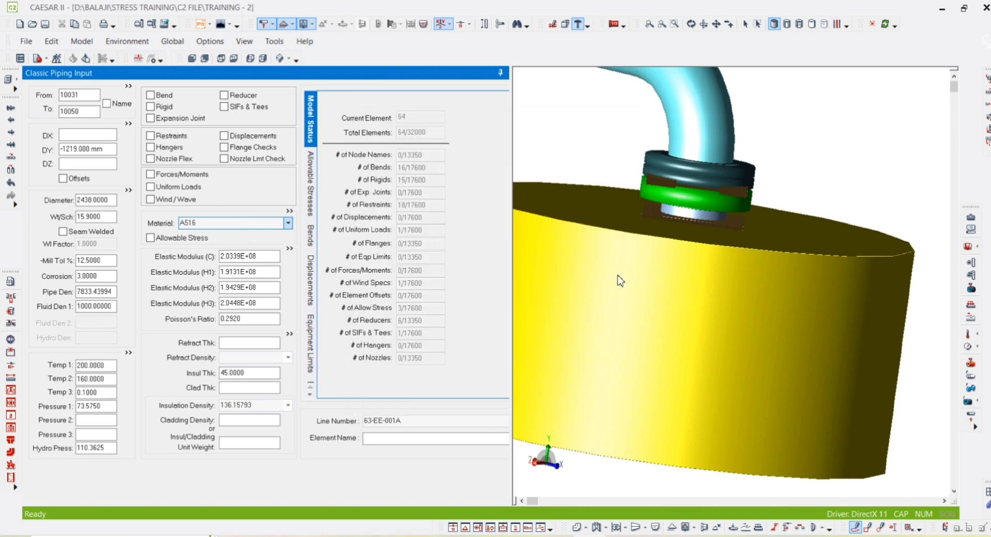
Reopen the piping input of the TRAINING - 2 job from the CAESAR II main window.
{"action": "left_click", "coordinate": [166, 110]}
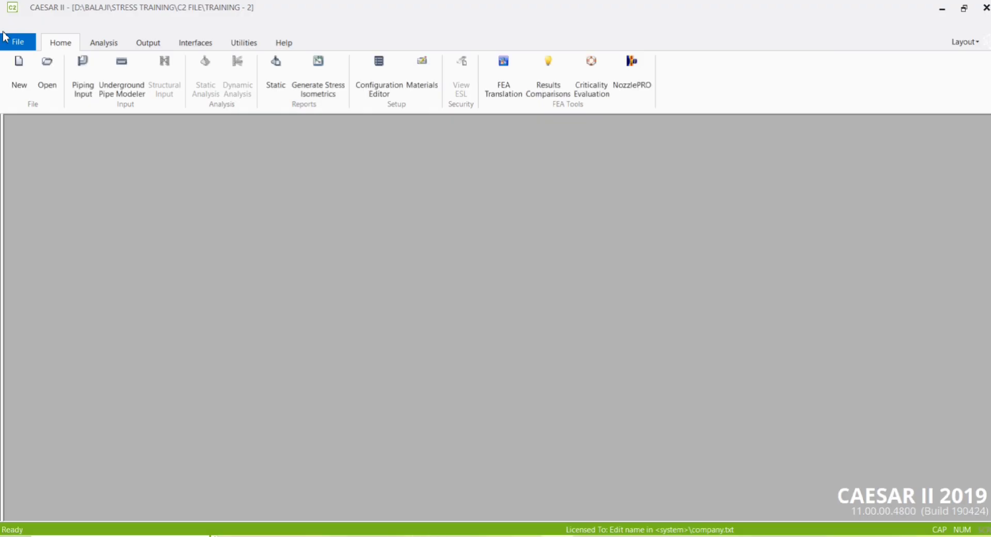
{"action": "left_click", "coordinate": [83, 87]}
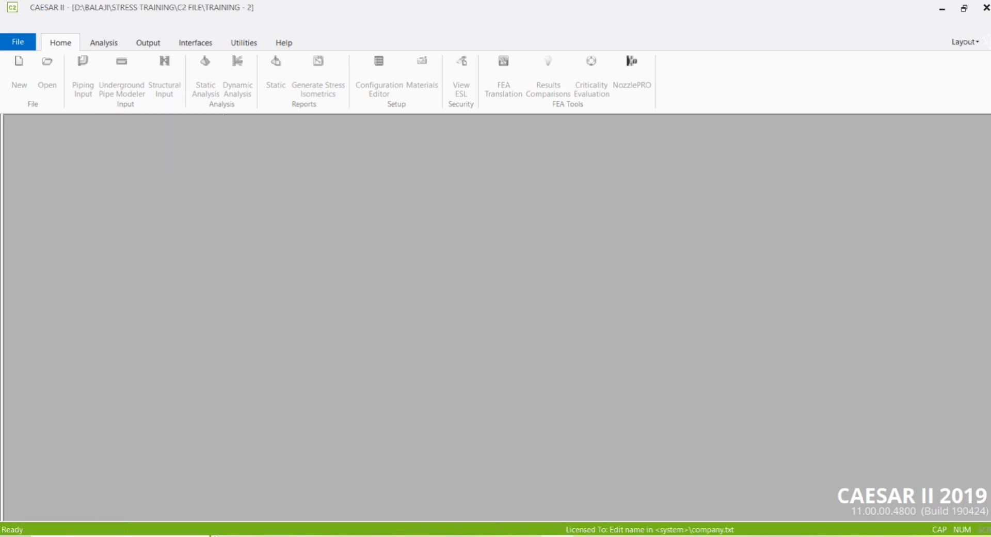
{"action": "mouse_move", "coordinate": [557, 534]}
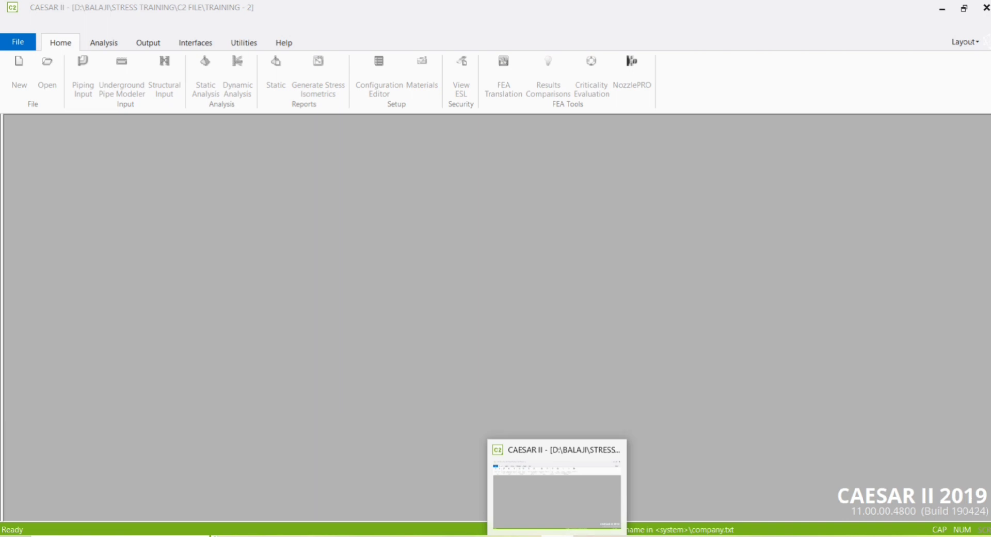
{"action": "left_click", "coordinate": [558, 535]}
{"action": "left_click", "coordinate": [557, 535]}
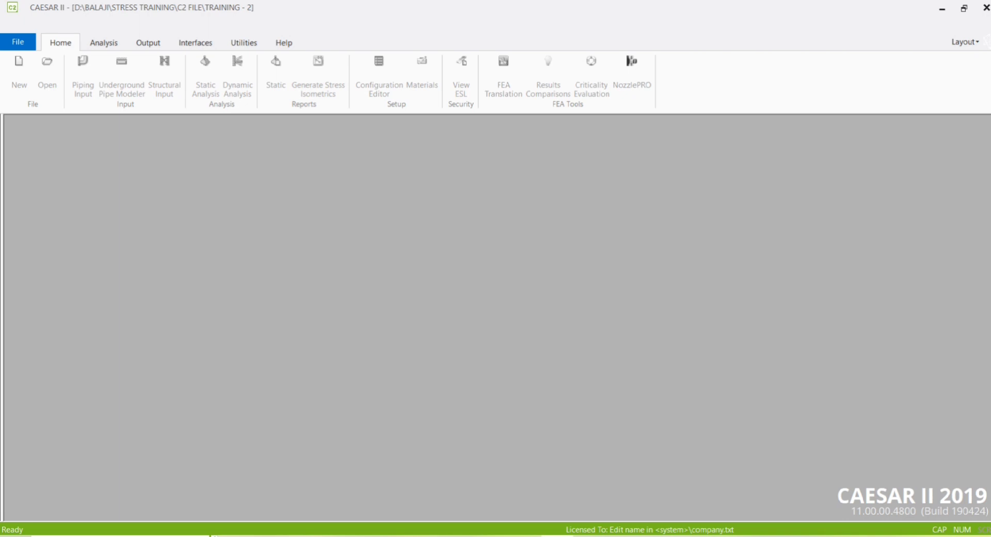
Switch to the Equipment GA in PDF-XChange Editor and examine the shell between nozzle C and the two saddles.
{"action": "left_click", "coordinate": [943, 9]}
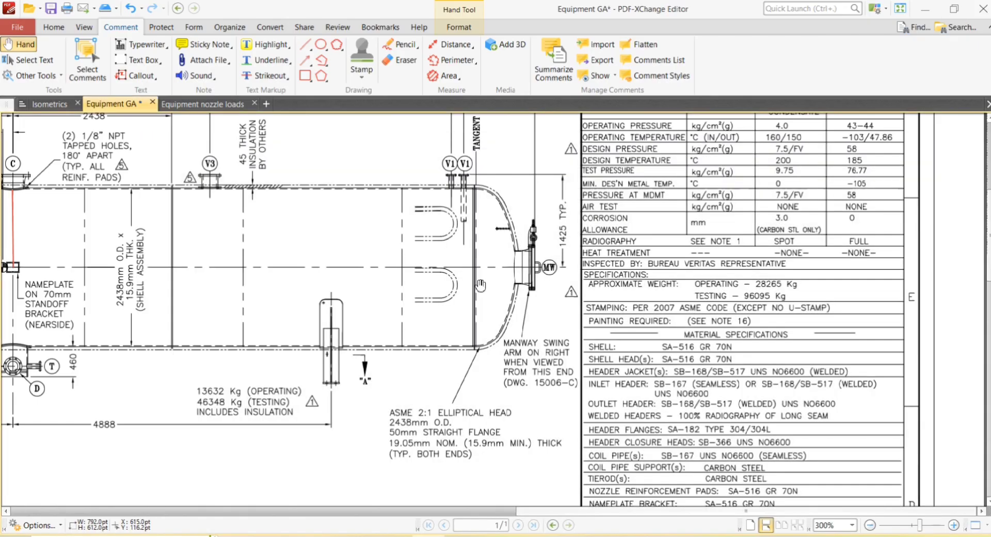
{"action": "mouse_move", "coordinate": [502, 401]}
{"action": "left_mouse_down"}
{"action": "mouse_move", "coordinate": [582, 363]}
{"action": "mouse_move", "coordinate": [595, 377]}
{"action": "mouse_move", "coordinate": [580, 373]}
{"action": "left_mouse_up"}
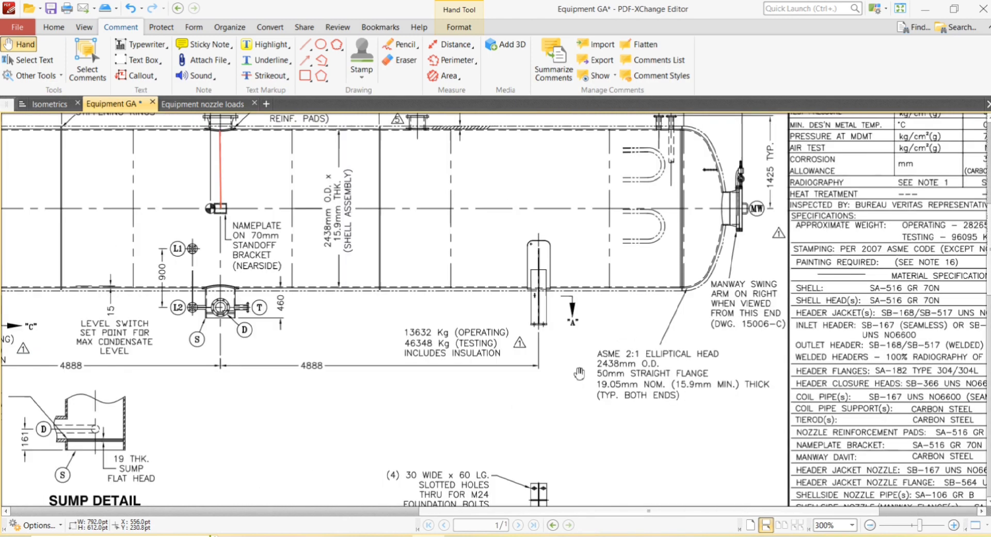
{"action": "scroll", "coordinate": [579, 373], "scroll_direction": "down", "scroll_amount": 5, "text": "ctrl"}
{"action": "scroll", "coordinate": [486, 299], "scroll_direction": "up", "scroll_amount": 5, "text": "ctrl"}
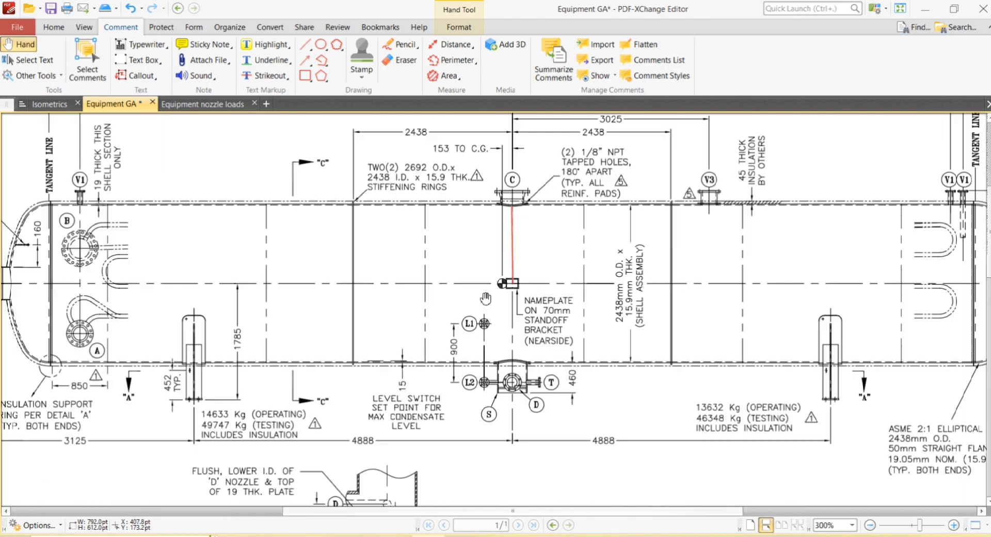
{"action": "left_click", "coordinate": [305, 45]}
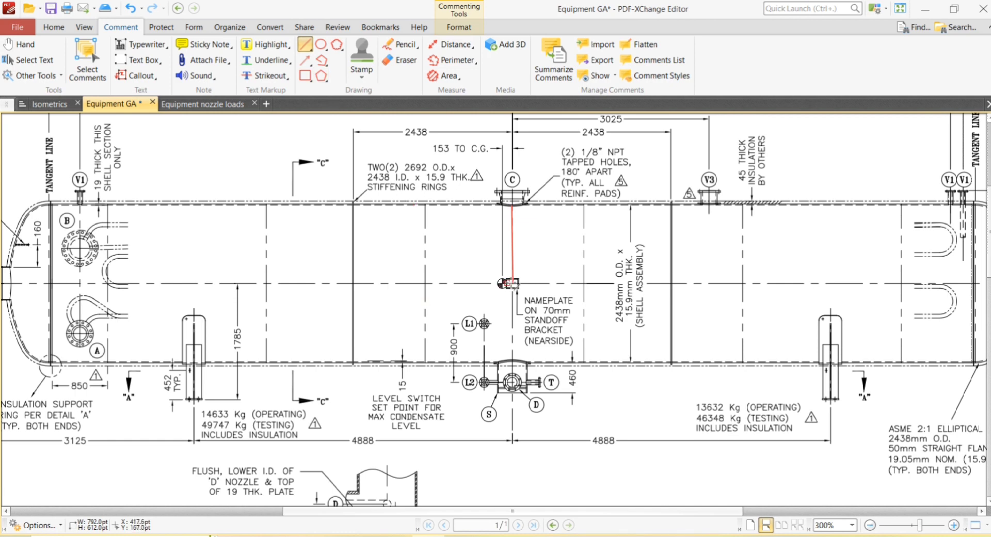
{"action": "left_click_drag", "start_coordinate": [509, 283], "coordinate": [182, 279]}
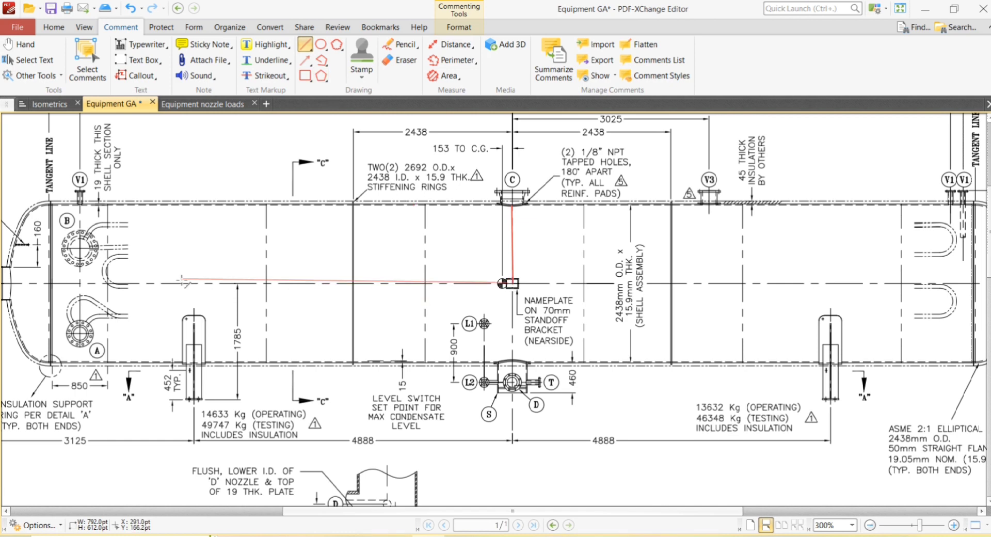
{"action": "key", "text": "alt+Tab"}
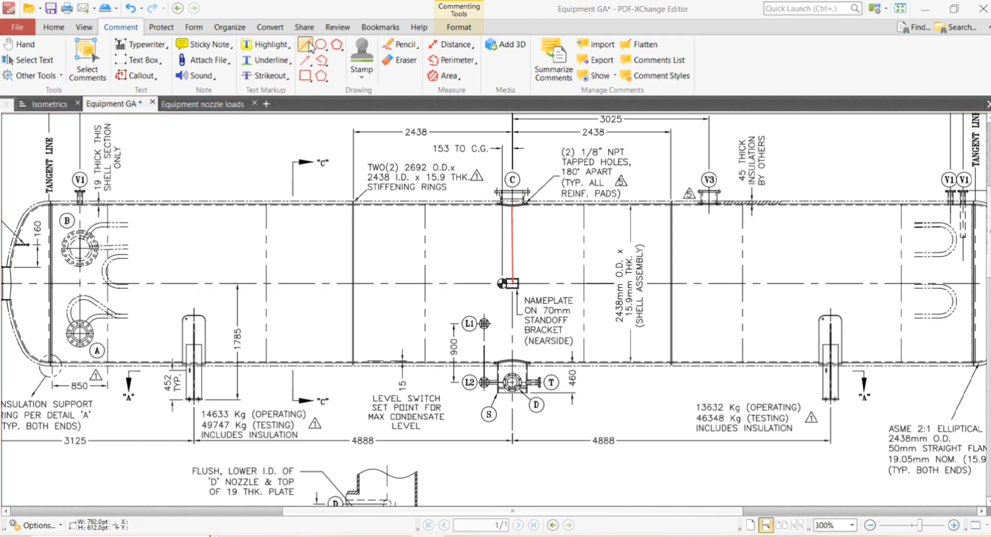
Draw a straight line along the shell centreline from above the left saddle to the lower end of nozzle C's vertical line.
{"action": "scroll", "coordinate": [199, 296], "scroll_direction": "up", "scroll_amount": 2, "text": "ctrl"}
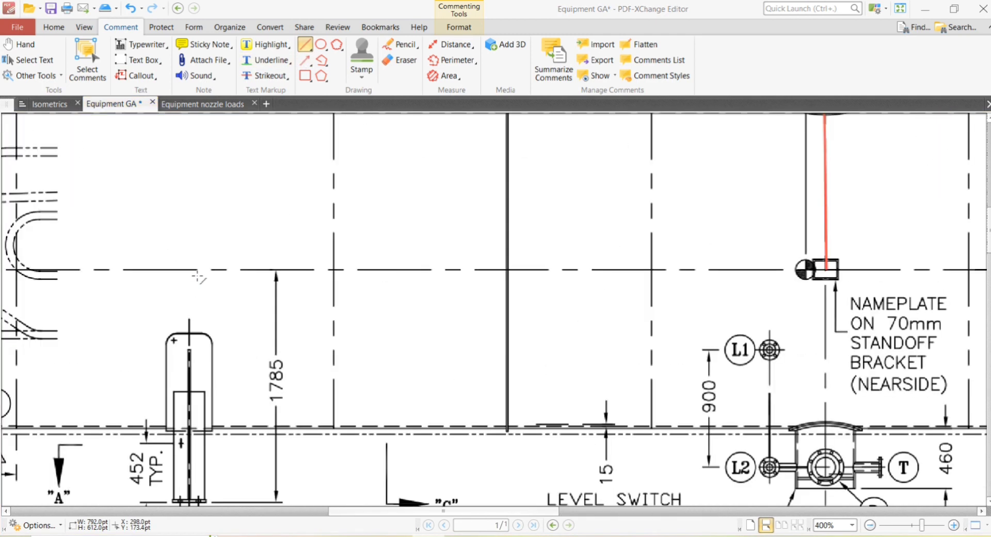
{"action": "scroll", "coordinate": [190, 272], "scroll_direction": "up", "scroll_amount": 2, "text": "ctrl"}
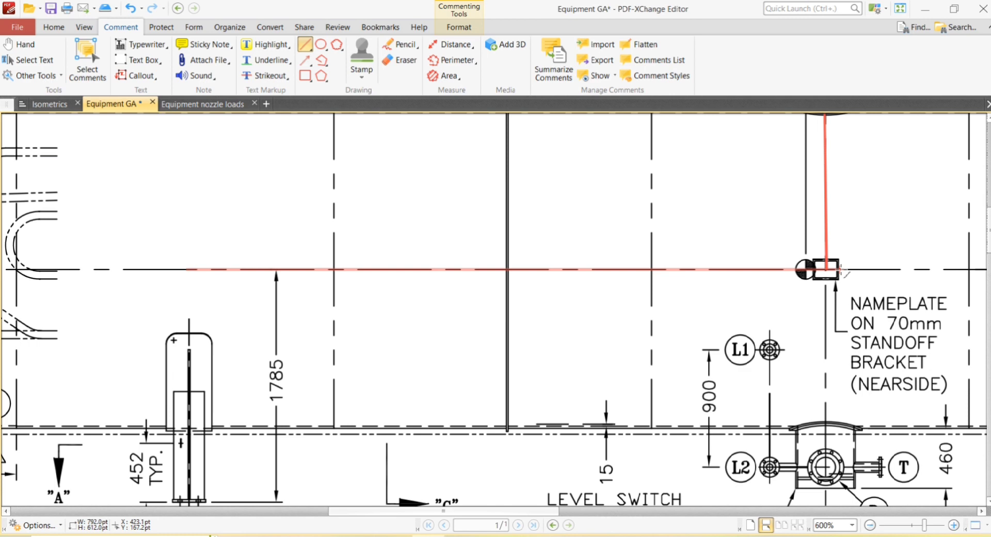
{"action": "left_click", "coordinate": [826, 269]}
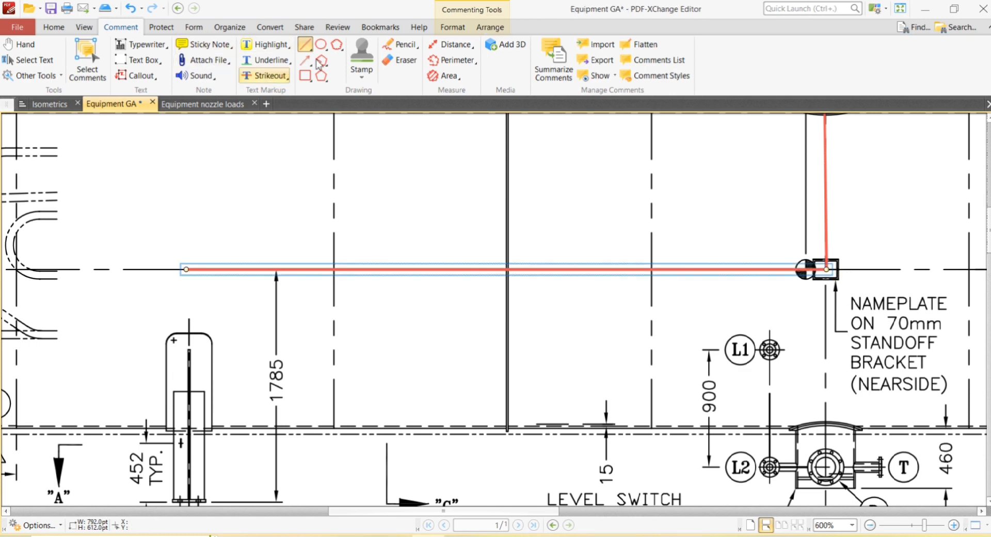
Draw a vertical line at the left saddle from the shell centreline down to the shell's bottom edge, deleting the stray short line.
{"action": "left_click", "coordinate": [305, 46]}
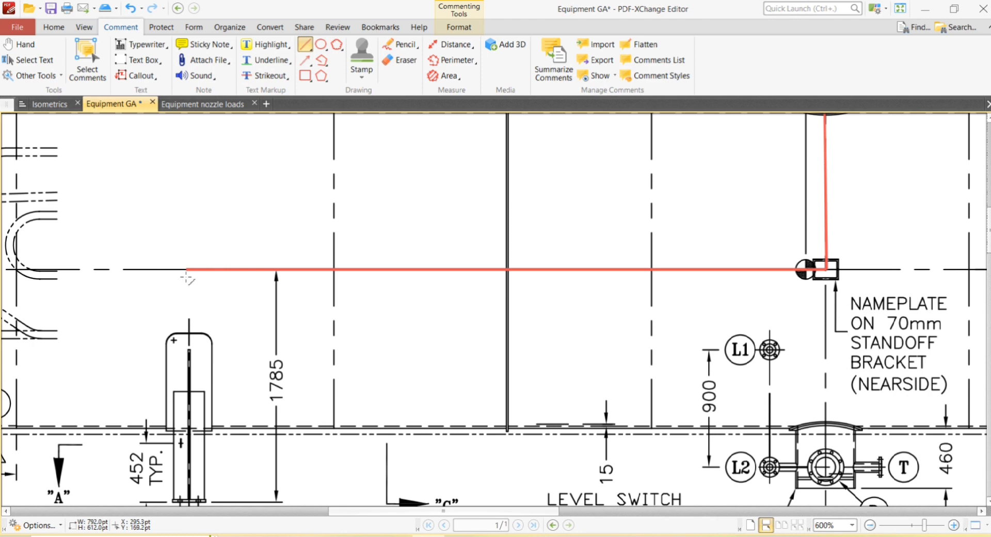
{"action": "left_click_drag", "start_coordinate": [187, 277], "coordinate": [181, 429]}
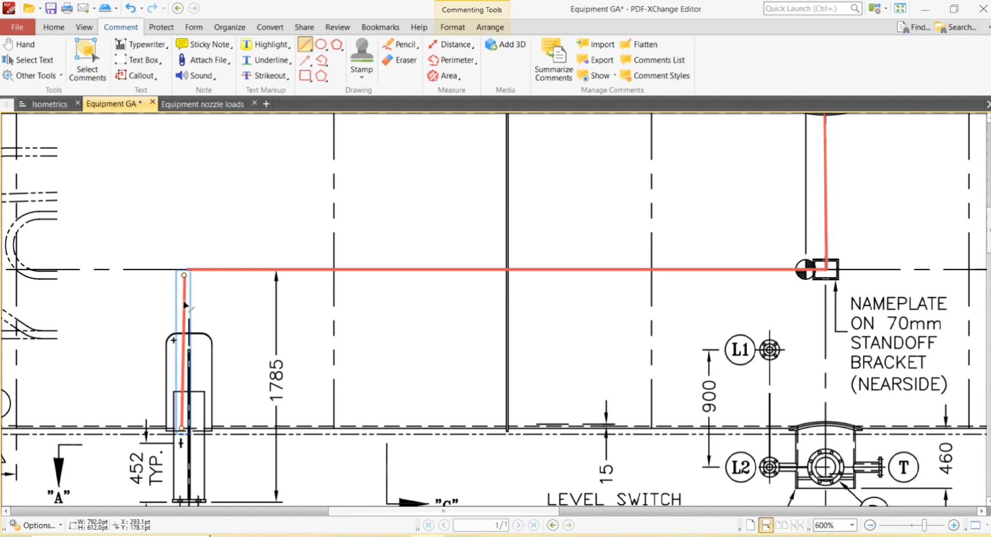
{"action": "left_click_drag", "start_coordinate": [186, 304], "coordinate": [189, 297]}
{"action": "left_click_drag", "start_coordinate": [180, 423], "coordinate": [197, 445]}
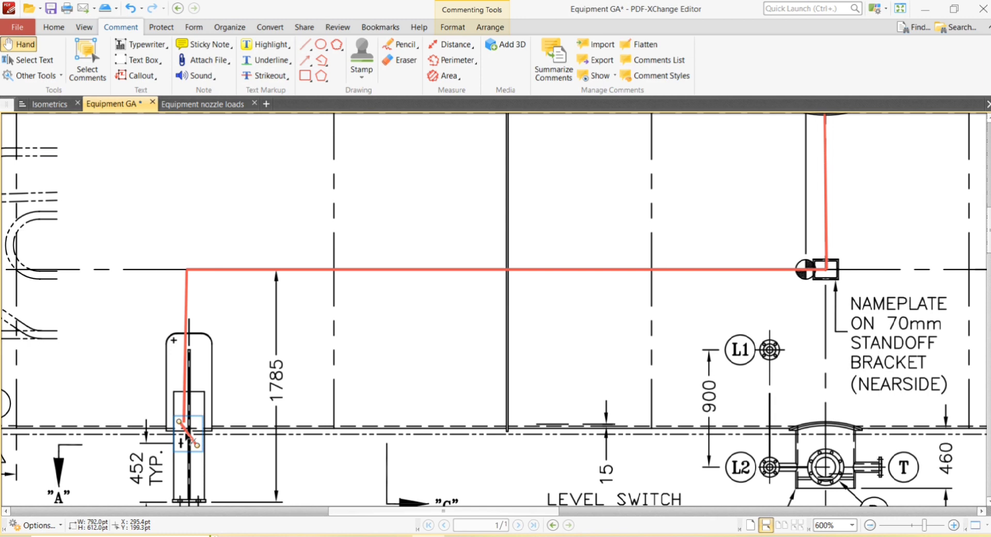
{"action": "key", "text": "Delete"}
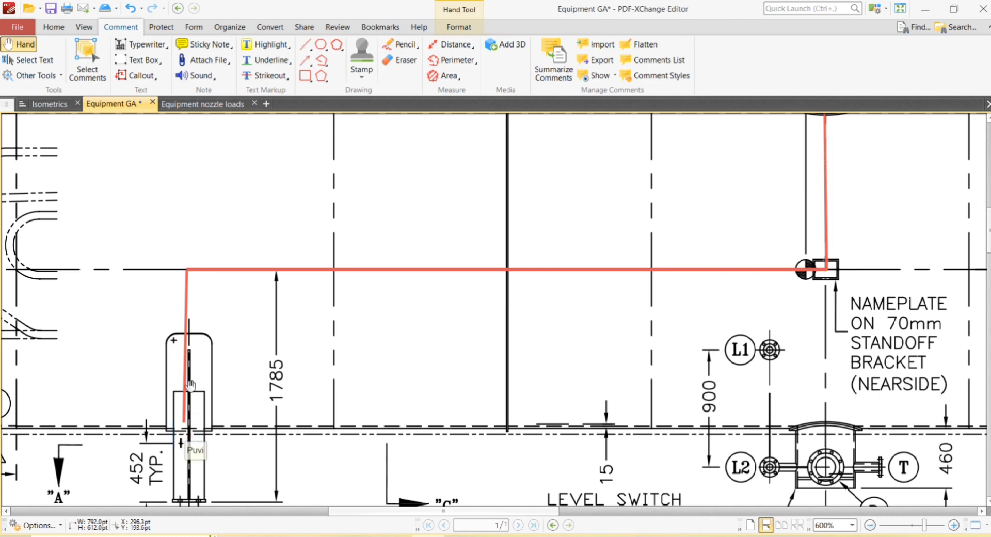
{"action": "left_click", "coordinate": [184, 394]}
{"action": "left_click_drag", "start_coordinate": [182, 393], "coordinate": [179, 402]}
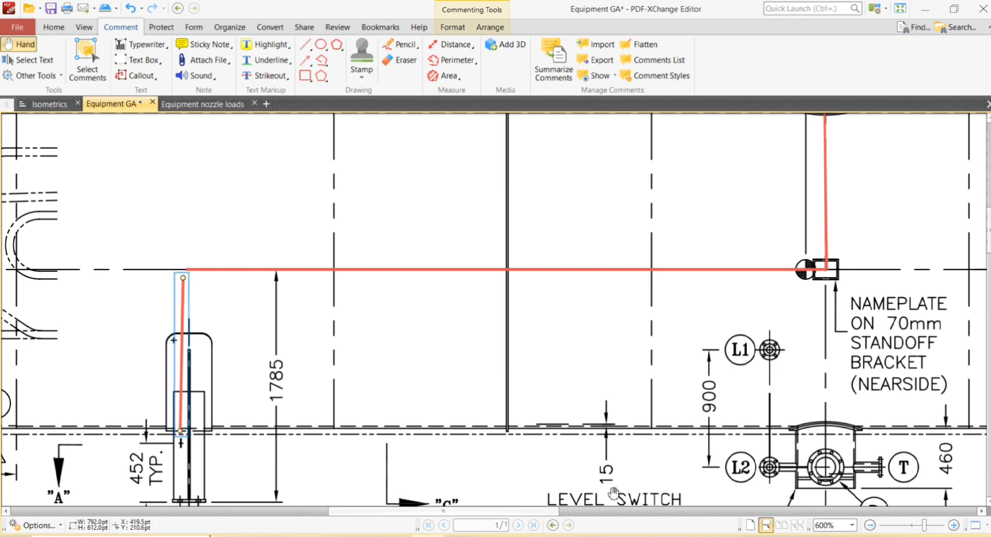
{"action": "scroll", "coordinate": [419, 237], "scroll_direction": "down", "scroll_amount": 3, "text": "ctrl"}
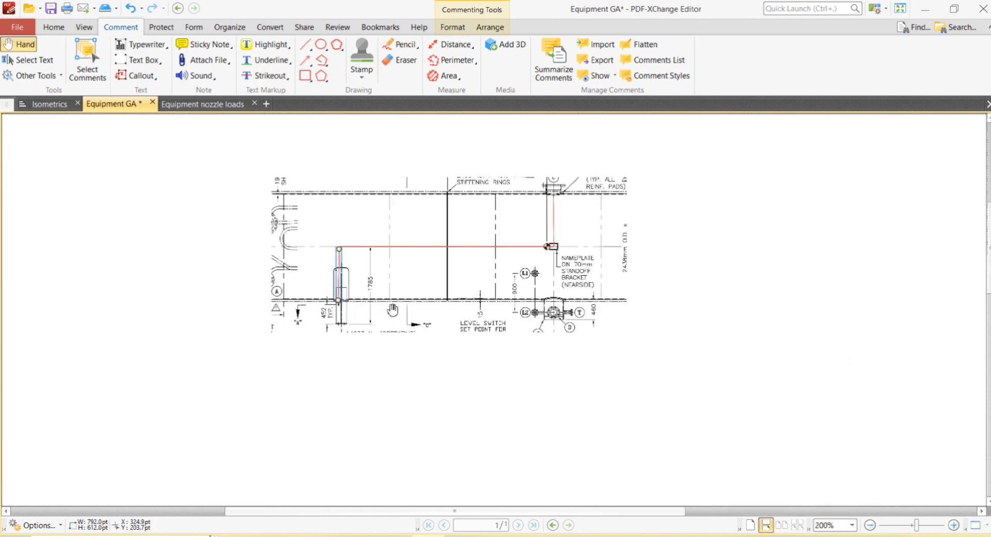
{"action": "scroll", "coordinate": [392, 310], "scroll_direction": "up", "scroll_amount": 2, "text": "ctrl"}
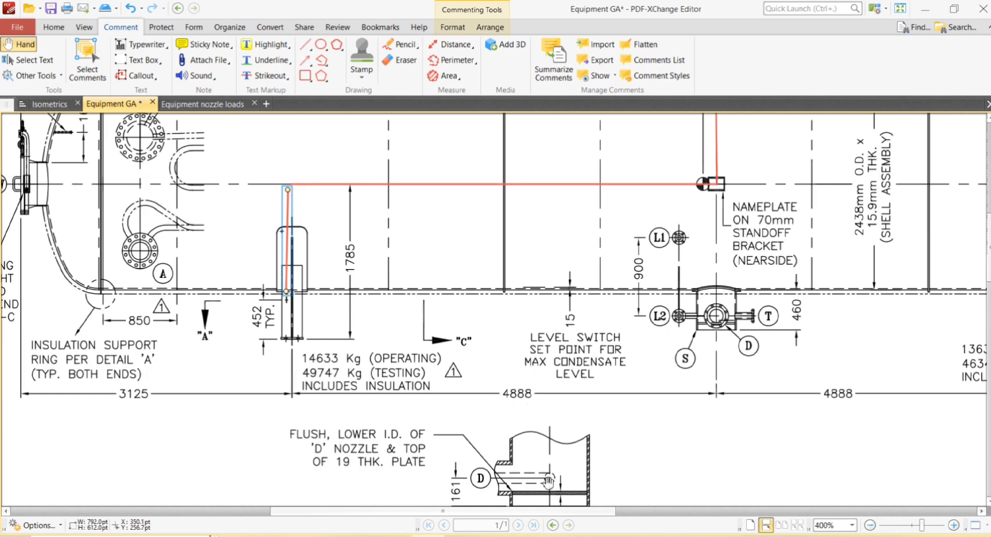
Switch to CAESAR II and go to the nozzle's rigid element between nodes 21 and 10010.
{"action": "left_click", "coordinate": [656, 533]}
{"action": "left_click", "coordinate": [694, 301]}
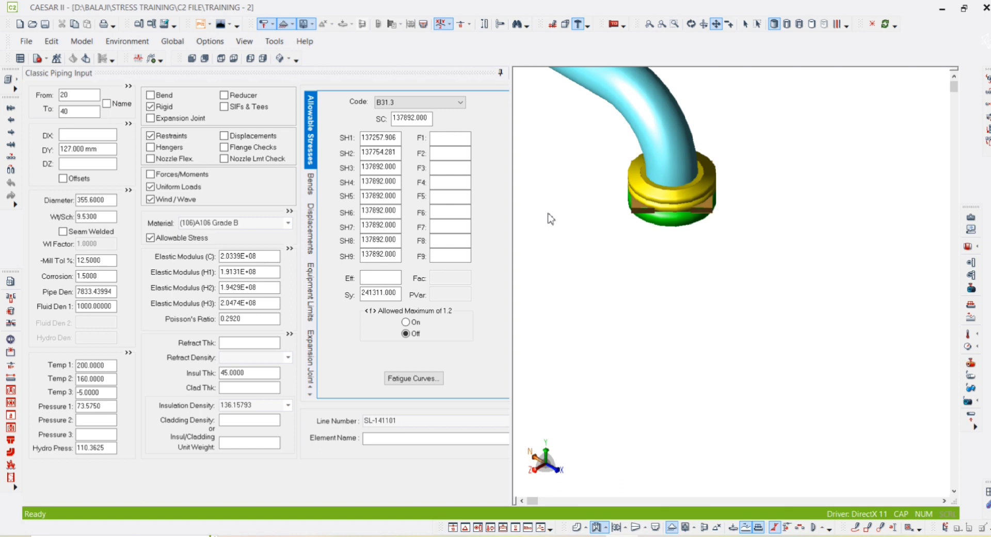
{"action": "left_click", "coordinate": [680, 223]}
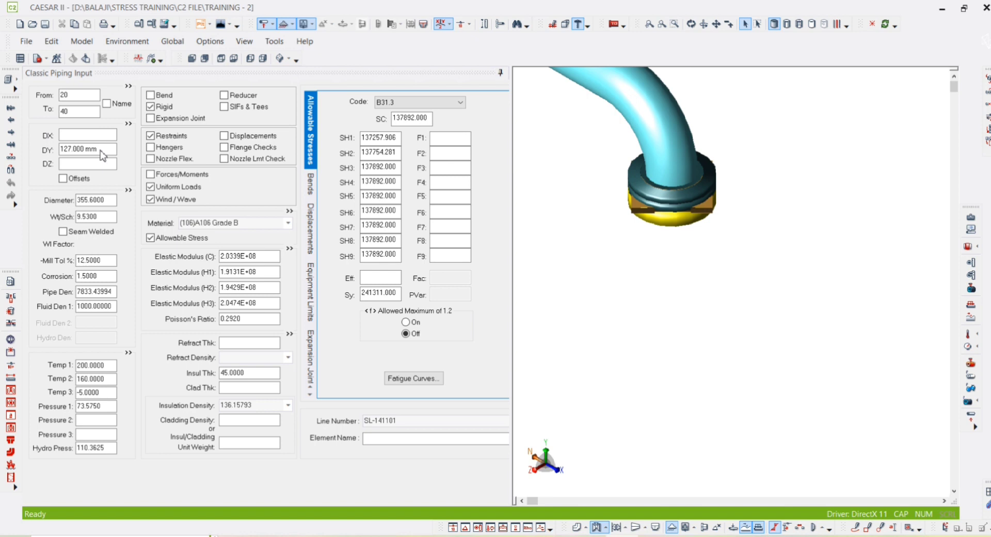
{"action": "left_click", "coordinate": [83, 111]}
{"action": "key", "text": "Page_Down"}
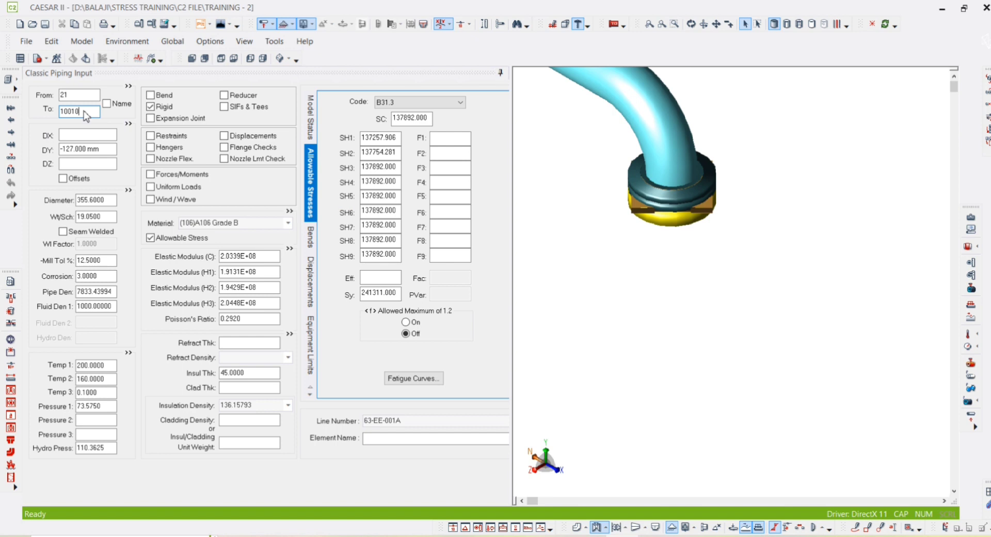
Add a new element from node 10010 to 10030 with a DY of -79 mm.
{"action": "left_click", "coordinate": [79, 110]}
{"action": "double_click", "coordinate": [79, 110]}
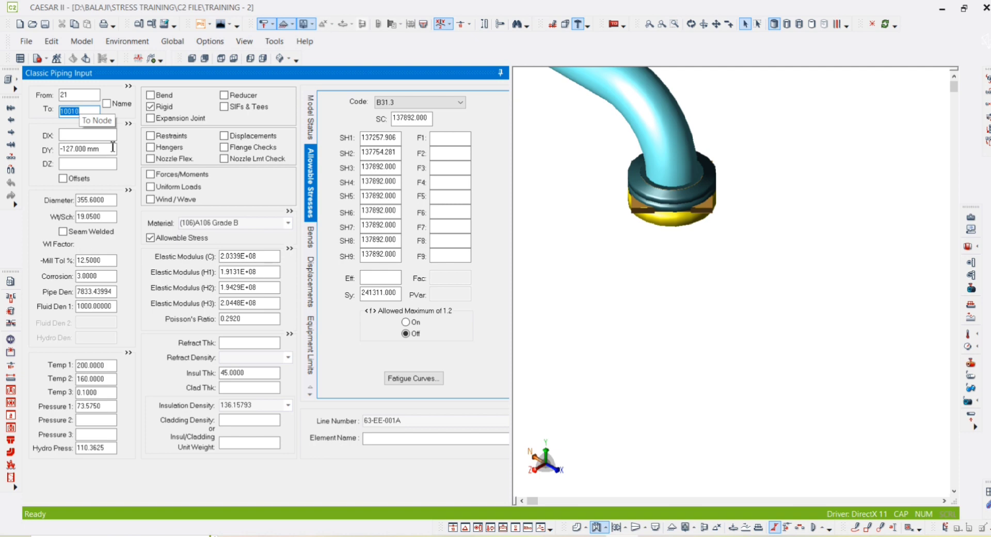
{"action": "key", "text": "alt+c"}
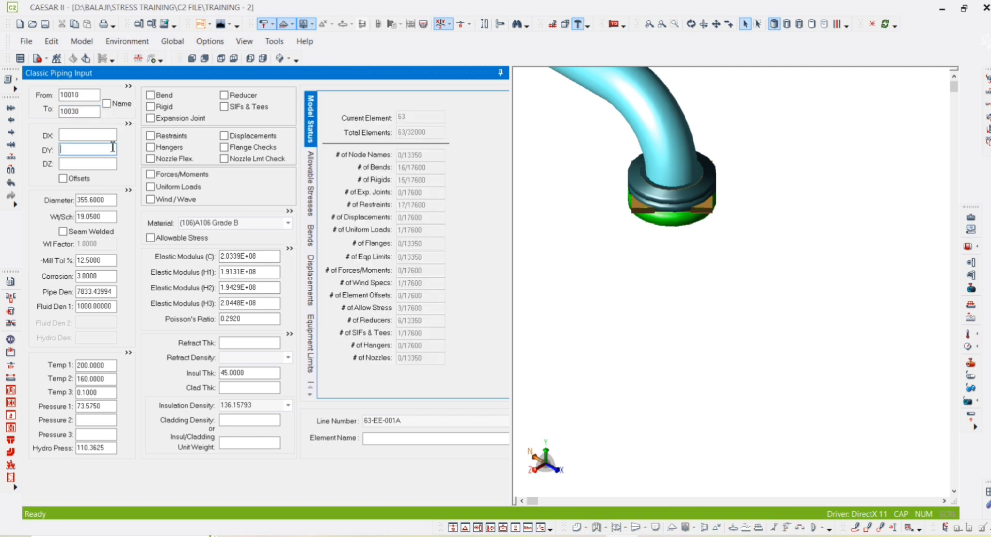
{"action": "type", "text": "-79"}
{"action": "key", "text": "Tab"}
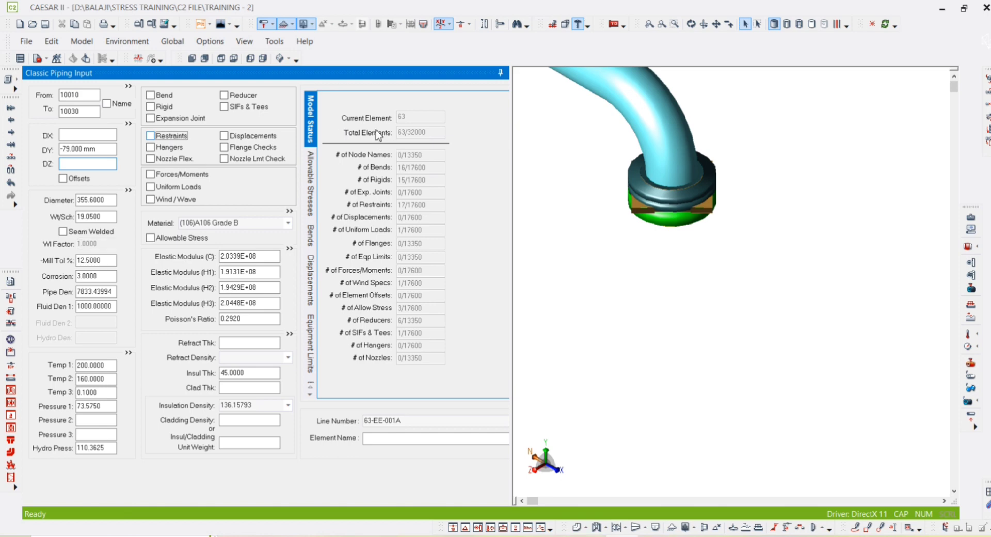
Add an ANC restraint at node 10030 with 10031 as its connecting node.
{"action": "key", "text": "space"}
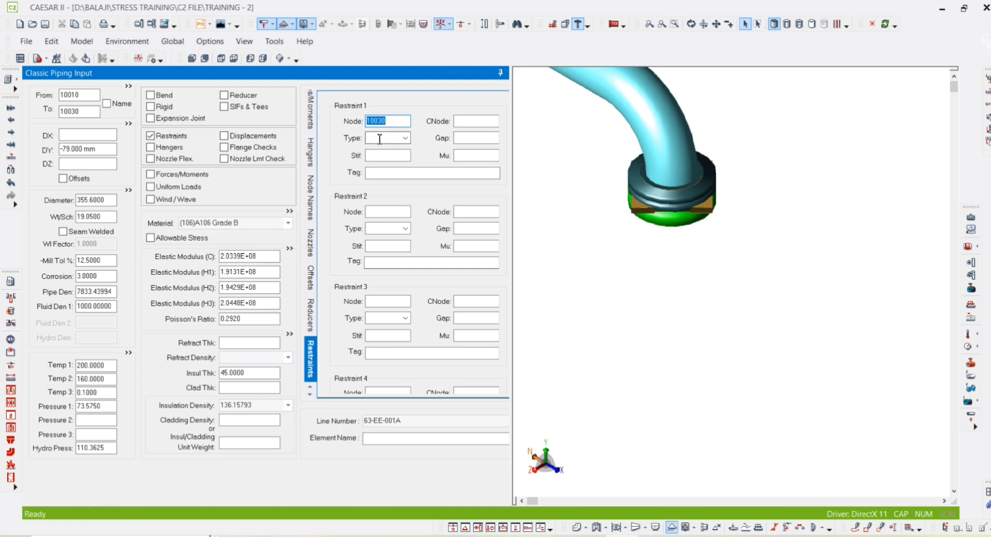
{"action": "left_click", "coordinate": [396, 137]}
{"action": "type", "text": "A"}
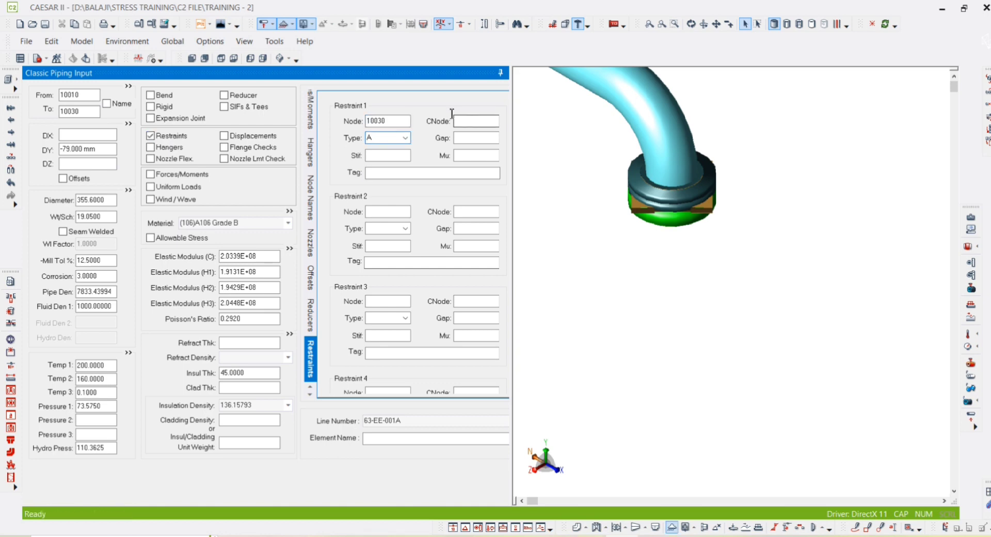
{"action": "left_click", "coordinate": [453, 120]}
{"action": "type", "text": "10031"}
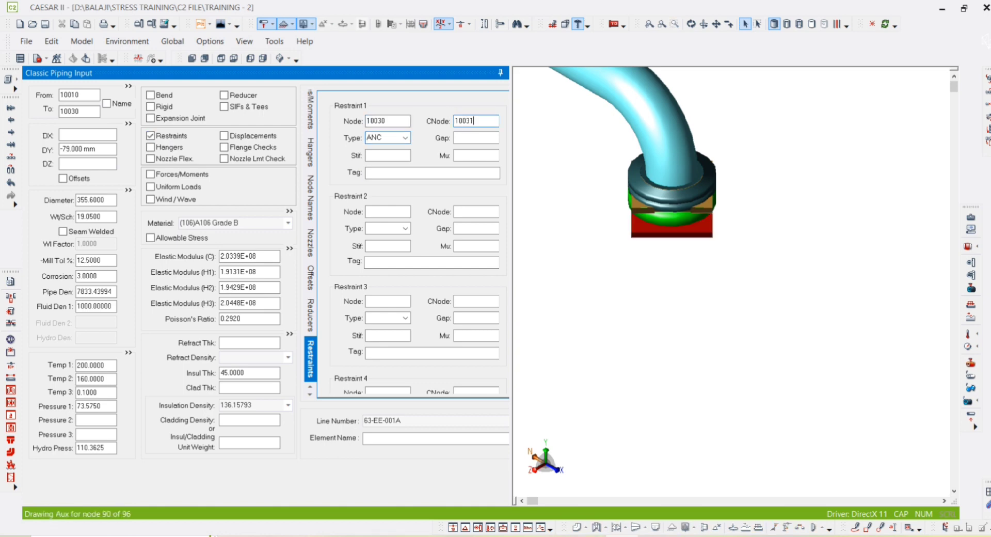
{"action": "key", "text": "Tab"}
Add a new element from node 10031 to 10050 with a DY of -1219 mm.
{"action": "left_click", "coordinate": [87, 110]}
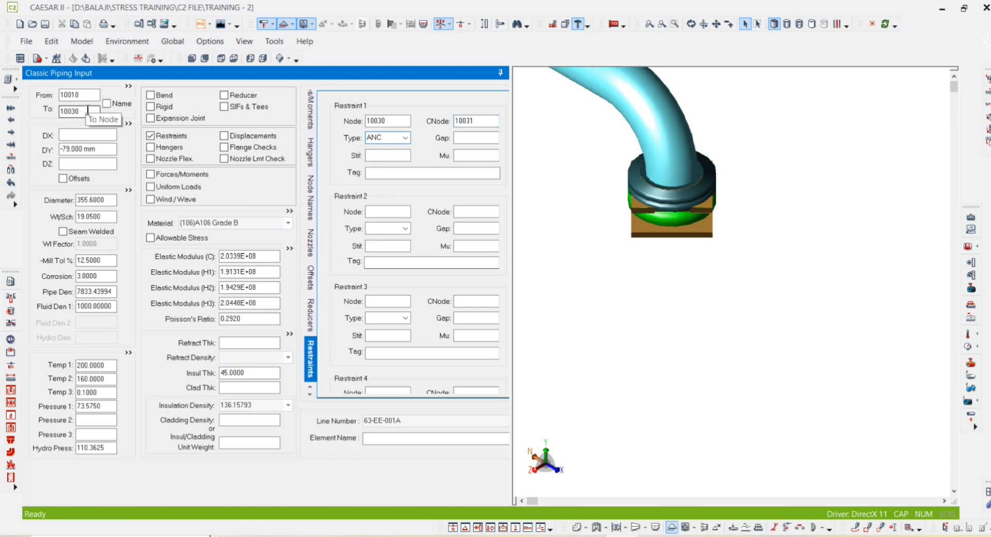
{"action": "double_click", "coordinate": [88, 110]}
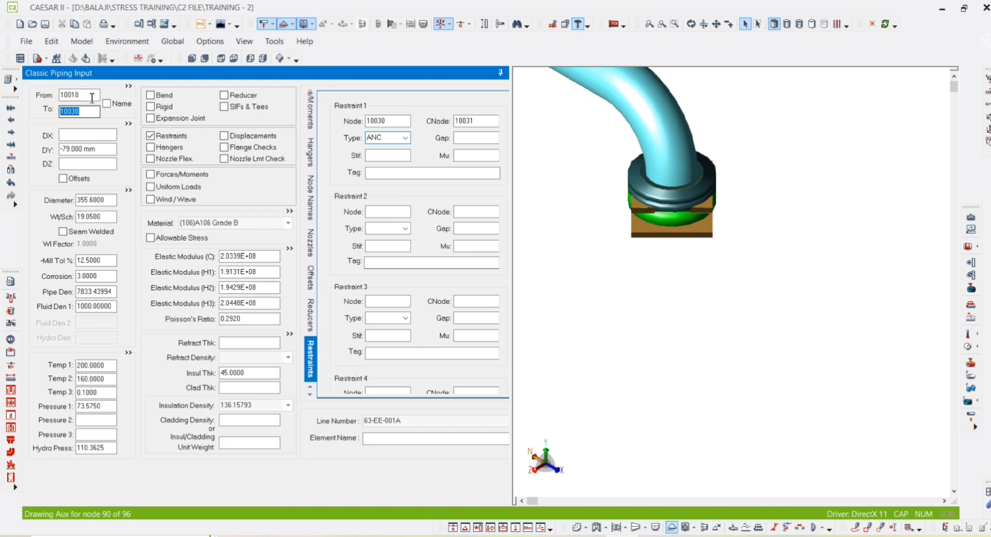
{"action": "key", "text": "alt+c"}
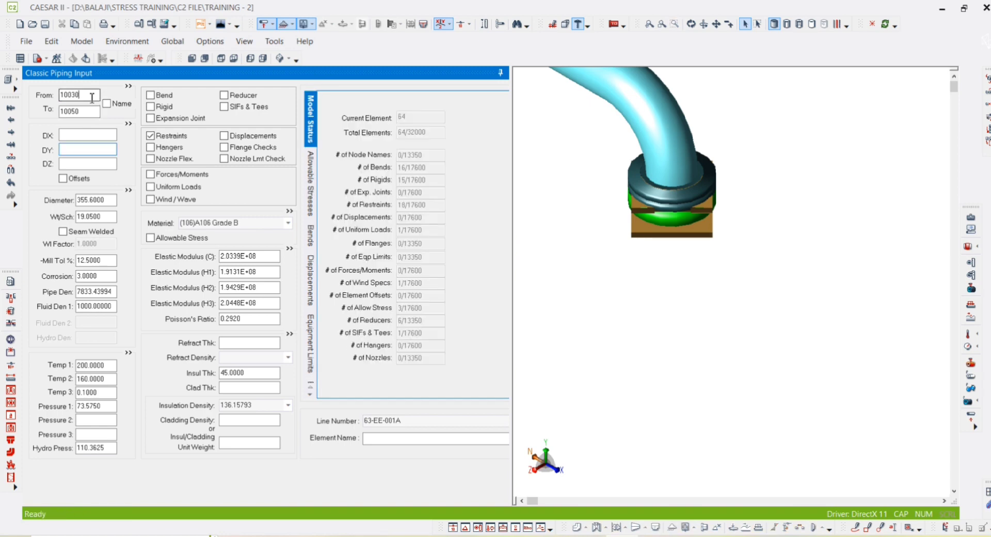
{"action": "key", "text": "BackSpace"}
{"action": "type", "text": "1"}
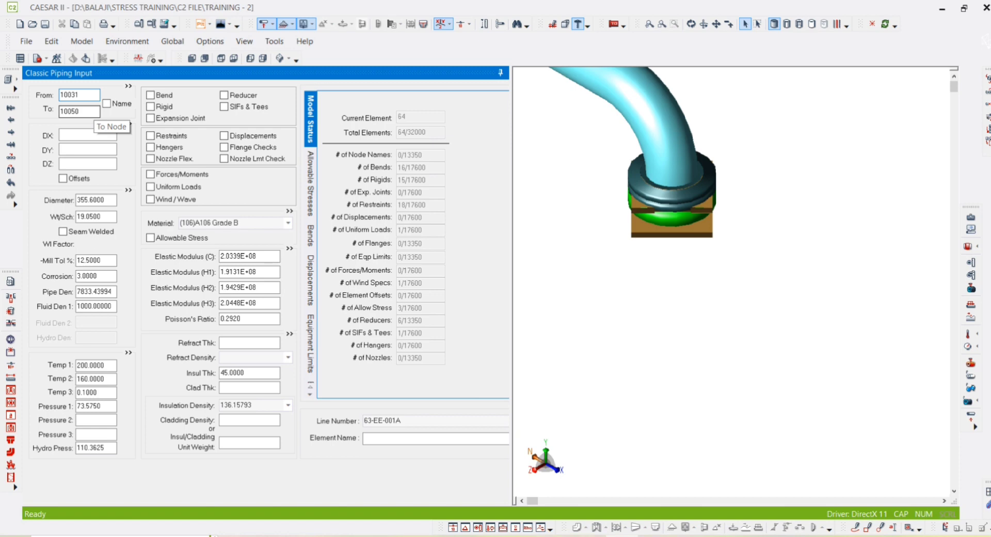
{"action": "key", "text": "Tab"}
{"action": "left_click", "coordinate": [73, 149]}
{"action": "type", "text": "-1219"}
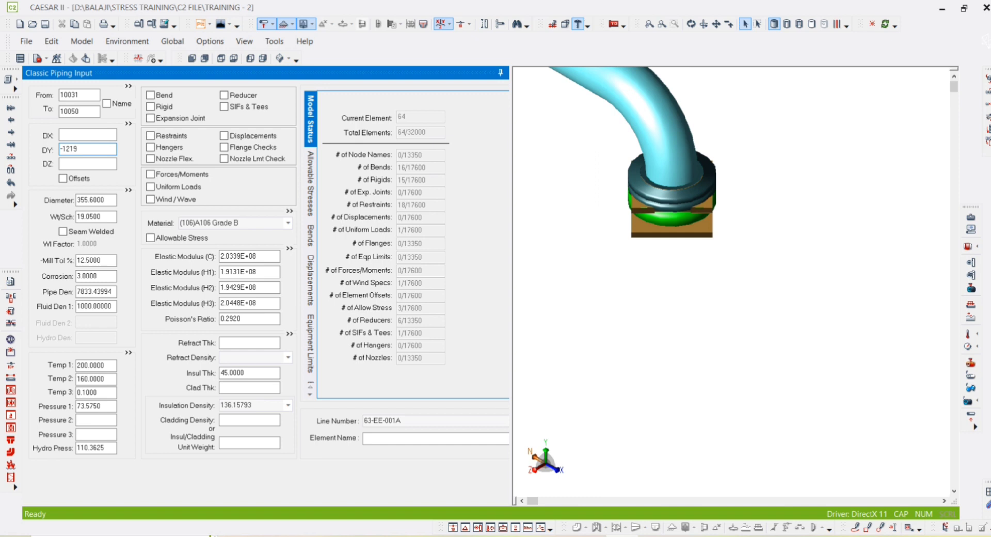
{"action": "key", "text": "Tab"}
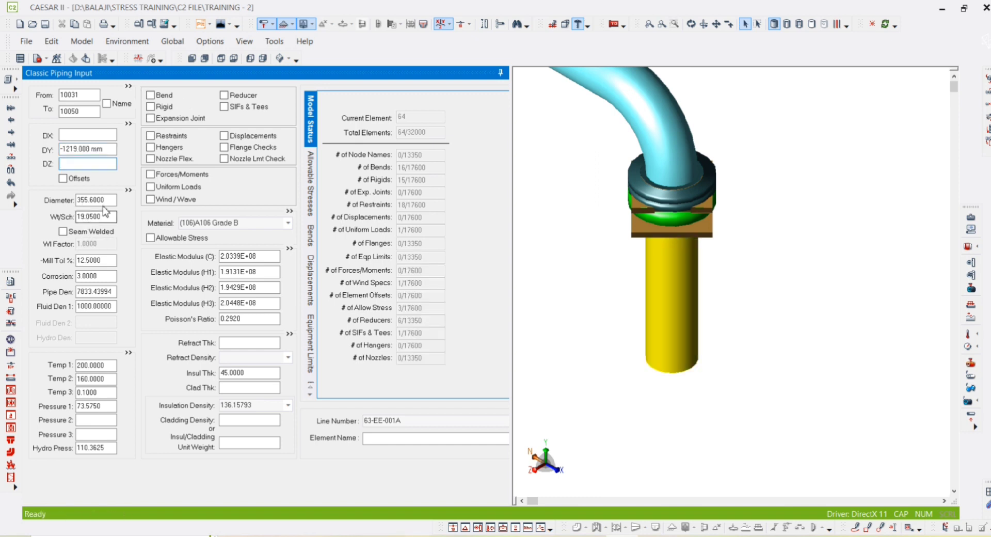
Set element 10031–10050 to a 2438 mm diameter and 15.9 mm wall thickness, and save the job.
{"action": "double_click", "coordinate": [101, 200]}
{"action": "type", "text": "2438"}
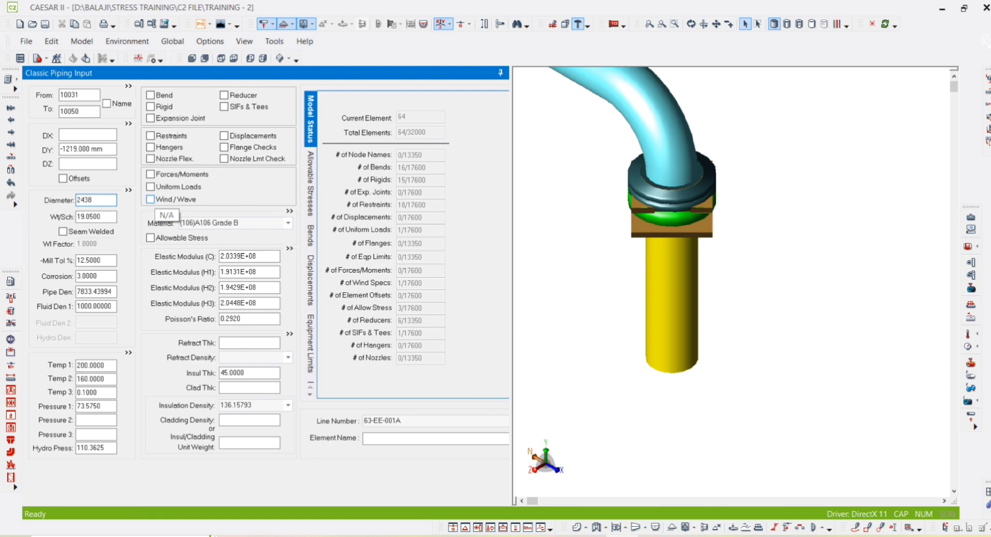
{"action": "key", "text": "Tab"}
{"action": "type", "text": "15.9"}
{"action": "left_click", "coordinate": [260, 223]}
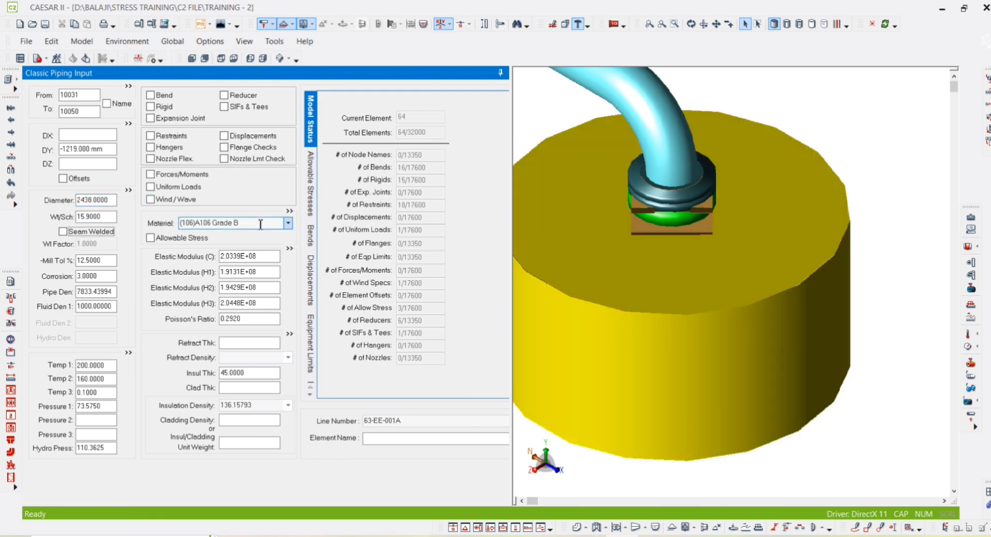
{"action": "left_click", "coordinate": [45, 24]}
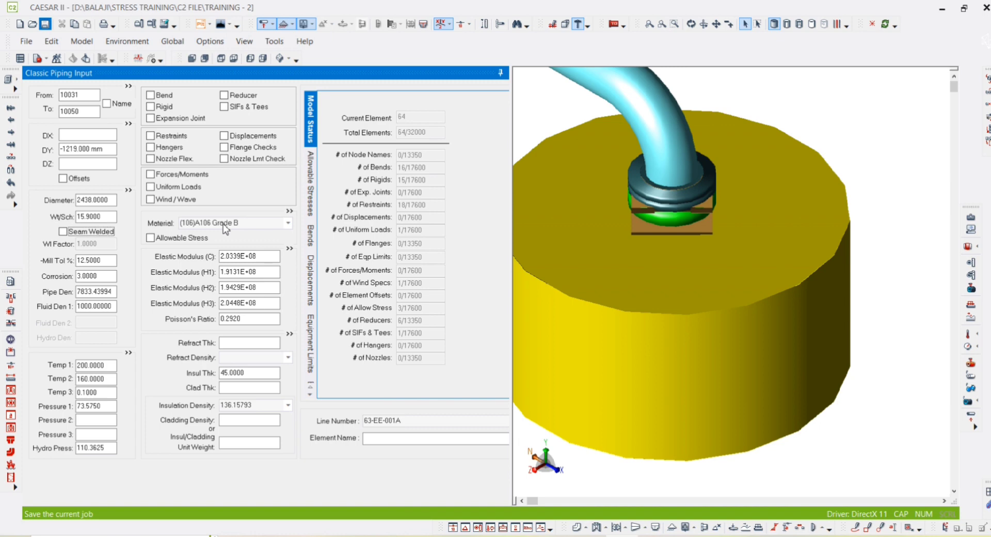
Assign material A516 70 to element 10031–10050 and make the element rigid.
{"action": "key", "text": "Tab"}
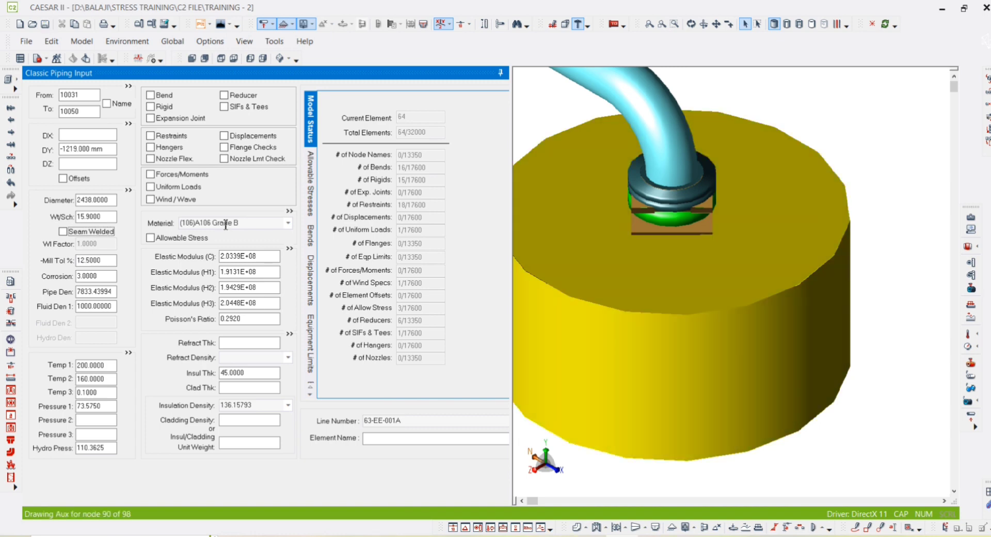
{"action": "left_click", "coordinate": [225, 224]}
{"action": "type", "text": "A516"}
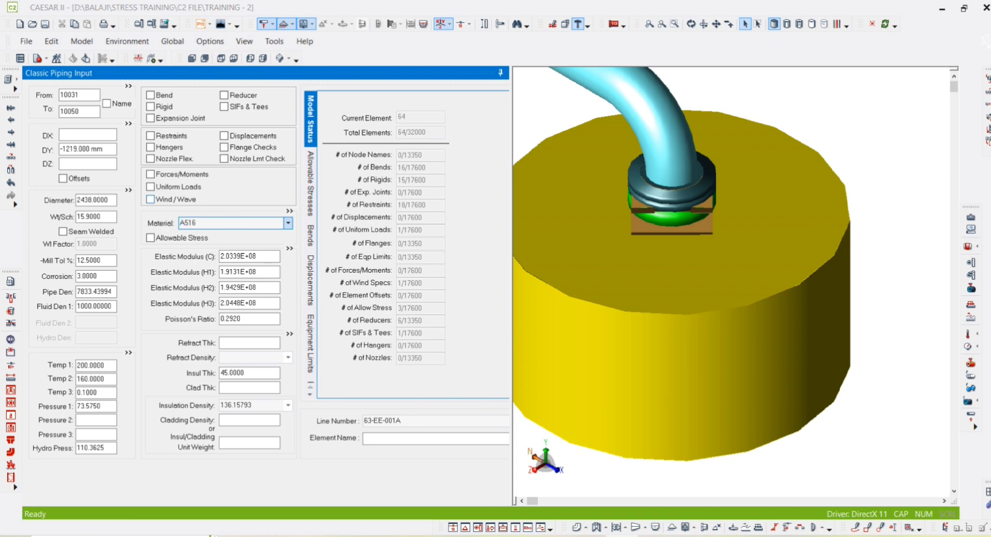
{"action": "key", "text": "Return"}
{"action": "double_click", "coordinate": [406, 243]}
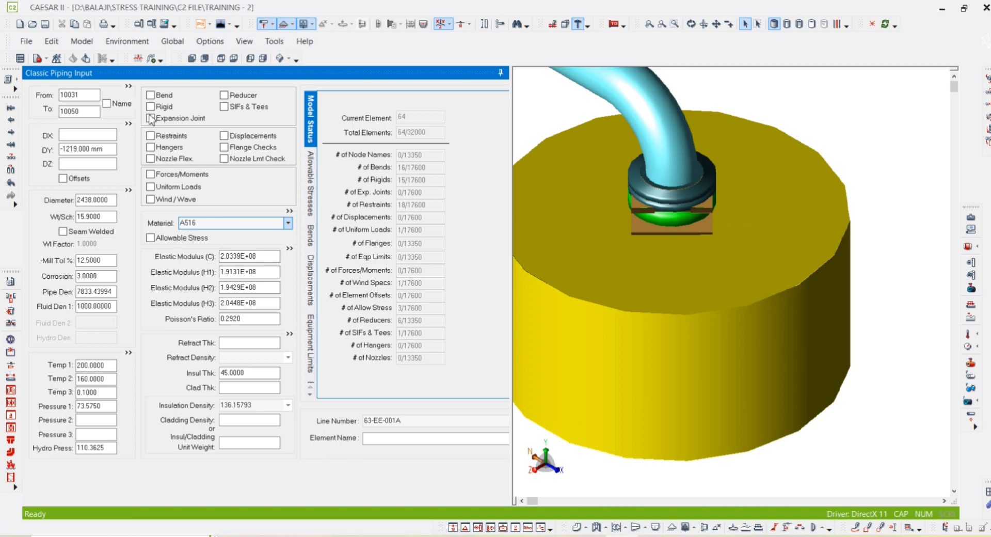
{"action": "left_click", "coordinate": [85, 111]}
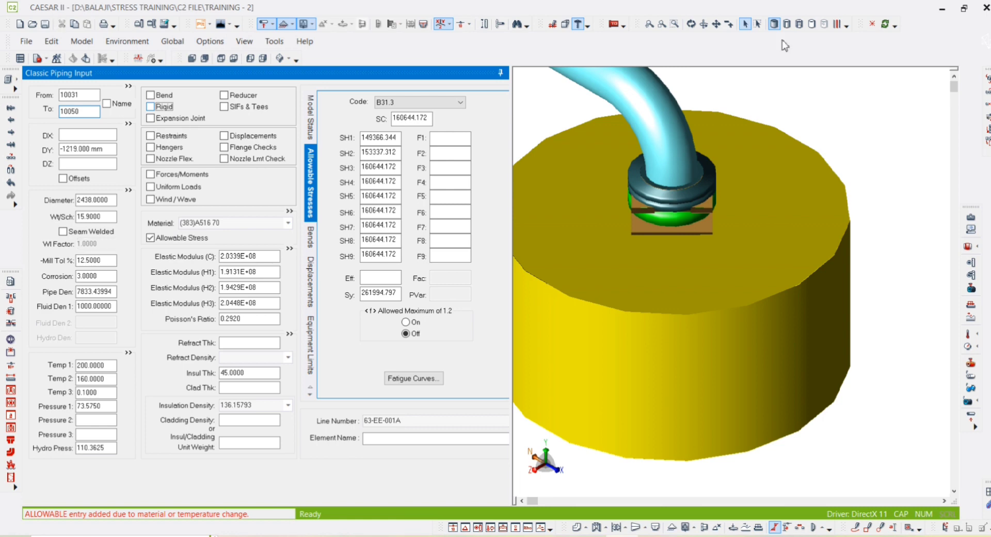
{"action": "key", "text": "space"}
Add the shell element from node 10050 to 10070 with a DZ of 4888 mm.
{"action": "left_click", "coordinate": [83, 113]}
{"action": "double_click", "coordinate": [88, 108]}
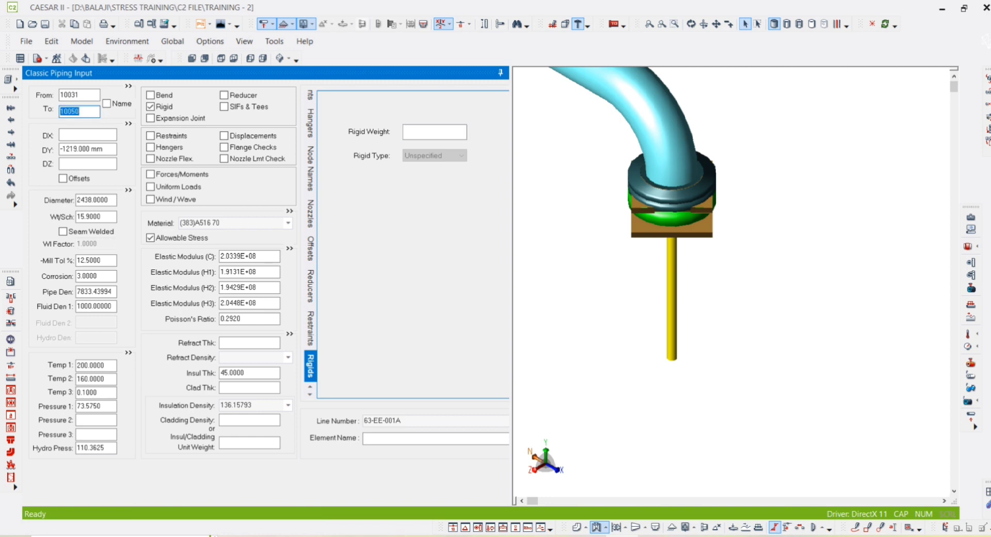
{"action": "left_click", "coordinate": [428, 536]}
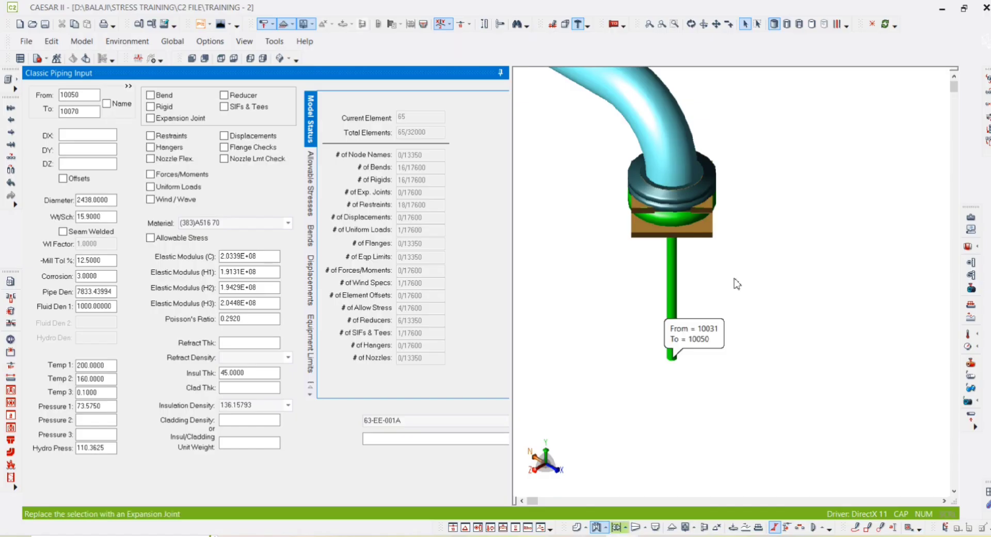
{"action": "scroll", "coordinate": [737, 283], "scroll_direction": "down", "scroll_amount": 5}
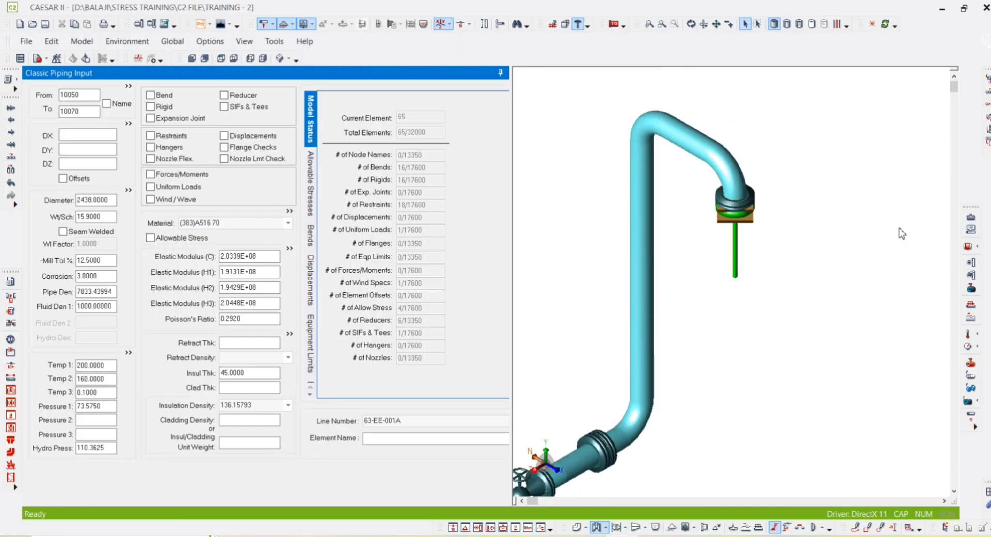
{"action": "left_click", "coordinate": [89, 164]}
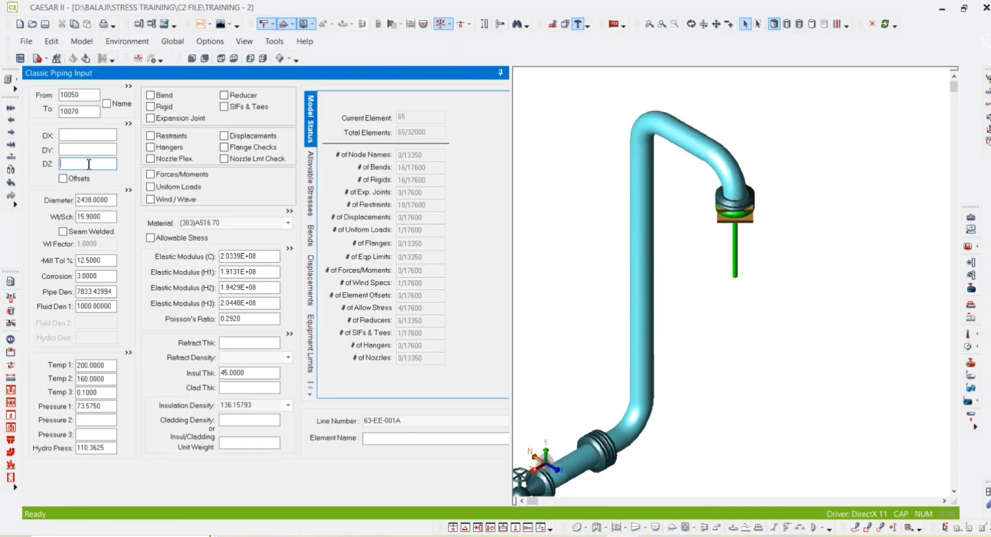
{"action": "type", "text": "4888"}
{"action": "key", "text": "Tab"}
{"action": "mouse_move", "coordinate": [692, 318]}
{"action": "middle_click_drag", "start_coordinate": [691, 314], "coordinate": [728, 250]}
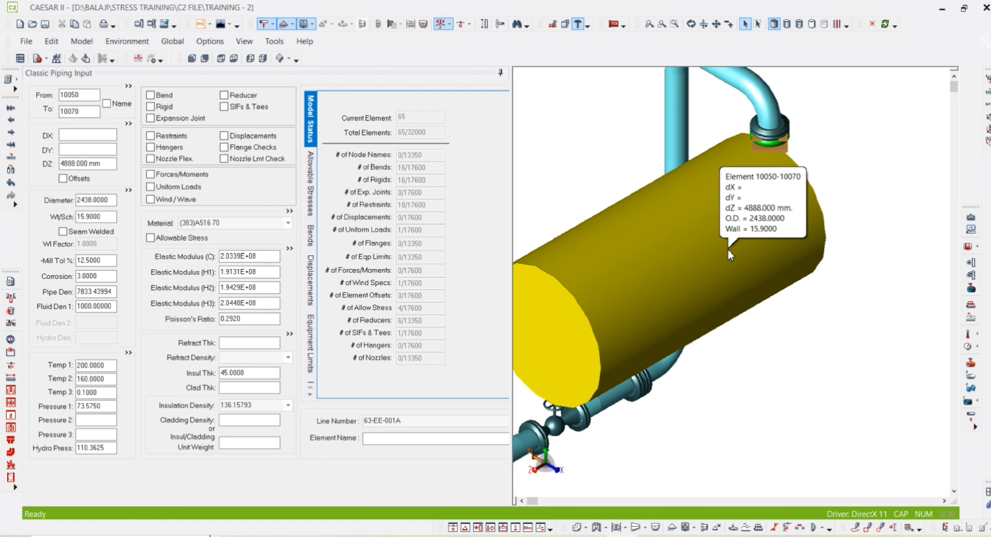
{"action": "left_click", "coordinate": [153, 108]}
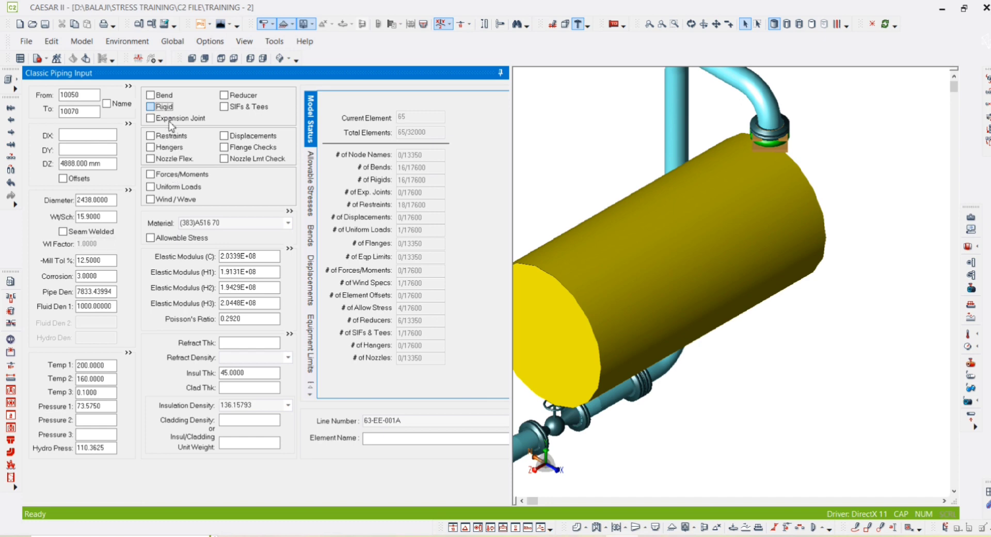
Make the shell element from node 10050 to 10070 rigid.
{"action": "key", "text": "space"}
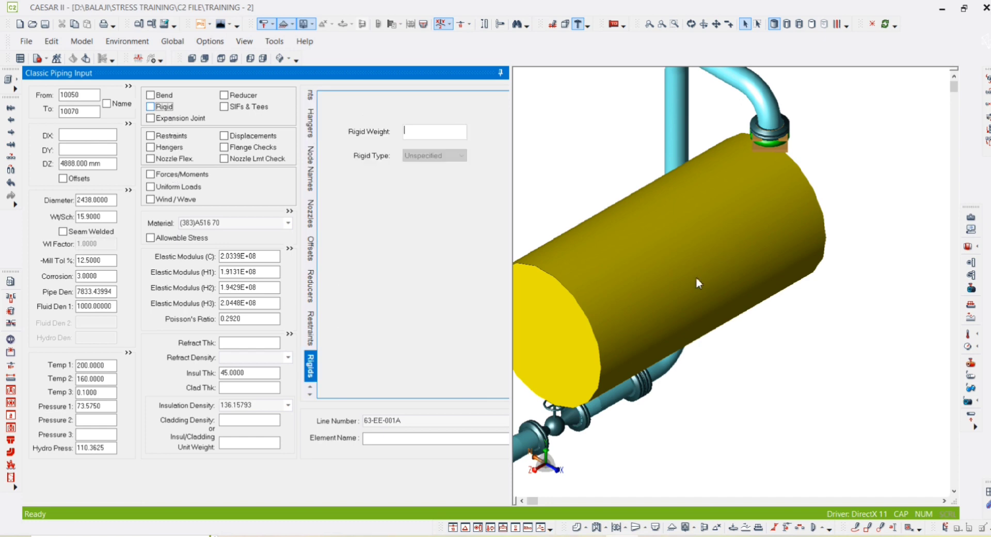
{"action": "left_click", "coordinate": [742, 258]}
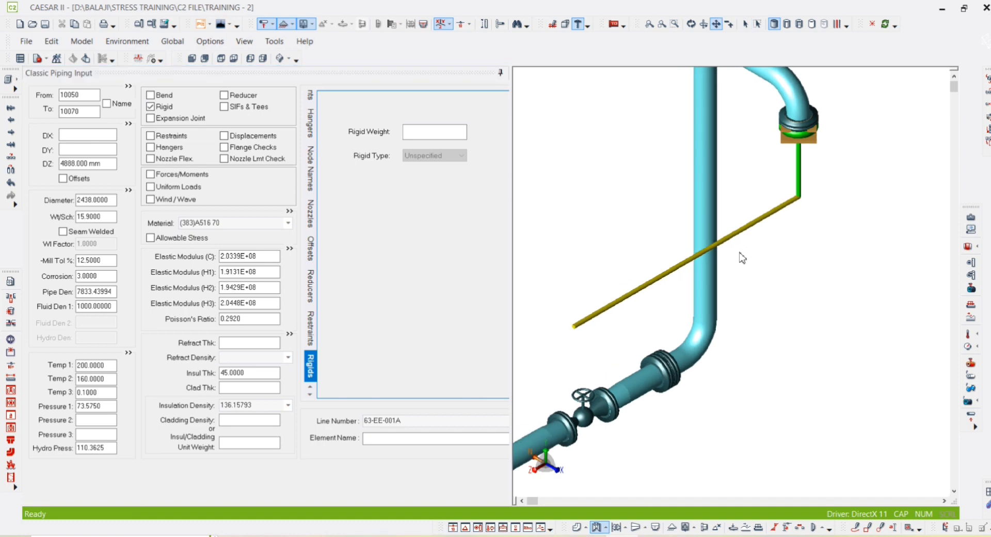
{"action": "scroll", "coordinate": [742, 258], "scroll_direction": "down", "scroll_amount": 2}
{"action": "key", "text": "Escape"}
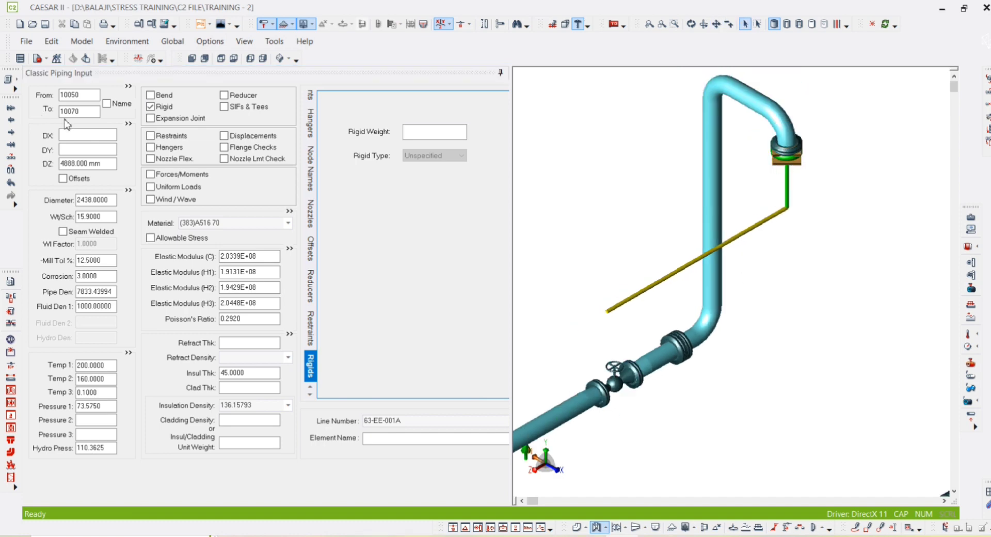
{"action": "left_click", "coordinate": [96, 110]}
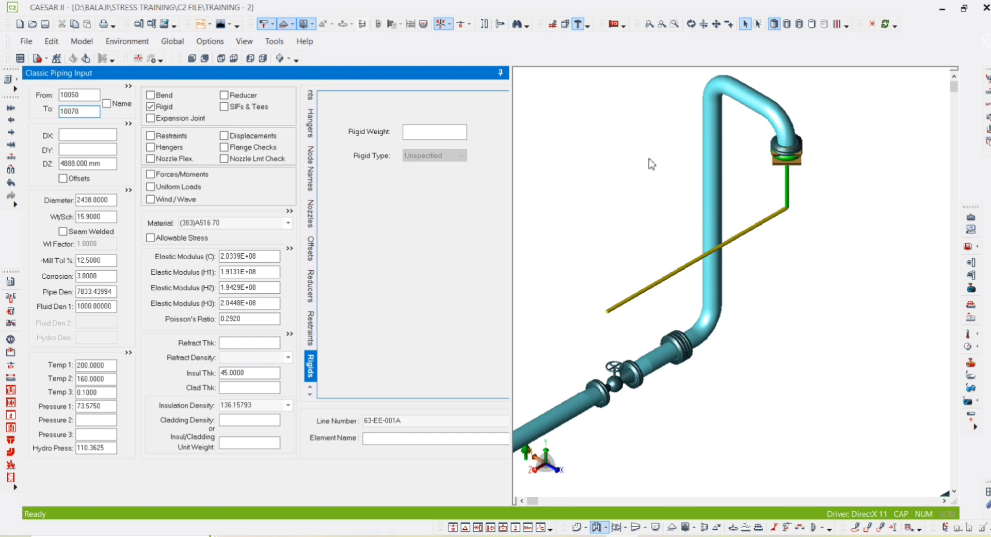
Review the modelled route from nozzle C, including the anchor between nodes 10030 and 10031, against the centreline marked on the Equipment GA.
{"action": "middle_click_drag", "start_coordinate": [646, 162], "coordinate": [559, 188]}
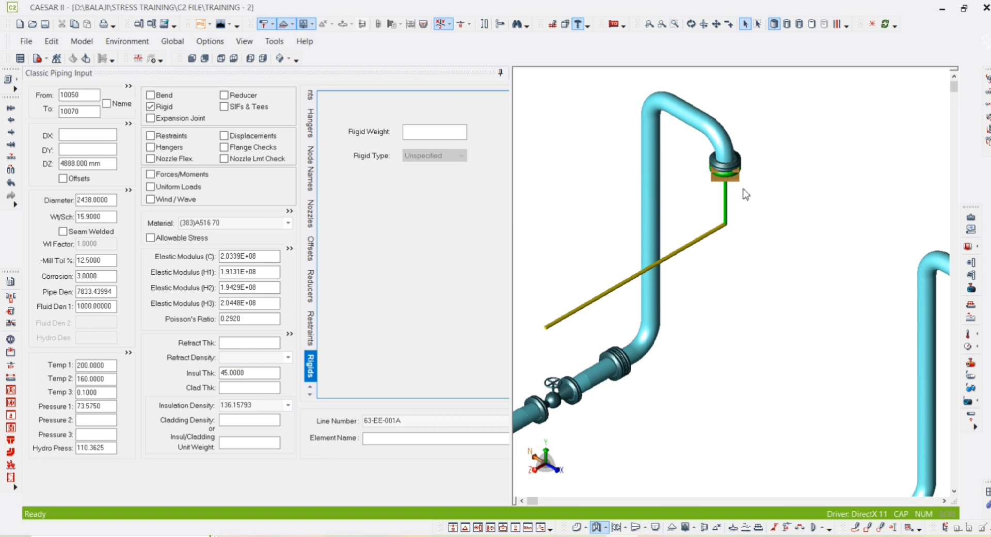
{"action": "scroll", "coordinate": [735, 191], "scroll_direction": "up", "scroll_amount": 1}
{"action": "scroll", "coordinate": [735, 192], "scroll_direction": "up", "scroll_amount": 1}
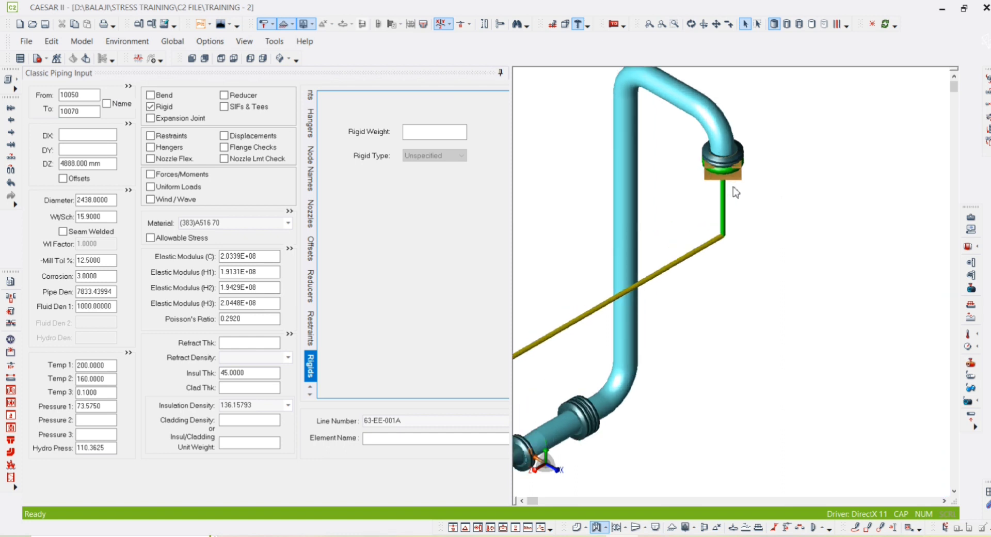
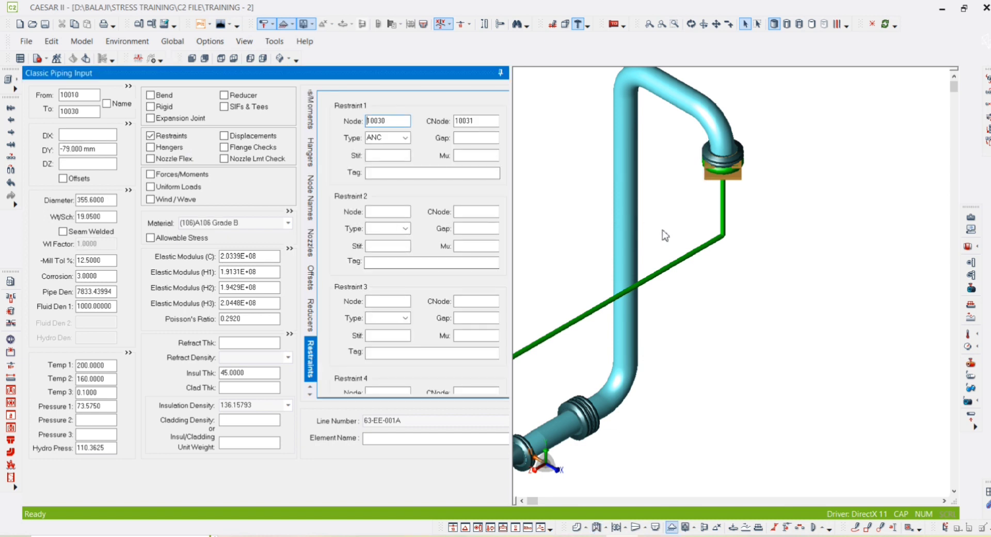
{"action": "middle_click_drag", "start_coordinate": [697, 238], "coordinate": [728, 200]}
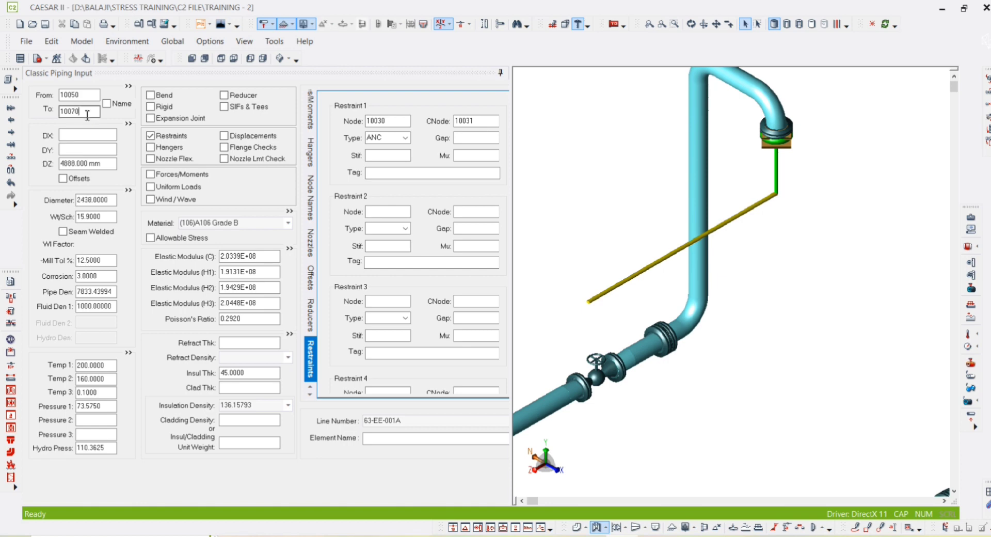
{"action": "left_click", "coordinate": [87, 113]}
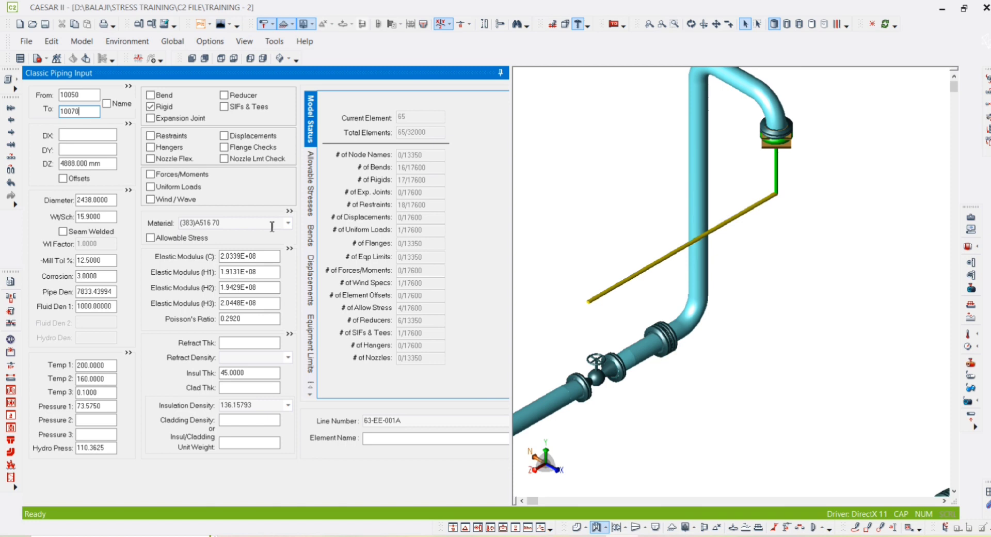
{"action": "key", "text": "alt+Tab"}
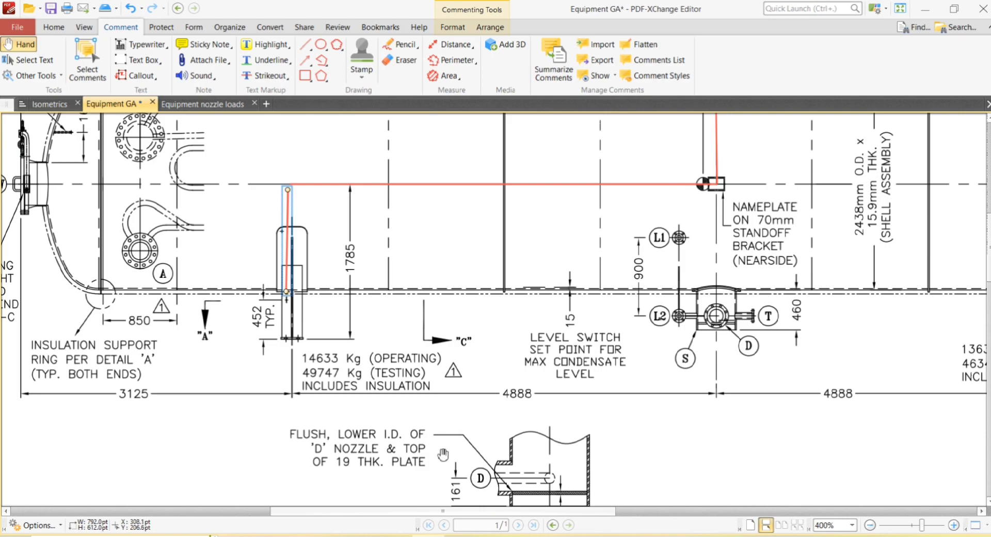
{"action": "left_click", "coordinate": [623, 536]}
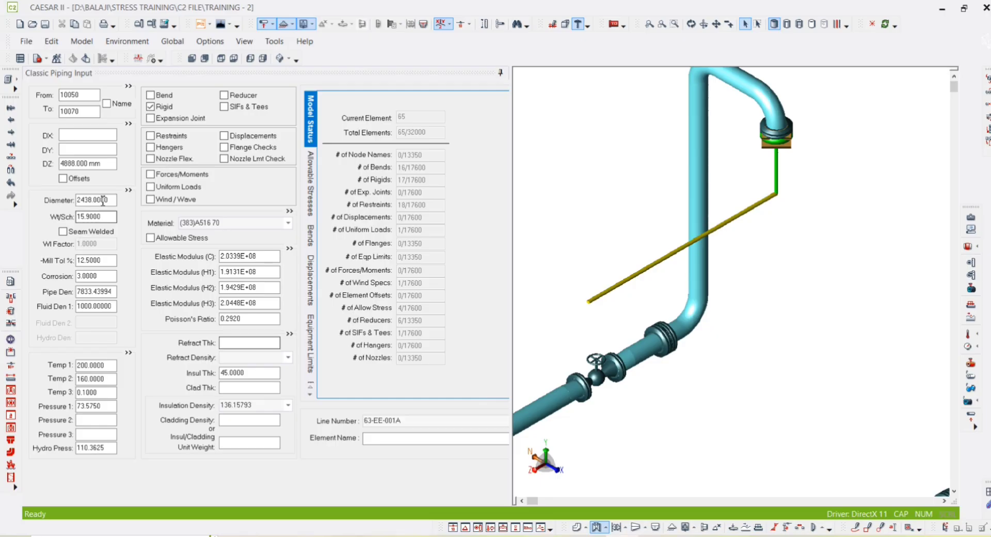
Add a new element from node 10070 to 10090 with a DY of -1219 mm.
{"action": "left_click", "coordinate": [94, 111]}
{"action": "double_click", "coordinate": [94, 111]}
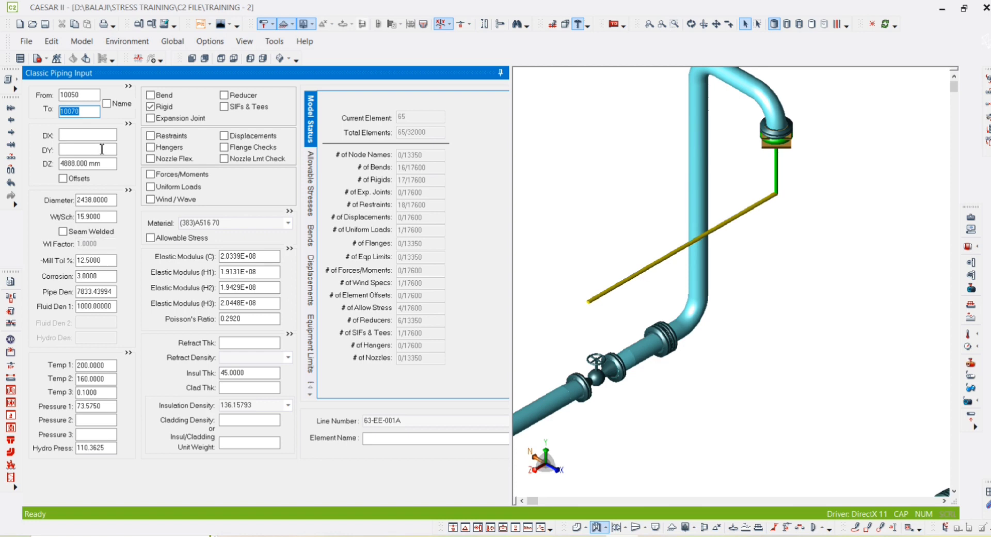
{"action": "key", "text": "Page_Down"}
{"action": "left_click", "coordinate": [102, 149]}
{"action": "type", "text": "-1219"}
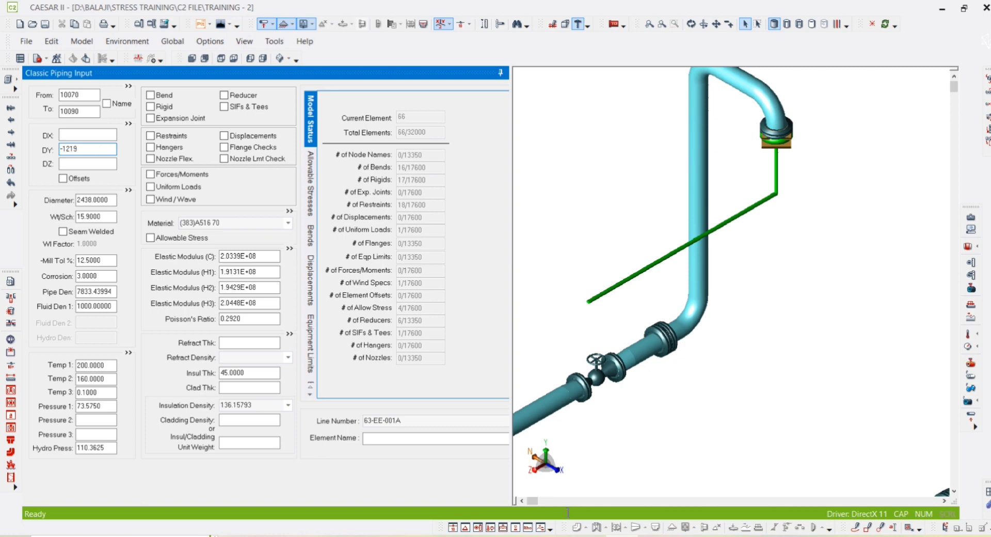
Examine the saddle on the Equipment GA, including view B-B, for the distance from the vessel centreline to the baseplate.
{"action": "key", "text": "alt+Tab"}
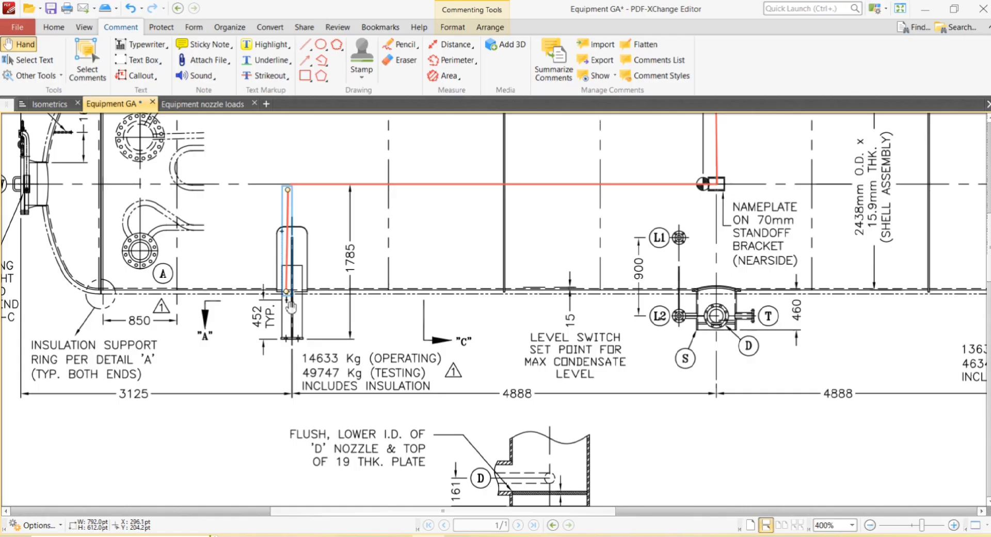
{"action": "scroll", "coordinate": [289, 310], "scroll_direction": "up", "scroll_amount": 2, "text": "ctrl"}
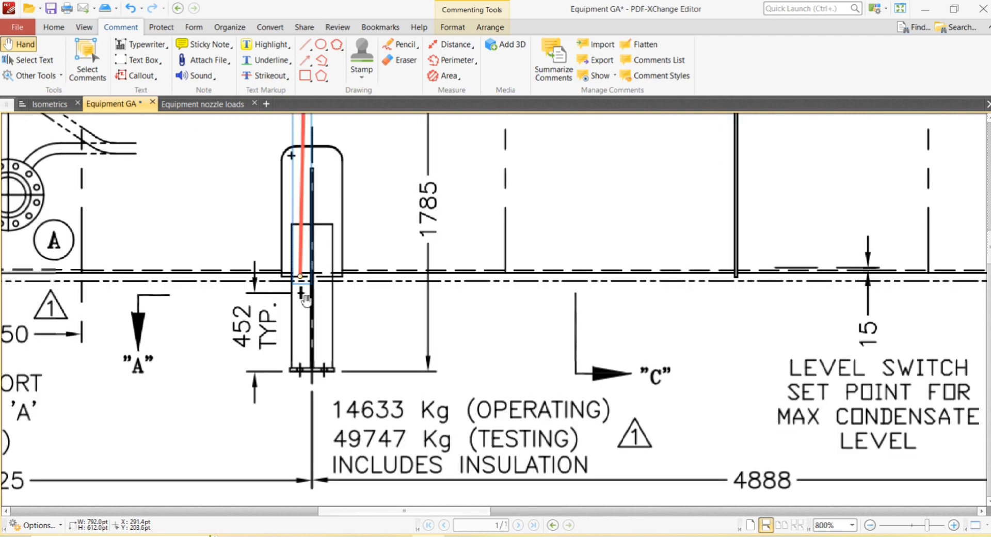
{"action": "scroll", "coordinate": [306, 299], "scroll_direction": "down", "scroll_amount": 4, "text": "ctrl"}
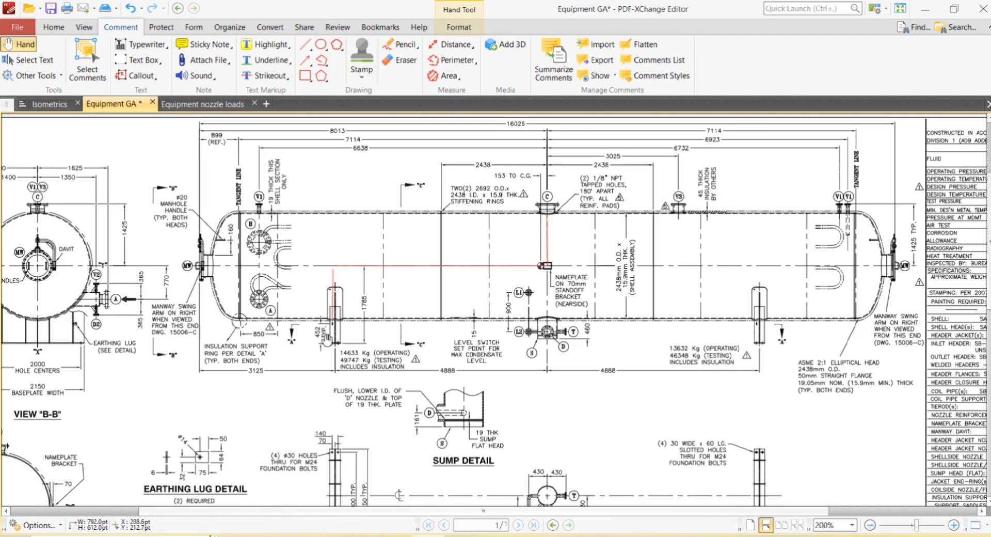
{"action": "scroll", "coordinate": [337, 327], "scroll_direction": "up", "scroll_amount": 2, "text": "ctrl"}
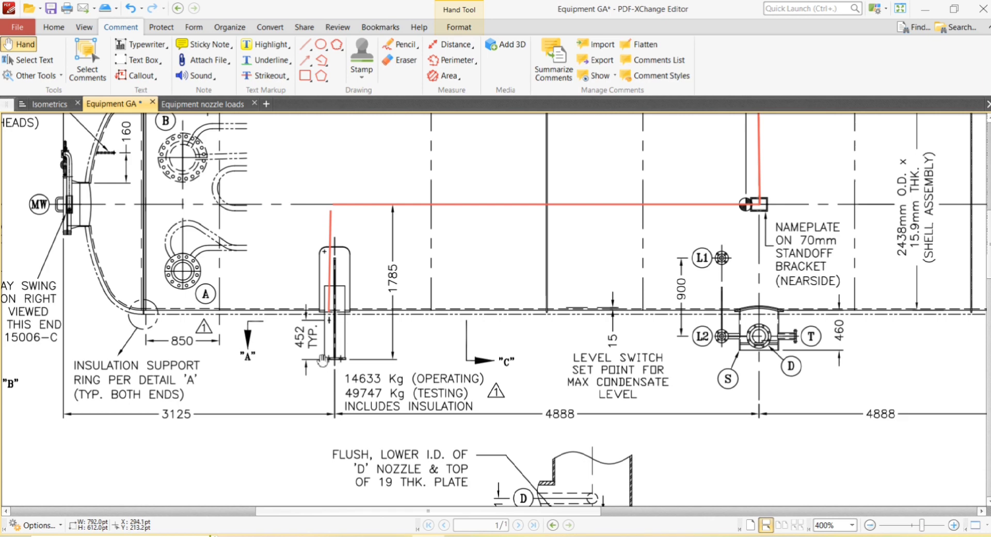
{"action": "scroll", "coordinate": [109, 366], "scroll_direction": "left", "scroll_amount": 5}
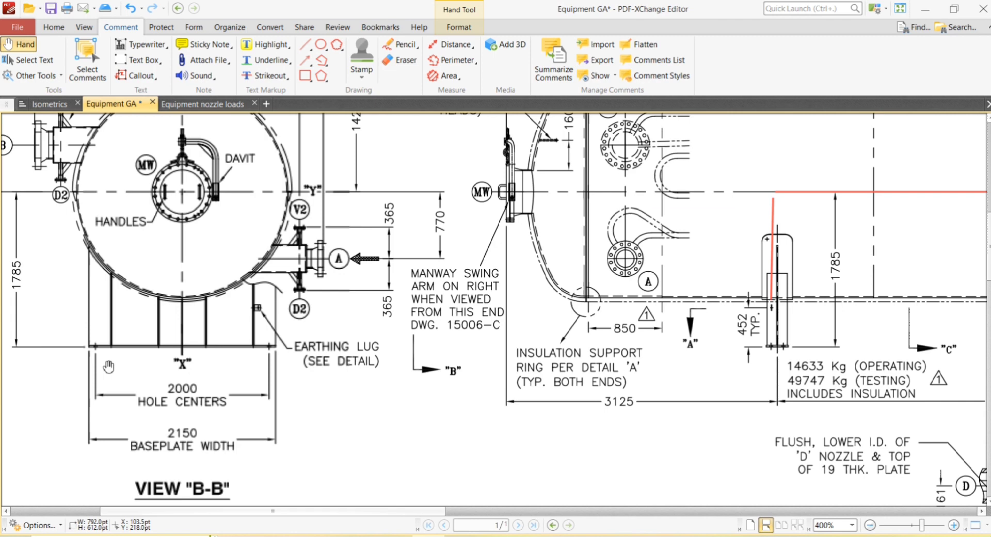
{"action": "left_click_drag", "start_coordinate": [181, 370], "coordinate": [225, 374]}
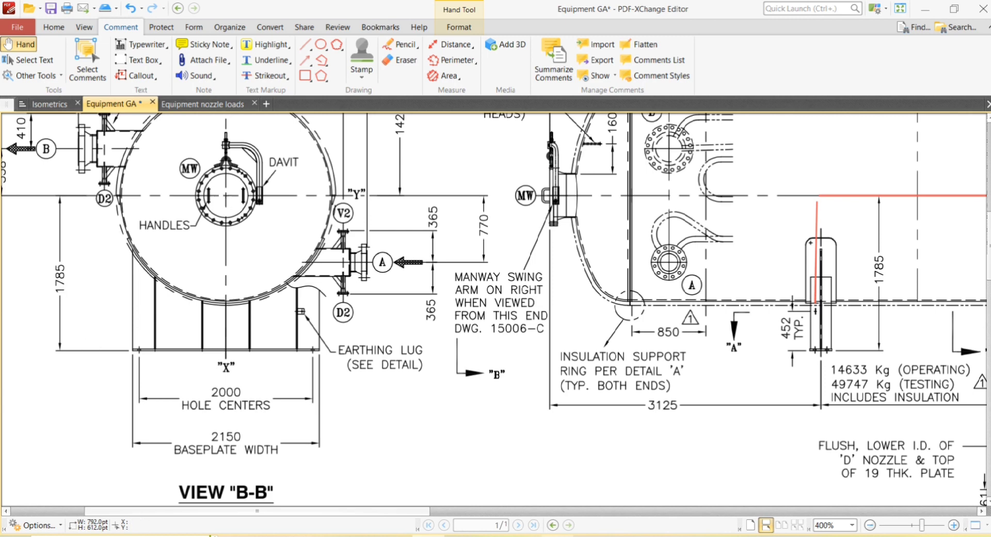
Subtract 1219 from 1785 in Calculator to work out the saddle height below the shell.
{"action": "key", "text": "alt+Tab"}
{"action": "key", "text": "Escape"}
{"action": "type", "text": "1785 - "}
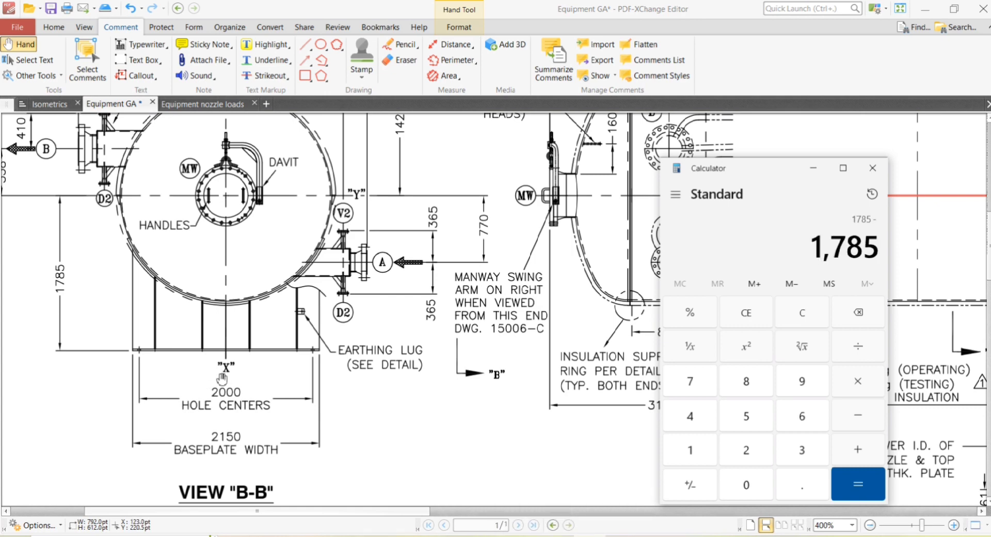
{"action": "type", "text": "1219"}
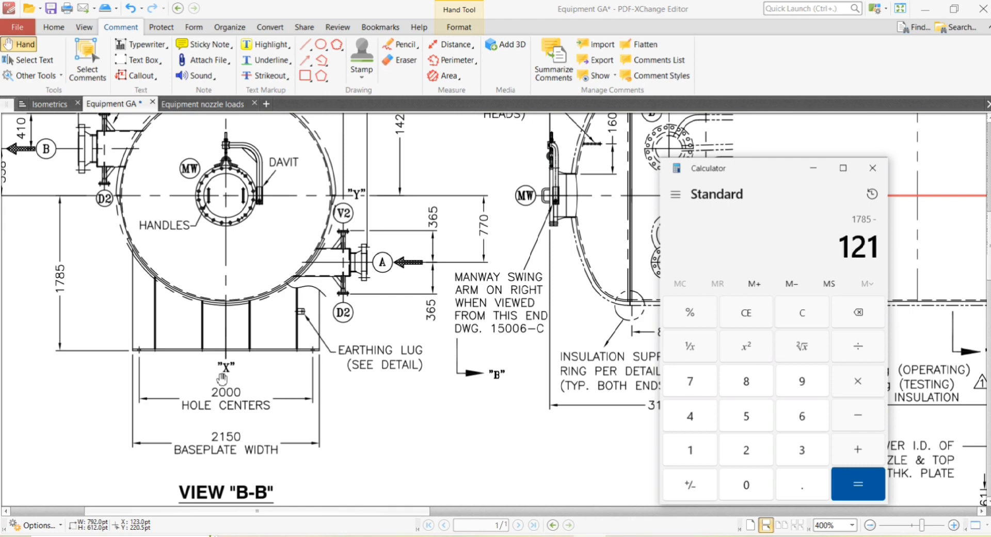
{"action": "key", "text": "Return"}
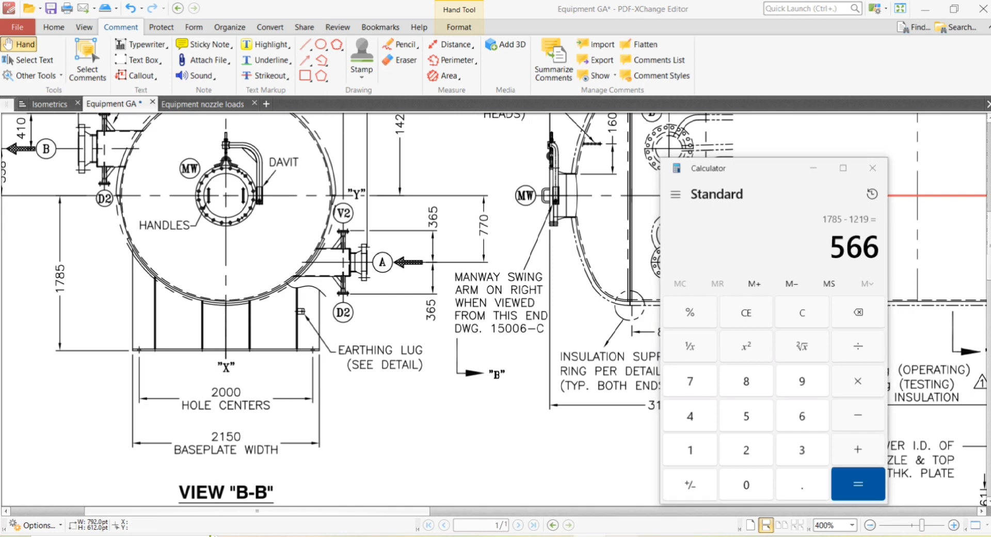
Return to CAESAR II and make element 10070–10090 rigid.
{"action": "key", "text": "alt+Tab"}
{"action": "left_click", "coordinate": [69, 110]}
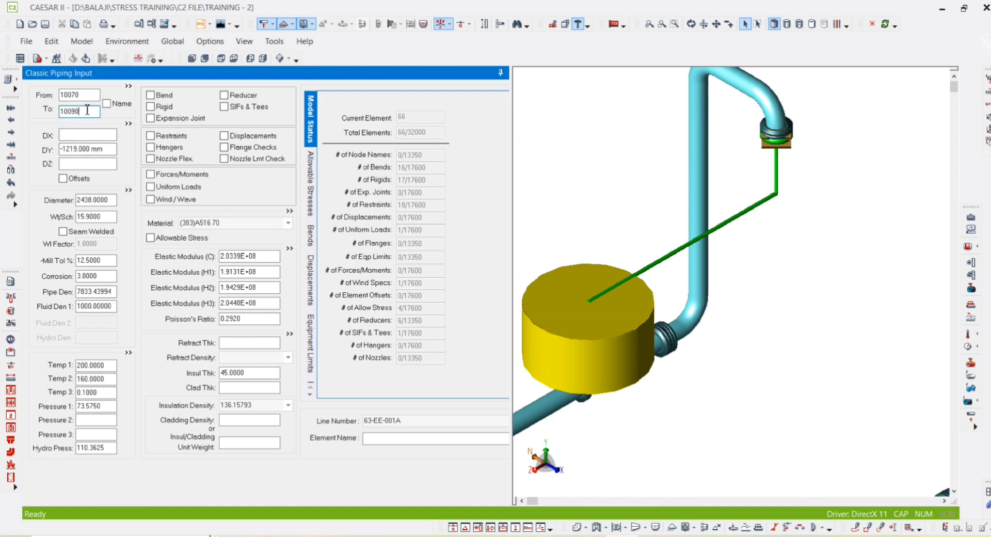
{"action": "left_click", "coordinate": [166, 108]}
{"action": "key", "text": "space"}
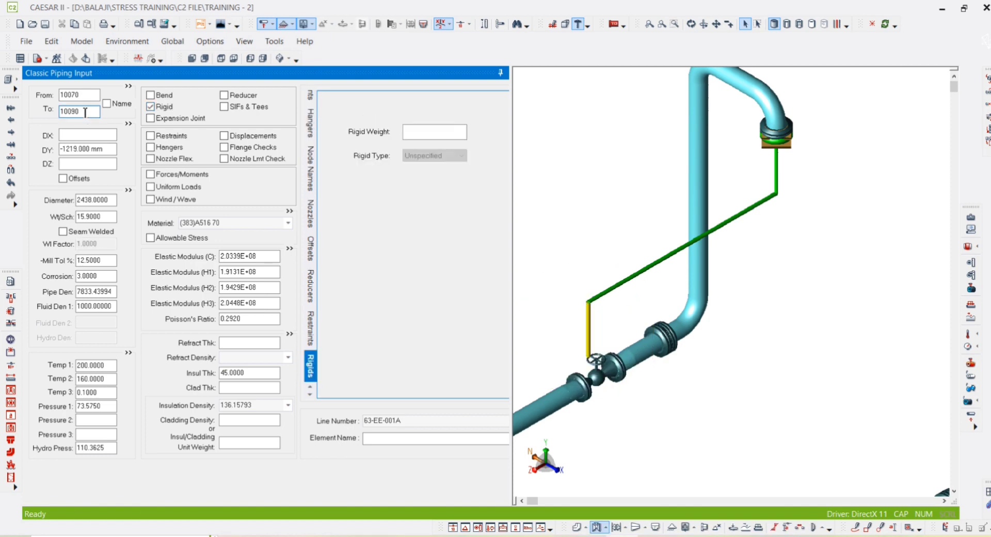
Add a rigid element from node 10090 to 10110 with a DY of -566 mm.
{"action": "double_click", "coordinate": [85, 111]}
{"action": "key", "text": "Page_Down"}
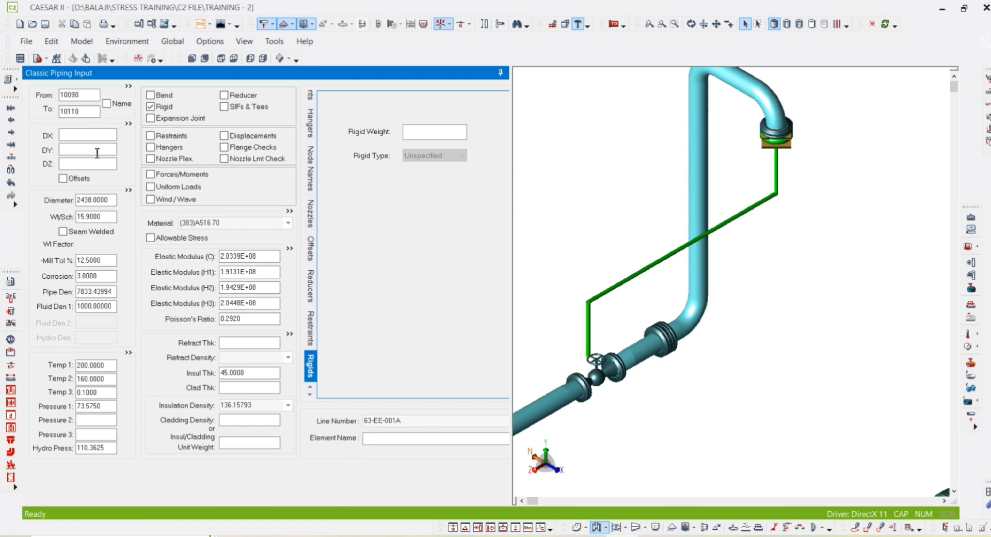
{"action": "left_click", "coordinate": [98, 150]}
{"action": "type", "text": "-566.000"}
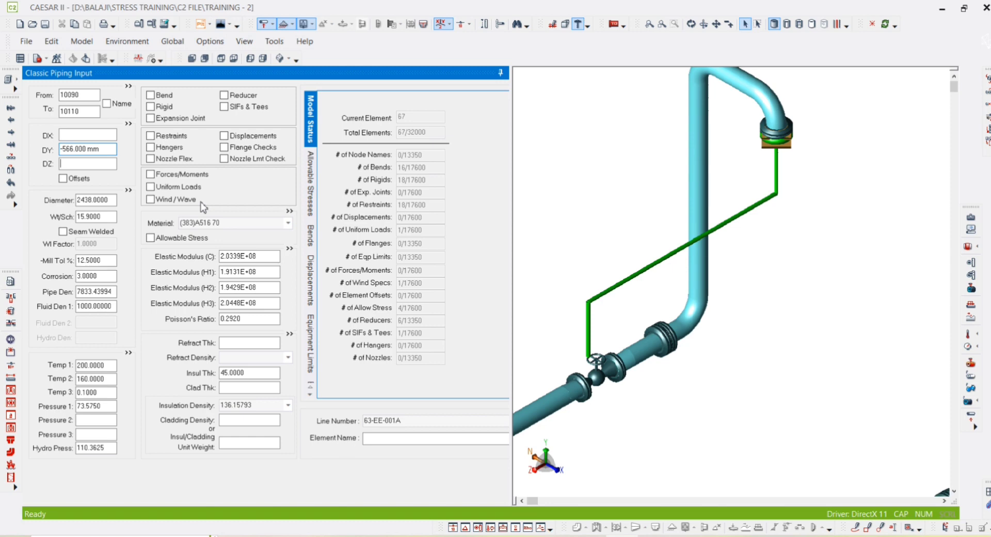
{"action": "key", "text": "Tab"}
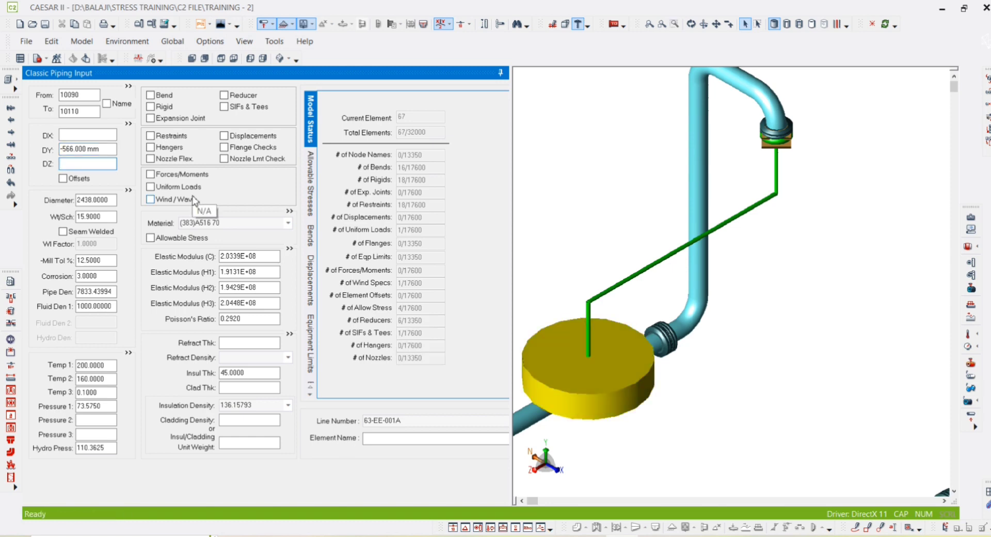
{"action": "double_click", "coordinate": [158, 107]}
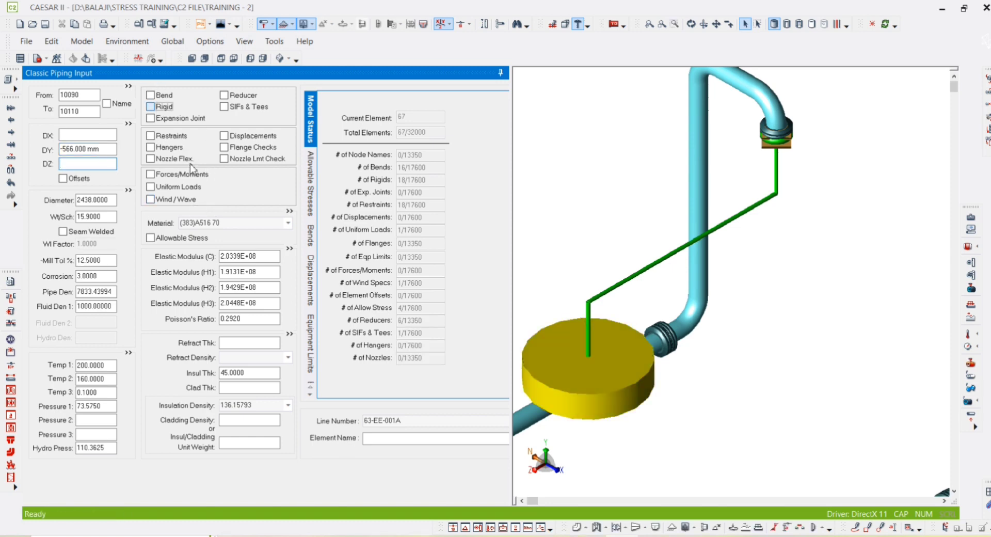
Add an anchor (ANC) restraint at node 10110, the base of the saddle.
{"action": "left_click", "coordinate": [173, 135]}
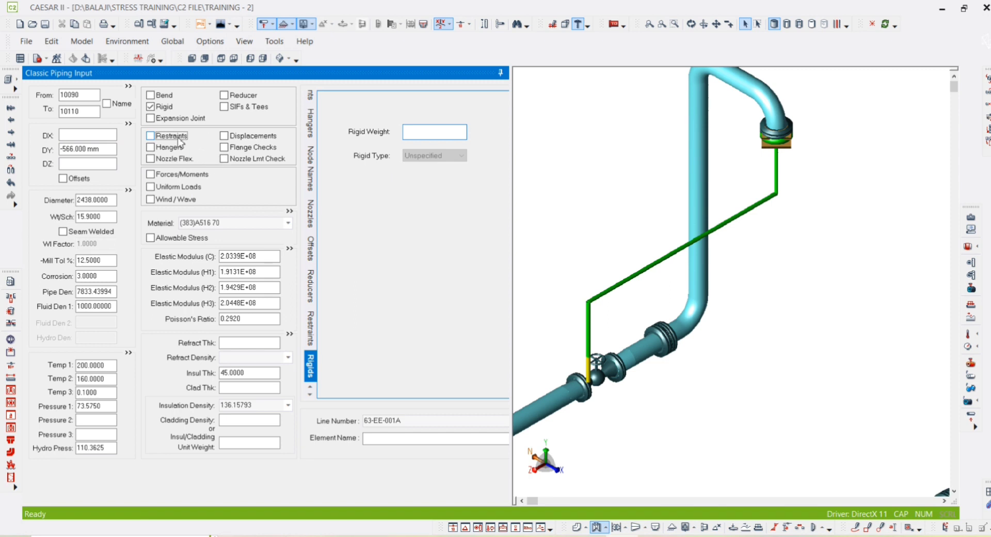
{"action": "left_click", "coordinate": [177, 138]}
{"action": "left_click", "coordinate": [394, 137]}
{"action": "type", "text": "A"}
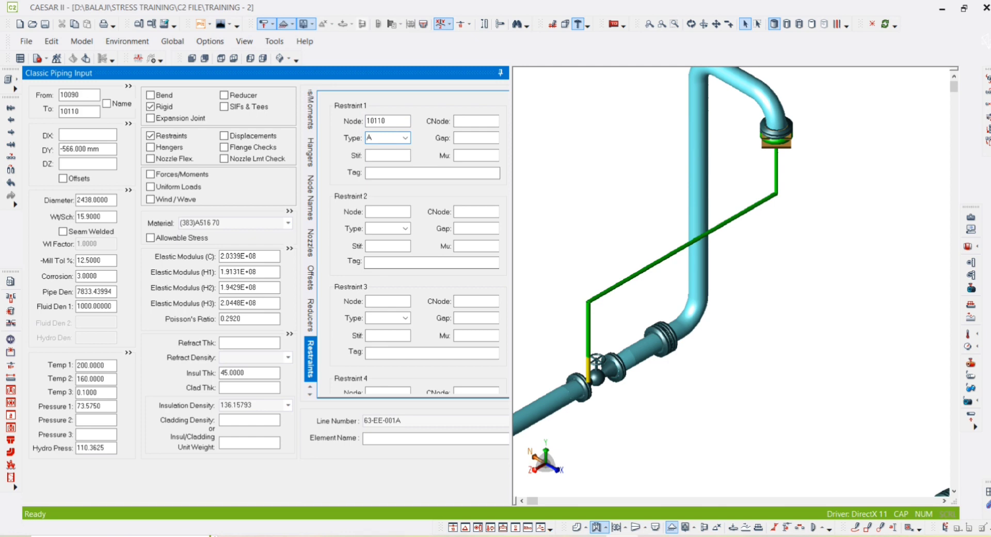
{"action": "type", "text": "NC"}
{"action": "key", "text": "Tab"}
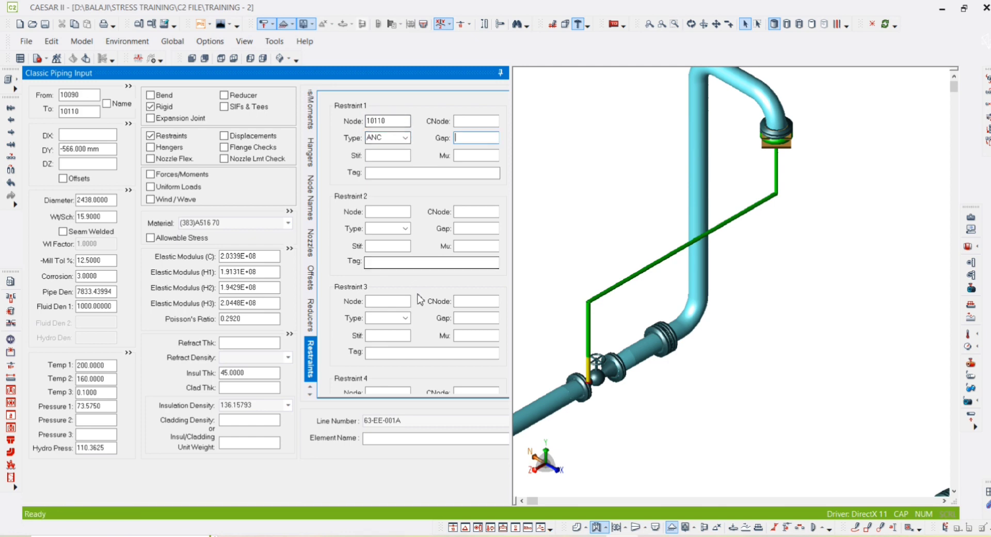
{"action": "left_click", "coordinate": [691, 23]}
{"action": "scroll", "coordinate": [677, 156], "scroll_direction": "down", "scroll_amount": 3}
{"action": "left_click_drag", "start_coordinate": [650, 317], "coordinate": [616, 290]}
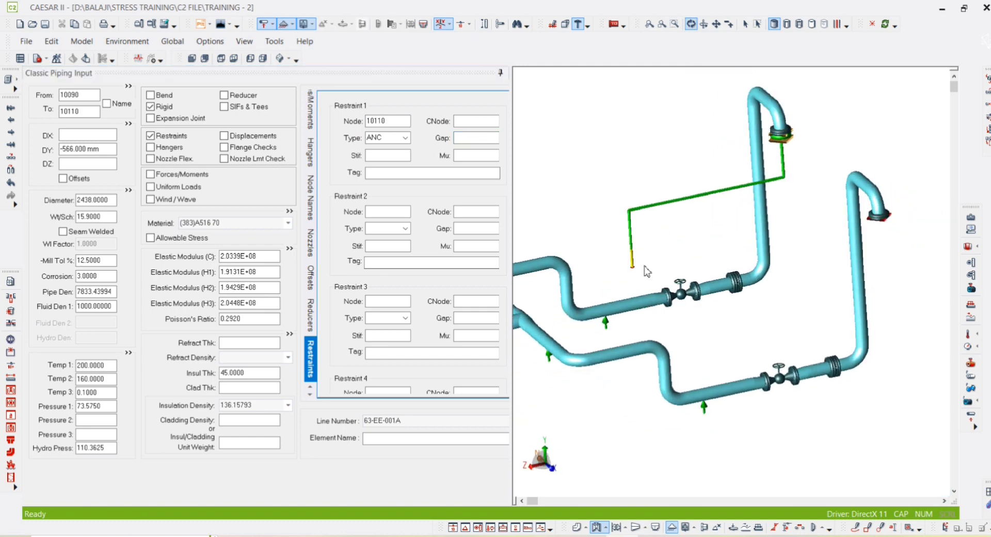
{"action": "scroll", "coordinate": [642, 260], "scroll_direction": "up", "scroll_amount": 3}
{"action": "scroll", "coordinate": [644, 266], "scroll_direction": "up", "scroll_amount": 1}
{"action": "left_click_drag", "start_coordinate": [645, 266], "coordinate": [790, 164]}
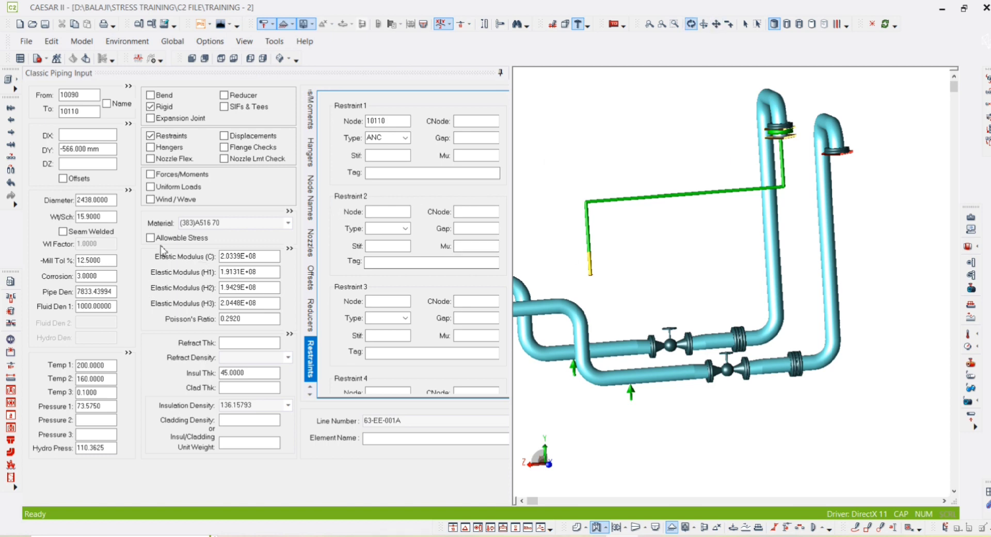
Set operating temperatures 1, 2 and 3 of element 10090–10110 to 21.
{"action": "left_click", "coordinate": [128, 354]}
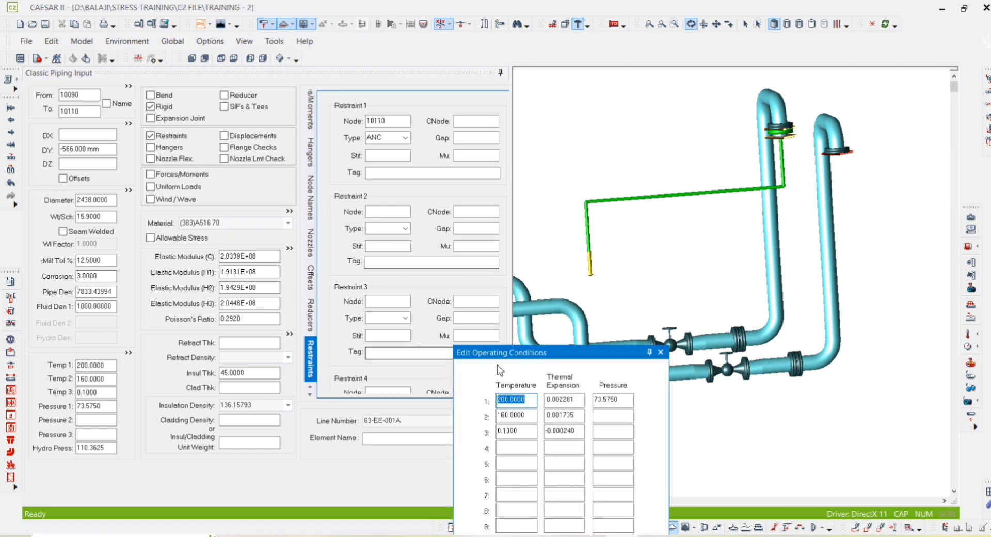
{"action": "type", "text": "21"}
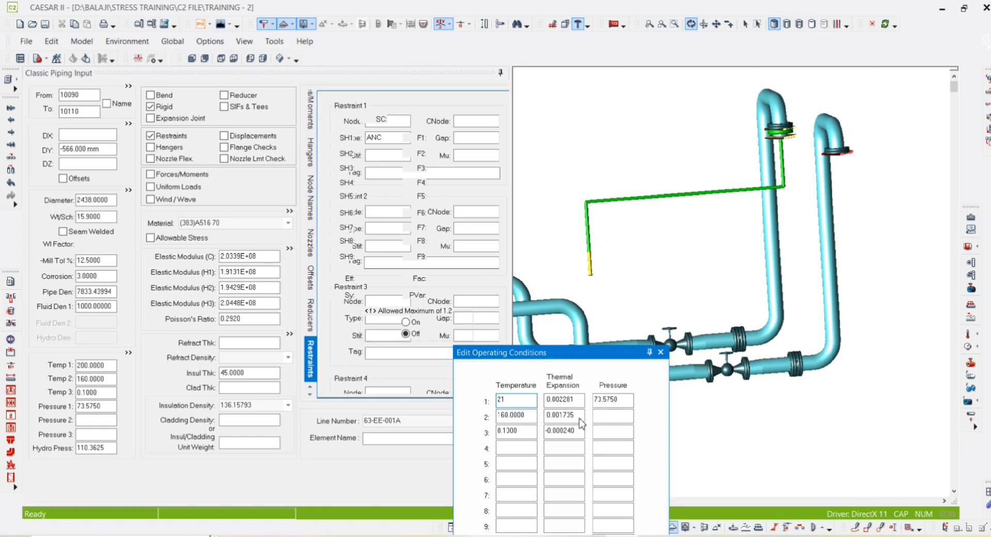
{"action": "key", "text": "Tab"}
{"action": "type", "text": "21"}
{"action": "left_click", "coordinate": [509, 432]}
{"action": "type", "text": "21"}
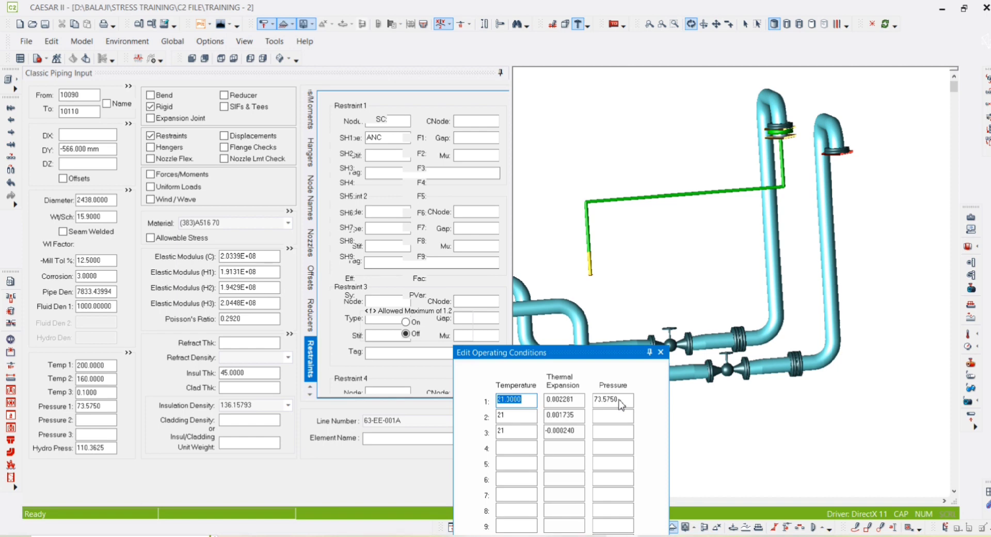
Set Pressure 1 of element 10090–10110 to 1 and its hydrotest pressure to 0.
{"action": "left_click", "coordinate": [619, 402]}
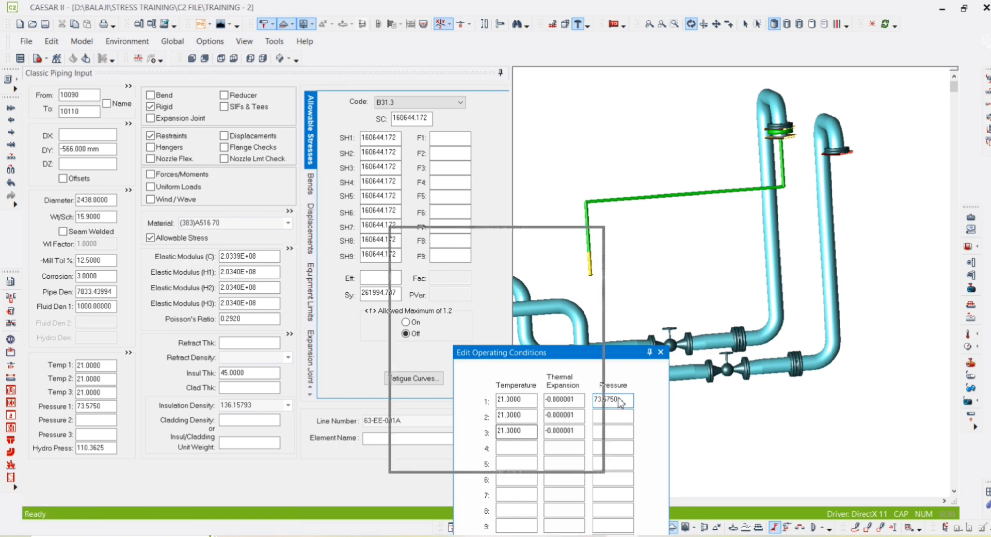
{"action": "left_click_drag", "start_coordinate": [557, 282], "coordinate": [501, 274]}
{"action": "type", "text": "1"}
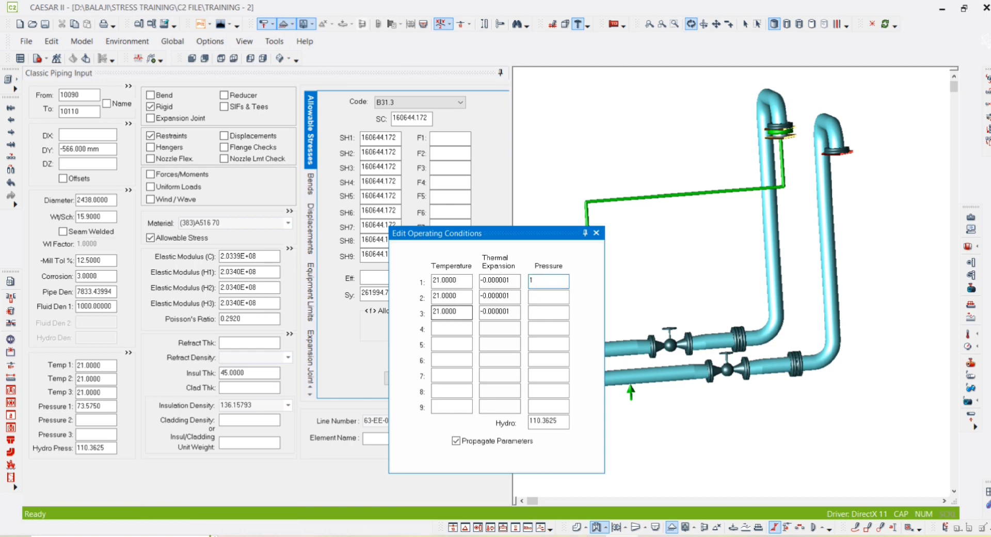
{"action": "key", "text": "Tab"}
{"action": "left_click_drag", "start_coordinate": [567, 421], "coordinate": [484, 425]}
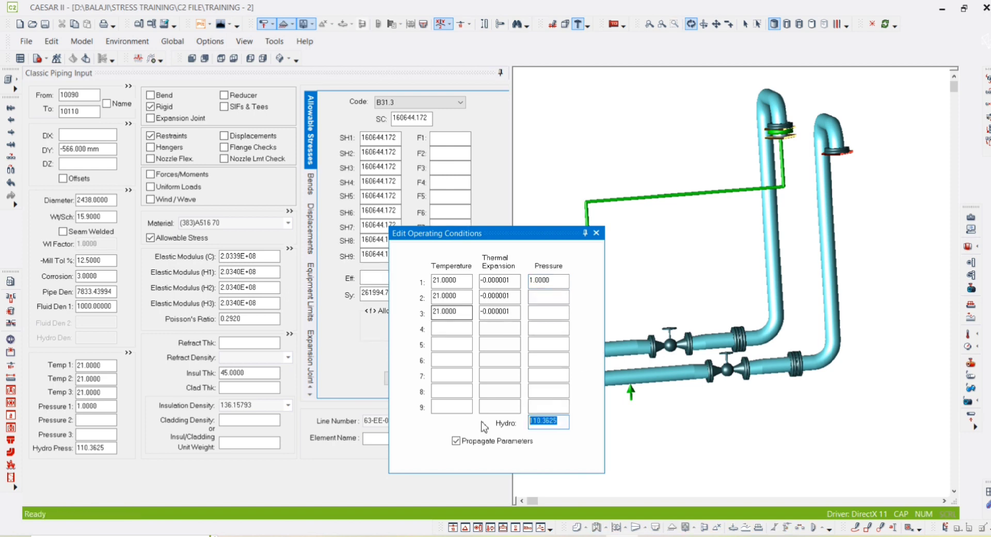
{"action": "type", "text": "1"}
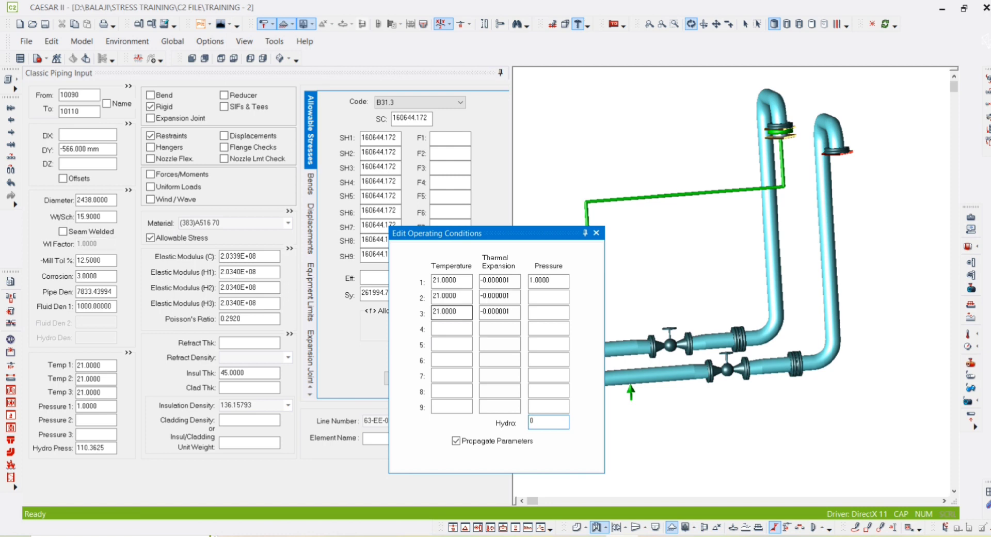
{"action": "key", "text": "Tab"}
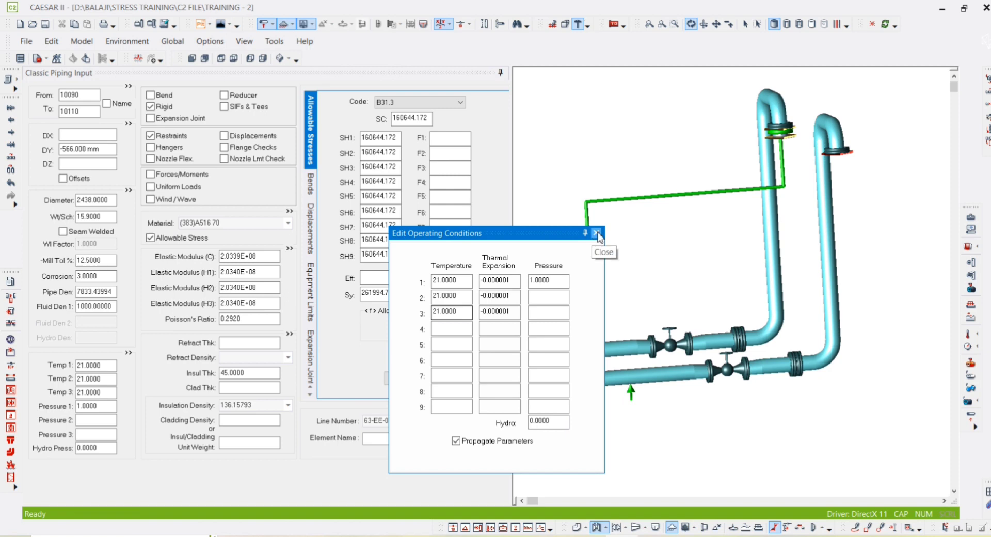
{"action": "left_click", "coordinate": [597, 233]}
Sketch a freehand markup of the matching shell and saddle leg on the opposite side of node 10050.
{"action": "left_click", "coordinate": [745, 24]}
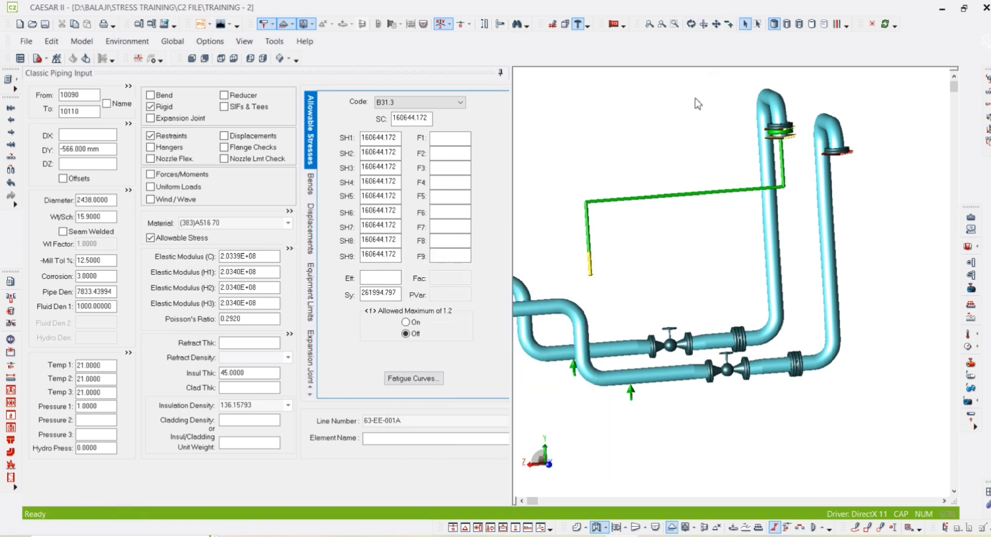
{"action": "middle_click_drag", "start_coordinate": [699, 98], "coordinate": [643, 106]}
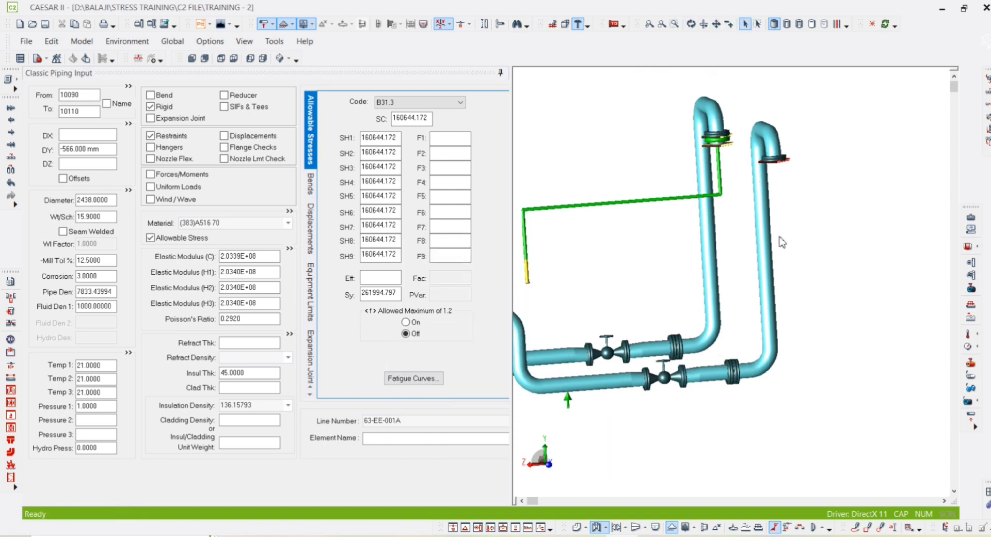
{"action": "left_click", "coordinate": [691, 24]}
{"action": "left_click_drag", "start_coordinate": [732, 290], "coordinate": [674, 353]}
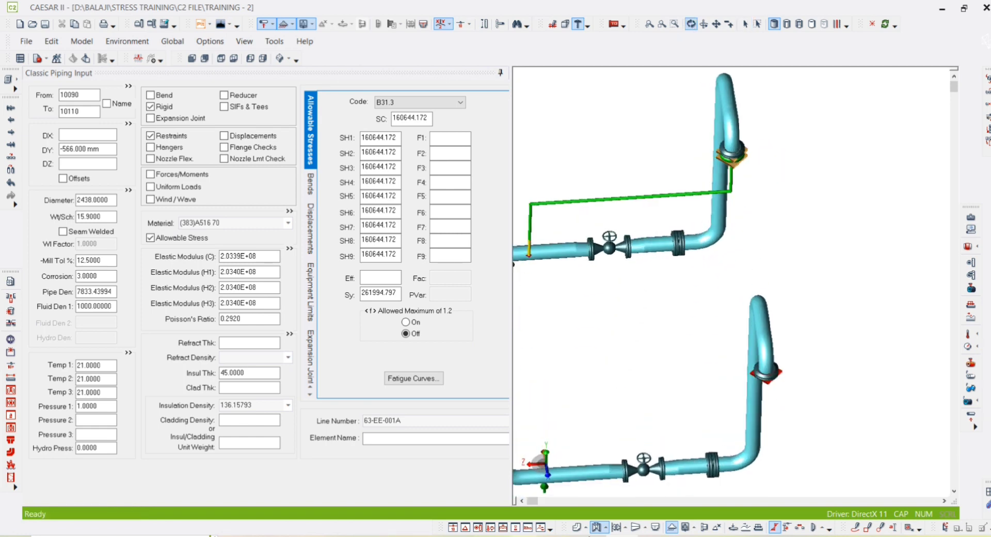
{"action": "left_click", "coordinate": [854, 528]}
{"action": "left_click_drag", "start_coordinate": [733, 187], "coordinate": [878, 261]}
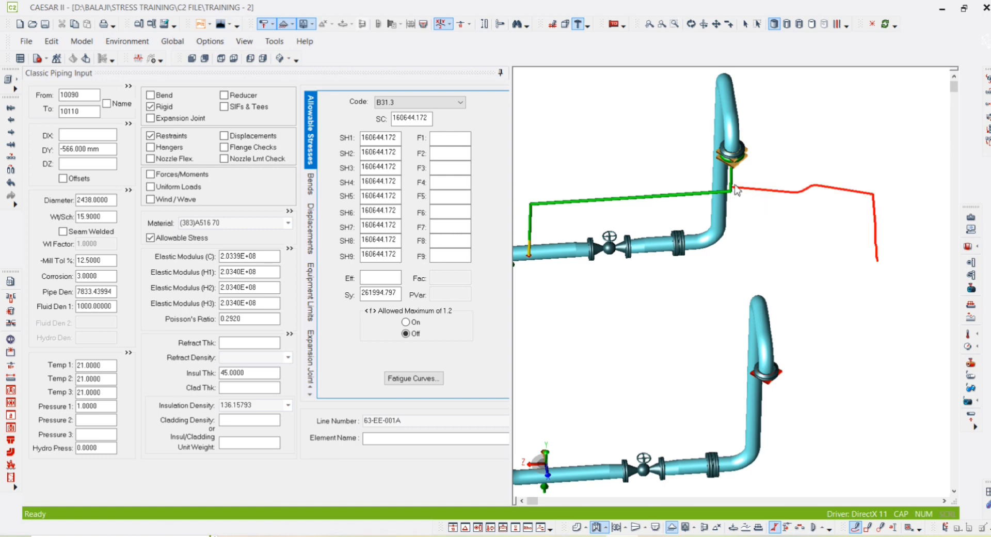
{"action": "scroll", "coordinate": [736, 190], "scroll_direction": "up", "scroll_amount": 5}
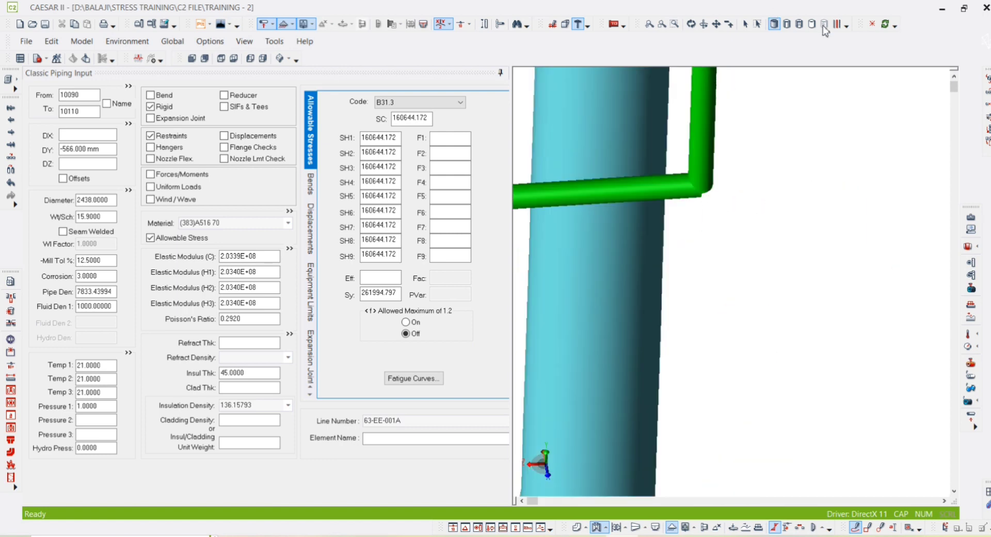
Check the end node number of the vertical rigid element below nozzle C and return to element 10090–10110.
{"action": "left_click", "coordinate": [692, 164]}
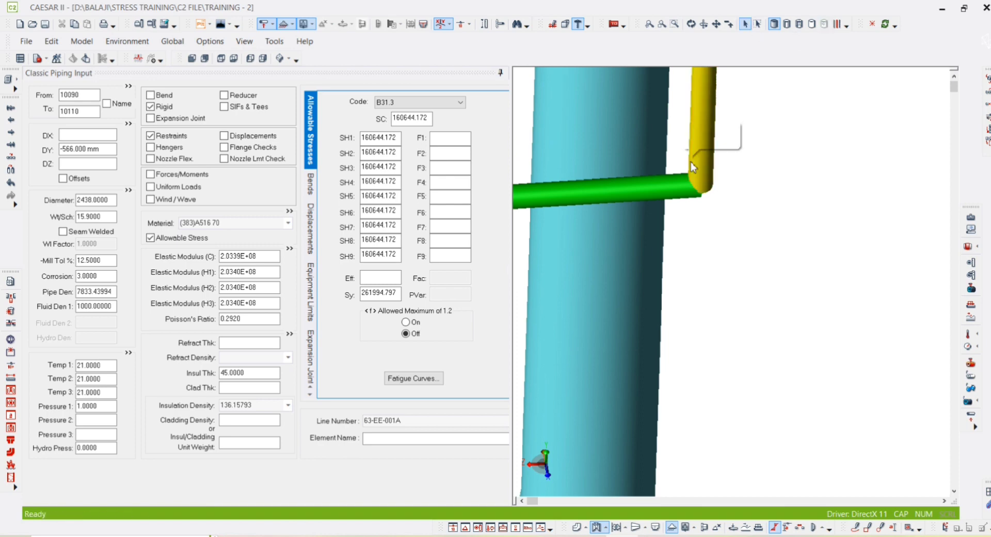
{"action": "left_click", "coordinate": [85, 112]}
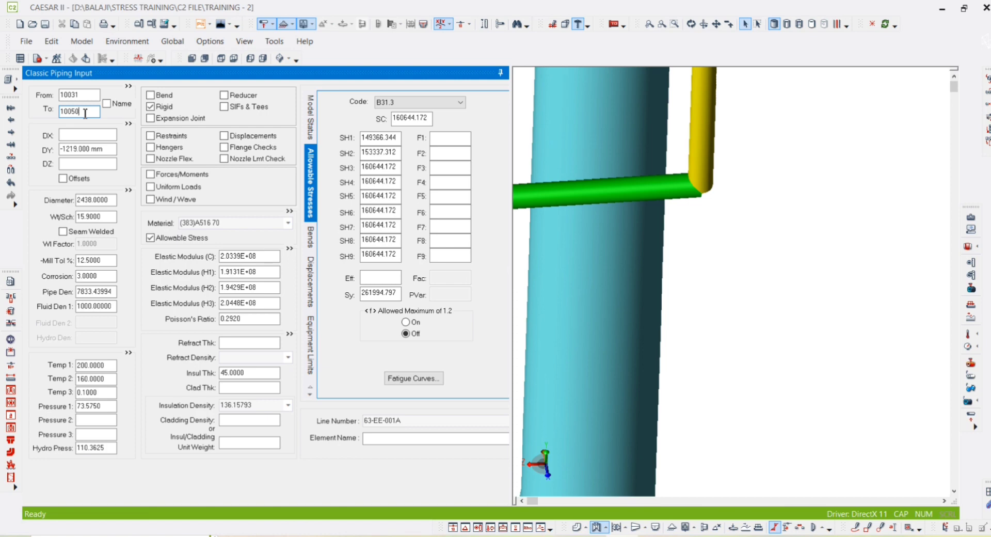
{"action": "double_click", "coordinate": [85, 112]}
{"action": "key", "text": "Page_Down"}
{"action": "key", "text": "Page_Down"}
{"action": "key", "text": "Page_Down"}
{"action": "left_click", "coordinate": [689, 285]}
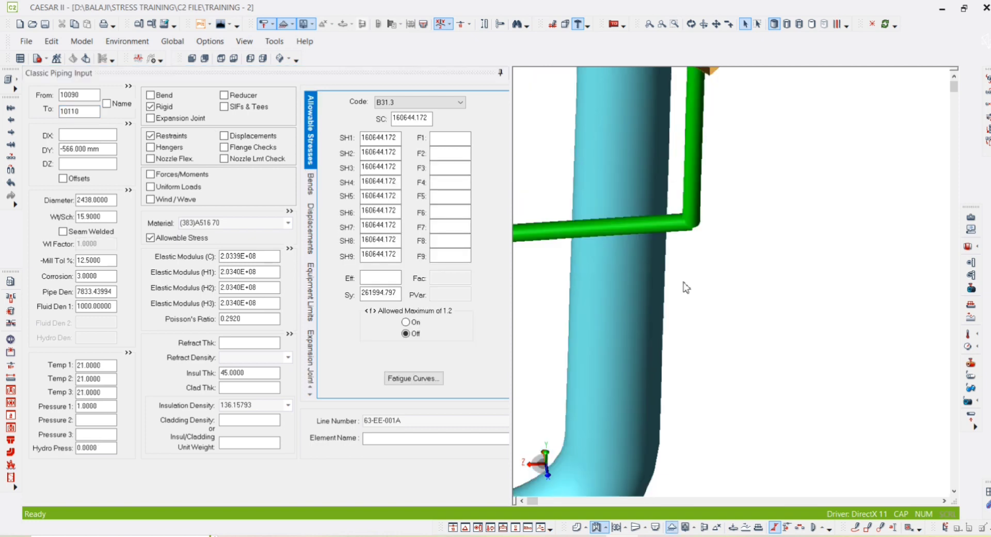
{"action": "scroll", "coordinate": [686, 287], "scroll_direction": "down", "scroll_amount": 3}
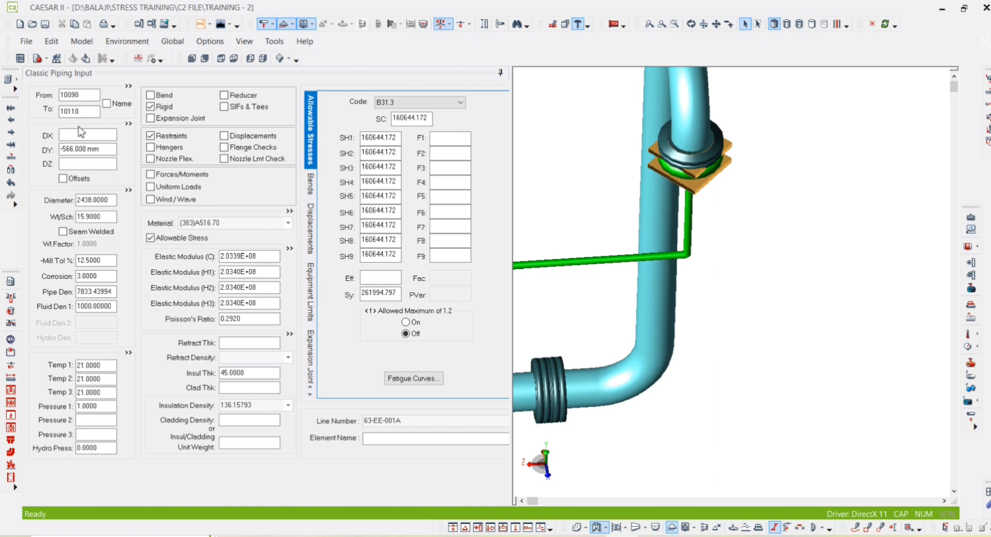
Start a new element from node 10050 to node 10150 for the second half of the shell.
{"action": "key", "text": "alt+c"}
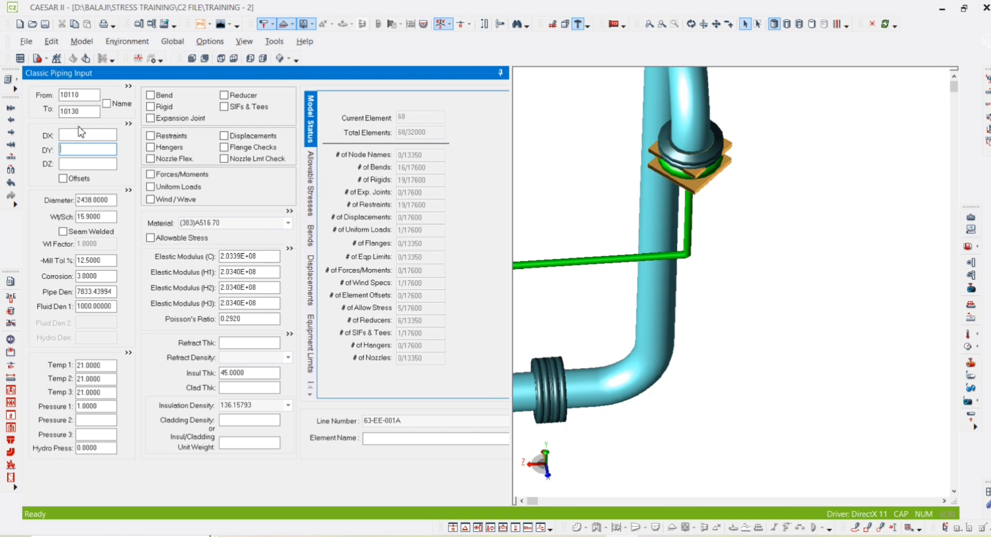
{"action": "left_click_drag", "start_coordinate": [87, 96], "coordinate": [33, 100]}
{"action": "type", "text": "10050"}
{"action": "key", "text": "Tab"}
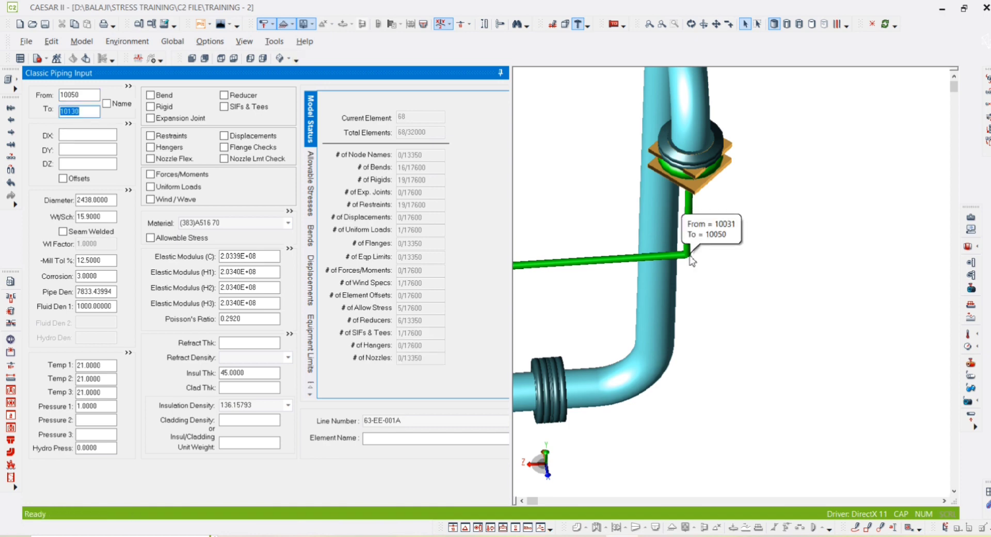
{"action": "type", "text": "101"}
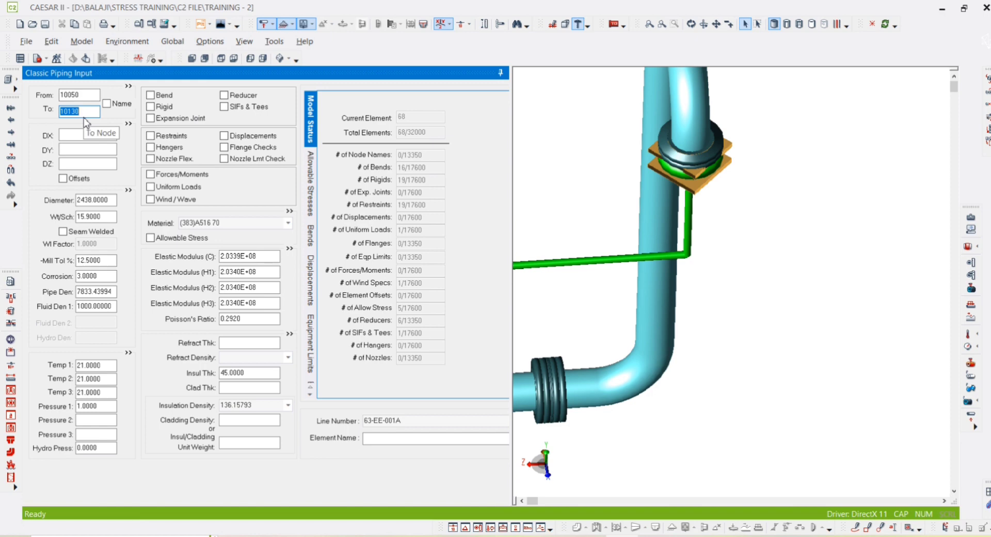
{"action": "type", "text": "5"}
{"action": "key", "text": "Tab"}
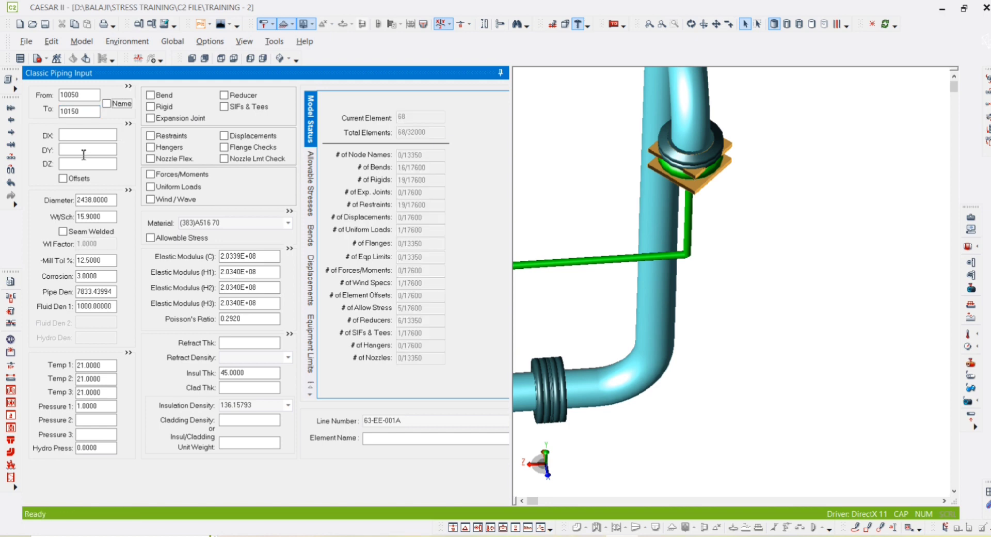
{"action": "left_click", "coordinate": [85, 163]}
Switch to the Equipment GA drawing in PDF-XChange Editor and read the distance from the nozzle centreline to the second saddle.
{"action": "key", "text": "alt+Tab"}
{"action": "left_click_drag", "start_coordinate": [860, 413], "coordinate": [629, 411]}
{"action": "scroll", "coordinate": [628, 411], "scroll_direction": "right", "scroll_amount": 3}
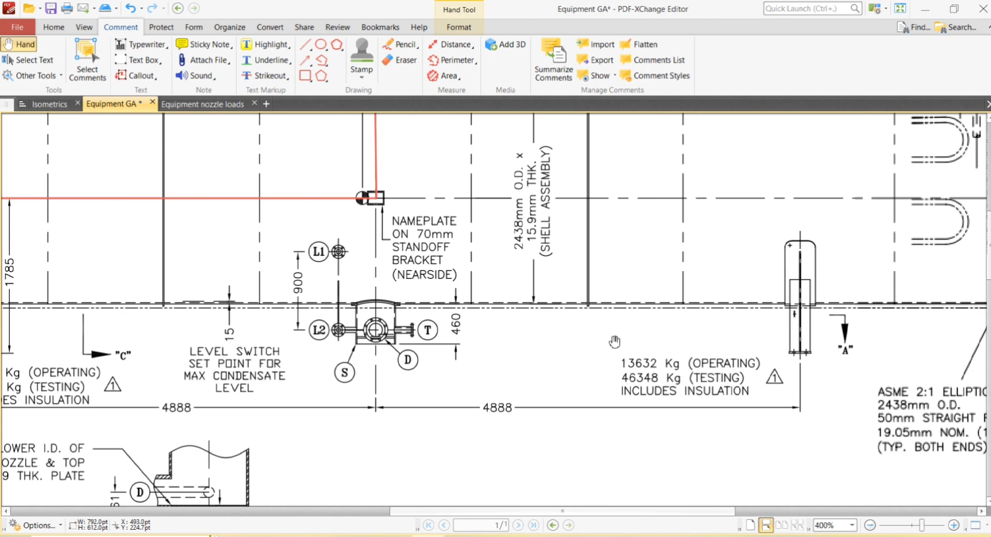
{"action": "scroll", "coordinate": [695, 251], "scroll_direction": "right", "scroll_amount": 2}
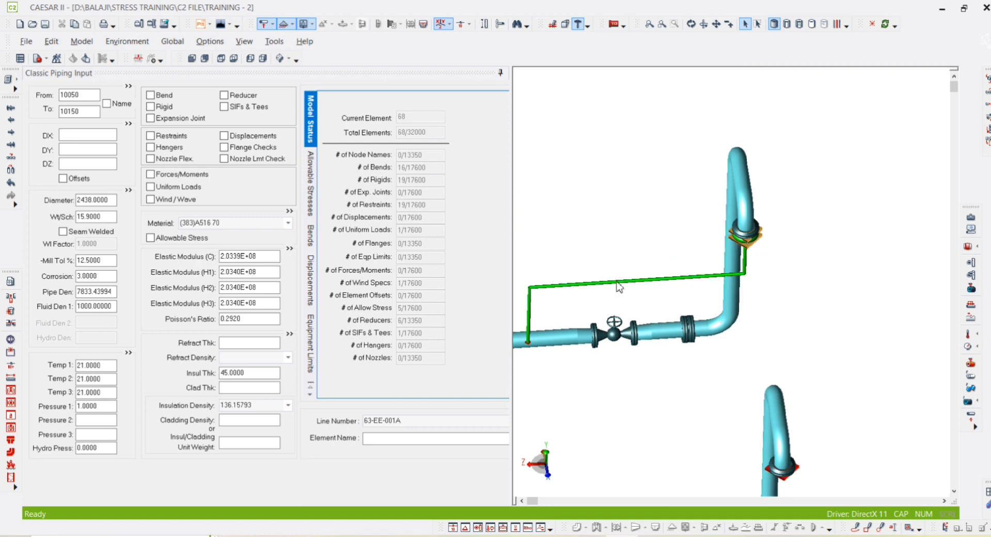
Return to CAESAR II and open the Elements list, enlarged to show the last equipment elements.
{"action": "left_click", "coordinate": [700, 25]}
{"action": "mouse_move", "coordinate": [690, 209]}
{"action": "left_mouse_down"}
{"action": "mouse_move", "coordinate": [679, 214]}
{"action": "mouse_move", "coordinate": [678, 203]}
{"action": "left_mouse_up"}
{"action": "left_click_drag", "start_coordinate": [663, 275], "coordinate": [568, 297]}
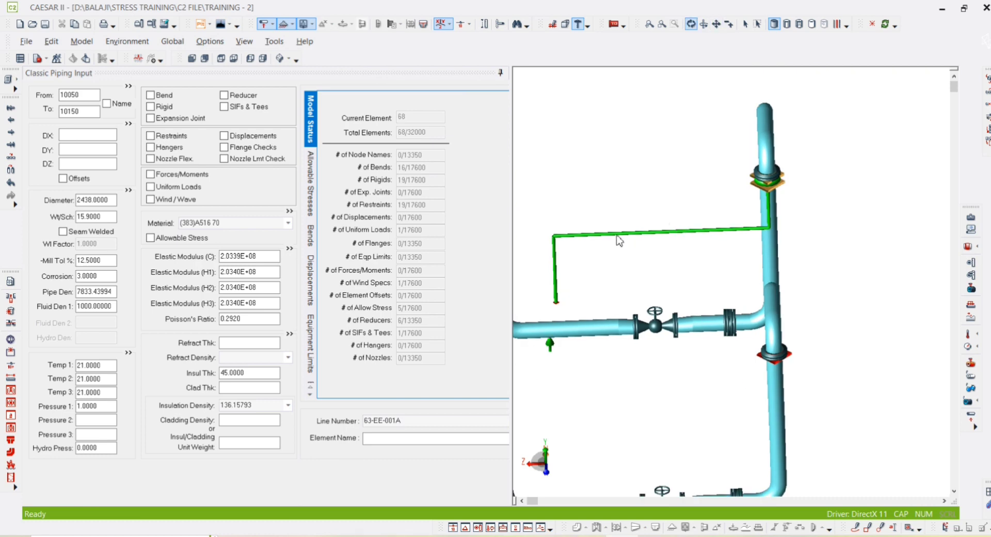
{"action": "mouse_move", "coordinate": [551, 276]}
{"action": "left_click", "coordinate": [19, 81]}
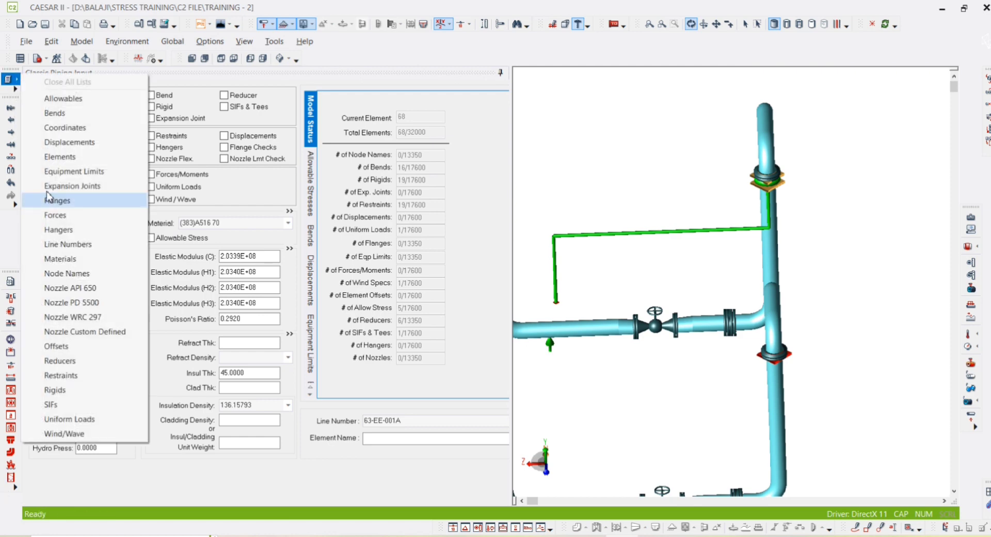
{"action": "left_click", "coordinate": [61, 157]}
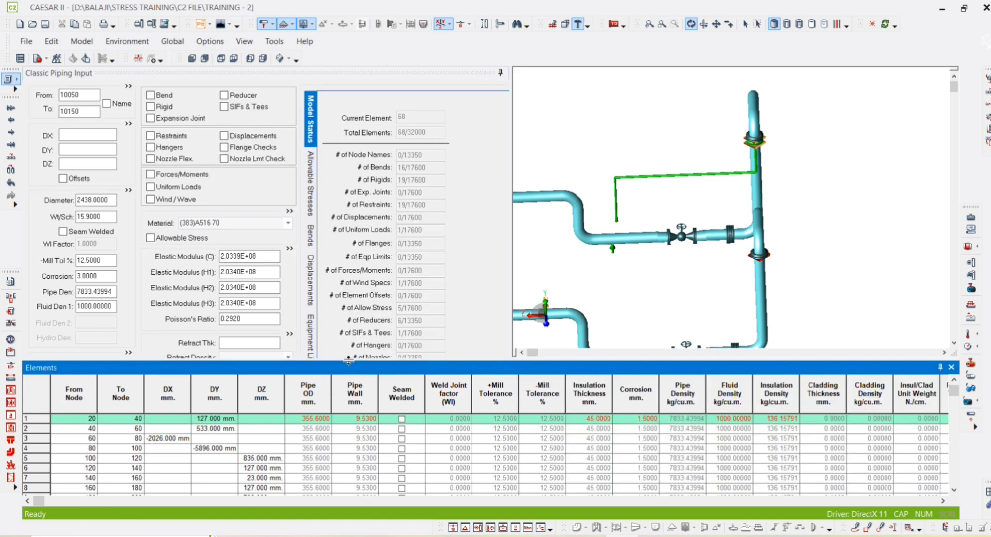
{"action": "left_click_drag", "start_coordinate": [349, 361], "coordinate": [348, 109]}
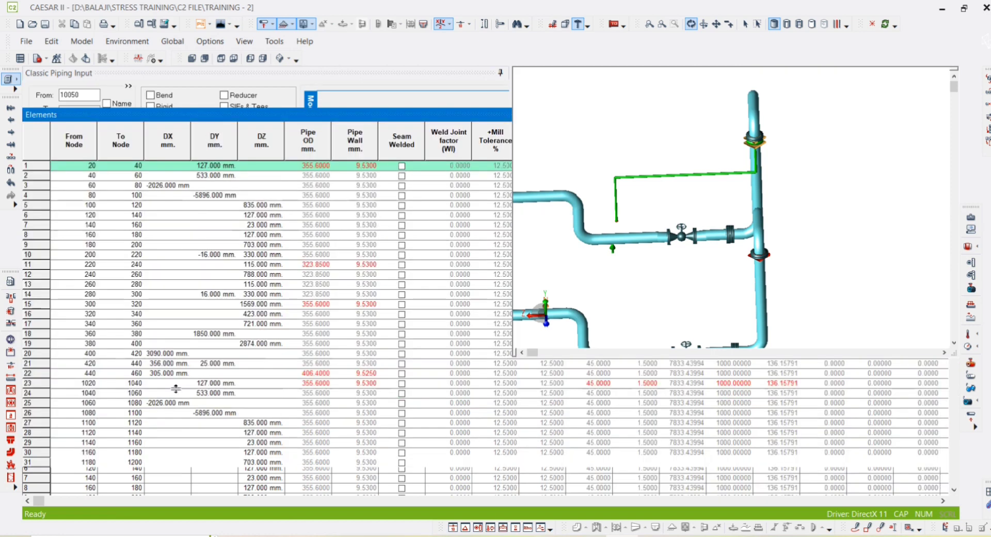
{"action": "scroll", "coordinate": [180, 402], "scroll_direction": "down", "scroll_amount": 11}
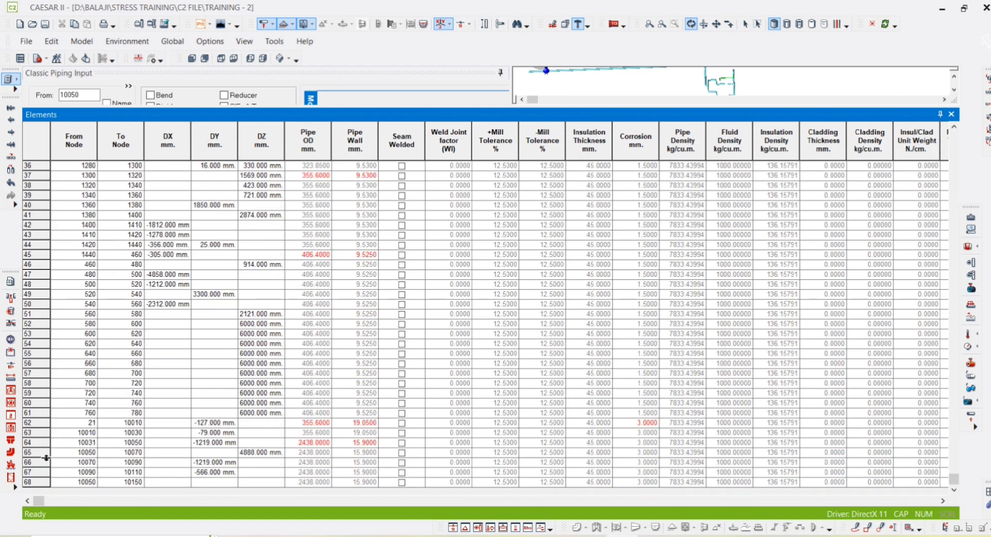
Duplicate elements 65 to 68 (10050–10070 through 10050–10150) identically at the end of input with a node increment of 100.
{"action": "left_click_drag", "start_coordinate": [46, 452], "coordinate": [45, 499]}
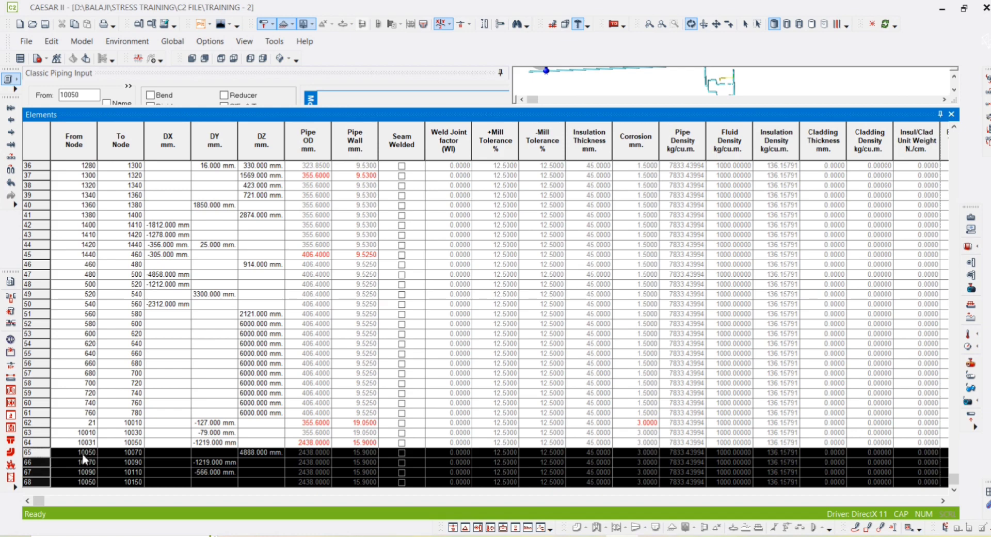
{"action": "left_click", "coordinate": [44, 465]}
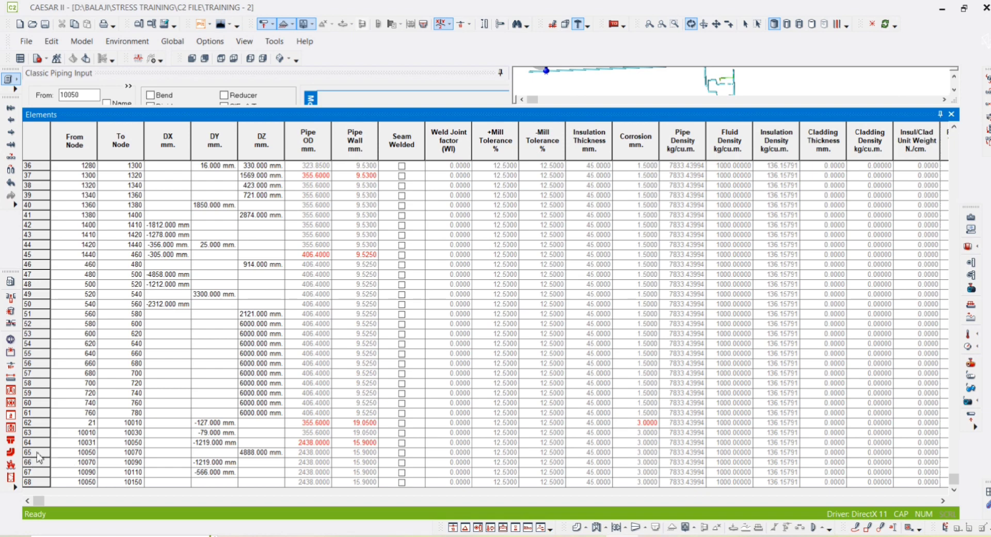
{"action": "left_click", "coordinate": [54, 453]}
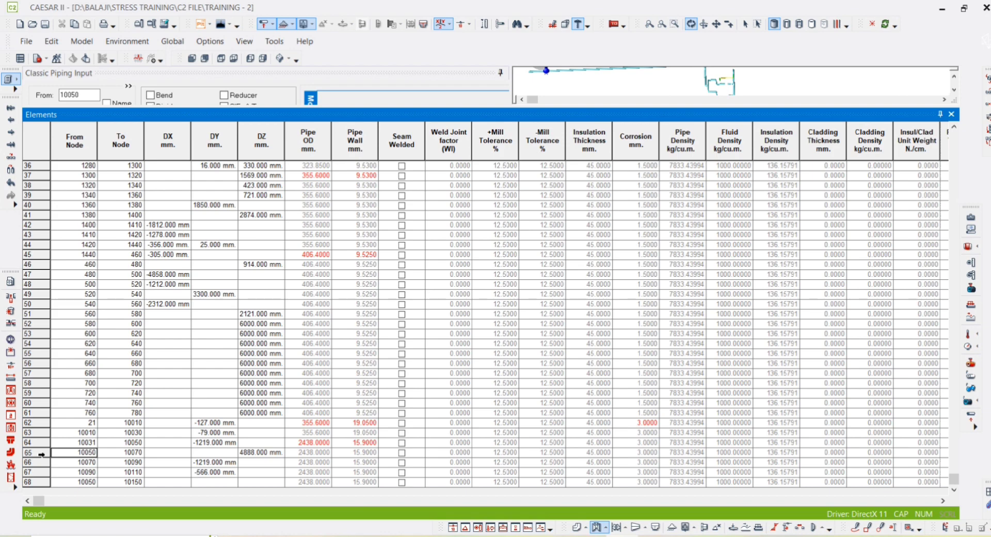
{"action": "left_click_drag", "start_coordinate": [42, 454], "coordinate": [44, 489]}
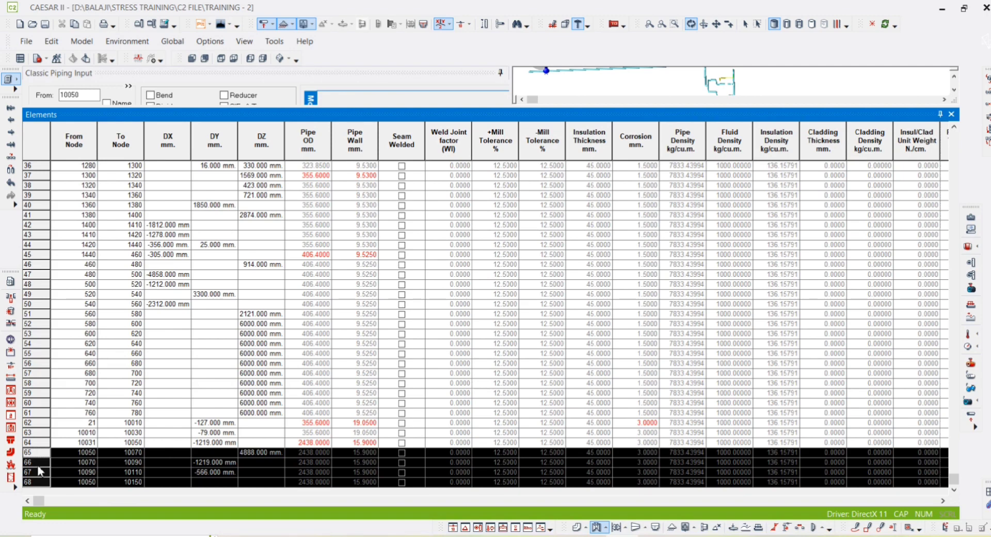
{"action": "right_click", "coordinate": [39, 465]}
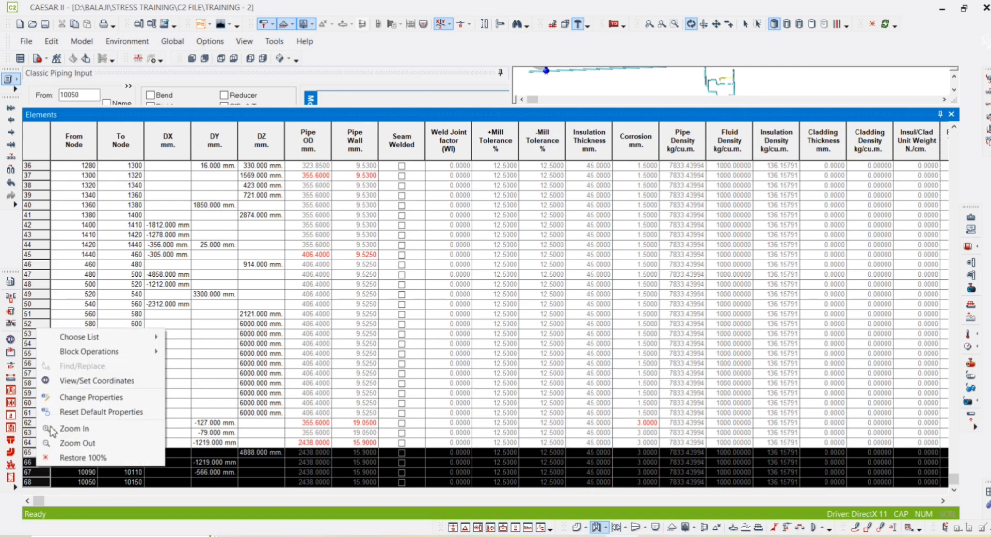
{"action": "mouse_move", "coordinate": [83, 355]}
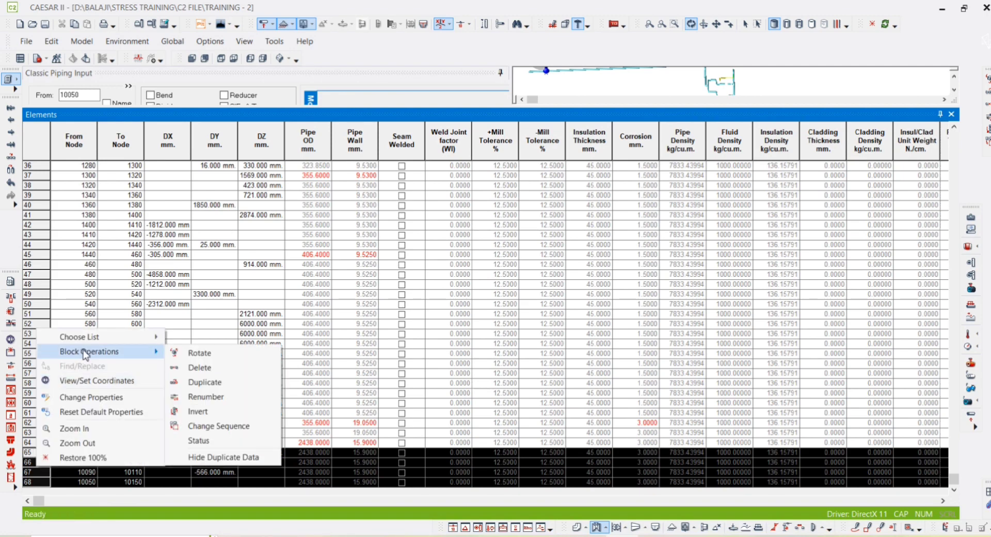
{"action": "left_click", "coordinate": [197, 383]}
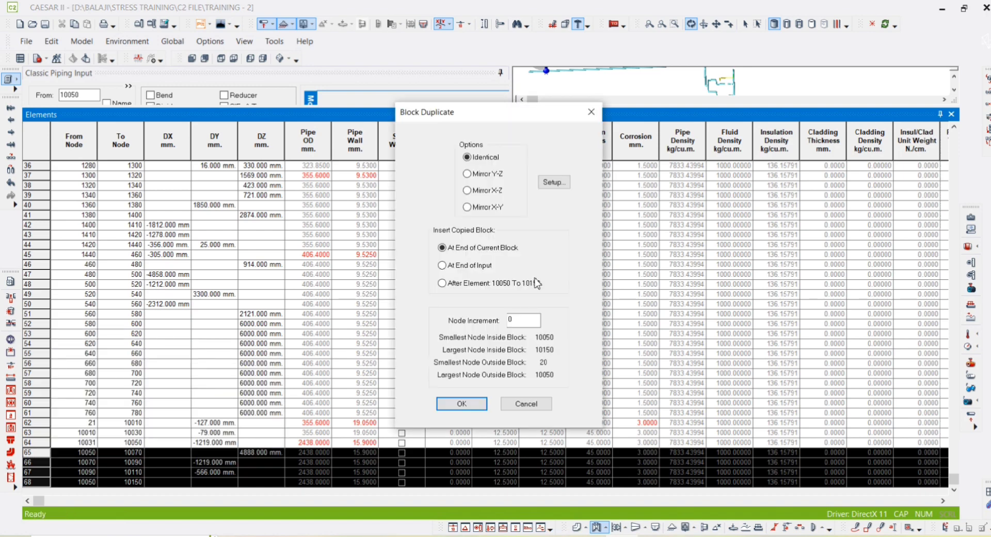
{"action": "left_click", "coordinate": [482, 268]}
{"action": "left_click_drag", "start_coordinate": [530, 324], "coordinate": [470, 320]}
{"action": "type", "text": "100"}
{"action": "left_click", "coordinate": [462, 404]}
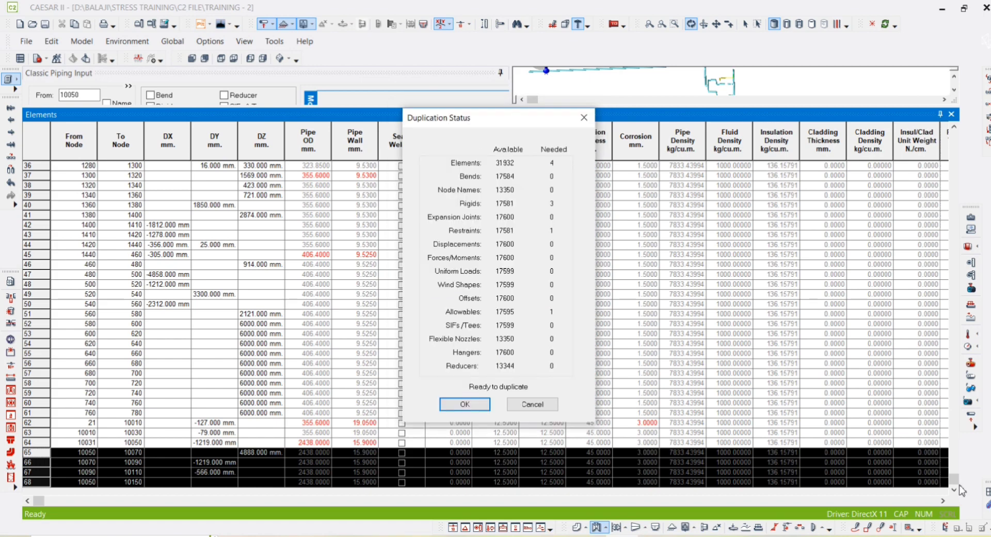
{"action": "left_click", "coordinate": [465, 404]}
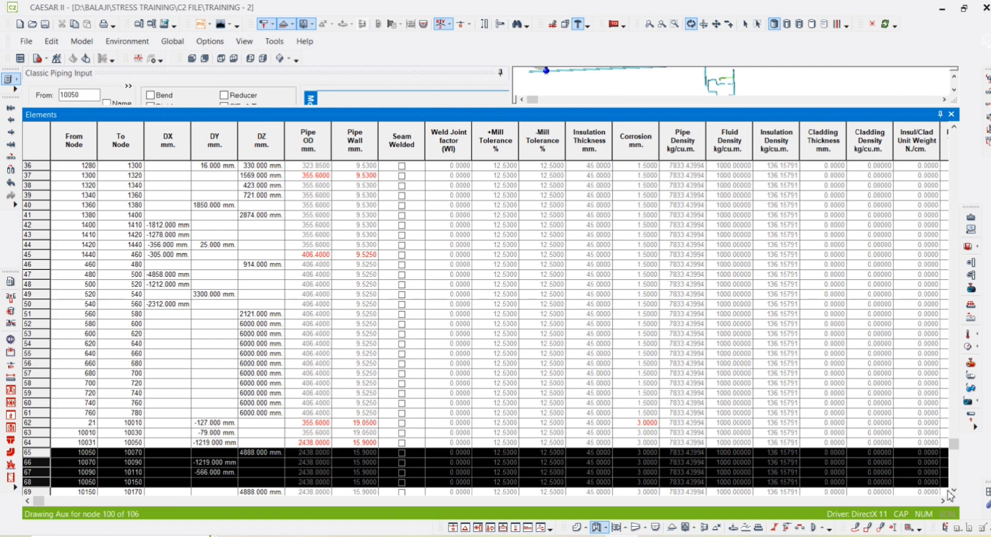
Review the duplicated elements at the end of the Elements list and return to the 3D model.
{"action": "scroll", "coordinate": [954, 493], "scroll_direction": "down", "scroll_amount": 1}
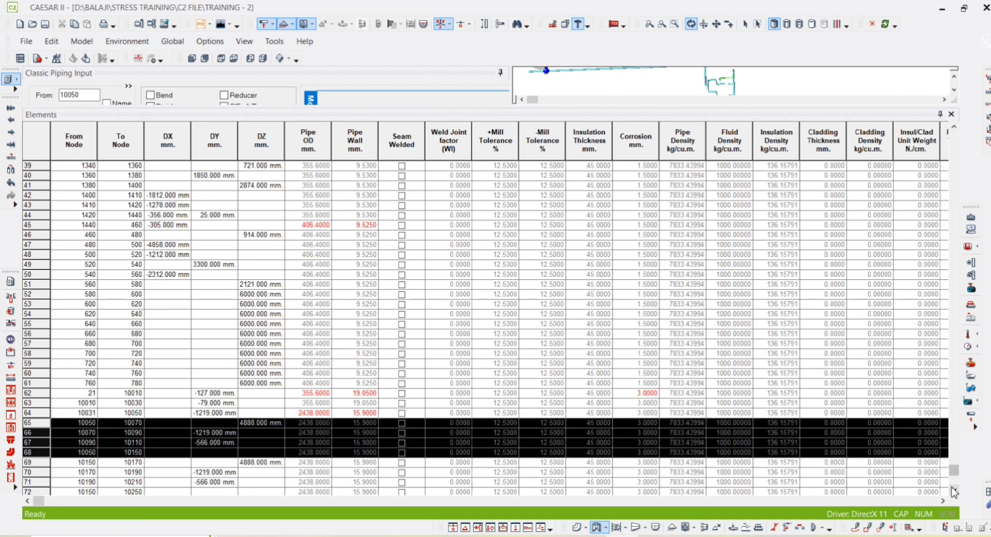
{"action": "left_click", "coordinate": [955, 491]}
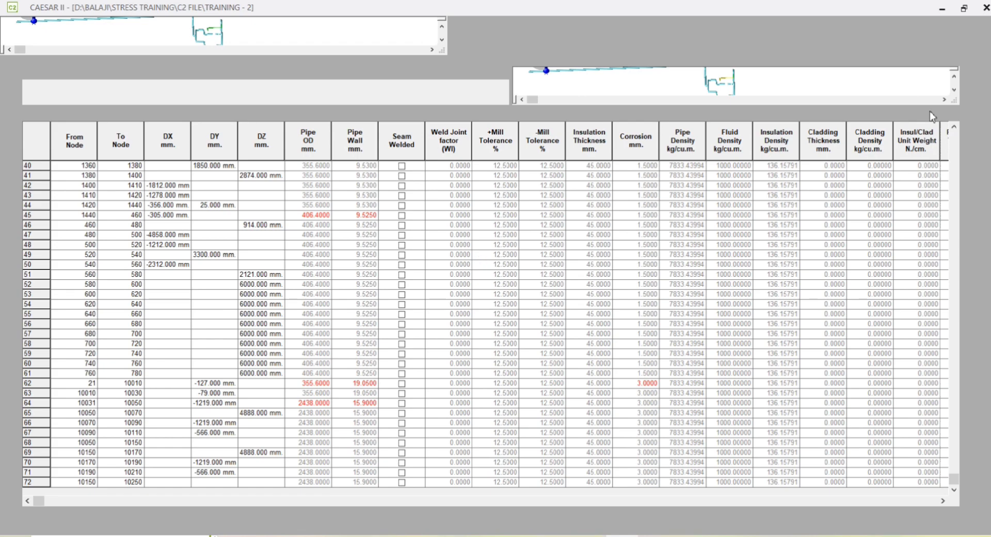
{"action": "scroll", "coordinate": [932, 116], "scroll_direction": "up", "scroll_amount": 1}
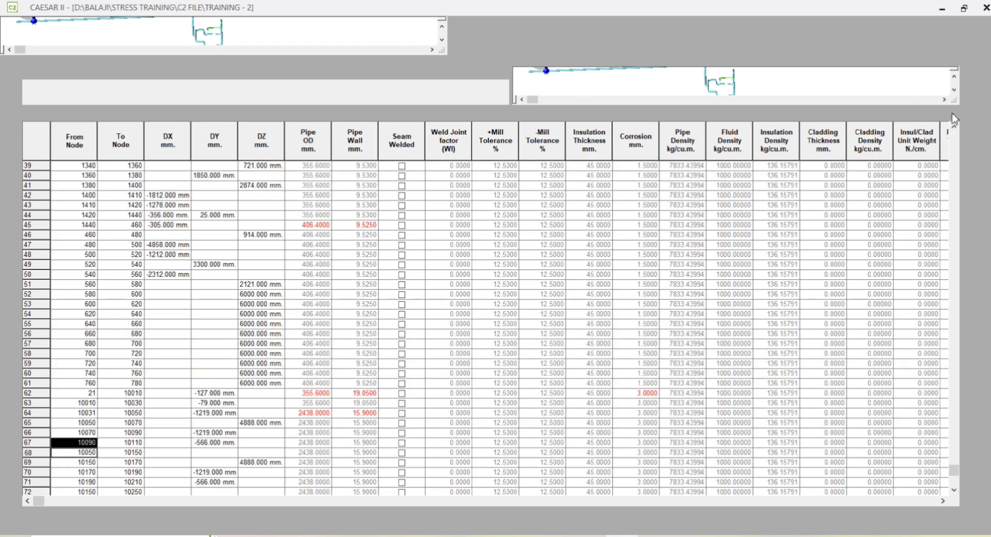
{"action": "scroll", "coordinate": [956, 118], "scroll_direction": "up", "scroll_amount": 1}
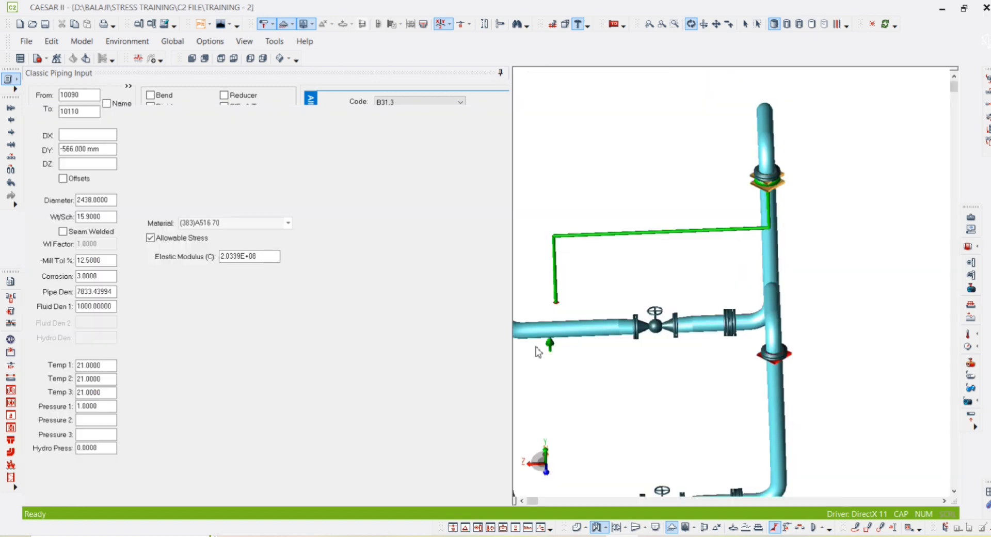
Reverse the duplicated rigid shell element 10150–10170 by setting its DZ to -4888 mm.
{"action": "scroll", "coordinate": [743, 245], "scroll_direction": "up", "scroll_amount": 2}
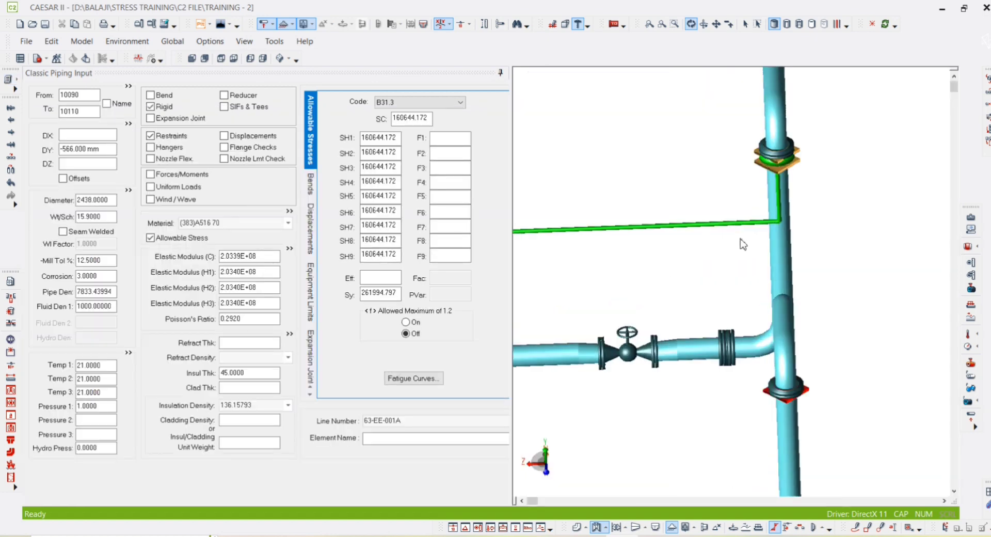
{"action": "scroll", "coordinate": [743, 244], "scroll_direction": "up", "scroll_amount": 1}
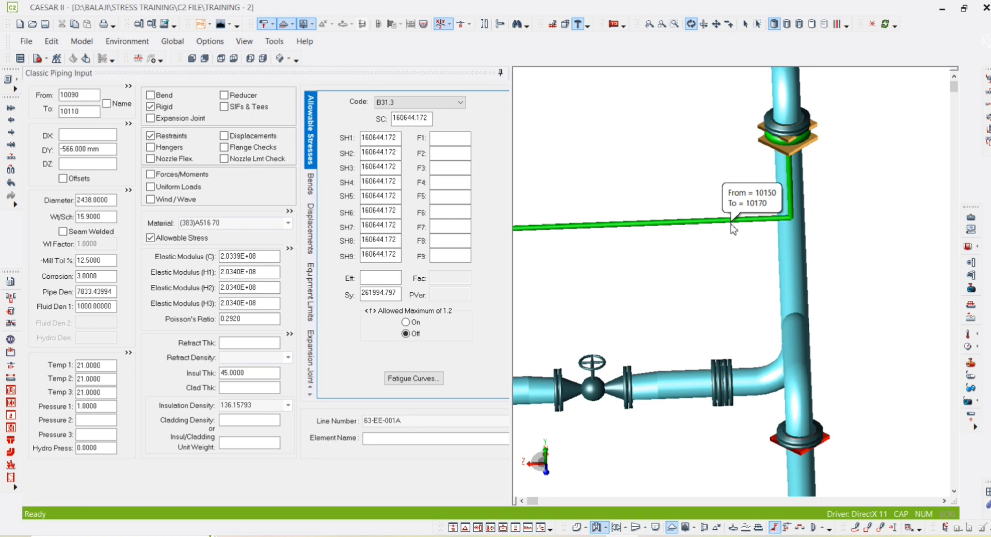
{"action": "left_click", "coordinate": [746, 25]}
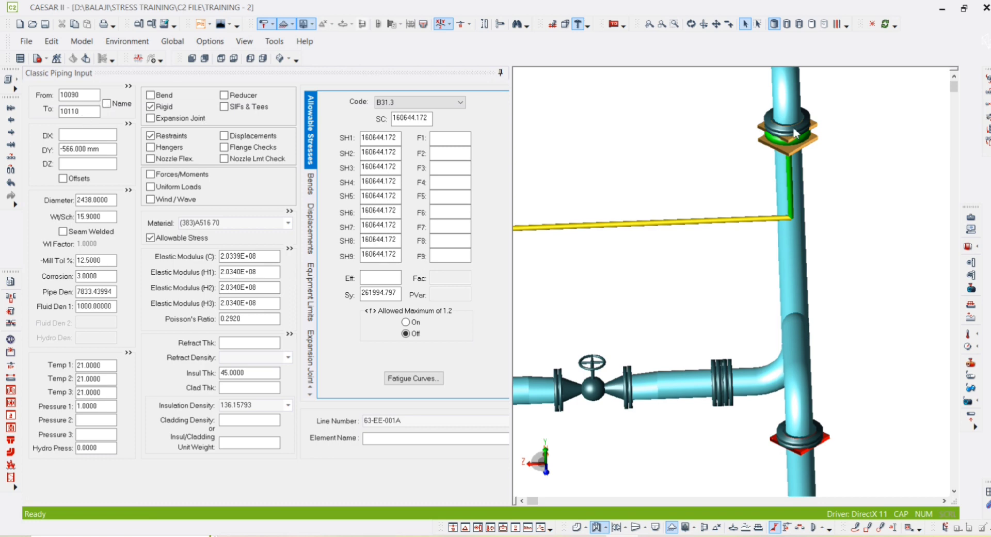
{"action": "left_click", "coordinate": [715, 223]}
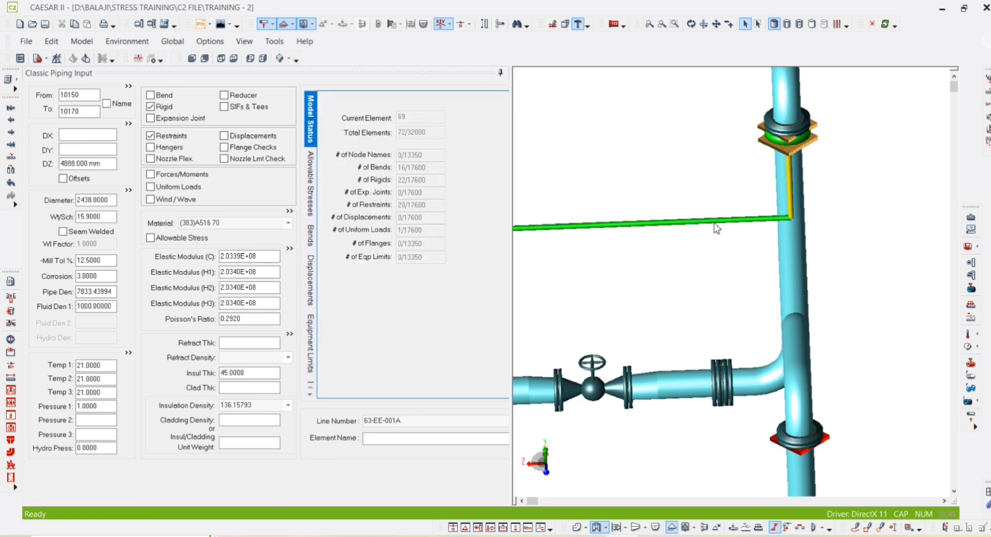
{"action": "left_click", "coordinate": [86, 113]}
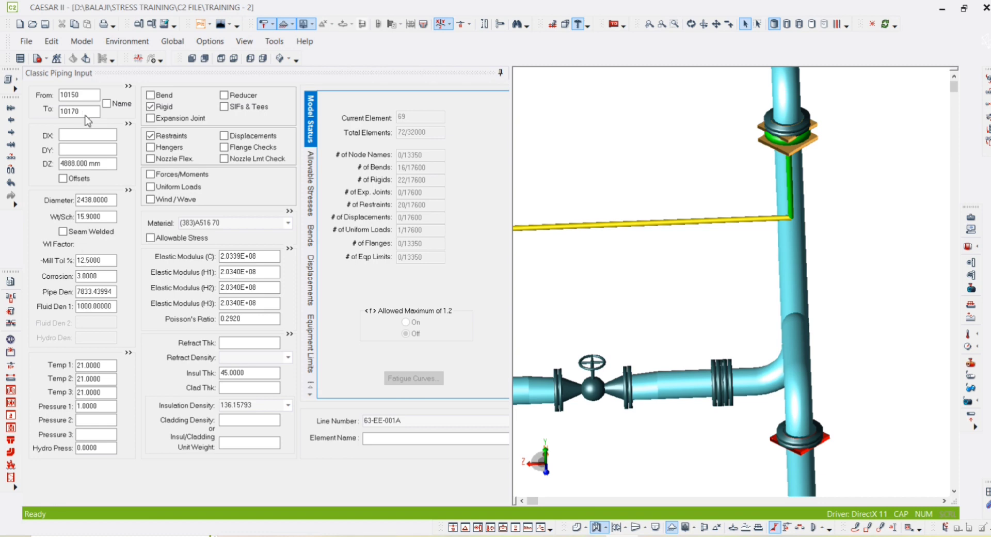
{"action": "left_click", "coordinate": [61, 164]}
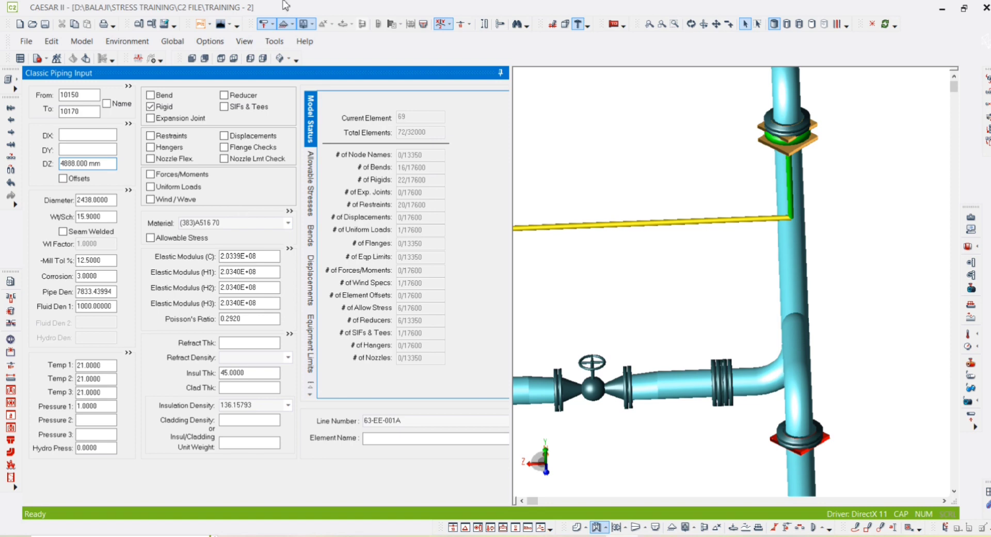
{"action": "type", "text": "-"}
{"action": "key", "text": "Tab"}
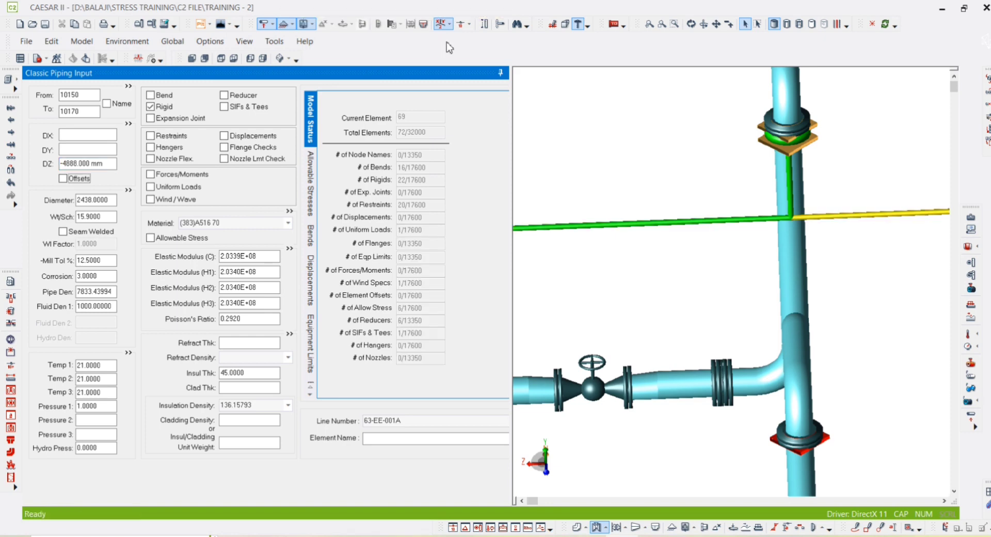
Go to the zero-length element 10050–10150 and try to delete it.
{"action": "scroll", "coordinate": [709, 229], "scroll_direction": "down", "scroll_amount": 5}
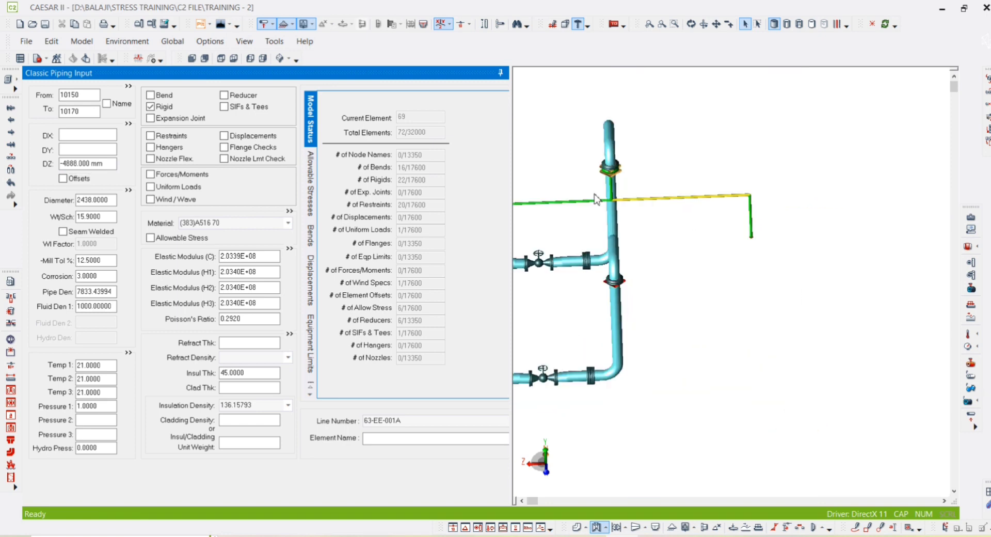
{"action": "scroll", "coordinate": [601, 189], "scroll_direction": "up", "scroll_amount": 6}
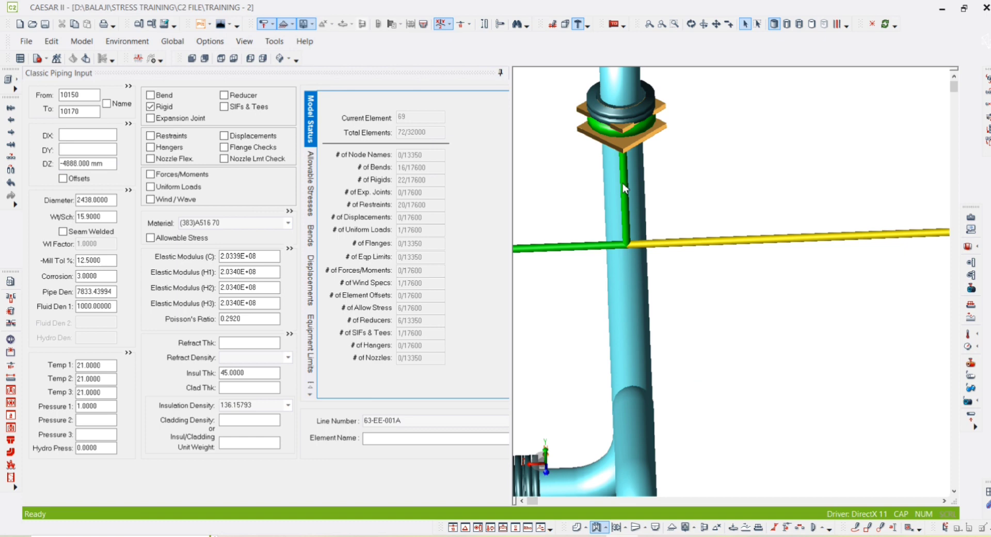
{"action": "left_click", "coordinate": [82, 112]}
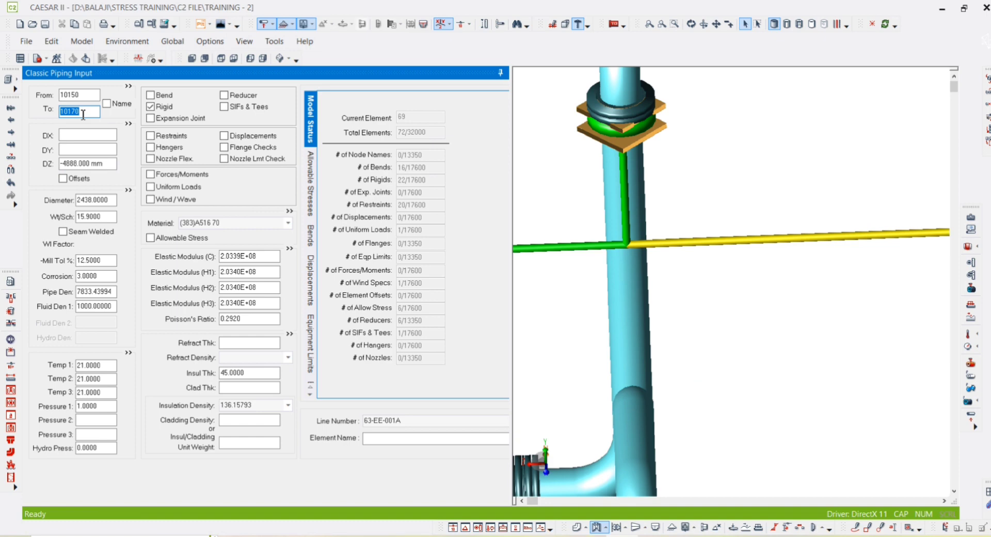
{"action": "key", "text": "Page_Up"}
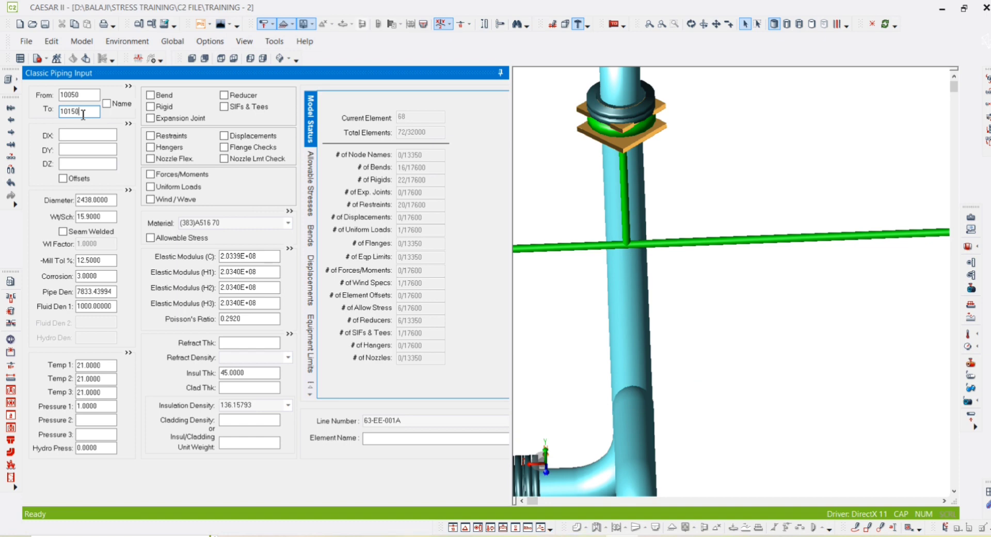
{"action": "key", "text": "Delete"}
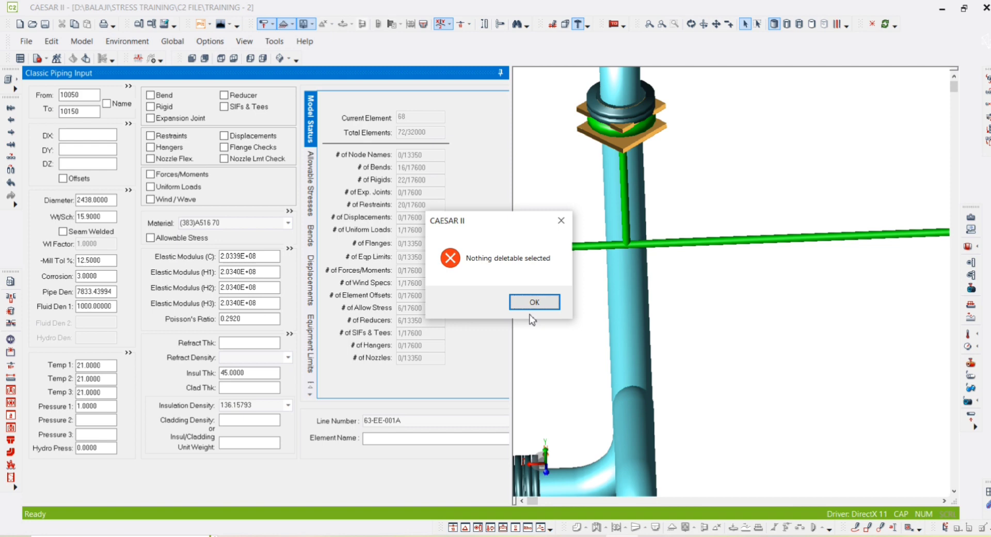
{"action": "left_click", "coordinate": [546, 304]}
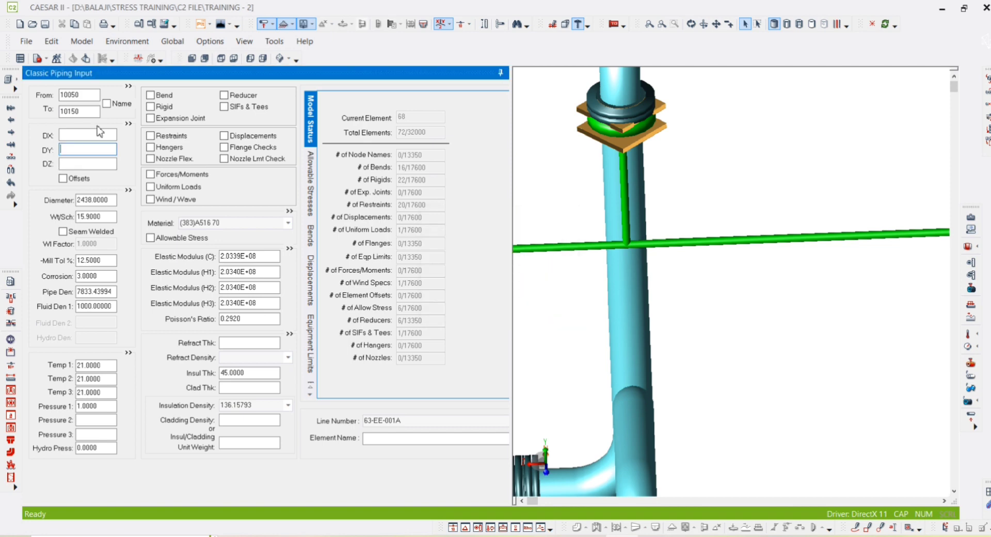
Set the DY of element 10050–10150 to -1 mm and remove the element from the model.
{"action": "type", "text": "-1"}
{"action": "key", "text": "Tab"}
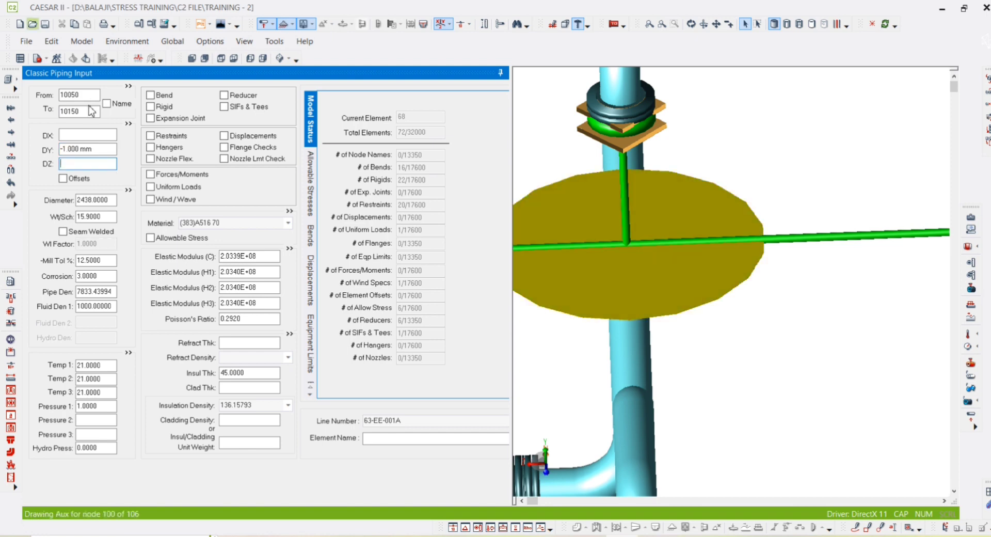
{"action": "left_click", "coordinate": [89, 110]}
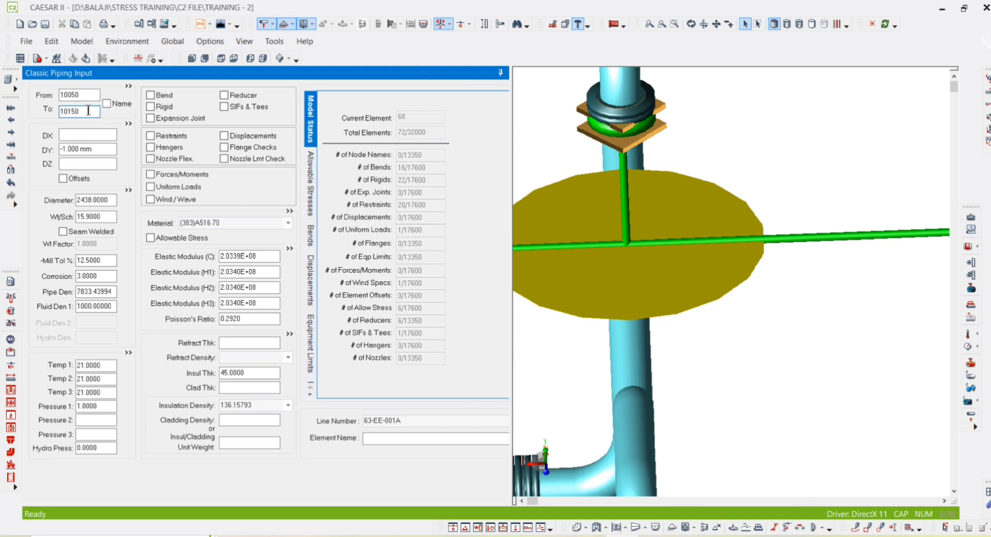
{"action": "double_click", "coordinate": [89, 110]}
{"action": "left_click", "coordinate": [746, 25]}
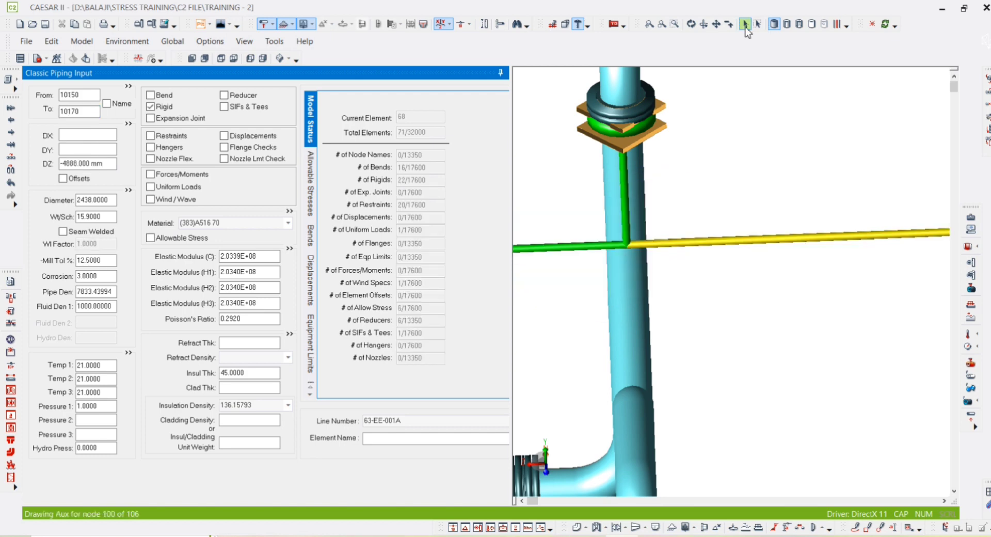
Change the From node of the reversed shell element ending at 10170 to 10050.
{"action": "left_click", "coordinate": [77, 95]}
{"action": "type", "text": "10050"}
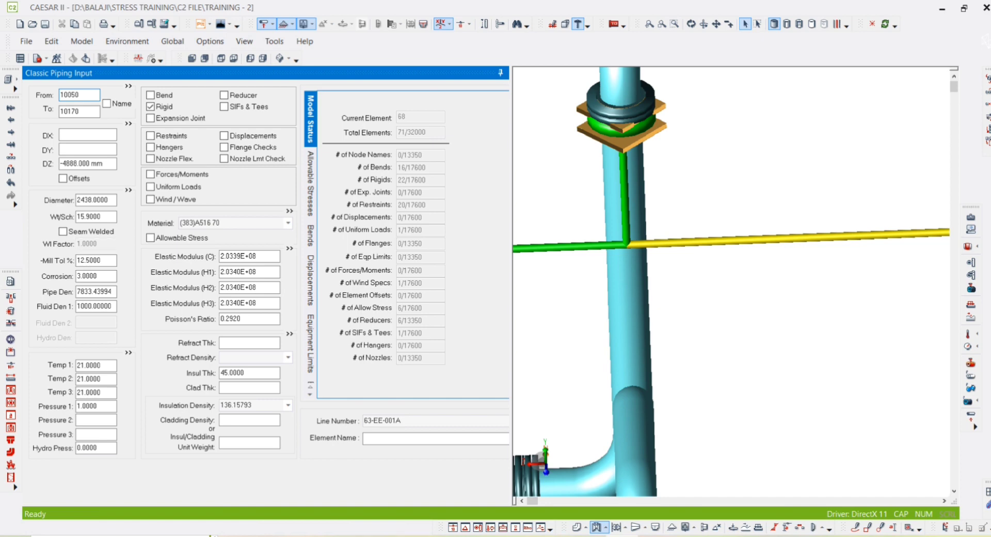
{"action": "key", "text": "Tab"}
{"action": "left_click", "coordinate": [723, 386]}
{"action": "scroll", "coordinate": [719, 348], "scroll_direction": "down", "scroll_amount": 4}
{"action": "scroll", "coordinate": [712, 333], "scroll_direction": "down", "scroll_amount": 2}
{"action": "middle_click_drag", "start_coordinate": [711, 333], "coordinate": [778, 280]}
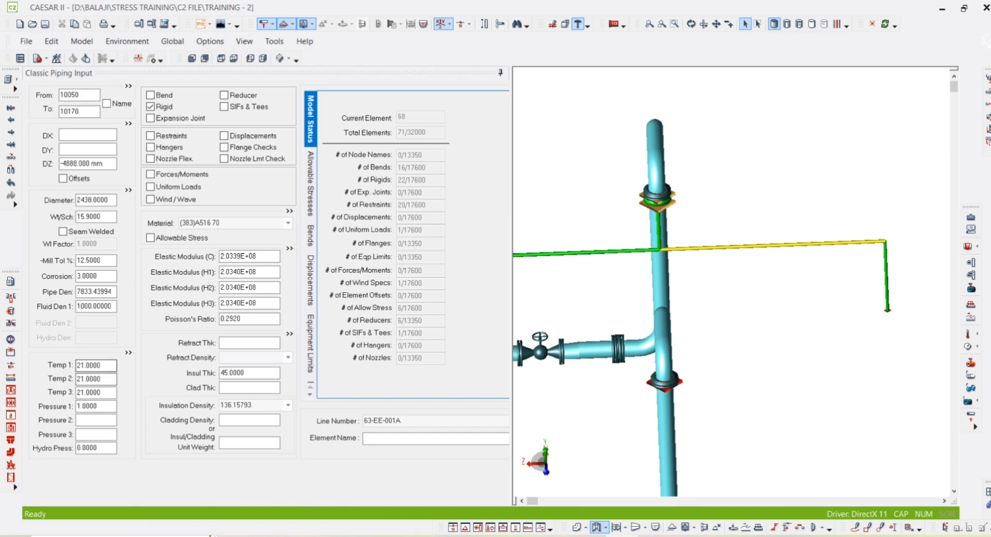
Display the model coloured by Temp 1 and check the temperatures of the shell elements on both sides of node 10050.
{"action": "left_click", "coordinate": [969, 333]}
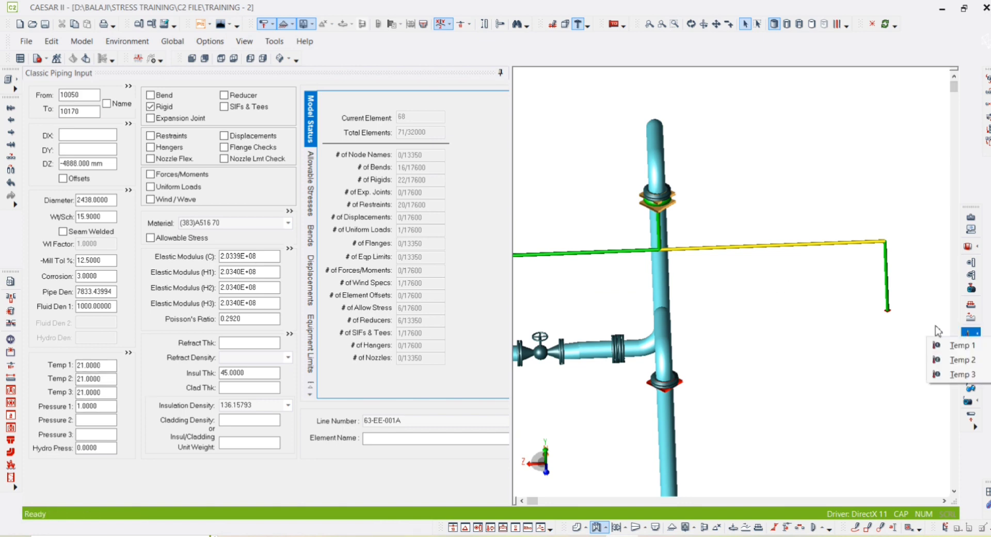
{"action": "left_click", "coordinate": [962, 345]}
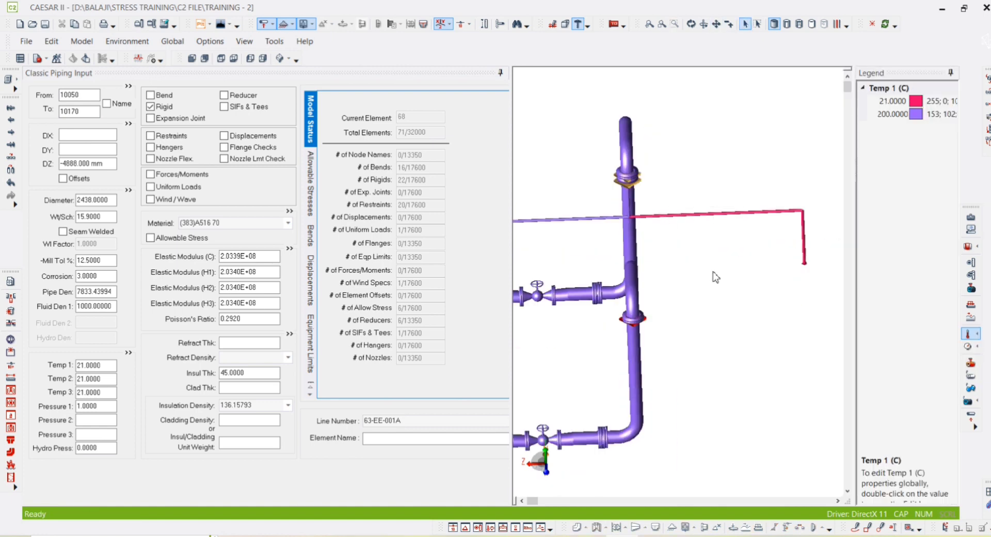
{"action": "scroll", "coordinate": [537, 237], "scroll_direction": "up", "scroll_amount": 3}
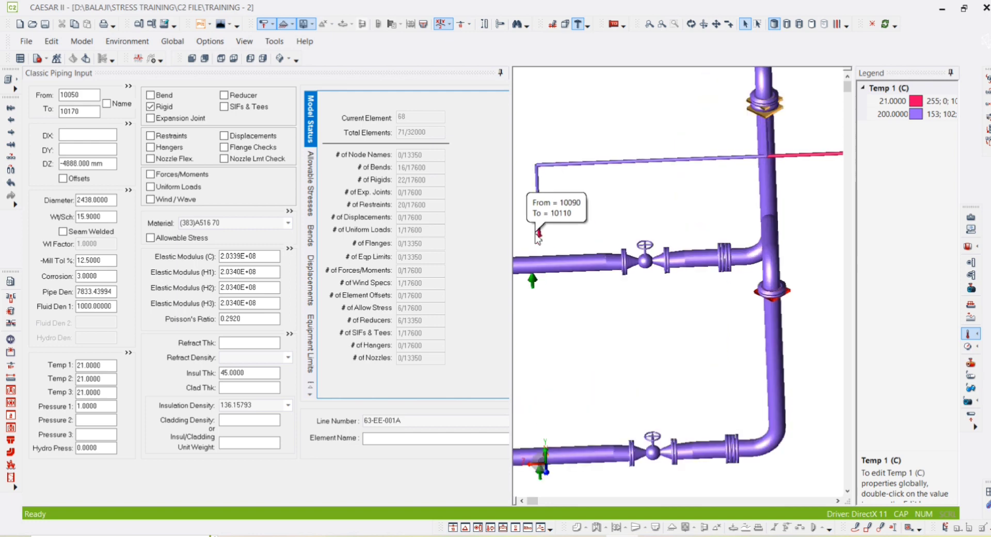
{"action": "scroll", "coordinate": [537, 237], "scroll_direction": "up", "scroll_amount": 1}
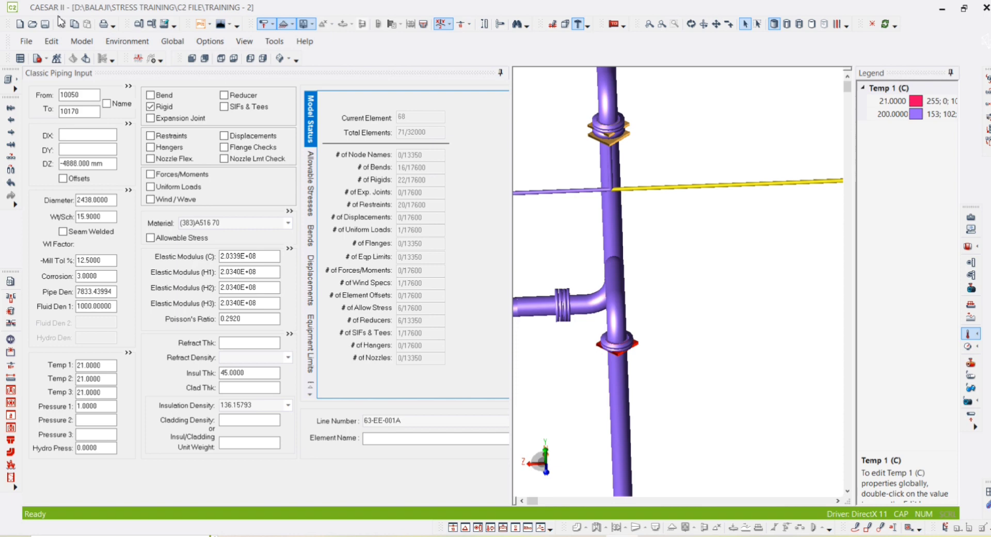
Set the operating temperatures of shell element 10050–10170 to 200, 160 and 0.1 °C for Temp 1, Temp 2 and Temp 3.
{"action": "left_click", "coordinate": [129, 352]}
{"action": "type", "text": "200"}
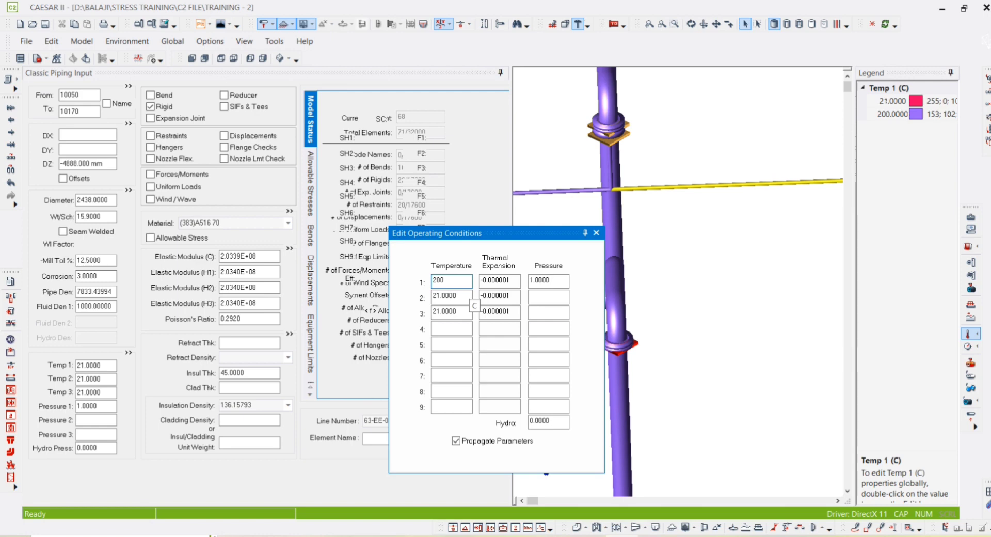
{"action": "key", "text": "Tab"}
{"action": "type", "text": "160"}
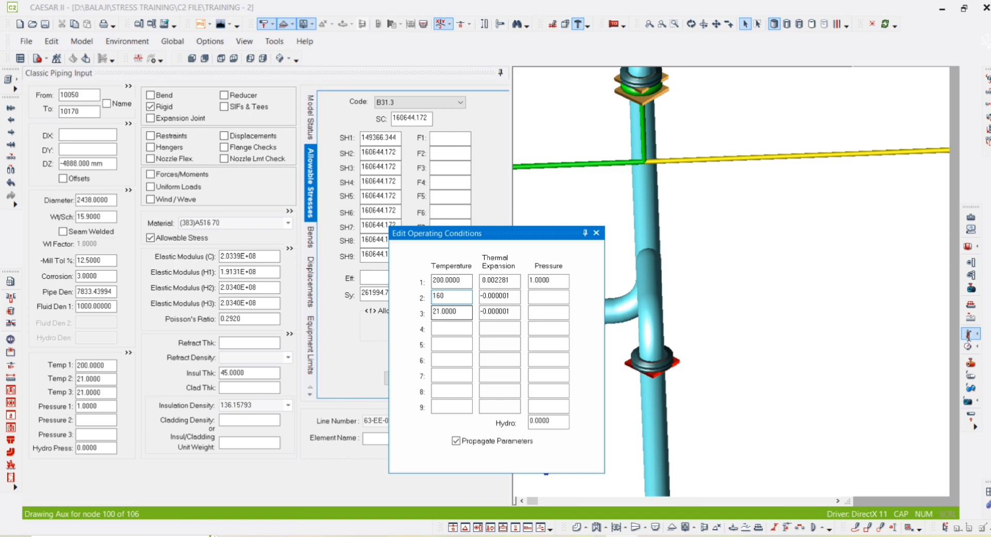
{"action": "left_click", "coordinate": [970, 334]}
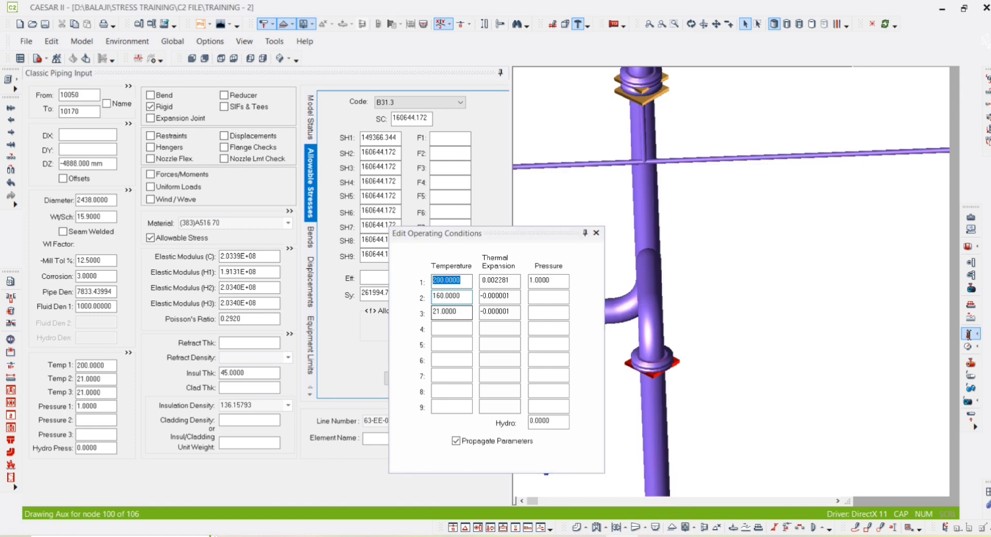
{"action": "key", "text": "Tab"}
{"action": "type", "text": "1"}
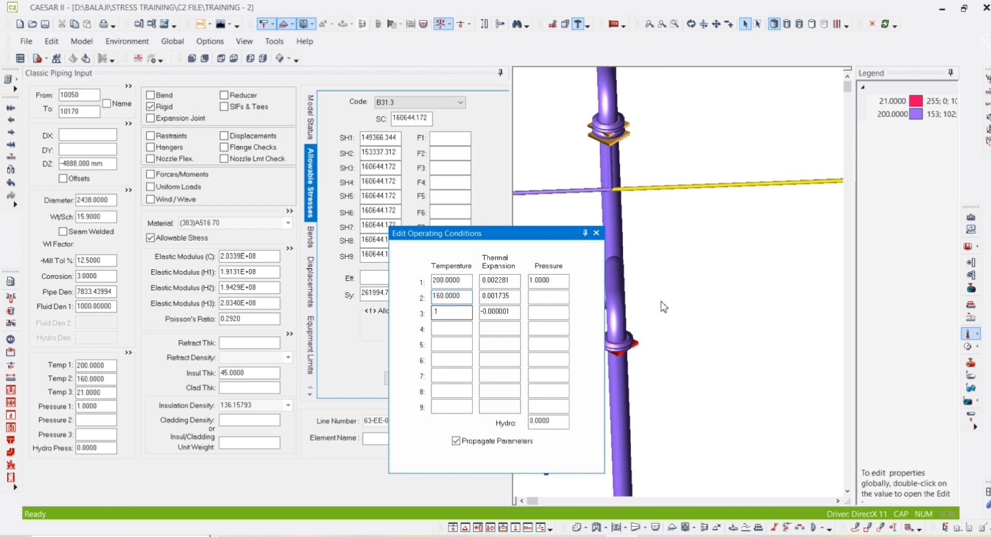
{"action": "key", "text": "Return"}
Set Pressure 1 of element 10050–10170 to 73.75 and its hydro pressure to 1.5 times that value.
{"action": "left_click", "coordinate": [551, 281]}
{"action": "left_click_drag", "start_coordinate": [551, 281], "coordinate": [525, 286]}
{"action": "type", "text": "73"}
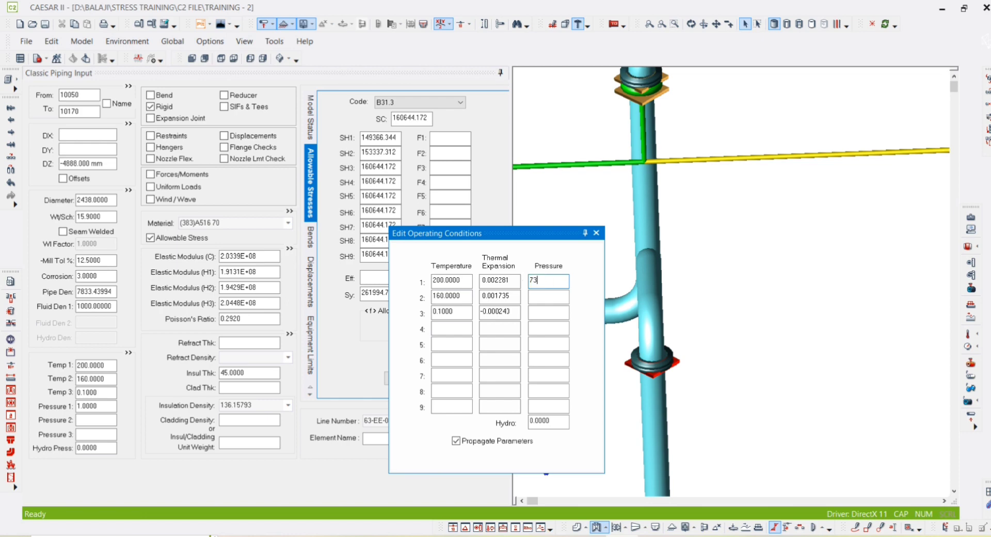
{"action": "type", "text": ".75"}
{"action": "key", "text": "Tab"}
{"action": "key", "text": "Tab"}
{"action": "key", "text": "Tab"}
{"action": "key", "text": "Tab"}
{"action": "key", "text": "Tab"}
{"action": "key", "text": "Tab"}
{"action": "key", "text": "Tab"}
{"action": "key", "text": "Tab"}
{"action": "key", "text": "Tab"}
{"action": "type", "text": "73.75"}
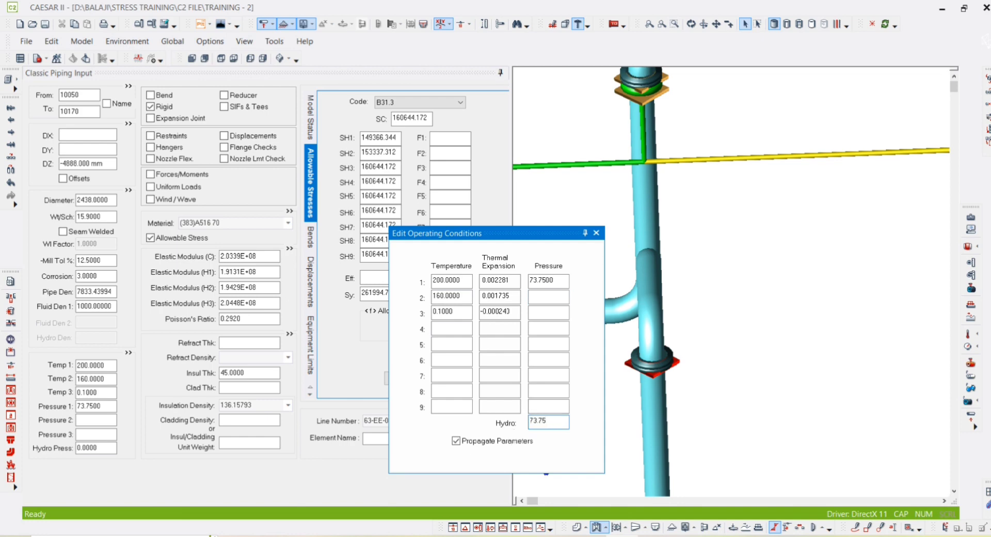
{"action": "type", "text": "*1.5"}
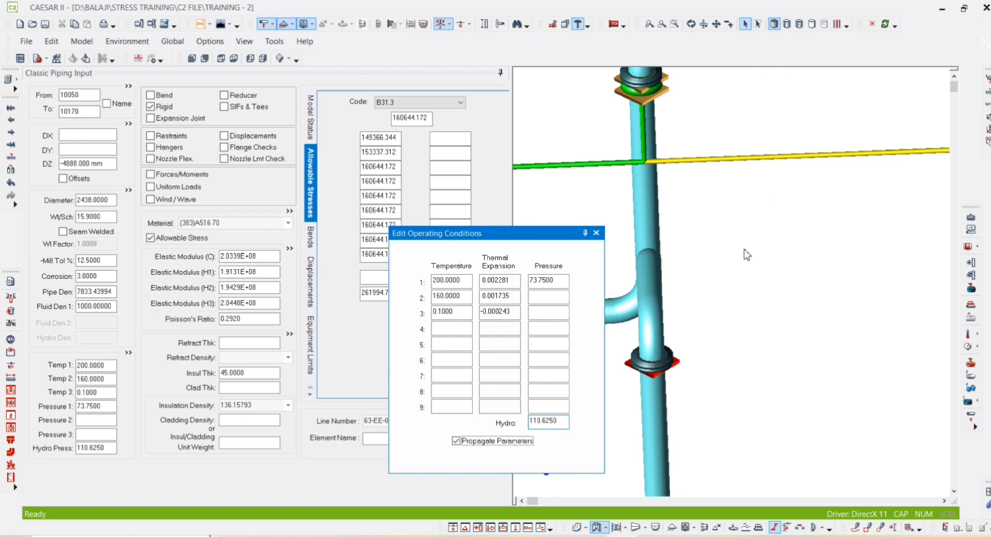
Display the model coloured by Temp 1, check the operating conditions of saddle element 10190–10210, and close the operating conditions and legend.
{"action": "left_click", "coordinate": [936, 313]}
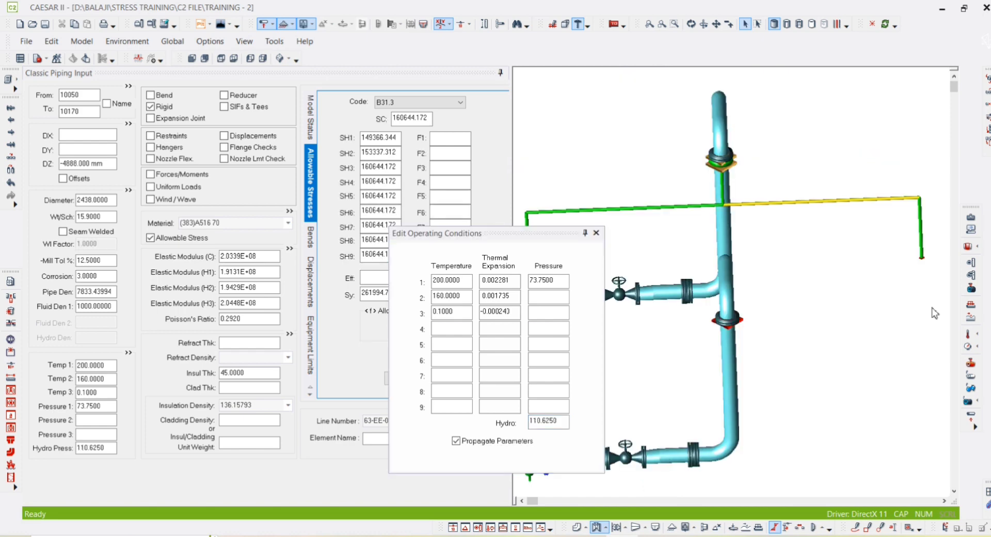
{"action": "left_click", "coordinate": [964, 334]}
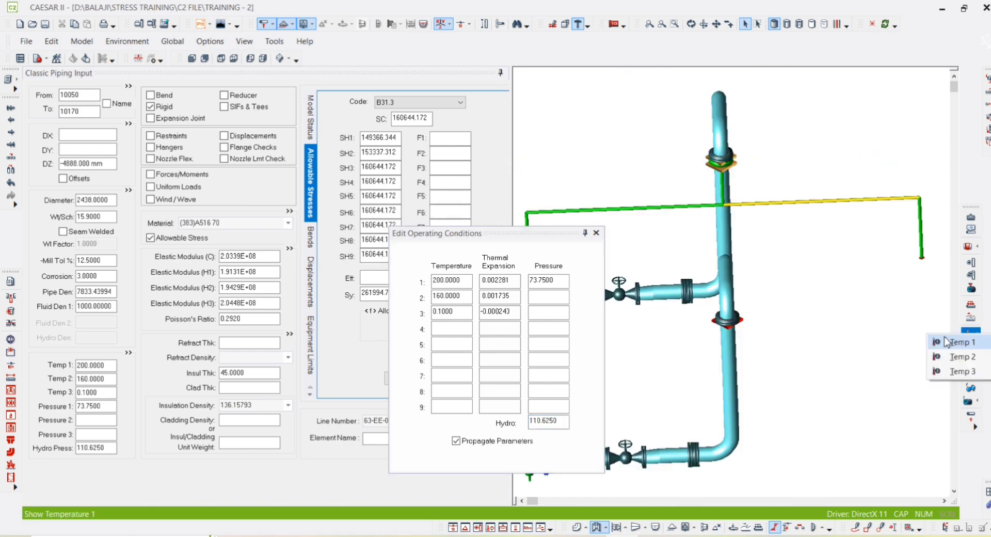
{"action": "left_click", "coordinate": [952, 341]}
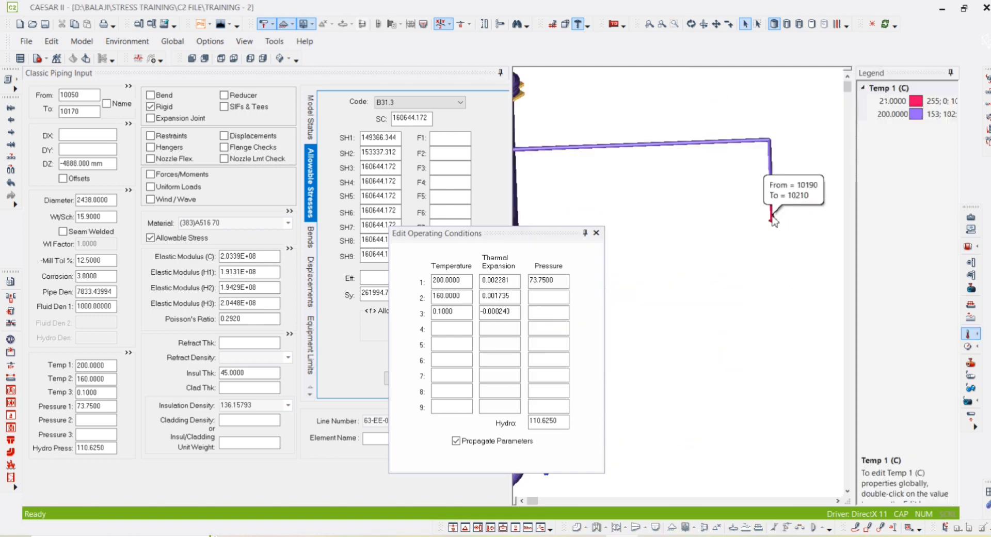
{"action": "scroll", "coordinate": [774, 221], "scroll_direction": "up", "scroll_amount": 3}
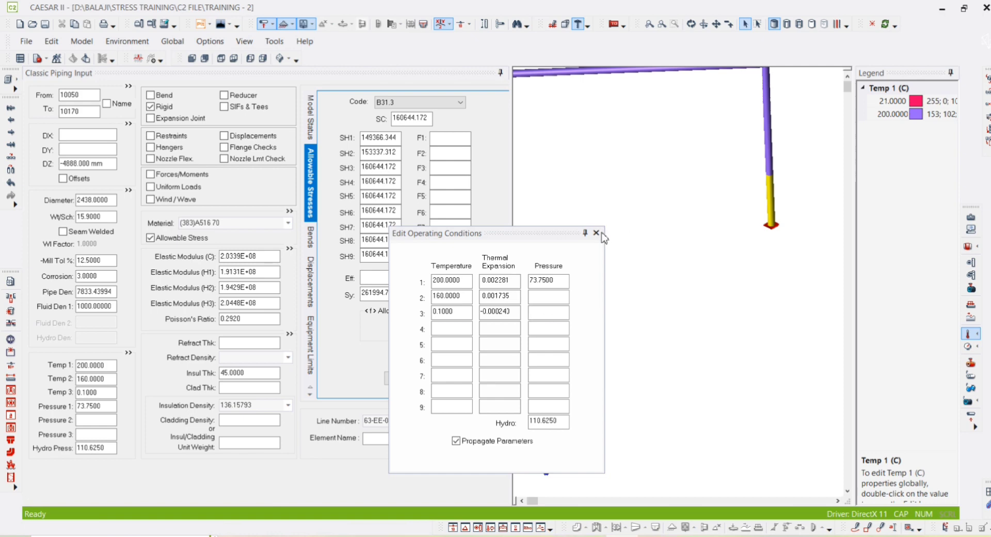
{"action": "key", "text": "Page_Down"}
{"action": "key", "text": "Page_Down"}
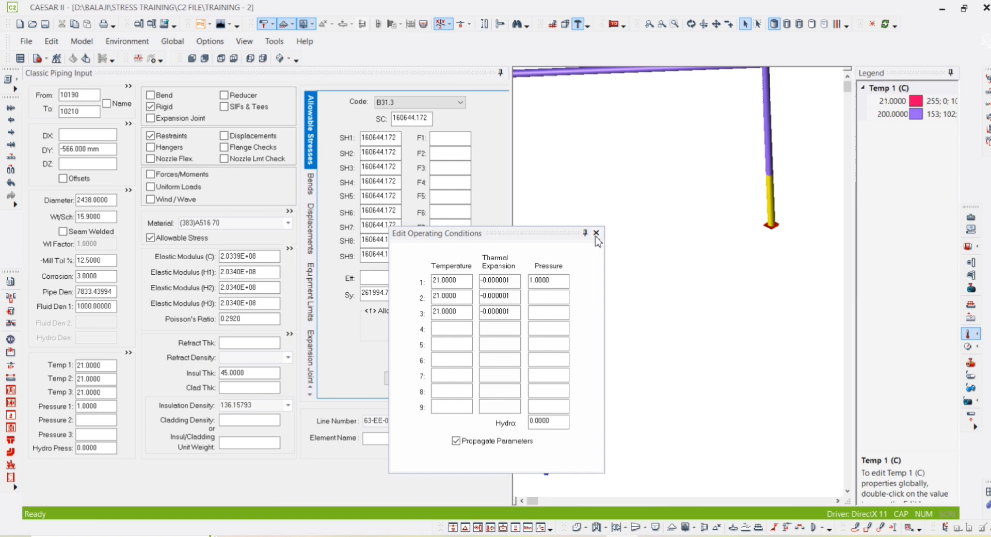
{"action": "left_click", "coordinate": [596, 233]}
{"action": "left_click", "coordinate": [951, 73]}
{"action": "scroll", "coordinate": [779, 237], "scroll_direction": "down", "scroll_amount": 3}
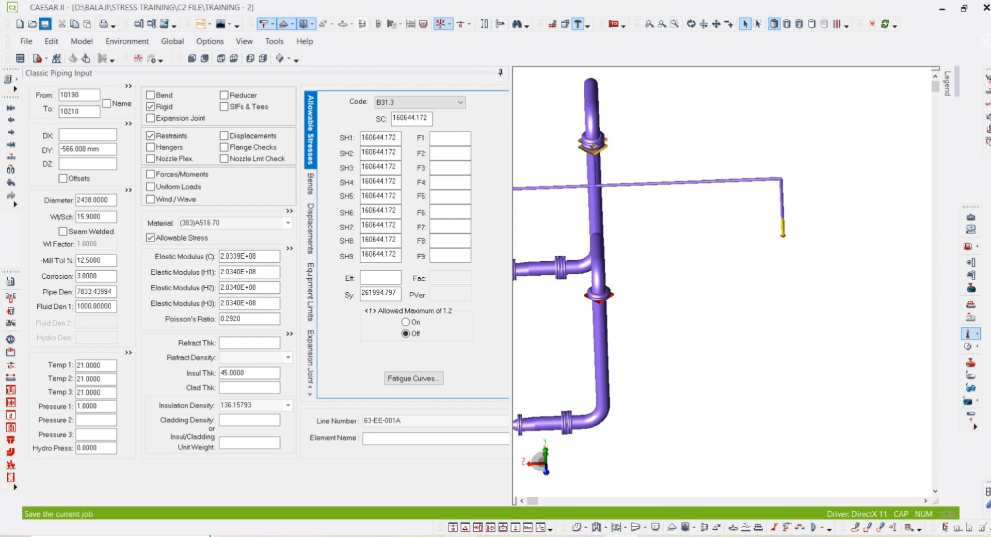
Switch to the CAESAR INPUT CHECK LIST workbook in Excel and review the Equipment items on rigid modelling, nozzles and saddle supports.
{"action": "key", "text": "alt+Tab"}
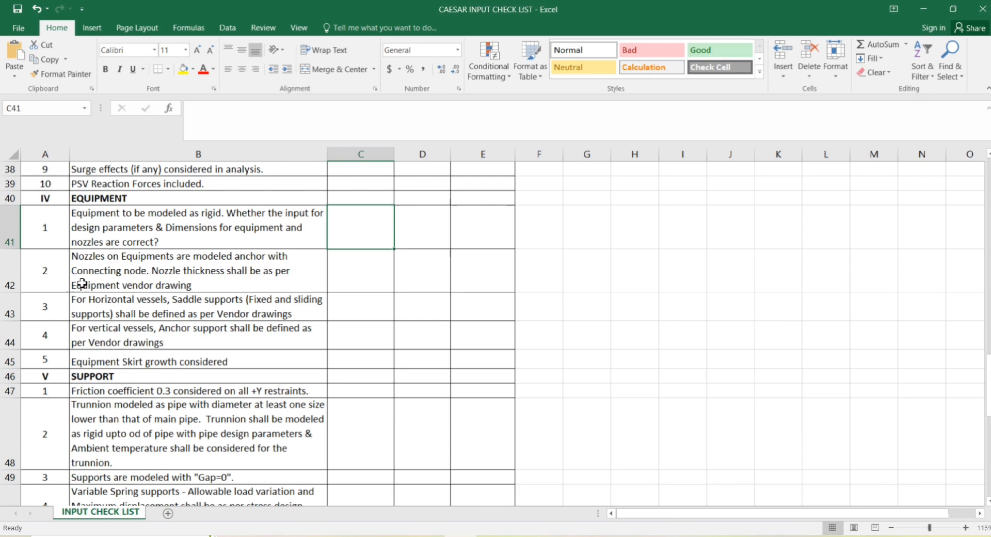
{"action": "left_click_drag", "start_coordinate": [14, 226], "coordinate": [12, 345]}
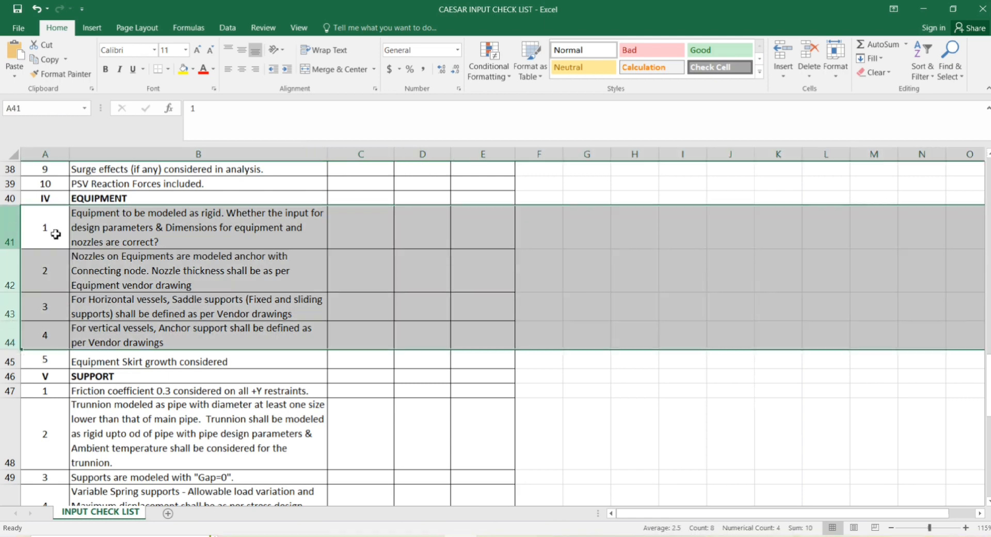
{"action": "left_click", "coordinate": [83, 235]}
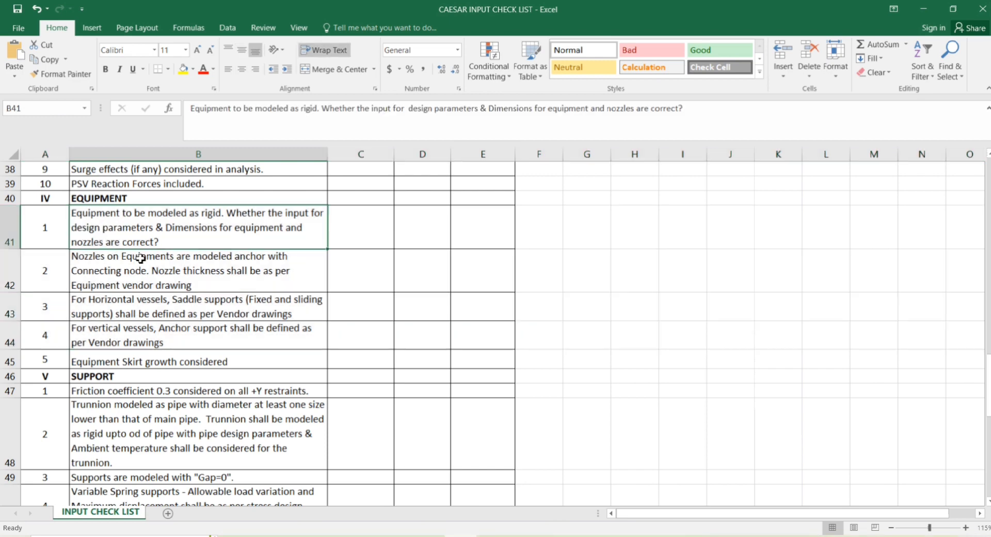